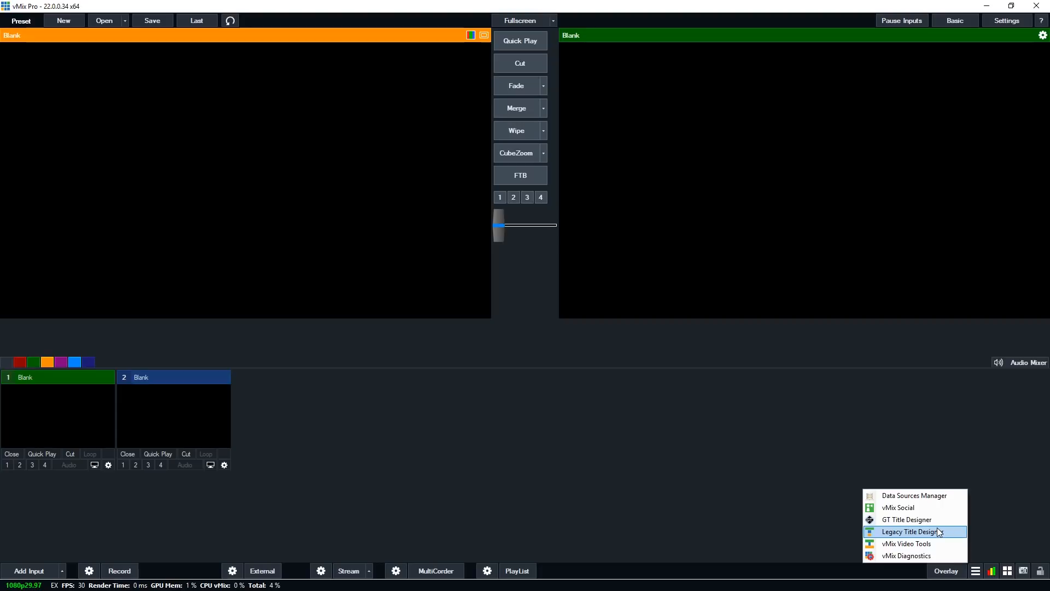
Open GT Title Designer from the vMix tools and maximize its window
{"action": "left_click", "coordinate": [924, 521]}
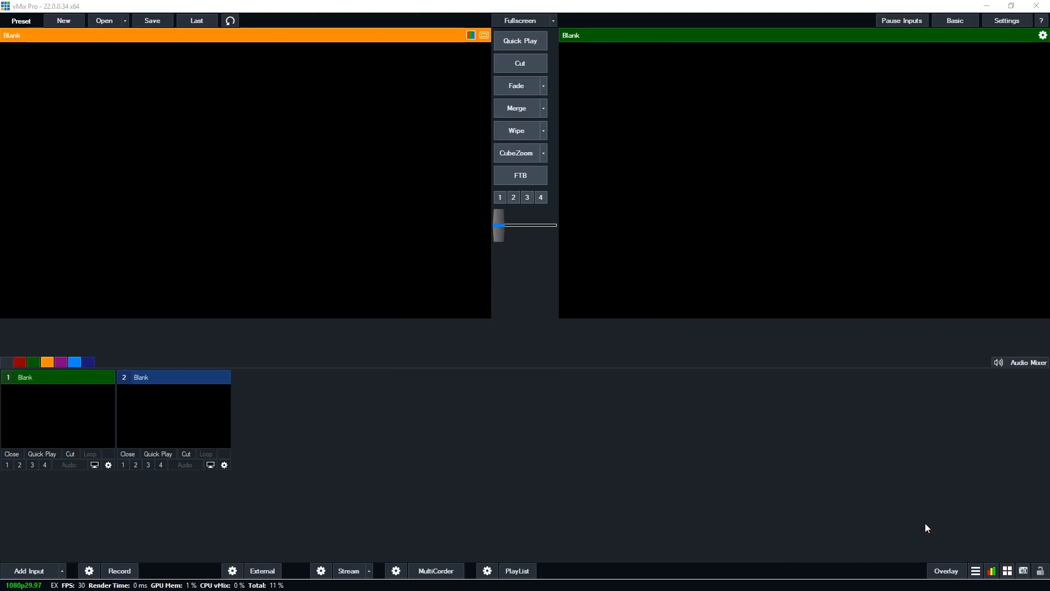
{"action": "left_click_drag", "start_coordinate": [1049, 113], "coordinate": [563, 120]}
{"action": "double_click", "coordinate": [562, 121]}
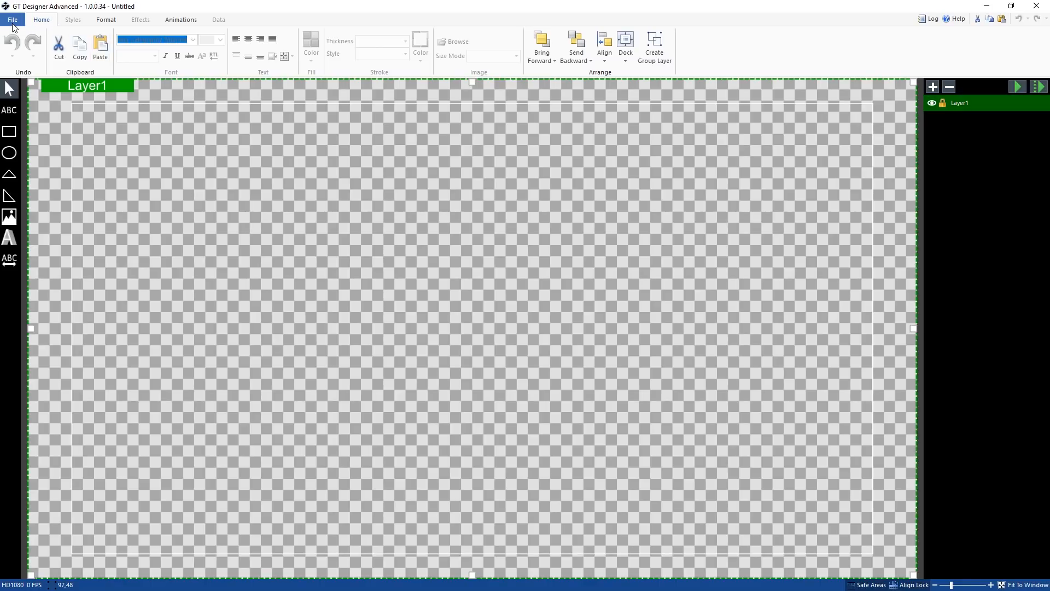
{"action": "left_click", "coordinate": [26, 25]}
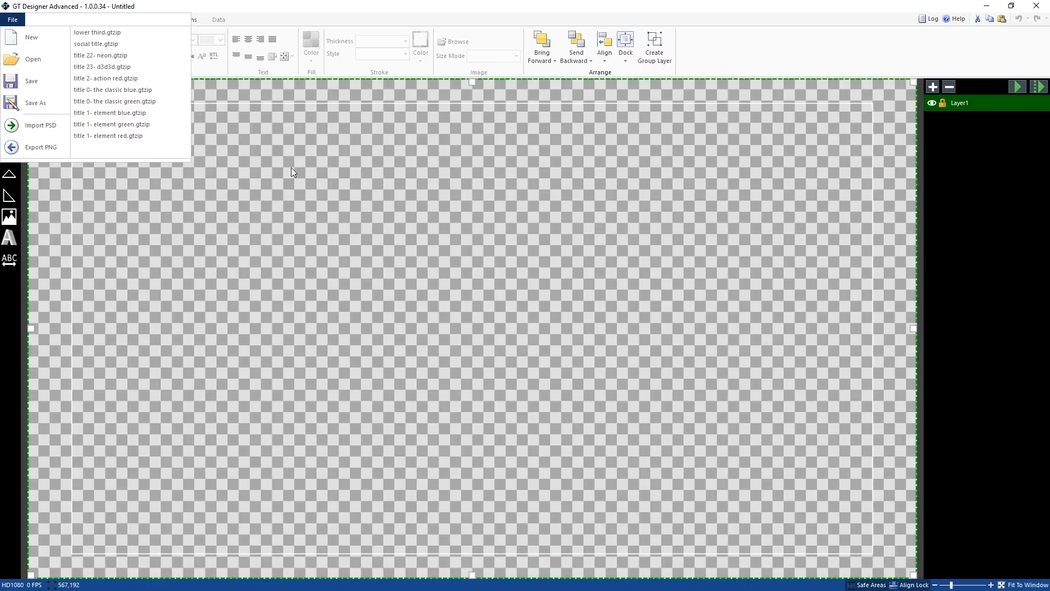
{"action": "left_click", "coordinate": [262, 164]}
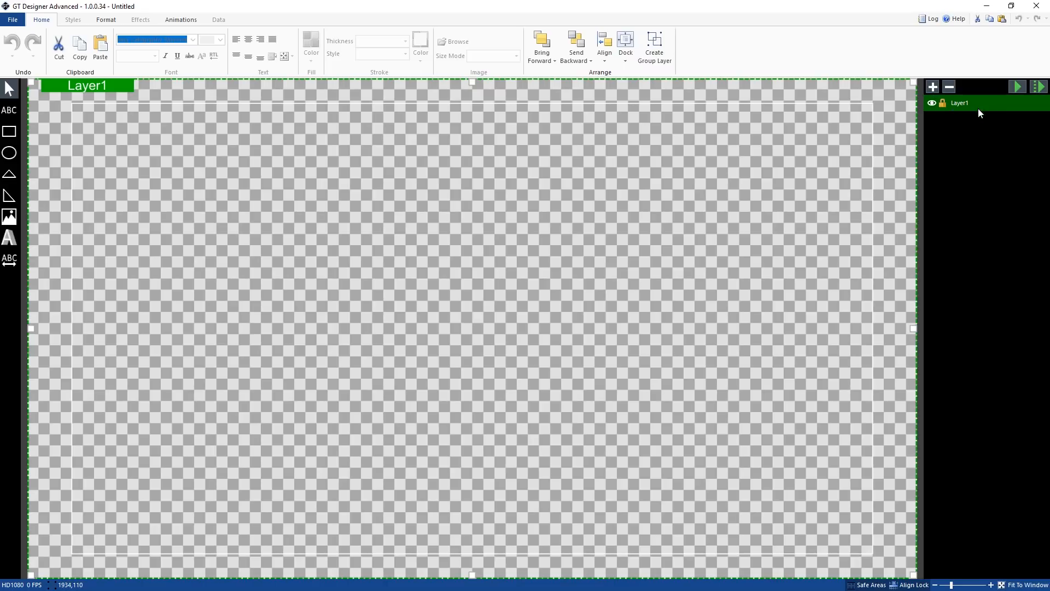
{"action": "left_click", "coordinate": [874, 586]}
{"action": "left_click", "coordinate": [875, 586]}
{"action": "left_click", "coordinate": [952, 585]}
{"action": "left_click", "coordinate": [966, 579]}
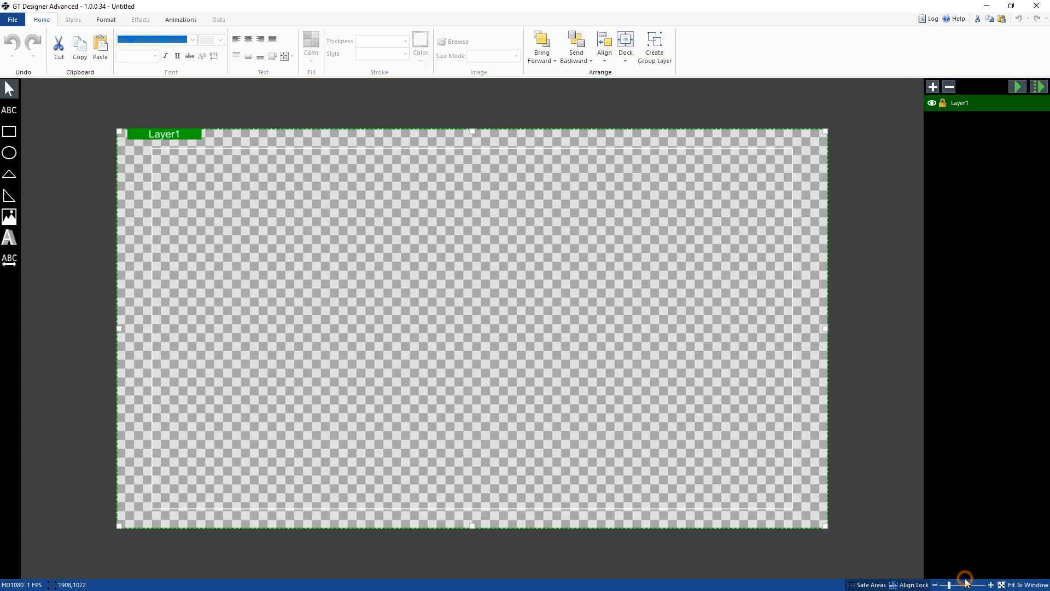
{"action": "left_click", "coordinate": [976, 584]}
{"action": "left_click", "coordinate": [1020, 585]}
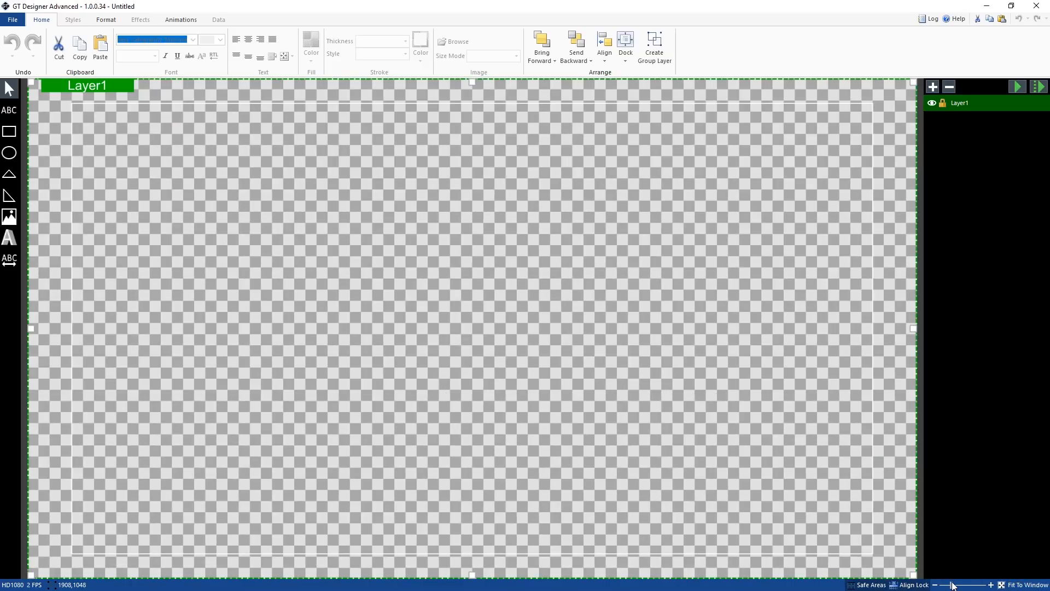
{"action": "left_click", "coordinate": [943, 583]}
{"action": "left_click", "coordinate": [1021, 585]}
Draw a rectangle about 1374 by 180 pixels across the lower part of the canvas
{"action": "left_click", "coordinate": [17, 134]}
{"action": "left_click_drag", "start_coordinate": [147, 421], "coordinate": [782, 503]}
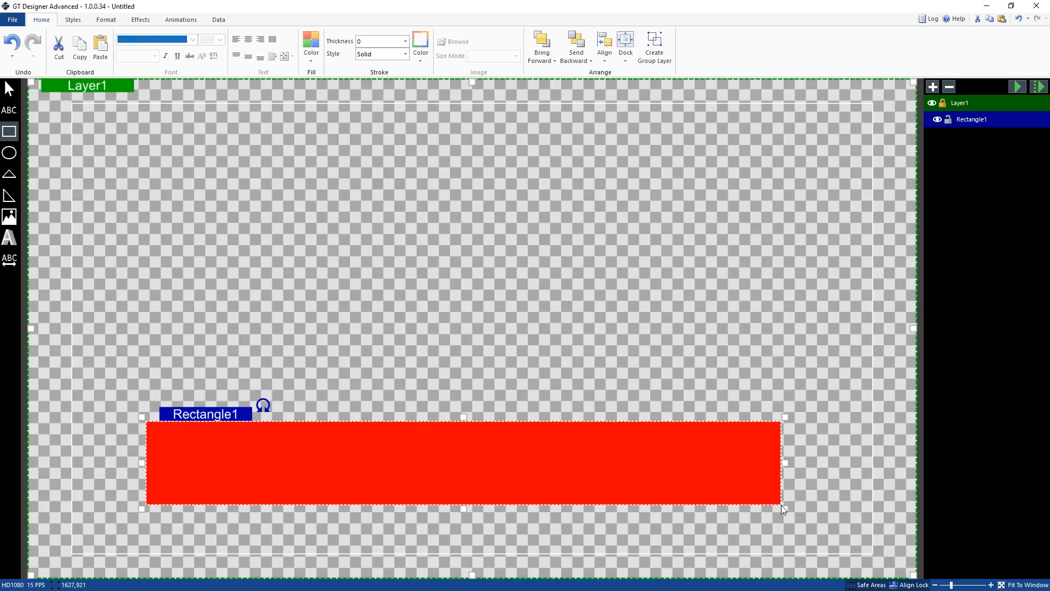
Align the rectangle to the bottom of the canvas
{"action": "left_click_drag", "start_coordinate": [470, 480], "coordinate": [477, 350]}
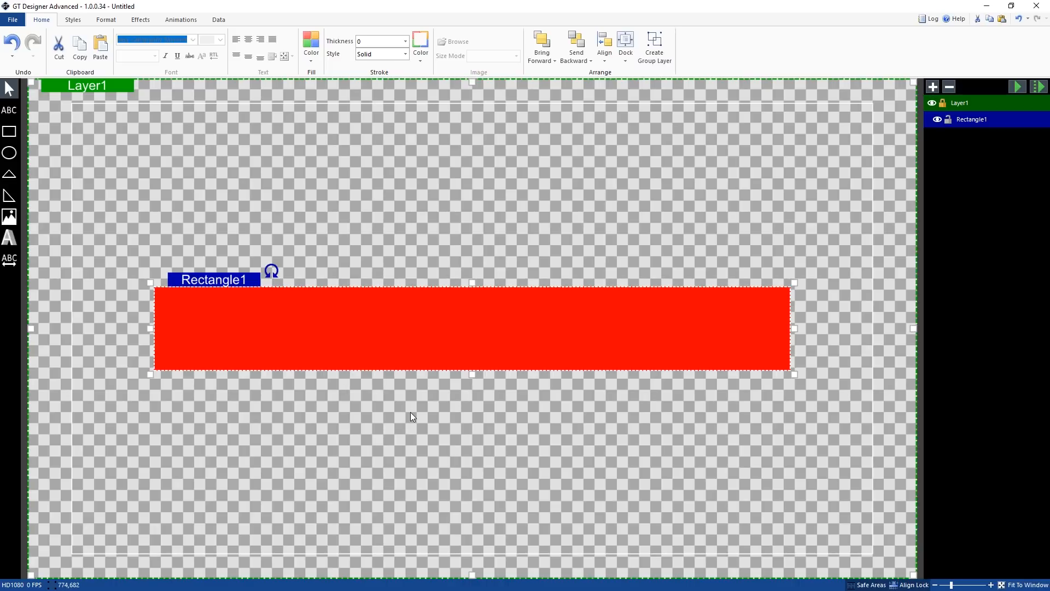
{"action": "right_click", "coordinate": [446, 343]}
{"action": "mouse_move", "coordinate": [487, 449]}
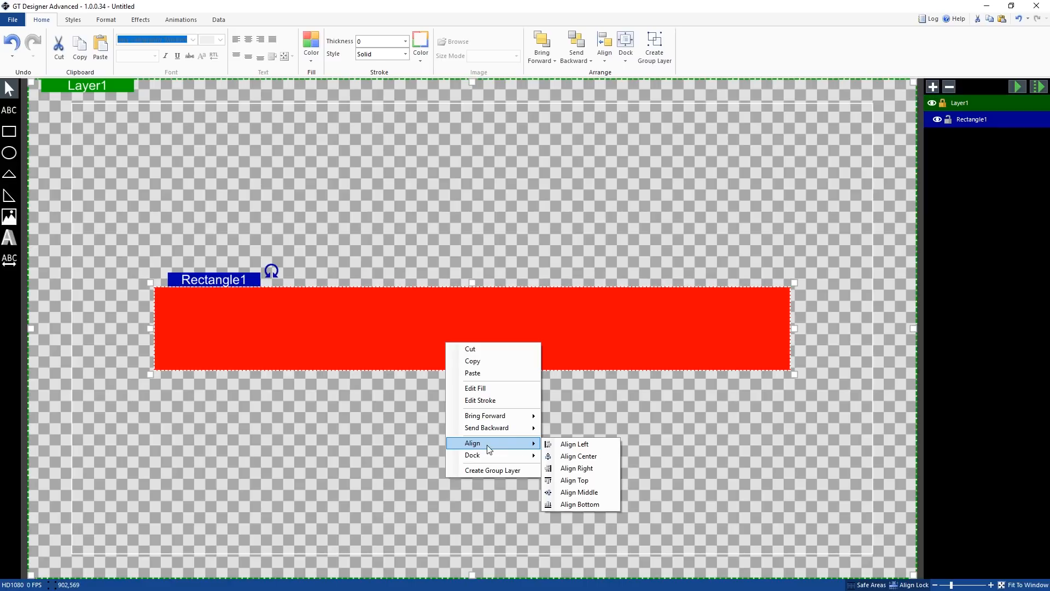
{"action": "left_click", "coordinate": [580, 503]}
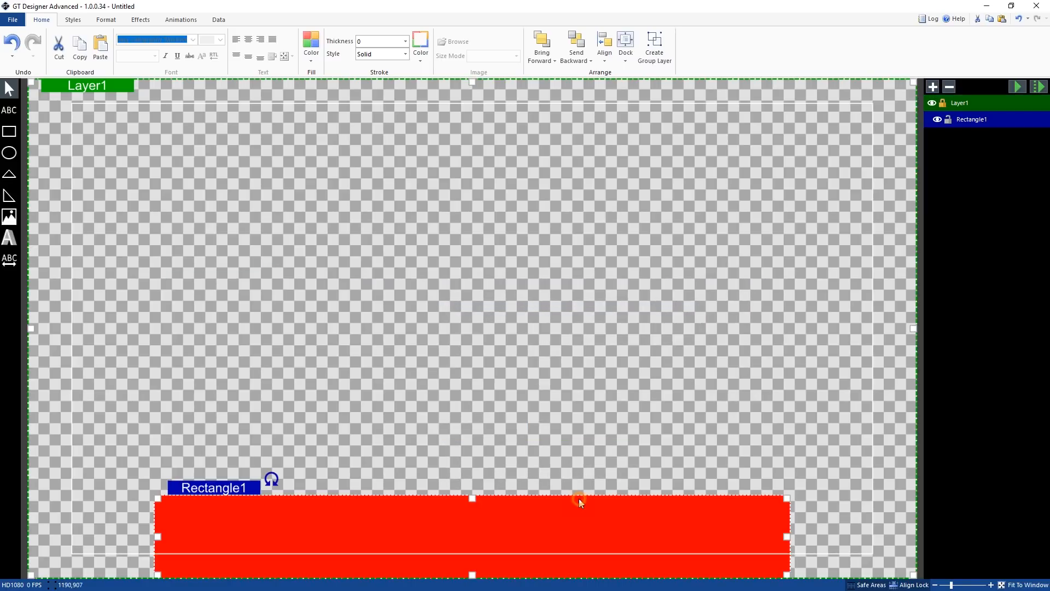
Dock the rectangle to the bottom of the canvas, then undo the docking
{"action": "right_click", "coordinate": [519, 522]}
{"action": "mouse_move", "coordinate": [588, 568]}
{"action": "left_click", "coordinate": [645, 583]}
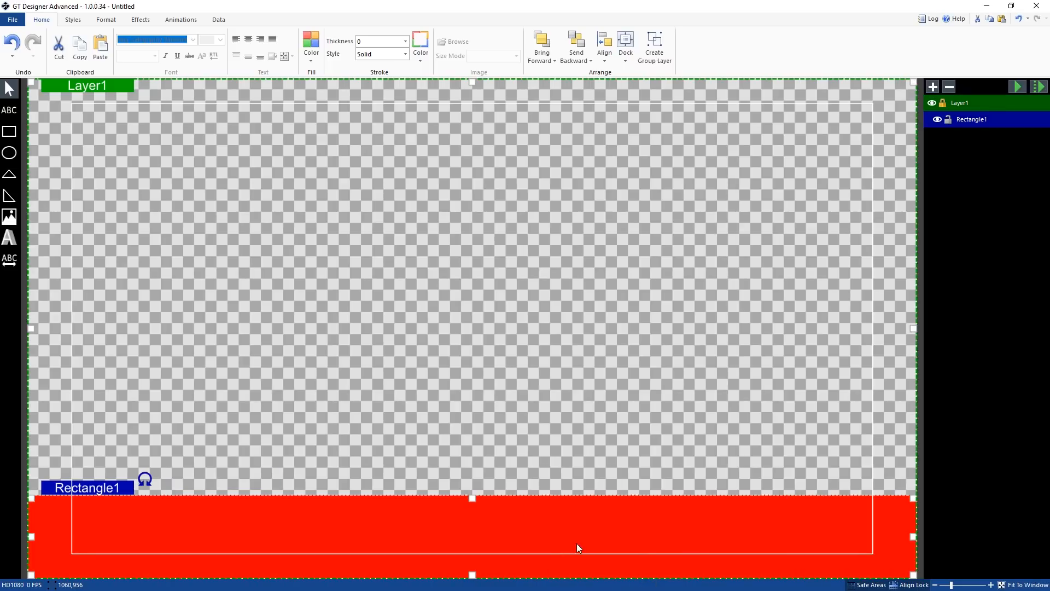
{"action": "right_click", "coordinate": [564, 547]}
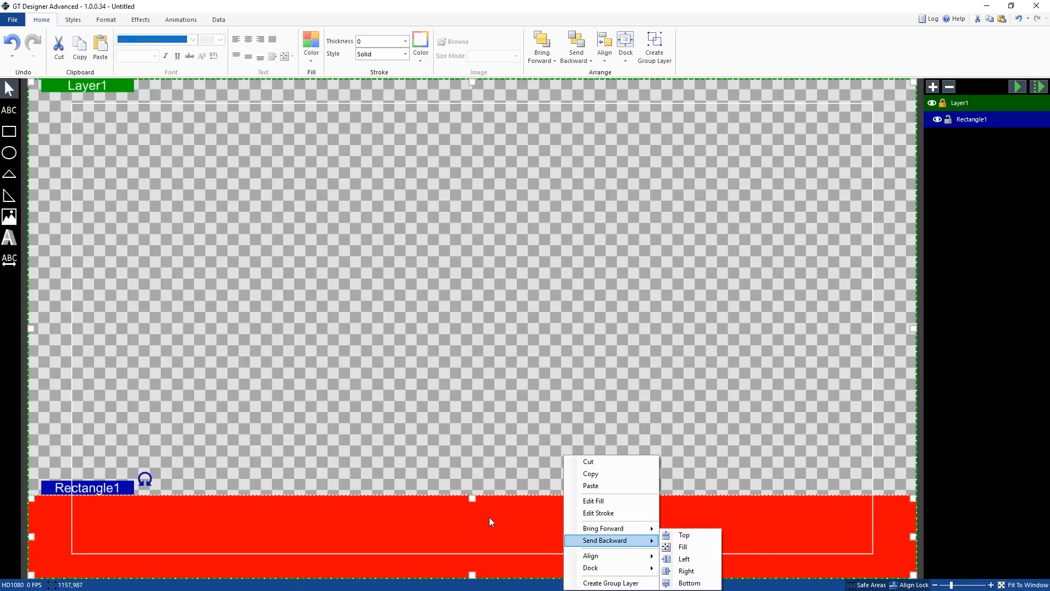
{"action": "left_click", "coordinate": [572, 354]}
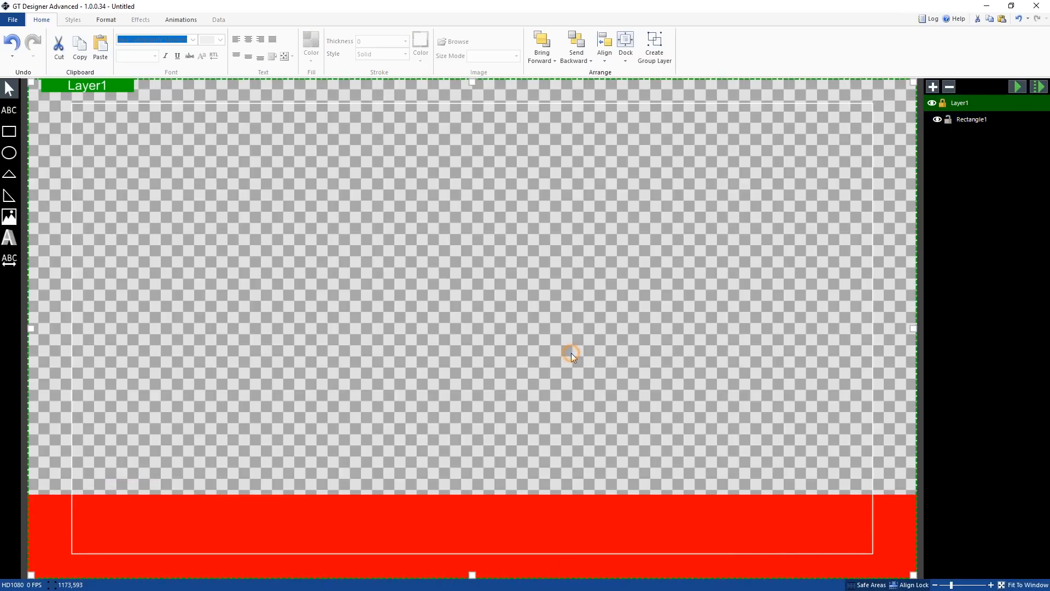
{"action": "key", "text": "ctrl+z"}
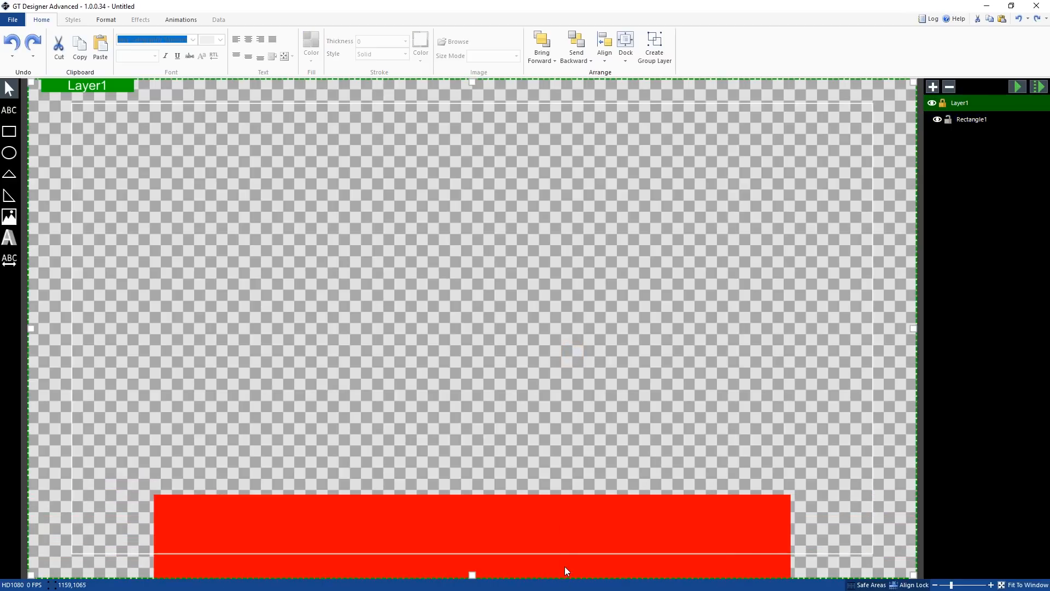
Move the rectangle slightly up from the bottom edge of the canvas
{"action": "left_click_drag", "start_coordinate": [564, 541], "coordinate": [564, 510]}
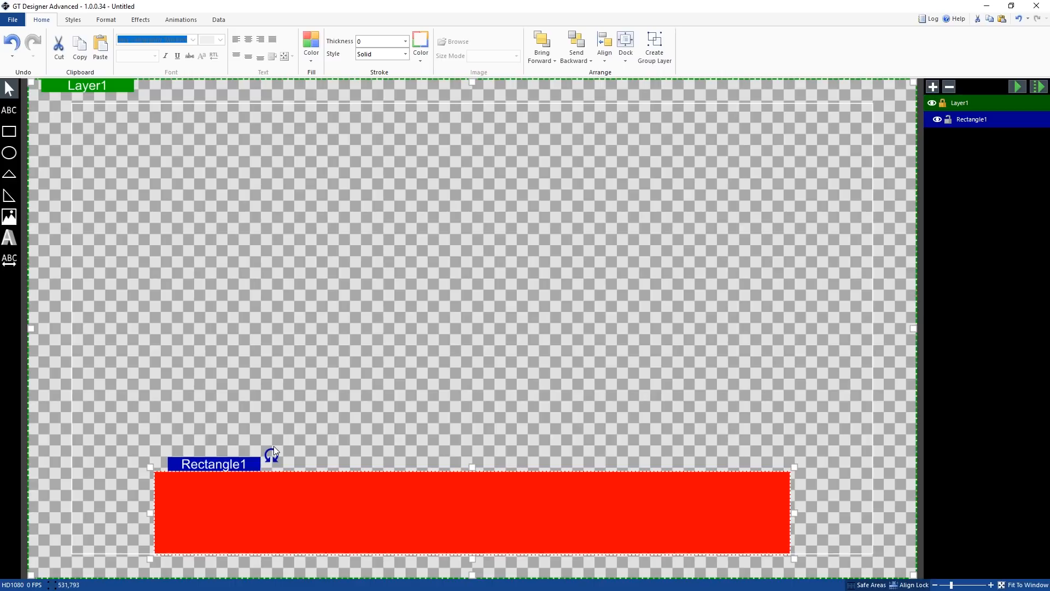
{"action": "left_click_drag", "start_coordinate": [272, 451], "coordinate": [275, 393]}
{"action": "key", "text": "ctrl+z"}
Set the rectangle's height to 200 and its width to 1300
{"action": "left_click", "coordinate": [105, 20]}
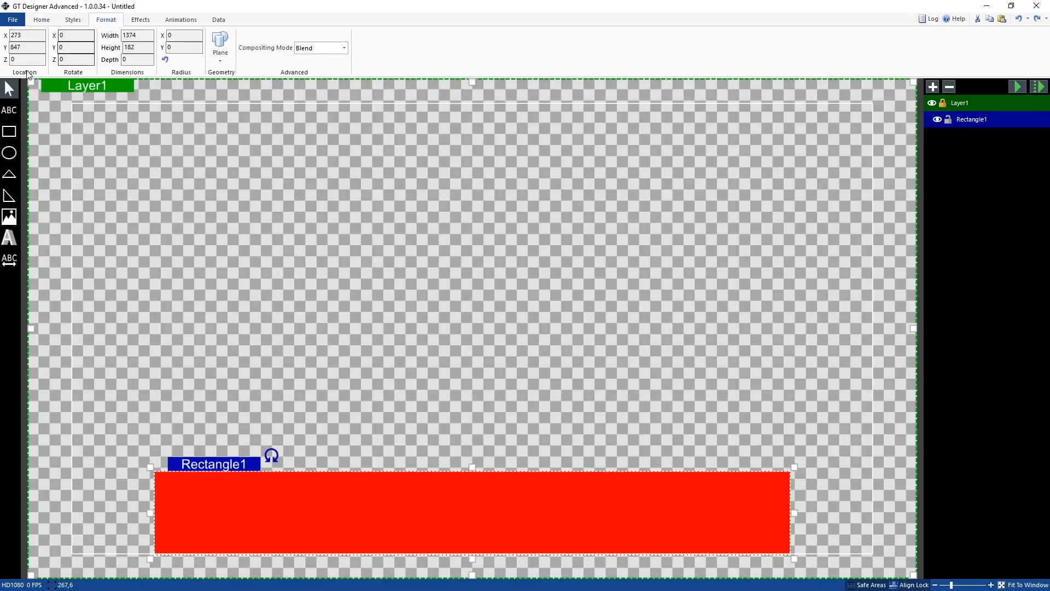
{"action": "left_click_drag", "start_coordinate": [137, 48], "coordinate": [148, 47]}
{"action": "left_click", "coordinate": [131, 47]}
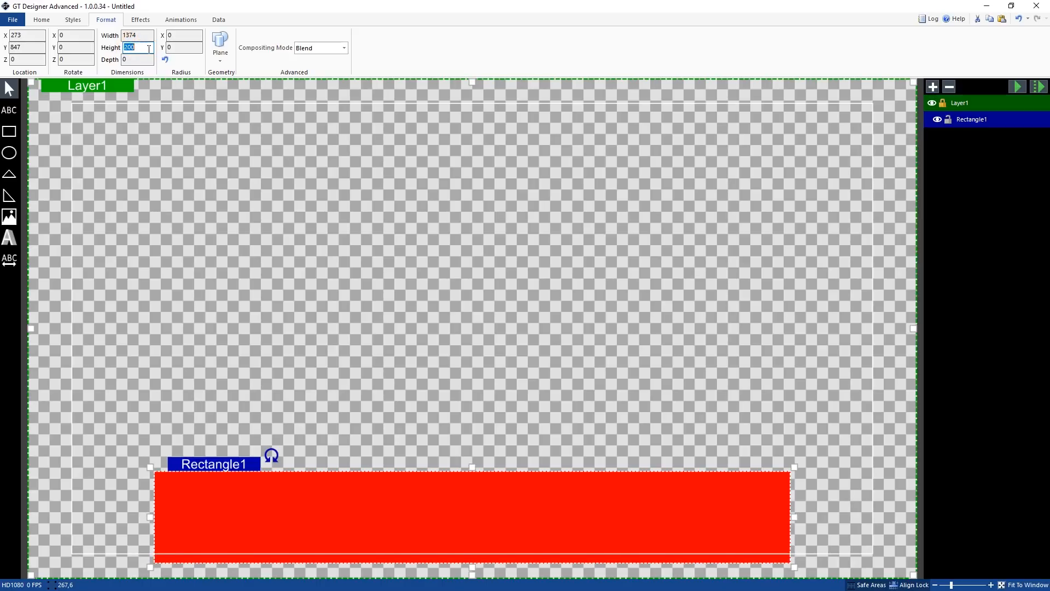
{"action": "left_click", "coordinate": [143, 34]}
{"action": "left_click_drag", "start_coordinate": [131, 33], "coordinate": [127, 33]}
{"action": "left_click", "coordinate": [145, 37]}
{"action": "type", "text": "1300"}
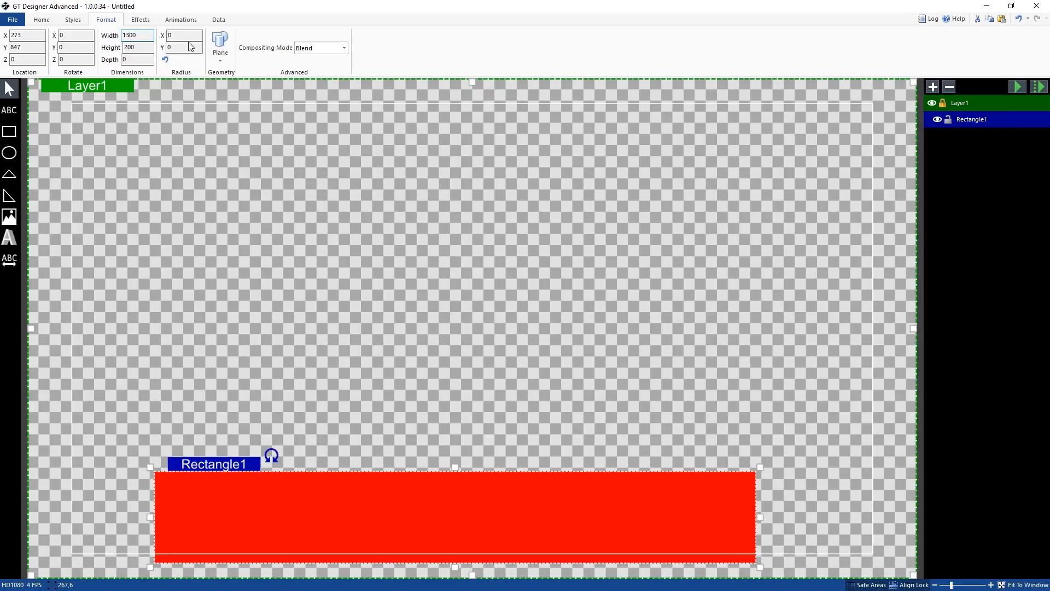
Align the rectangle to the horizontal center of the canvas
{"action": "right_click", "coordinate": [496, 525]}
{"action": "mouse_move", "coordinate": [530, 556]}
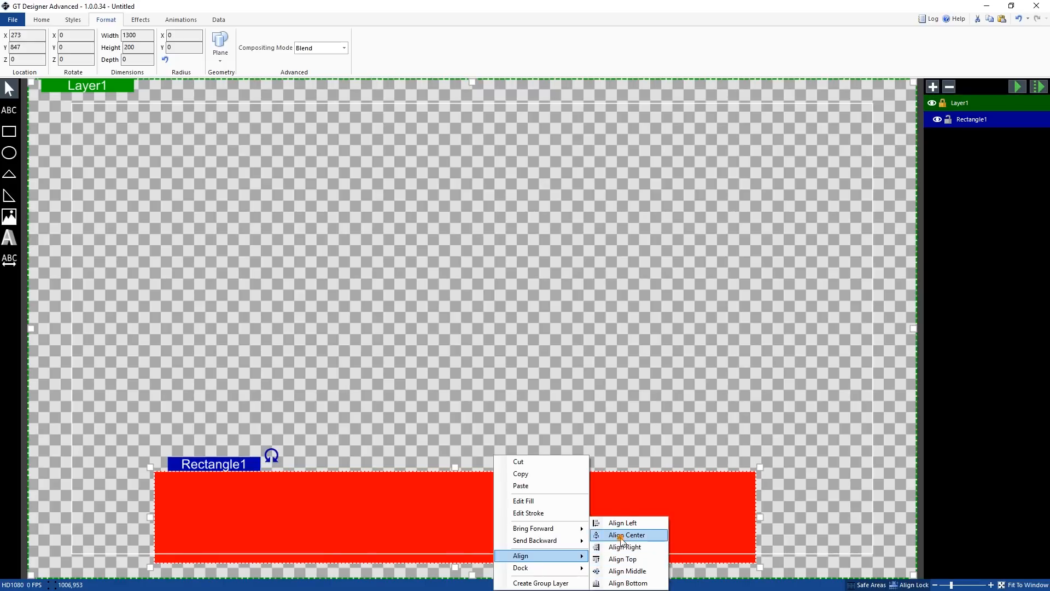
{"action": "left_click", "coordinate": [622, 536]}
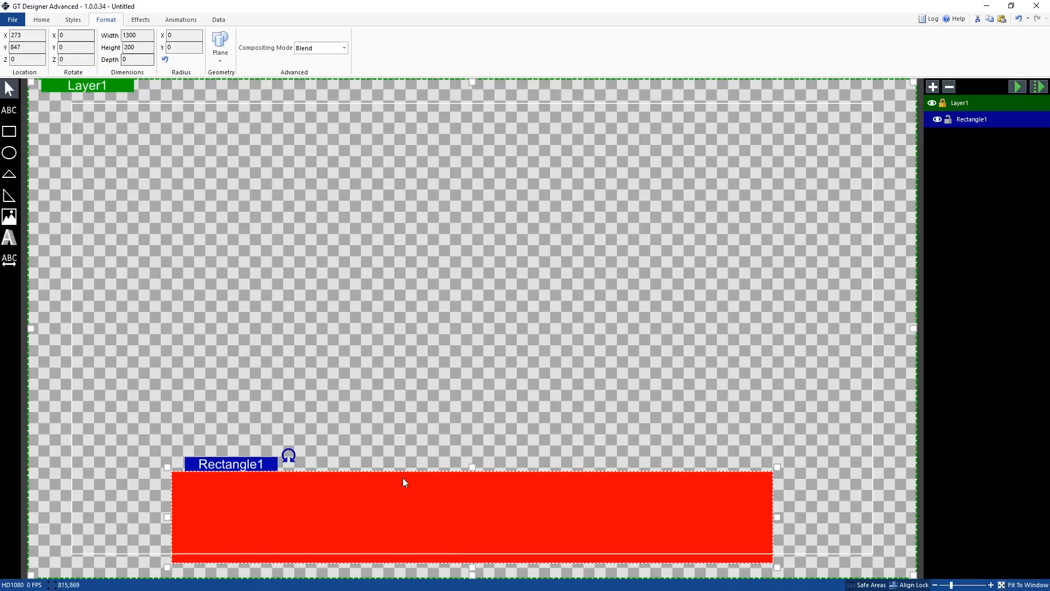
Change the rectangle's fill colour to white
{"action": "left_click", "coordinate": [44, 20]}
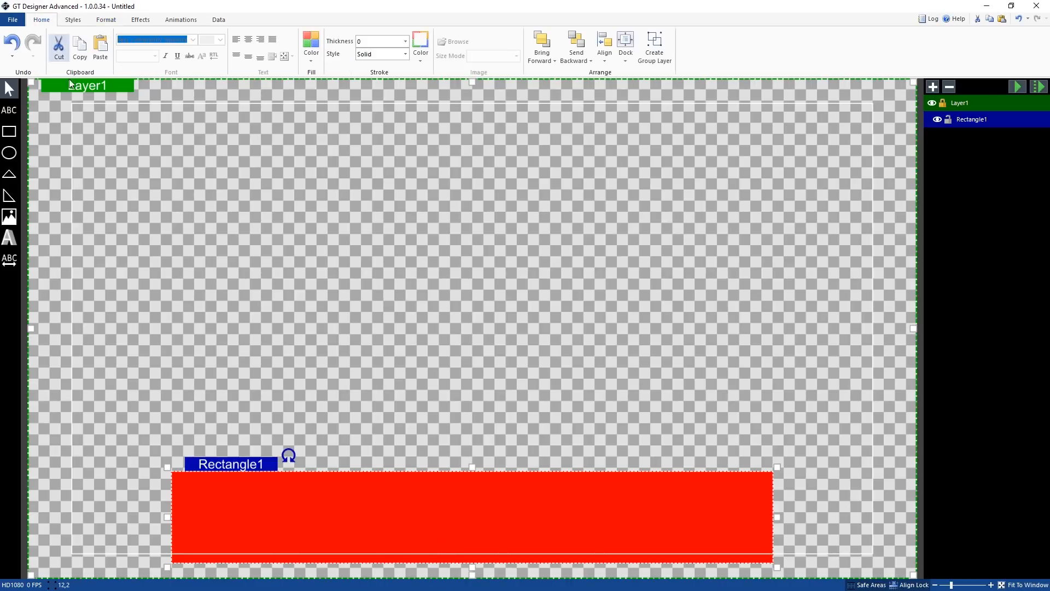
{"action": "left_click", "coordinate": [319, 60]}
{"action": "left_click", "coordinate": [409, 72]}
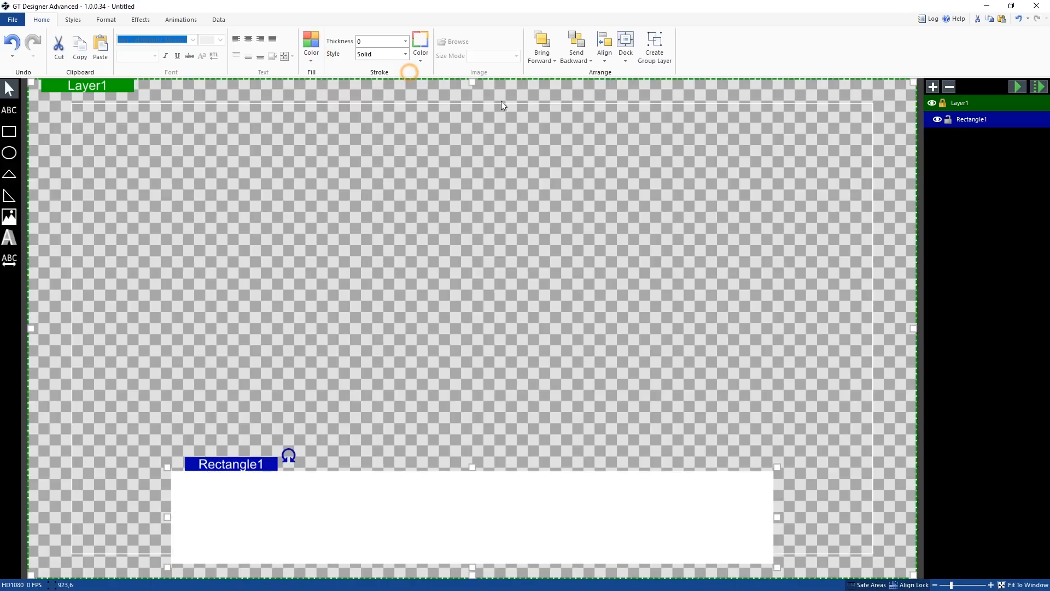
Switch the rectangle's fill to a linear gradient and set the end stop colour to #C0C0C0, applying it
{"action": "left_click", "coordinate": [311, 58]}
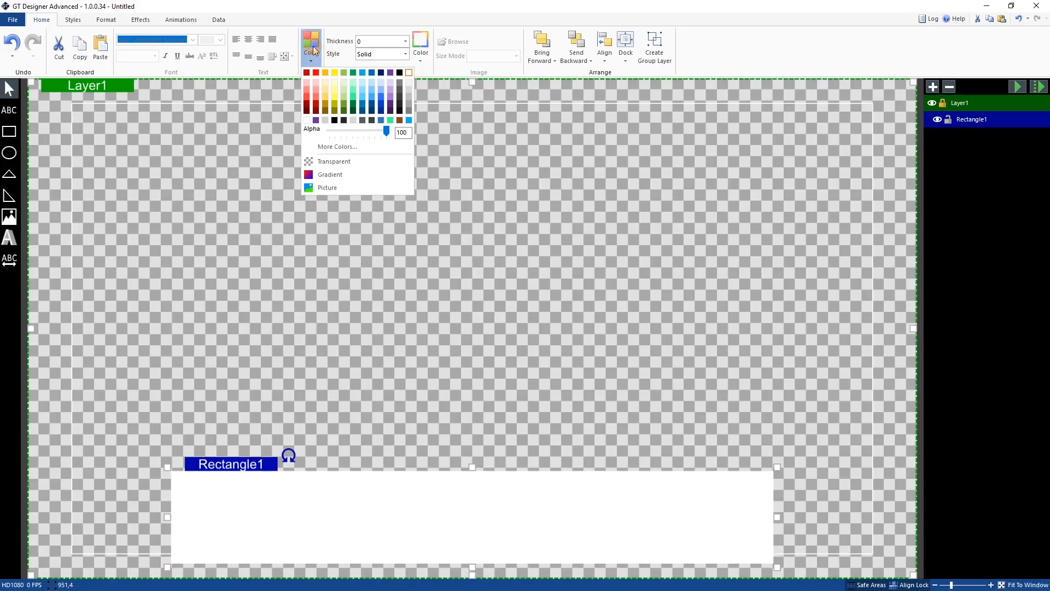
{"action": "left_click", "coordinate": [336, 174]}
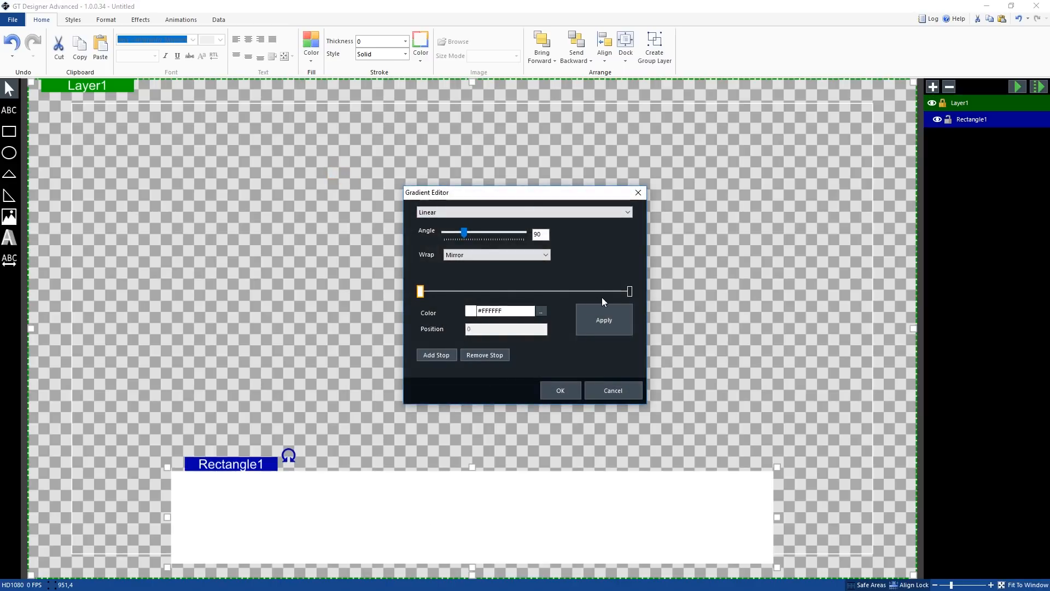
{"action": "left_click", "coordinate": [630, 292]}
{"action": "left_click", "coordinate": [620, 320]}
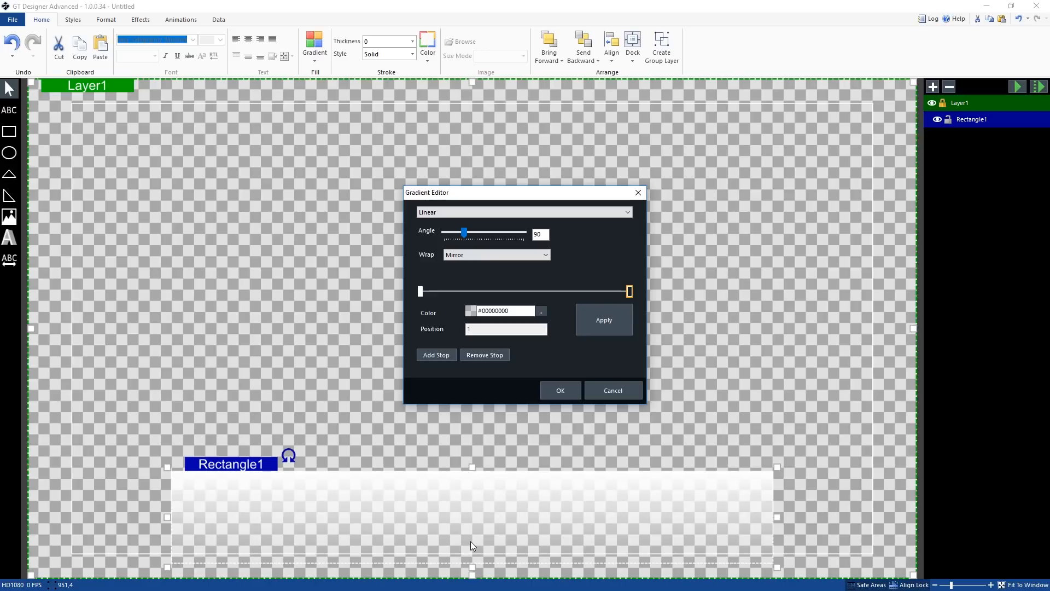
{"action": "left_click", "coordinate": [541, 312]}
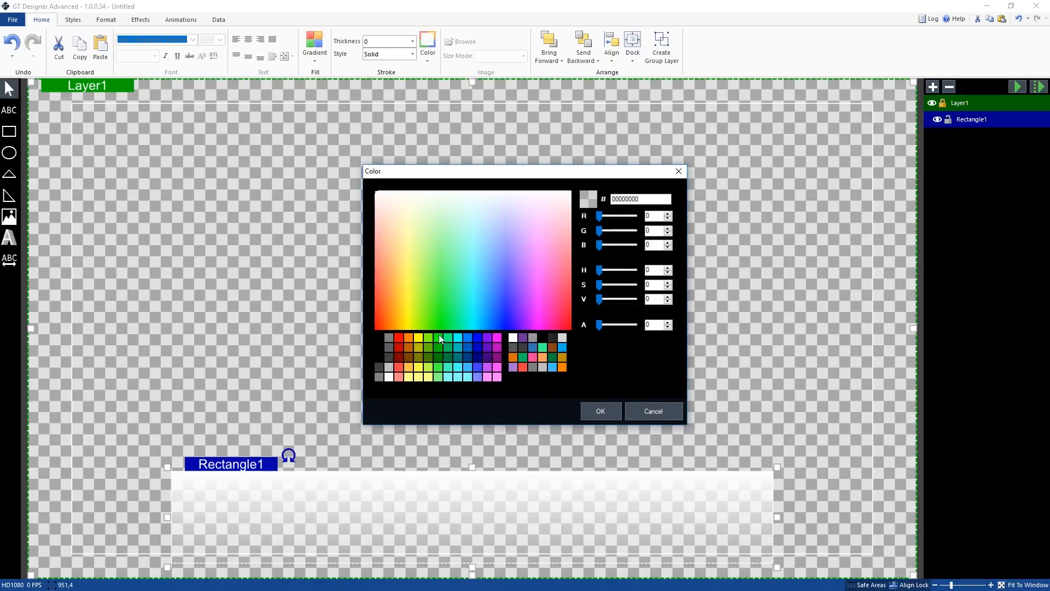
{"action": "left_click", "coordinate": [391, 368]}
{"action": "left_click", "coordinate": [601, 411]}
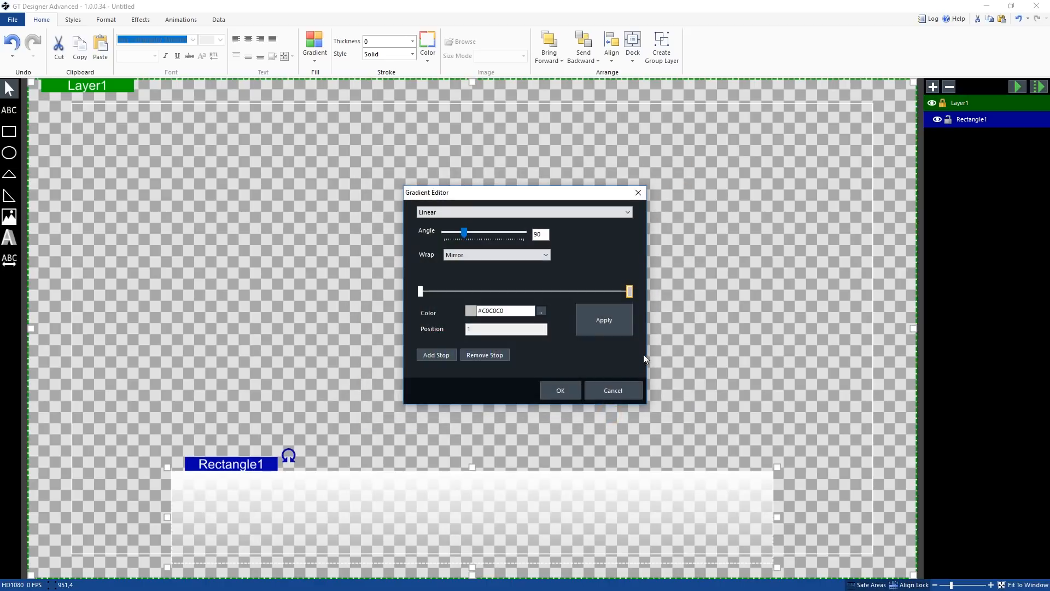
{"action": "left_click", "coordinate": [623, 327]}
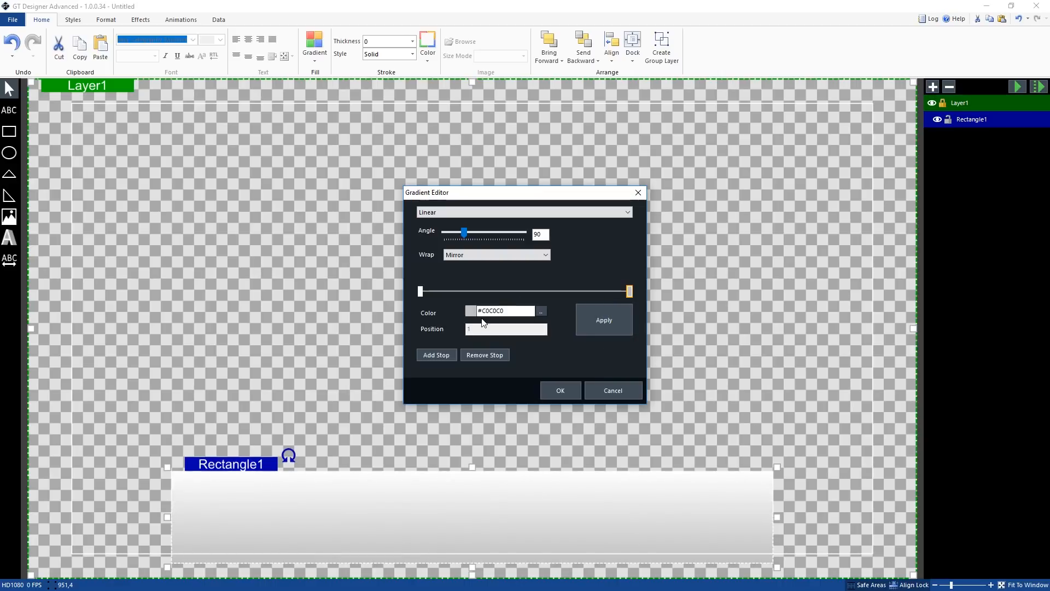
Lower the end stop's alpha to make it #B7C0C0C0 and apply the gradient
{"action": "left_click", "coordinate": [541, 310]}
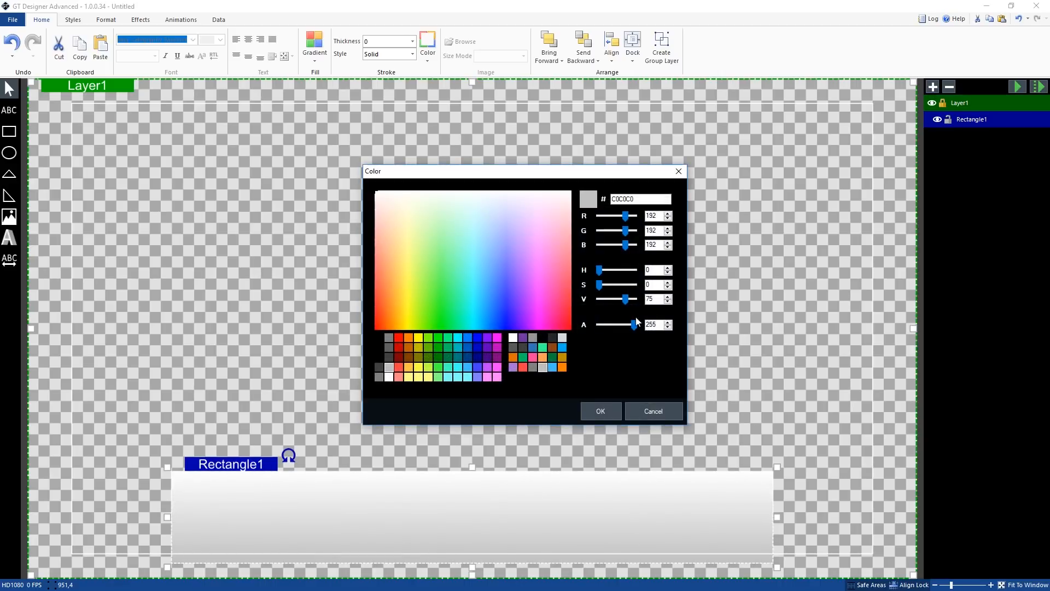
{"action": "left_click_drag", "start_coordinate": [635, 327], "coordinate": [626, 328]}
{"action": "left_click", "coordinate": [601, 411]}
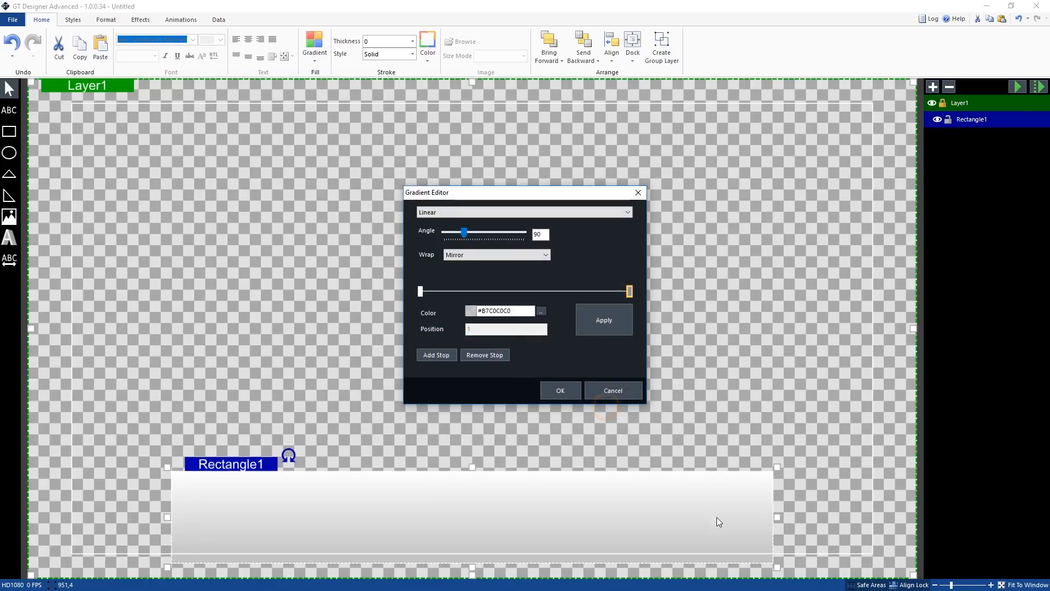
{"action": "left_click", "coordinate": [598, 310]}
{"action": "left_click", "coordinate": [420, 292]}
{"action": "left_click", "coordinate": [436, 355]}
{"action": "left_click", "coordinate": [435, 355]}
{"action": "left_click", "coordinate": [436, 355]}
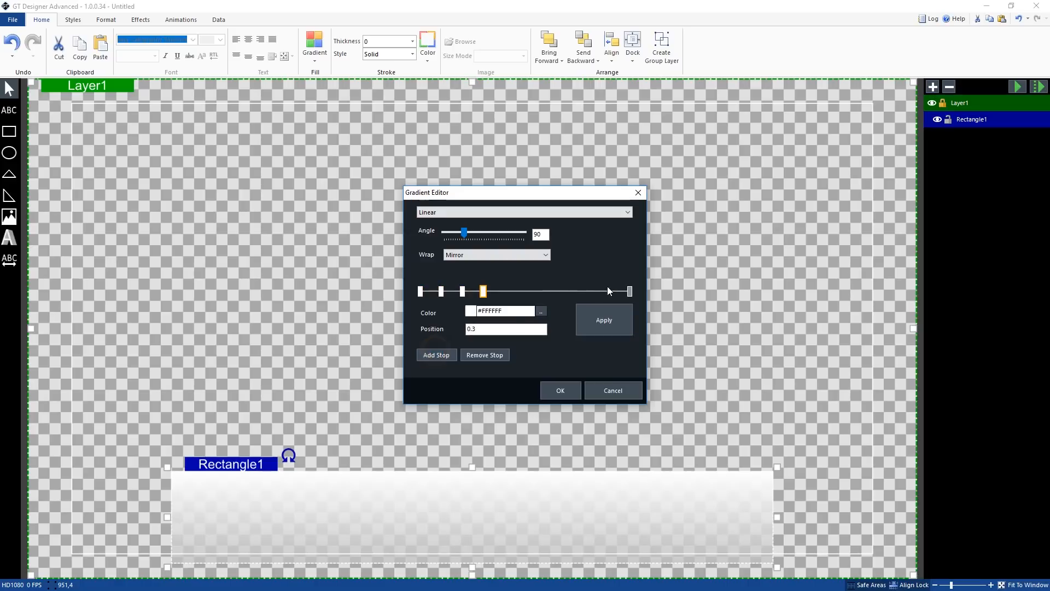
{"action": "left_click", "coordinate": [483, 291]}
{"action": "left_click_drag", "start_coordinate": [487, 294], "coordinate": [498, 293]}
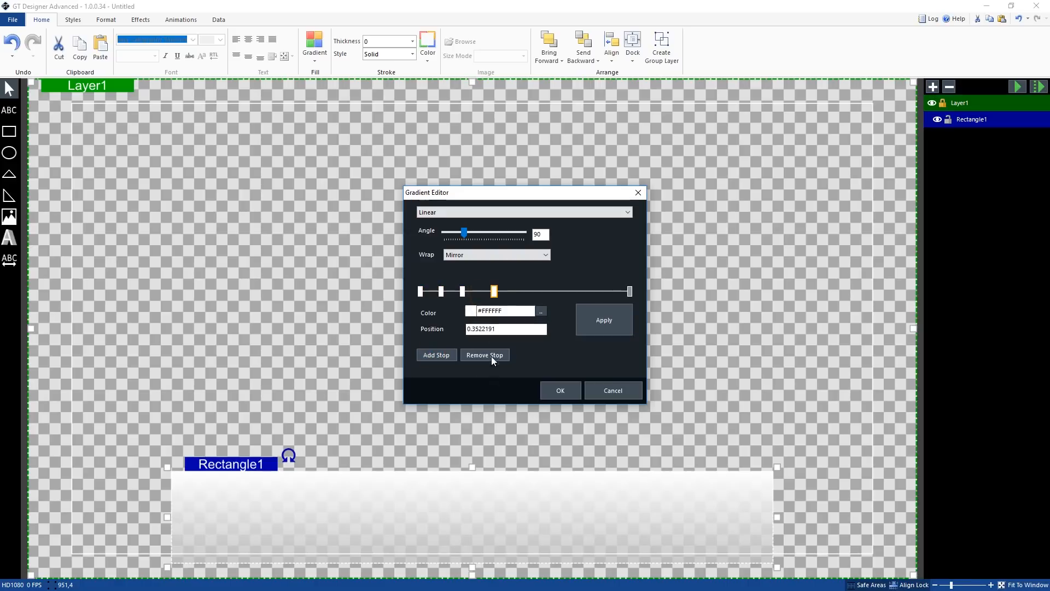
{"action": "left_click", "coordinate": [486, 355]}
{"action": "left_click", "coordinate": [482, 278]}
{"action": "left_click", "coordinate": [464, 293]}
{"action": "left_click", "coordinate": [471, 354]}
{"action": "left_click", "coordinate": [443, 294]}
{"action": "left_click", "coordinate": [486, 356]}
{"action": "left_click", "coordinate": [585, 213]}
{"action": "left_click", "coordinate": [597, 271]}
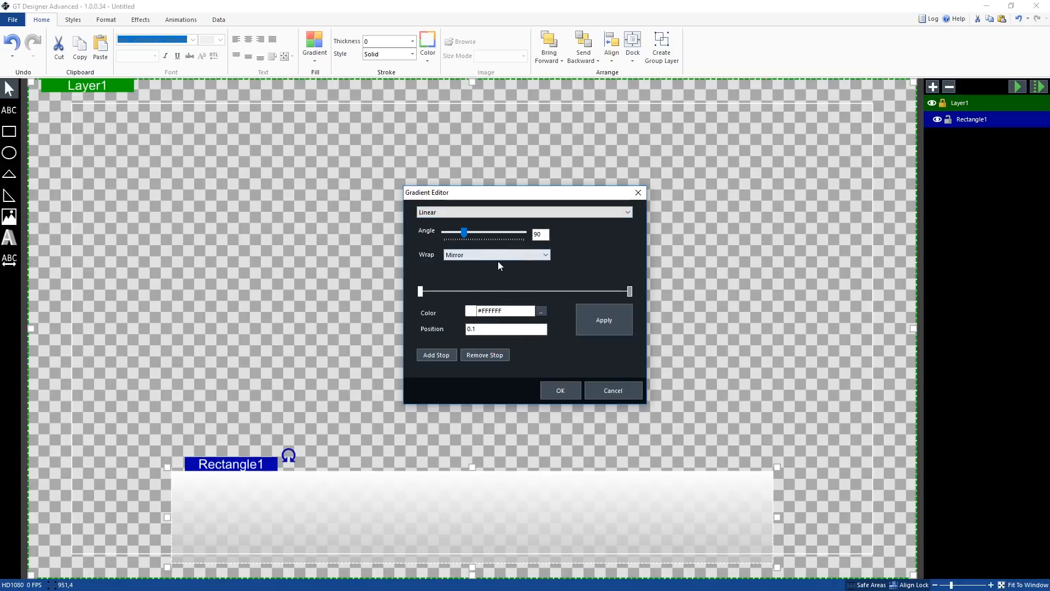
{"action": "left_click", "coordinate": [532, 261]}
{"action": "left_click", "coordinate": [706, 271]}
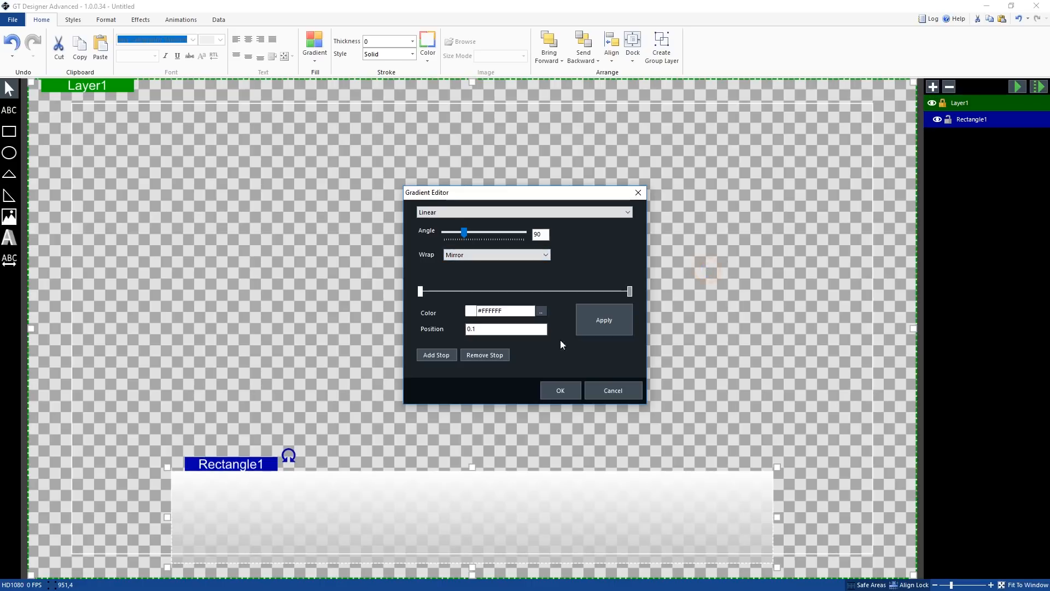
Close the Gradient Editor, keeping the rectangle's gradient fill
{"action": "left_click", "coordinate": [571, 389]}
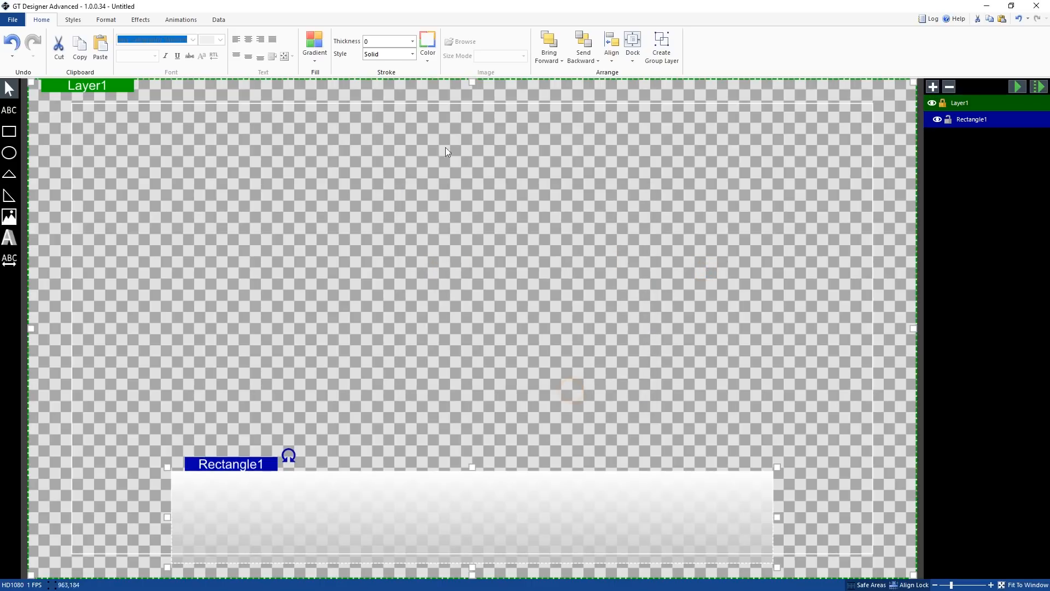
{"action": "left_click", "coordinate": [318, 58]}
{"action": "left_click", "coordinate": [333, 182]}
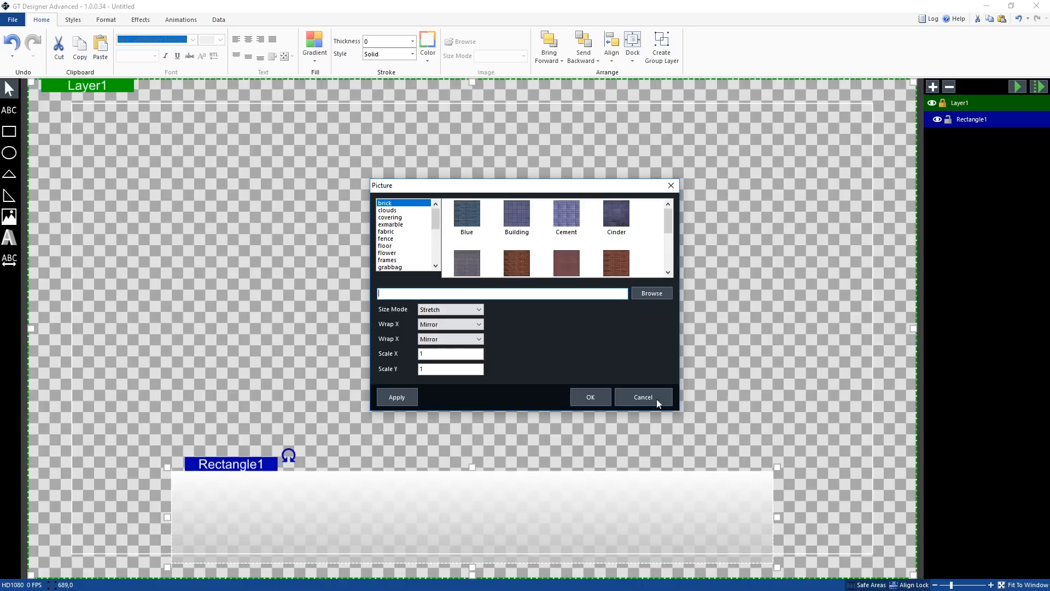
{"action": "left_click", "coordinate": [629, 398]}
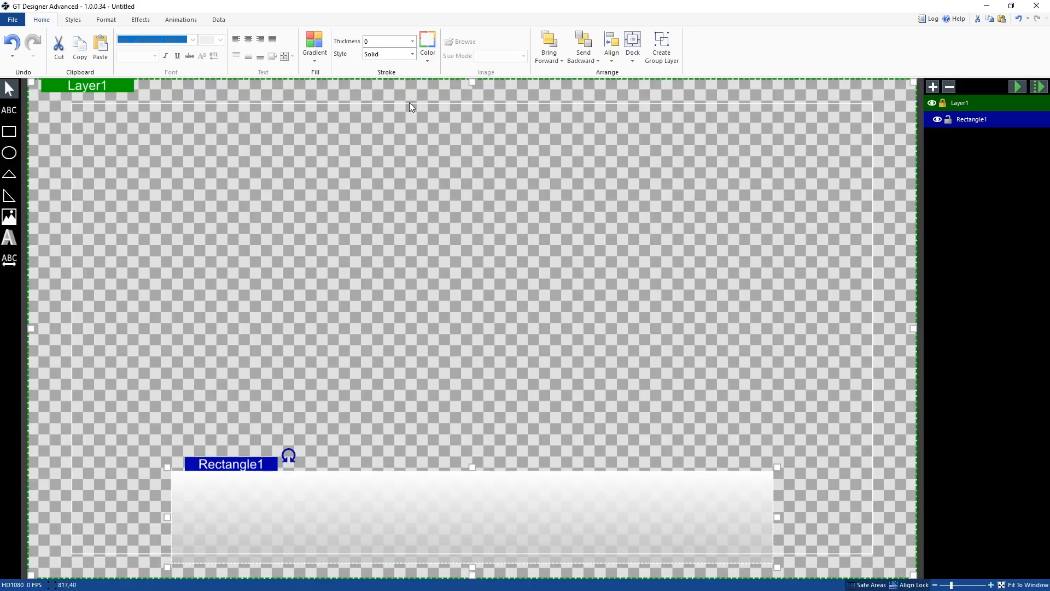
Give the rectangle a solid black outline with a thickness of 4
{"action": "left_click", "coordinate": [431, 54]}
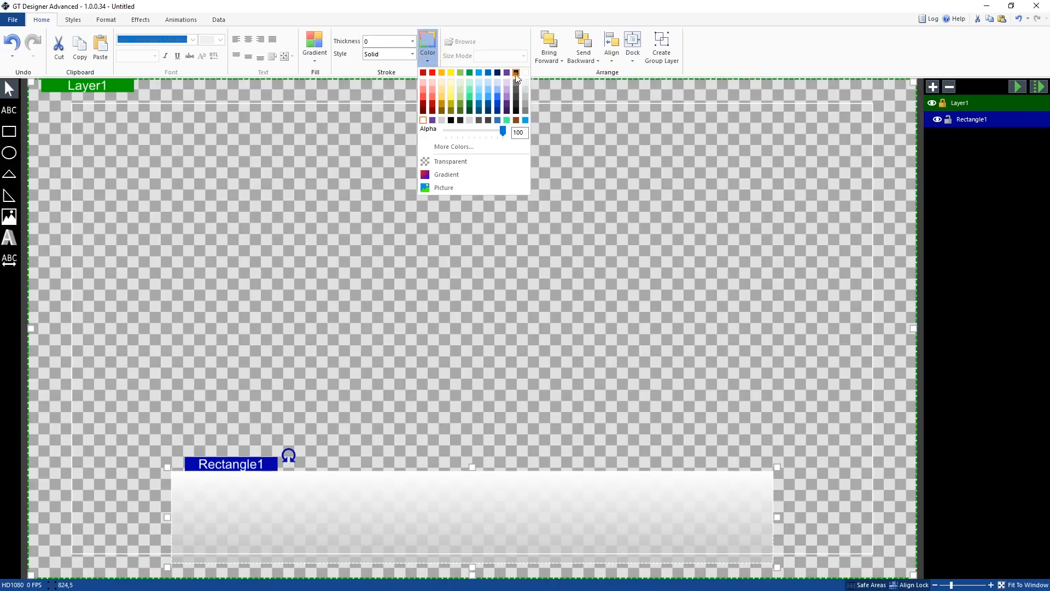
{"action": "left_click", "coordinate": [515, 83]}
{"action": "left_click", "coordinate": [413, 42]}
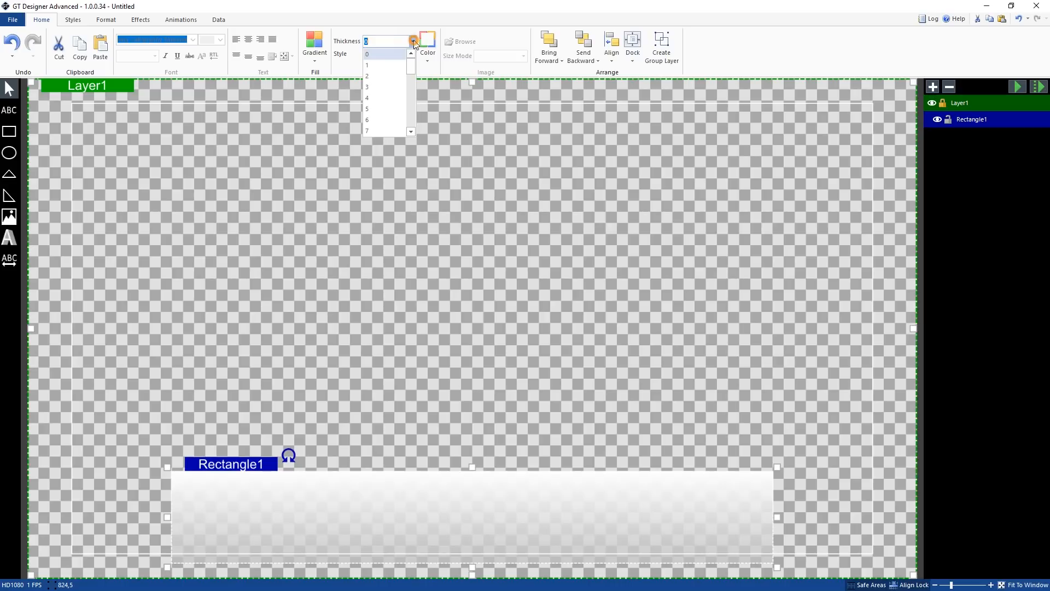
{"action": "left_click", "coordinate": [393, 98]}
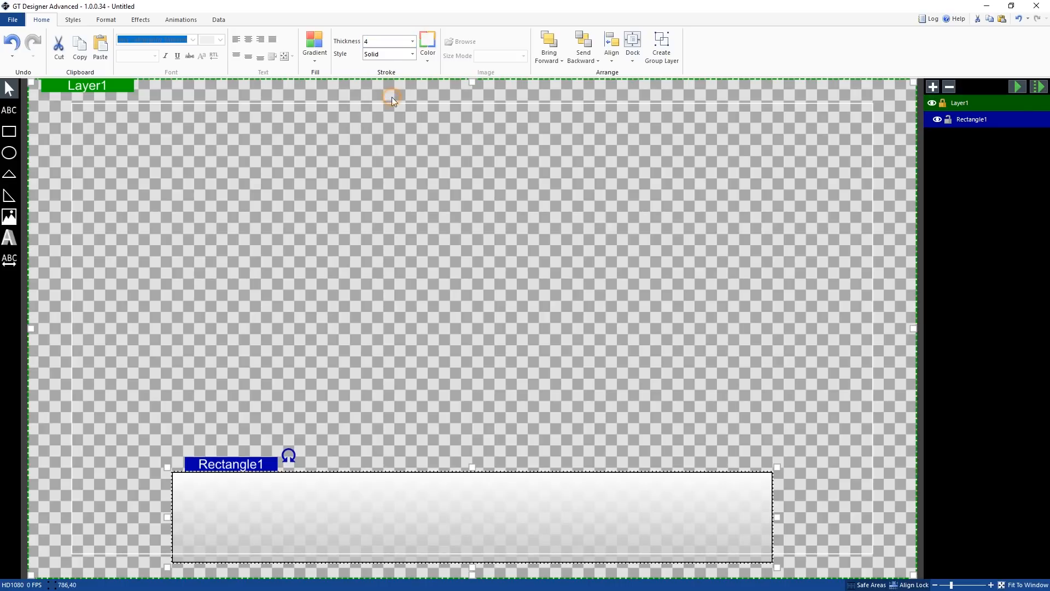
{"action": "left_click", "coordinate": [391, 55]}
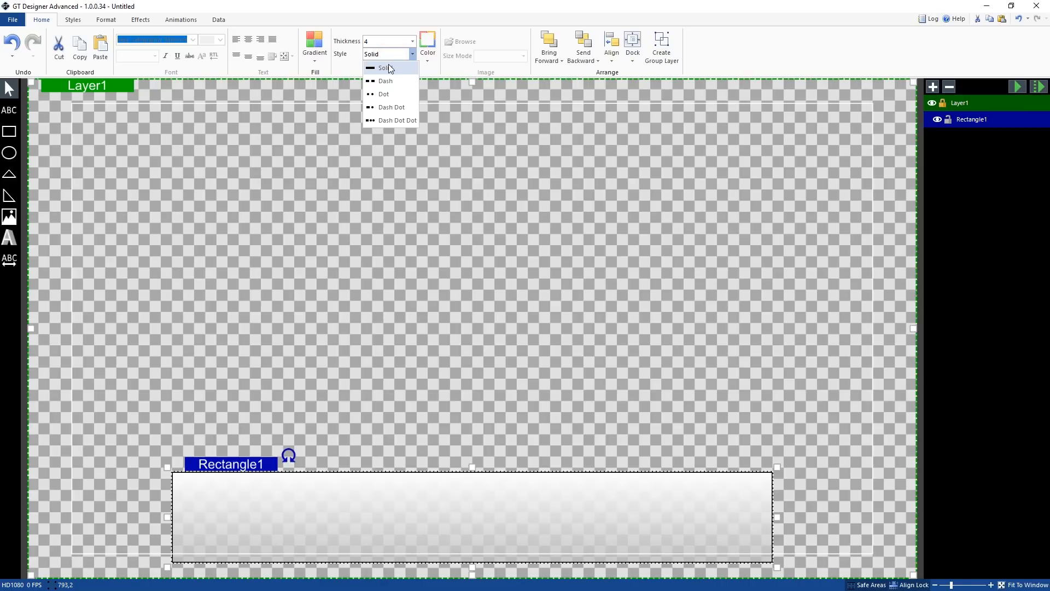
{"action": "left_click", "coordinate": [391, 67]}
{"action": "left_click", "coordinate": [470, 270]}
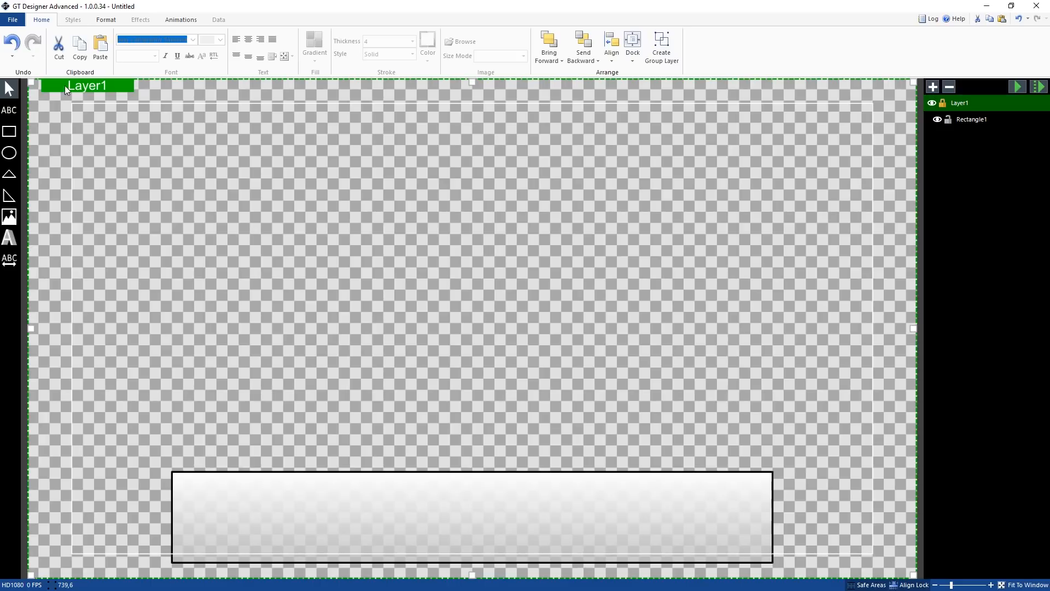
{"action": "left_click", "coordinate": [430, 519]}
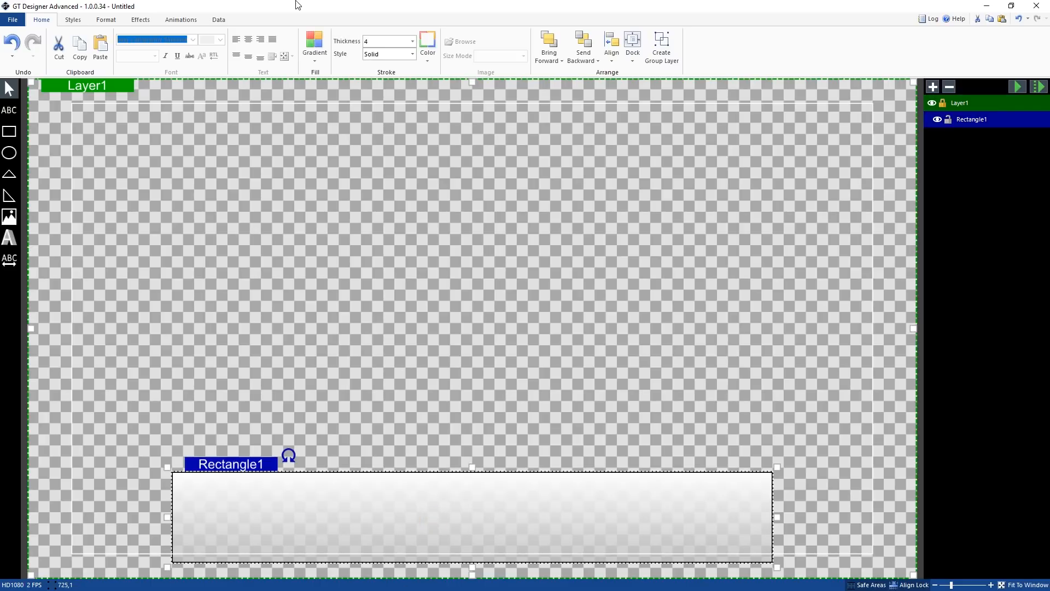
Try the green, blue and grey preset styles on the rectangle, undoing each one
{"action": "left_click", "coordinate": [425, 39]}
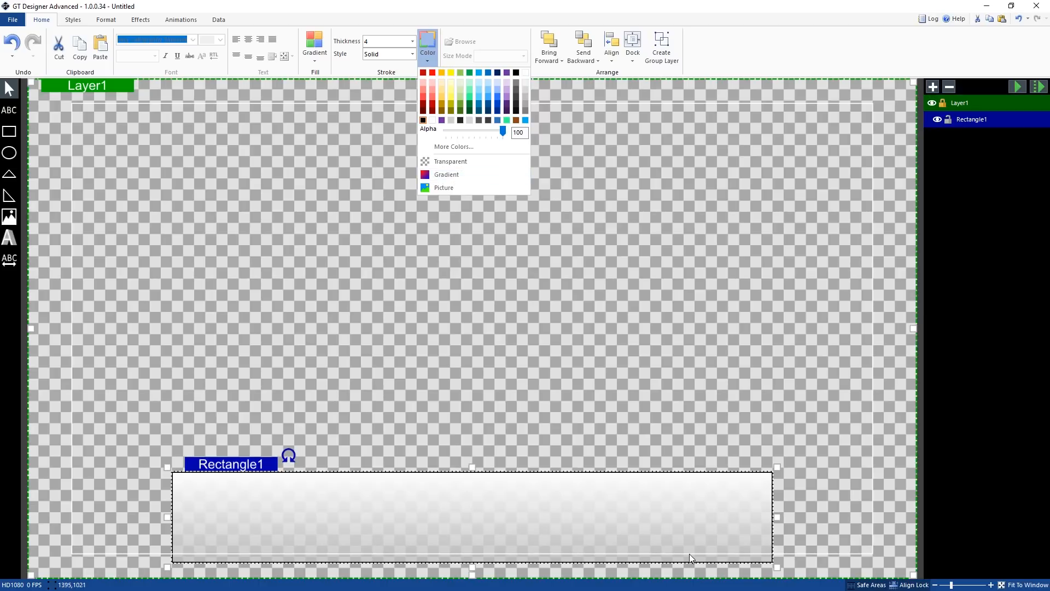
{"action": "left_click", "coordinate": [745, 56]}
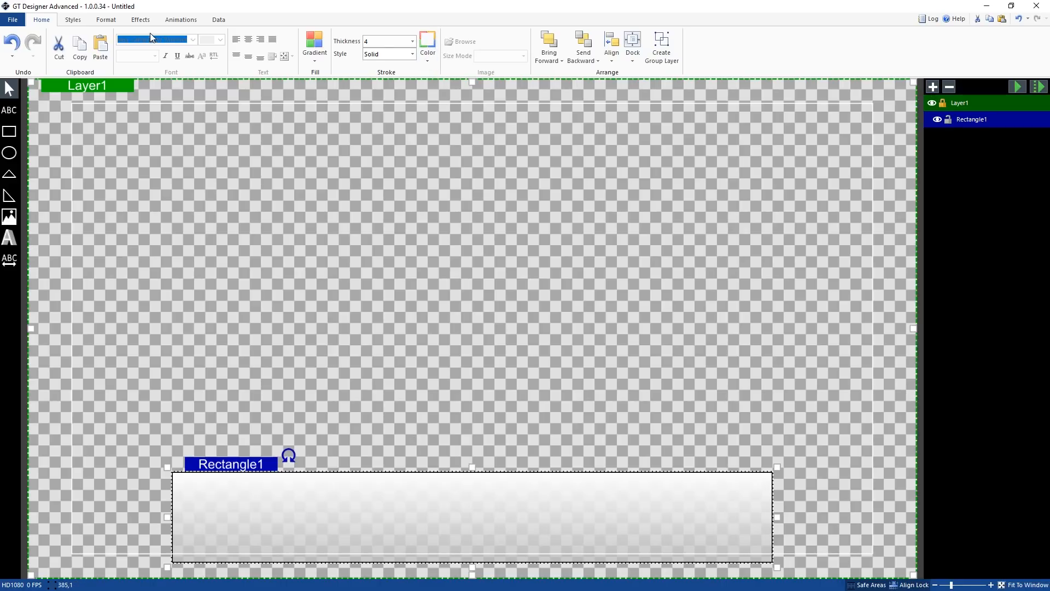
{"action": "left_click", "coordinate": [73, 20]}
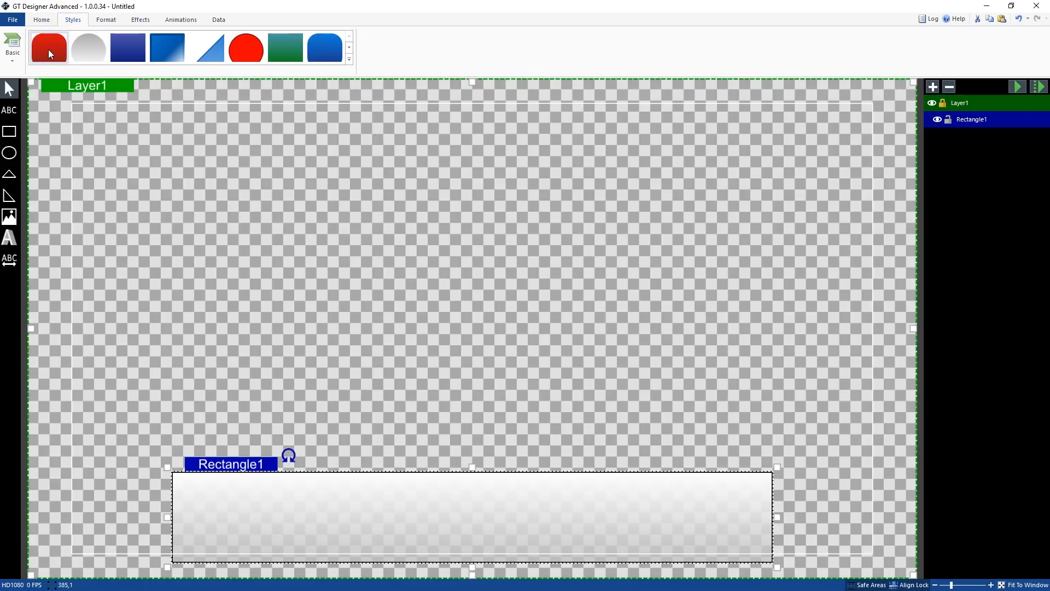
{"action": "left_click", "coordinate": [349, 59]}
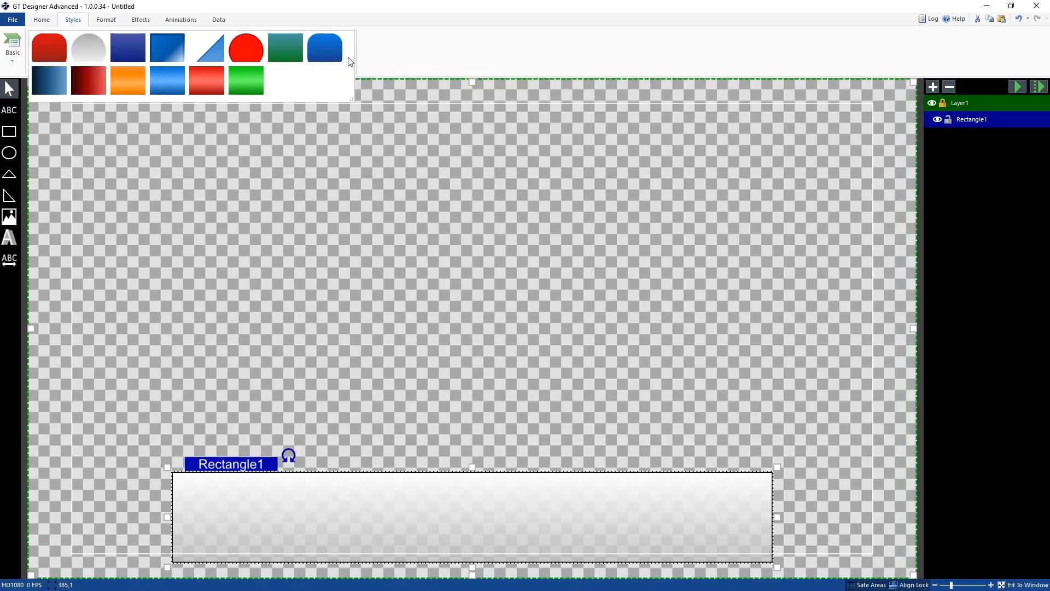
{"action": "left_click", "coordinate": [254, 87]}
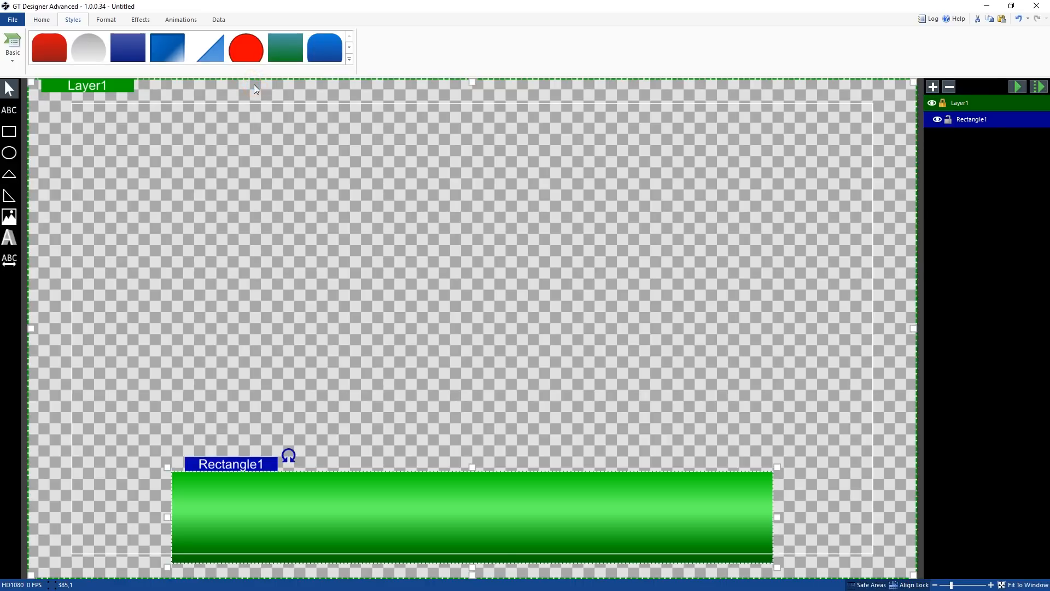
{"action": "key", "text": "ctrl+z"}
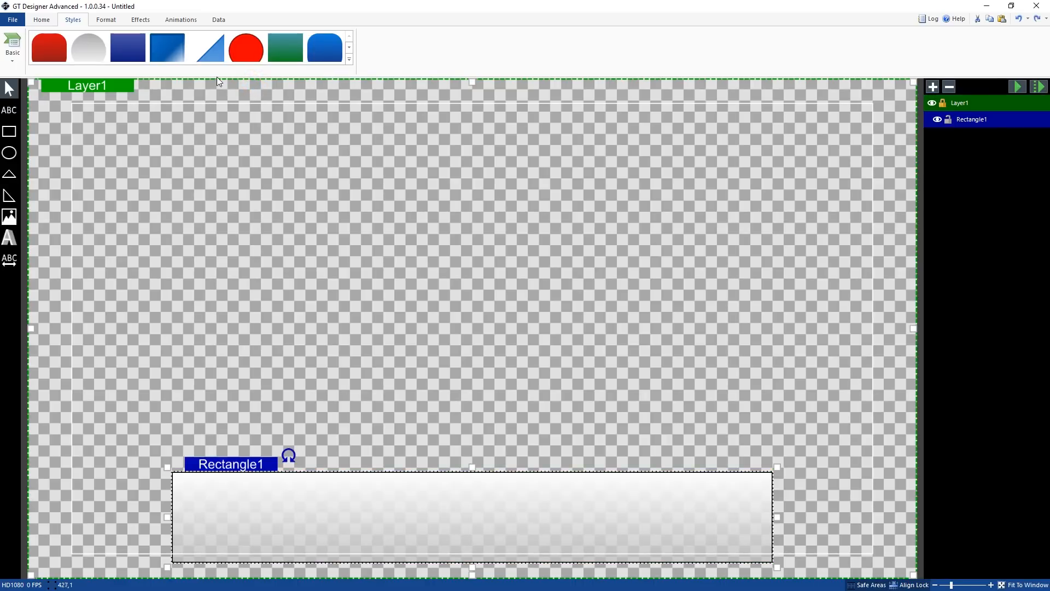
{"action": "left_click", "coordinate": [173, 54]}
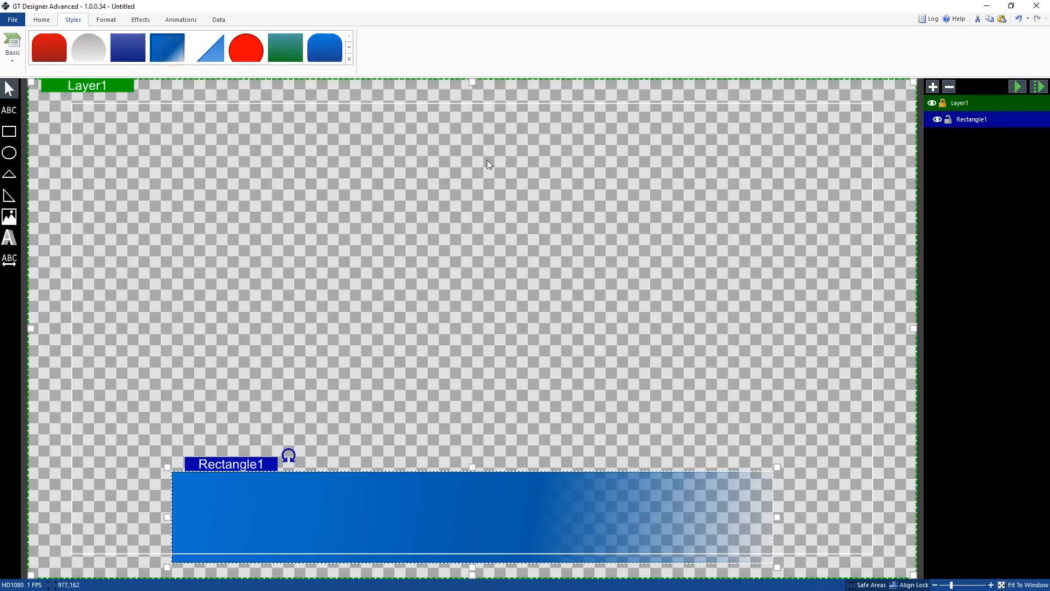
{"action": "key", "text": "ctrl+z"}
{"action": "left_click", "coordinate": [88, 55]}
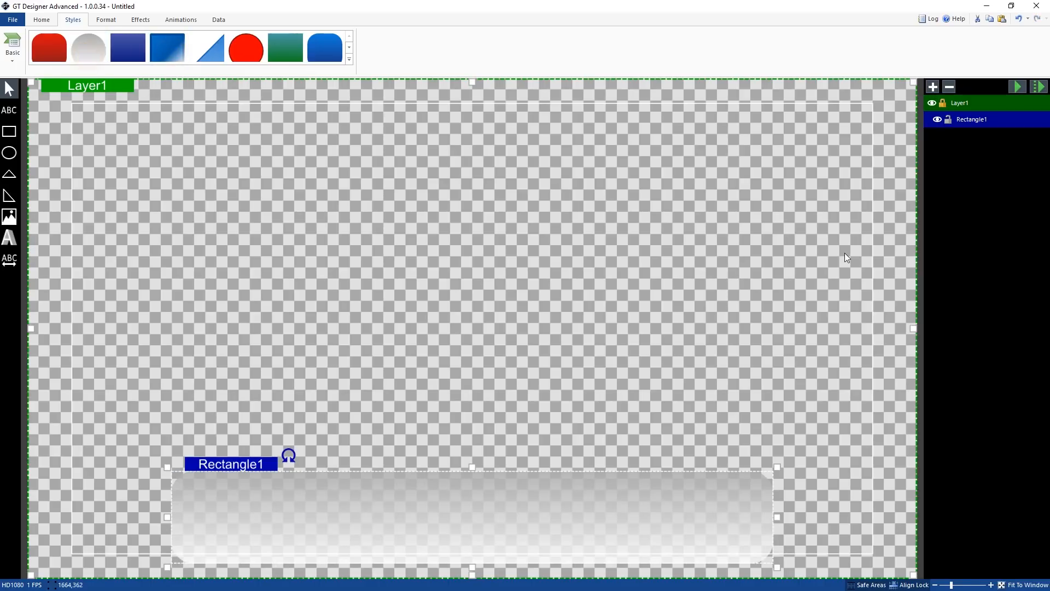
{"action": "key", "text": "ctrl+z"}
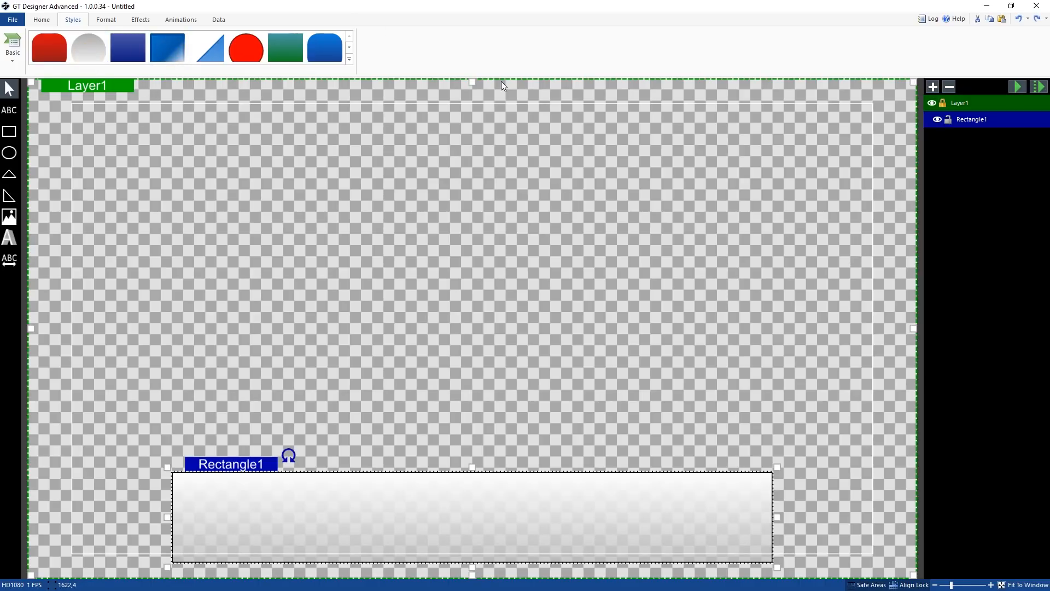
Round the rectangle's corners with an X and Y radius of 20
{"action": "left_click", "coordinate": [104, 20]}
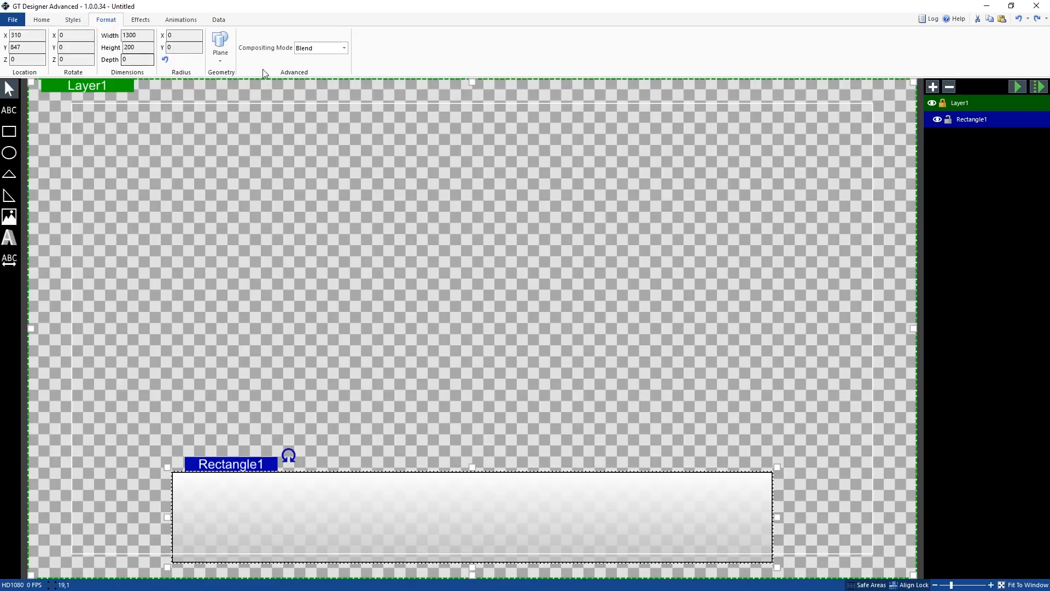
{"action": "left_click", "coordinate": [169, 34]}
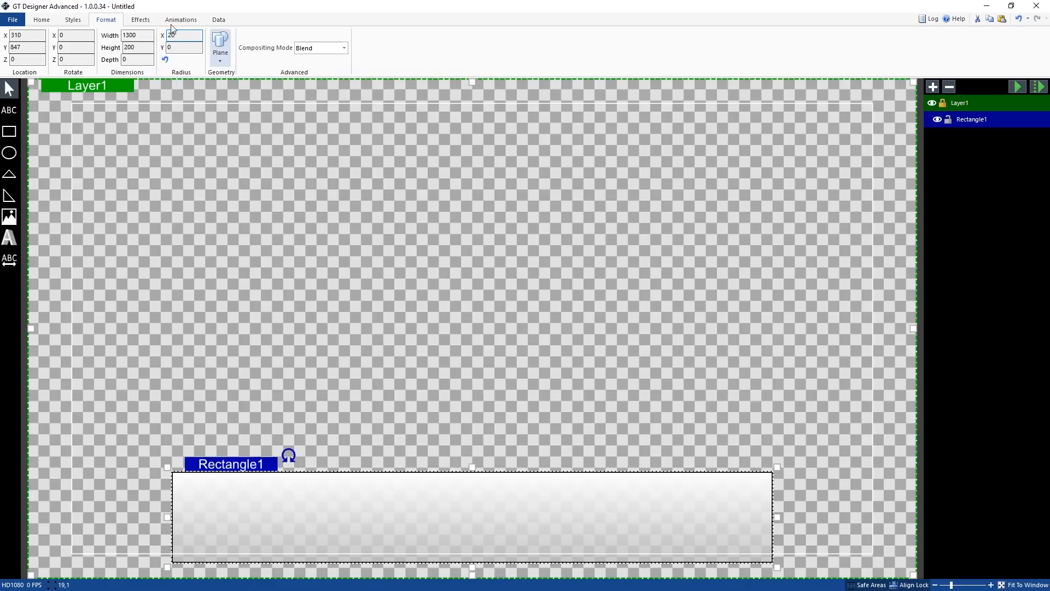
{"action": "left_click", "coordinate": [183, 51]}
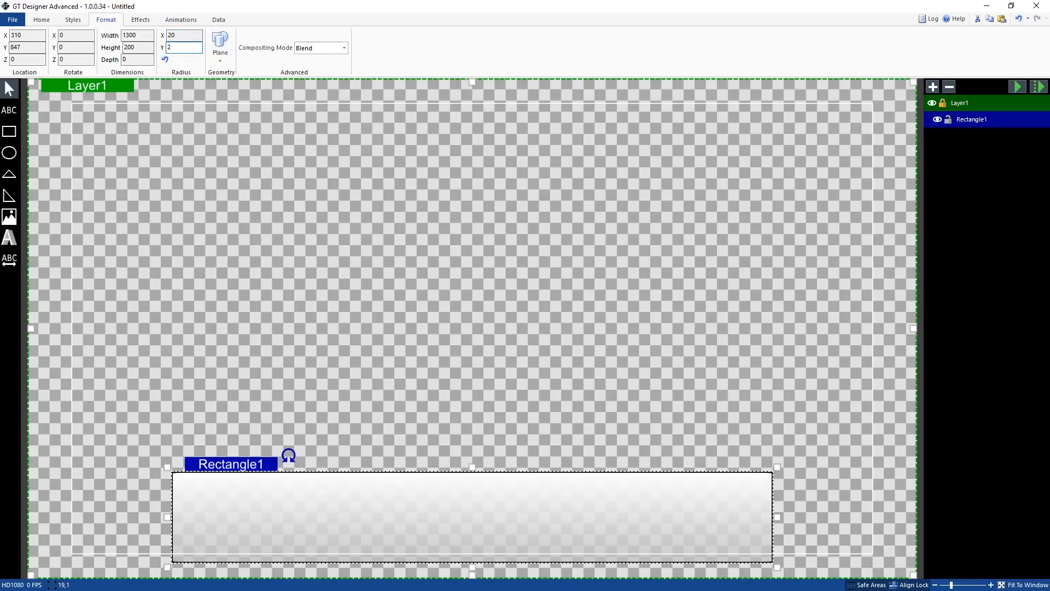
{"action": "key", "text": "Return"}
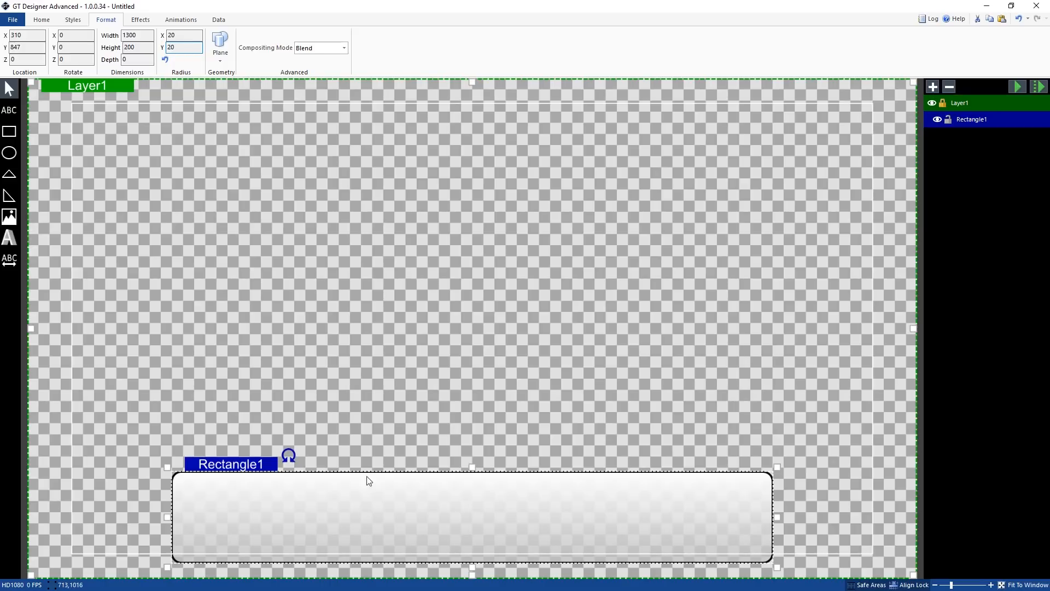
{"action": "left_click", "coordinate": [365, 438]}
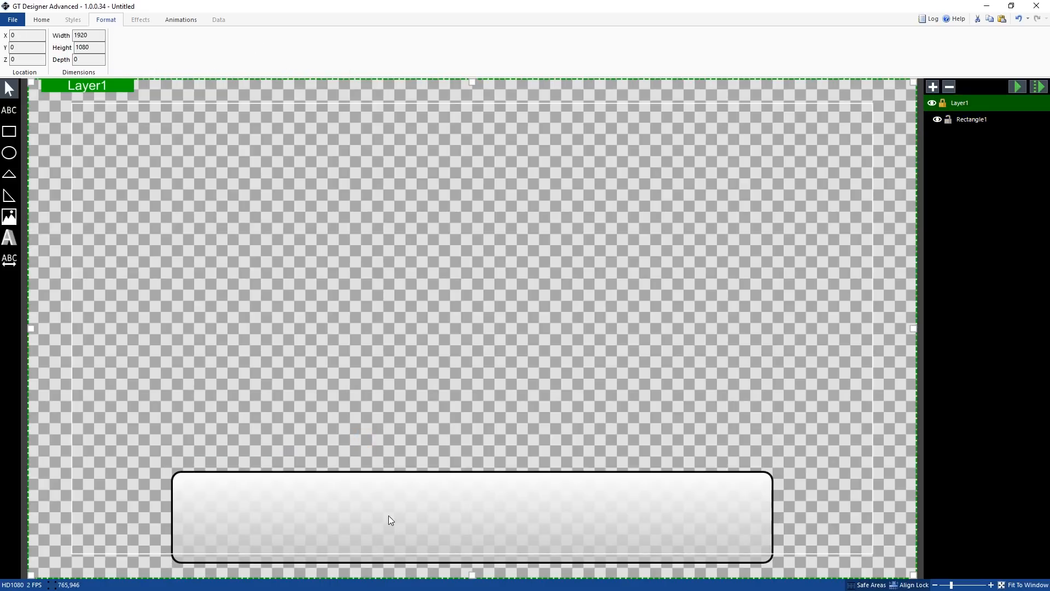
{"action": "left_click", "coordinate": [303, 504]}
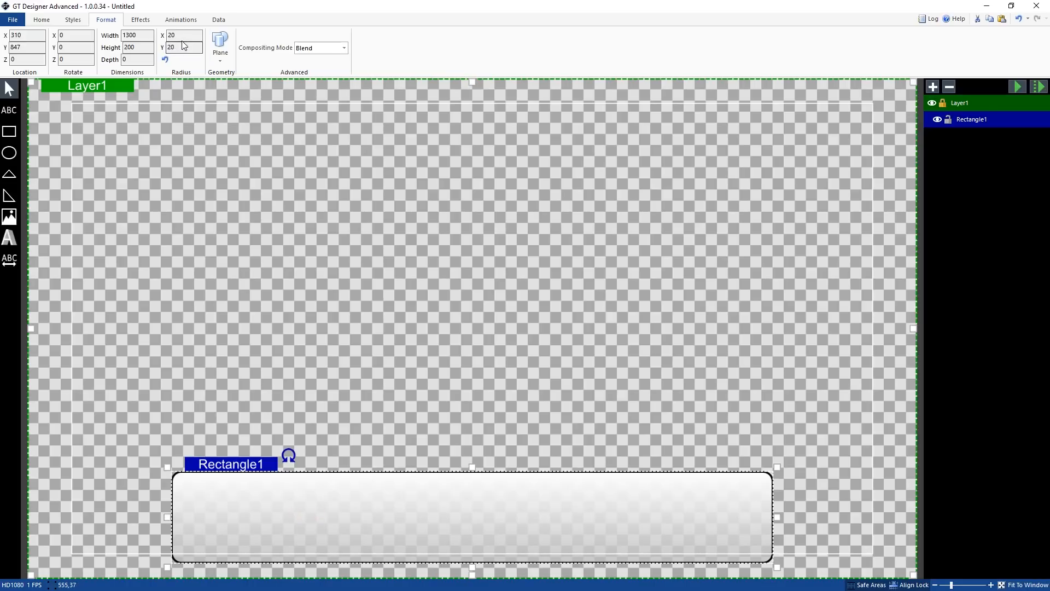
Reset the rectangle's corner radius to 0
{"action": "left_click", "coordinate": [220, 49]}
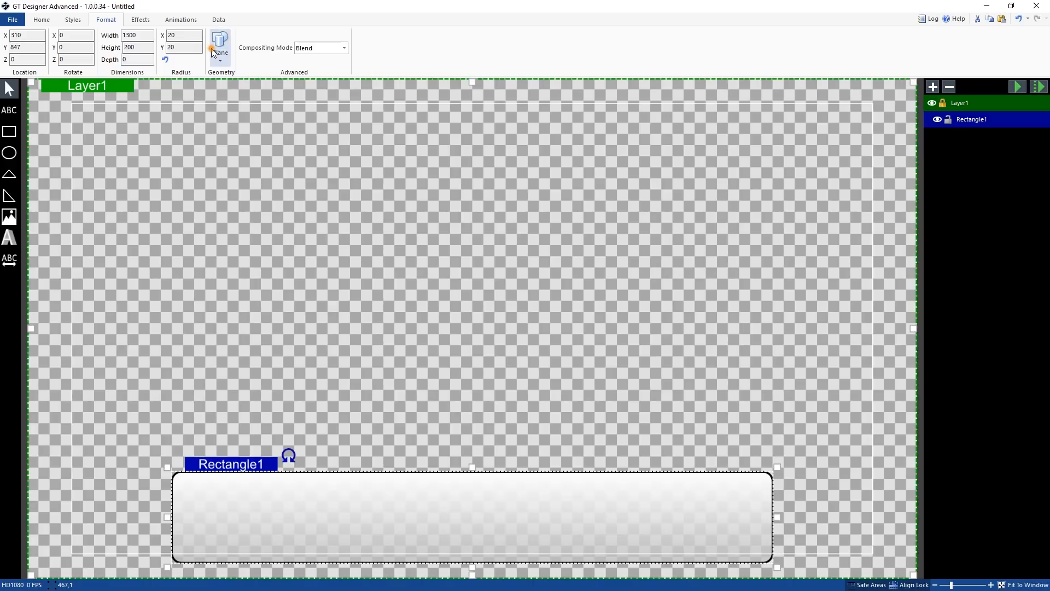
{"action": "left_click", "coordinate": [422, 40]}
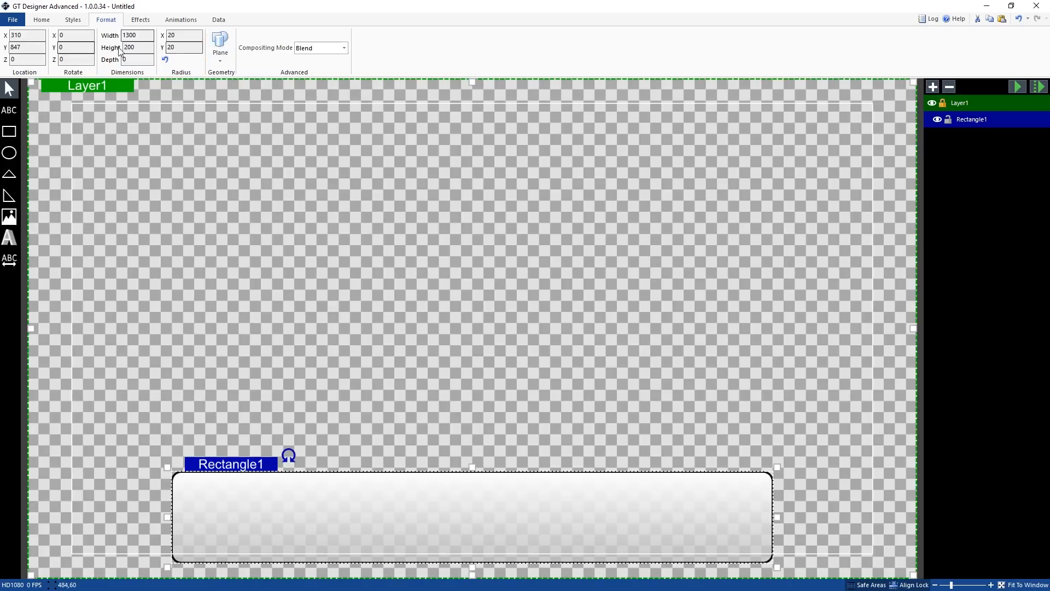
{"action": "left_click", "coordinate": [164, 60]}
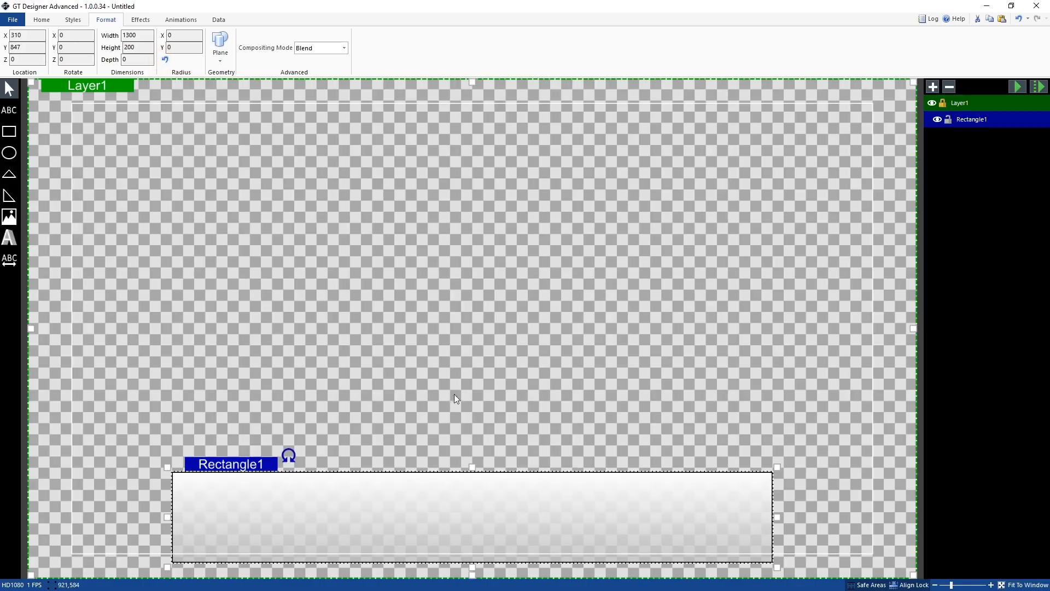
Examine the opacity, shadow, reflection and skew effect options for the rectangle
{"action": "left_click", "coordinate": [141, 19]}
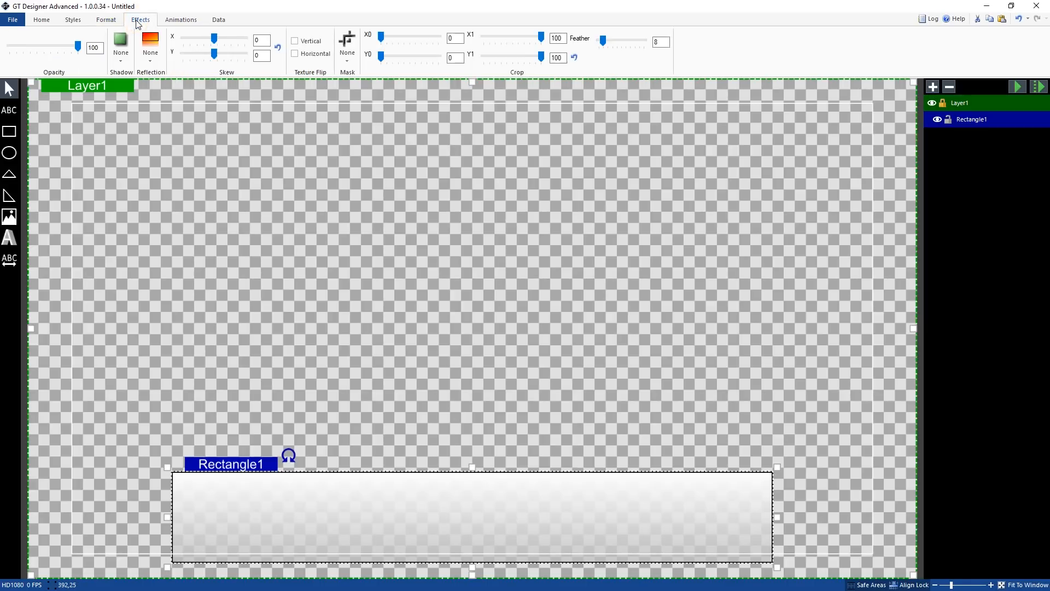
{"action": "mouse_move", "coordinate": [78, 47]}
{"action": "left_mouse_down"}
{"action": "mouse_move", "coordinate": [5, 55]}
{"action": "mouse_move", "coordinate": [79, 52]}
{"action": "left_mouse_up"}
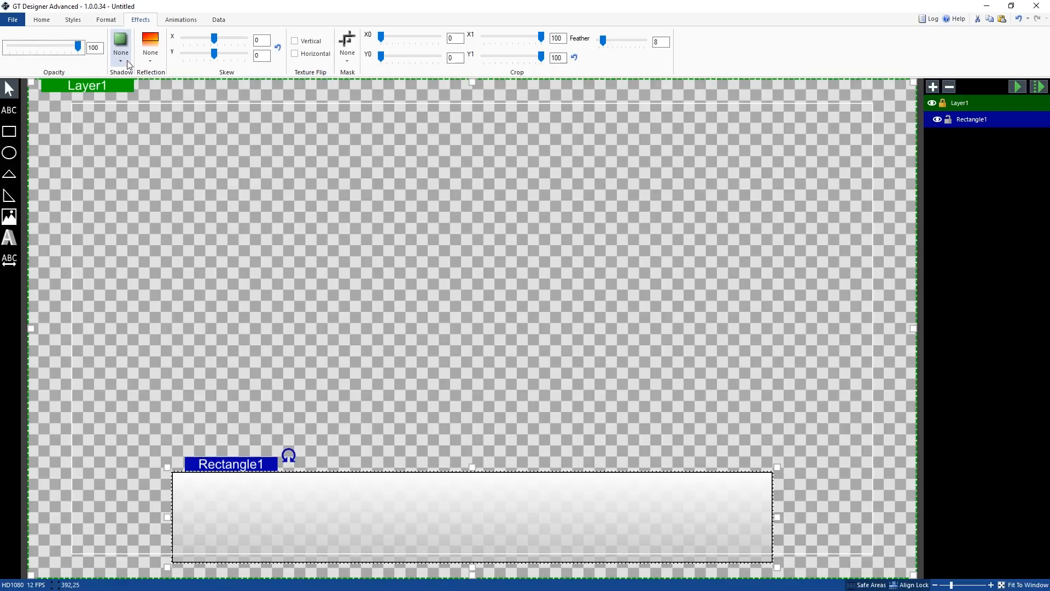
{"action": "left_click", "coordinate": [125, 60]}
{"action": "scroll", "coordinate": [264, 166], "scroll_direction": "down", "scroll_amount": 1}
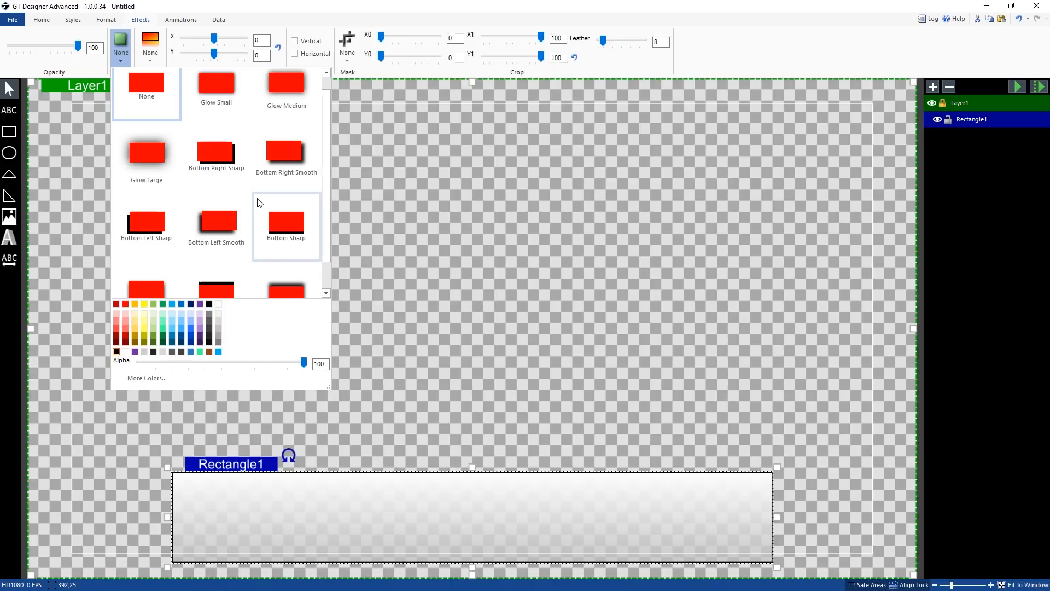
{"action": "scroll", "coordinate": [257, 205], "scroll_direction": "up", "scroll_amount": 1}
{"action": "scroll", "coordinate": [228, 124], "scroll_direction": "down", "scroll_amount": 1}
{"action": "scroll", "coordinate": [235, 164], "scroll_direction": "up", "scroll_amount": 1}
{"action": "left_click", "coordinate": [145, 43]}
{"action": "left_click", "coordinate": [145, 44]}
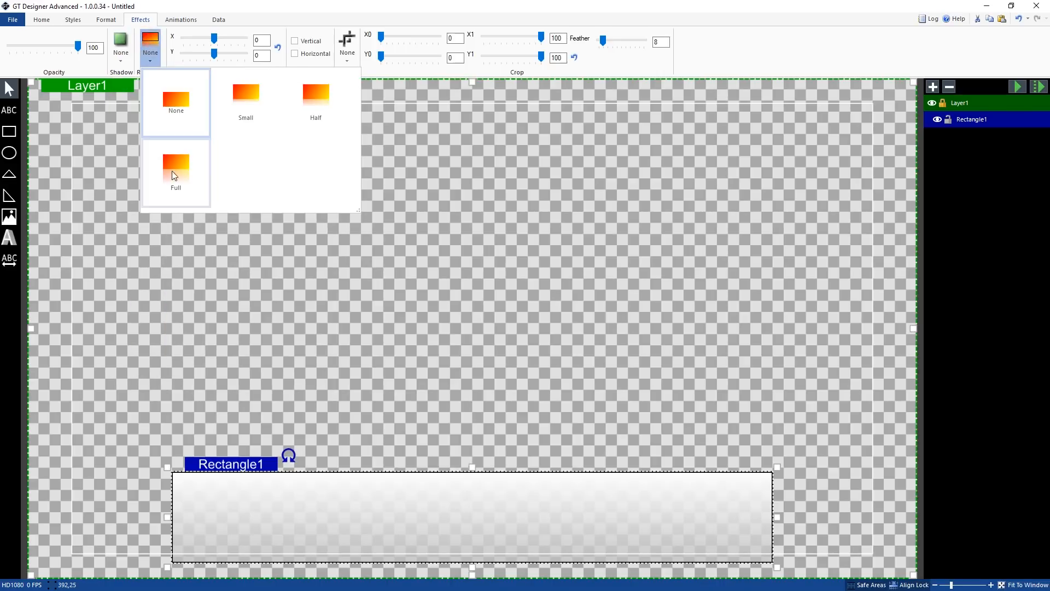
{"action": "left_click", "coordinate": [189, 5]}
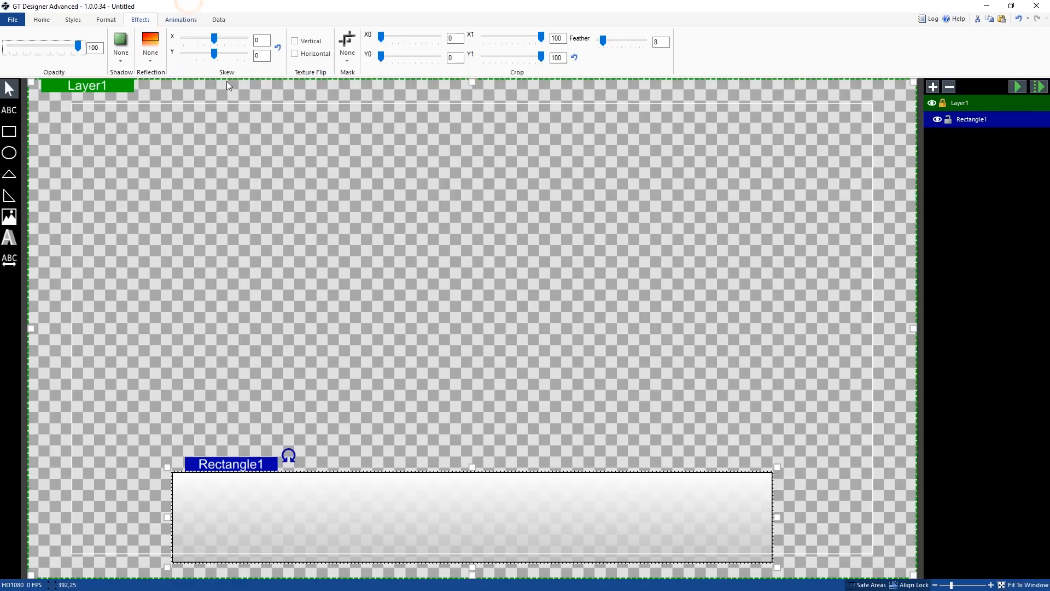
{"action": "left_click_drag", "start_coordinate": [215, 39], "coordinate": [210, 66]}
{"action": "left_click", "coordinate": [278, 47]}
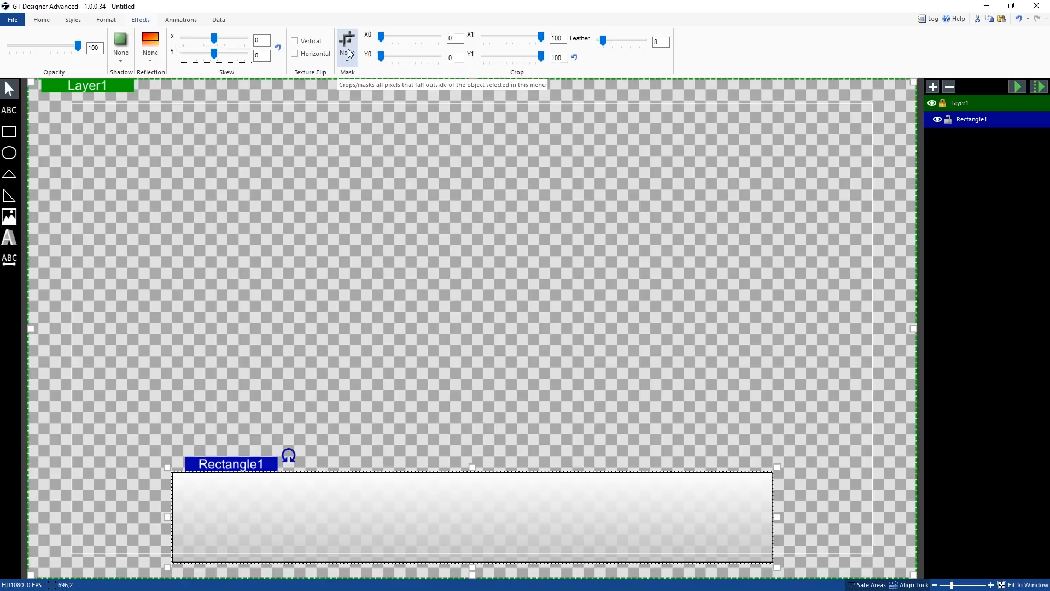
Draw a second rectangle overlapping the top centre of the bar
{"action": "left_click", "coordinate": [9, 131]}
{"action": "left_click_drag", "start_coordinate": [406, 386], "coordinate": [508, 513]}
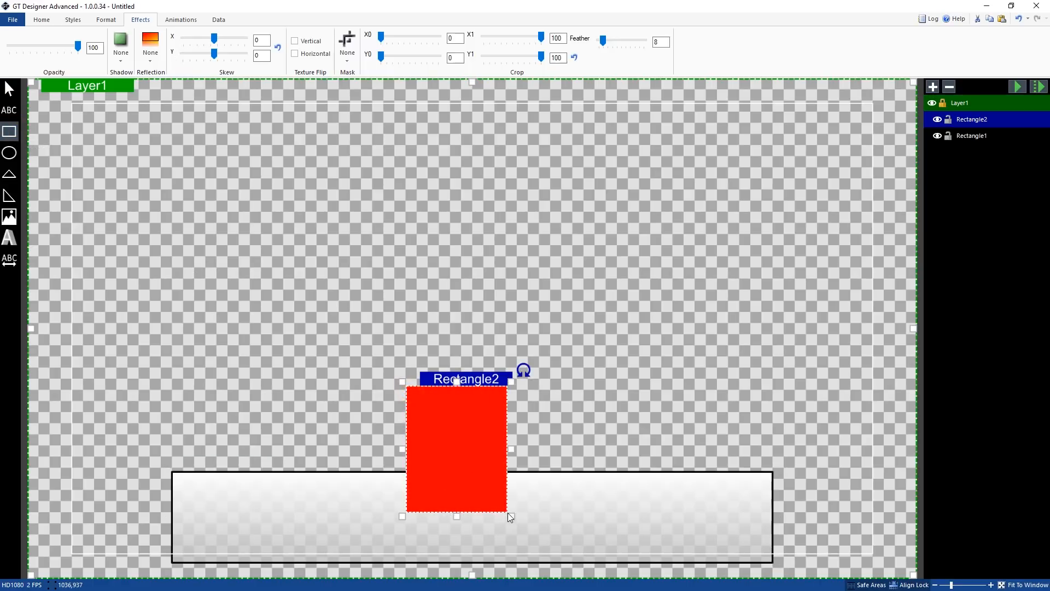
Mask the bar with the second rectangle and move the second rectangle beneath the bar in the layer list
{"action": "left_click", "coordinate": [347, 43]}
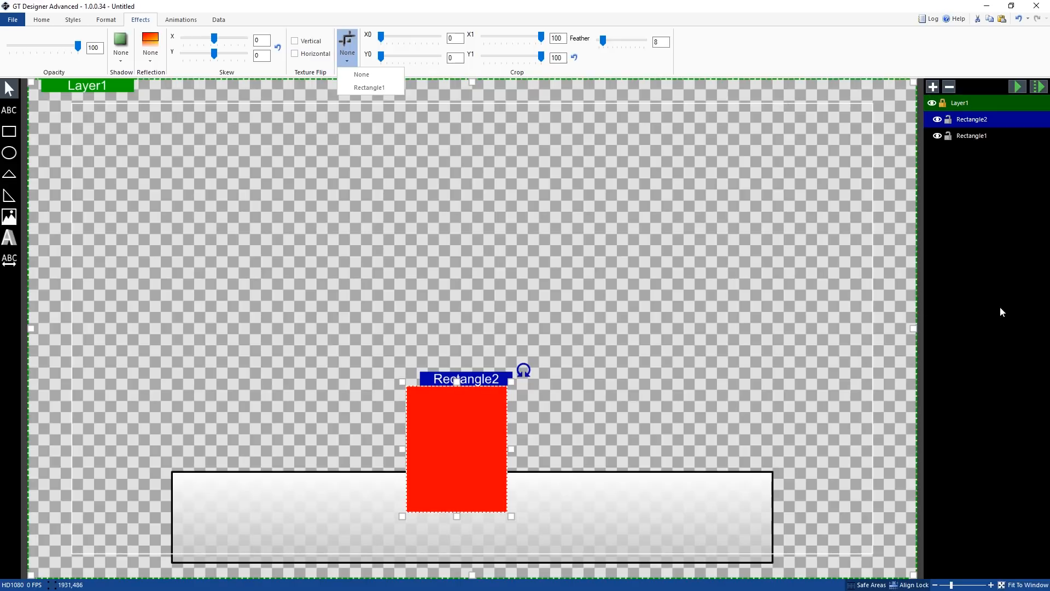
{"action": "left_click", "coordinate": [984, 155]}
{"action": "left_click", "coordinate": [980, 136]}
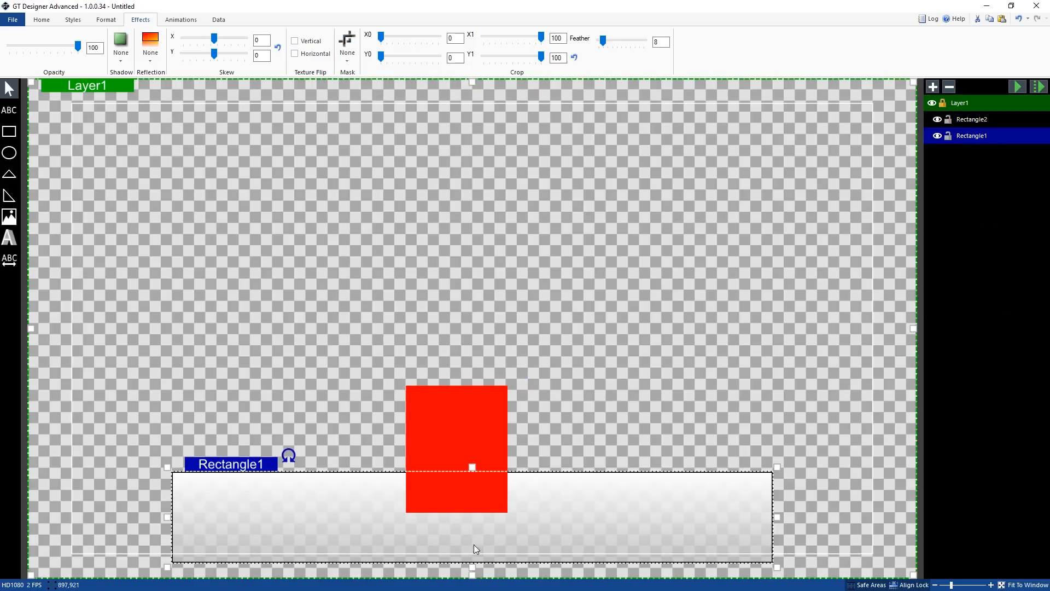
{"action": "left_click", "coordinate": [347, 42]}
{"action": "left_click", "coordinate": [364, 90]}
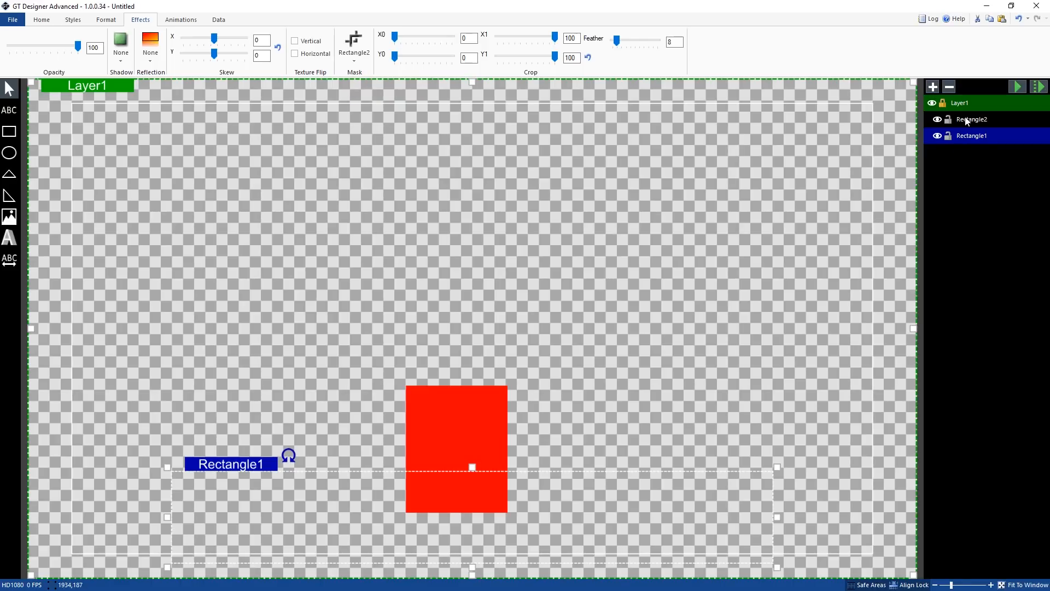
{"action": "left_click_drag", "start_coordinate": [966, 122], "coordinate": [966, 132]}
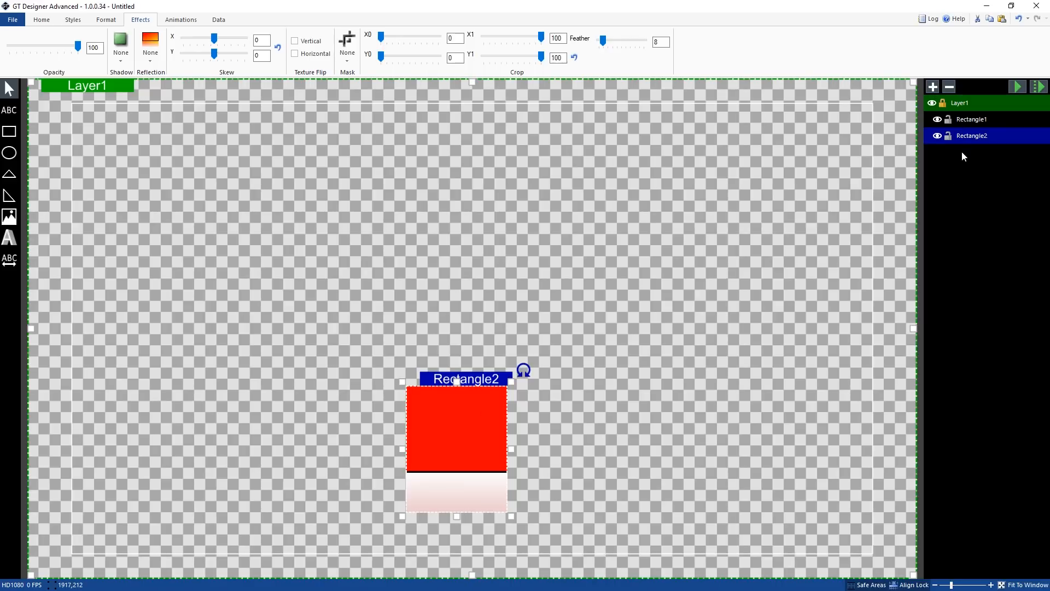
Undo the masking changes and delete the second rectangle
{"action": "key", "text": "ctrl+z"}
{"action": "key", "text": "ctrl+z"}
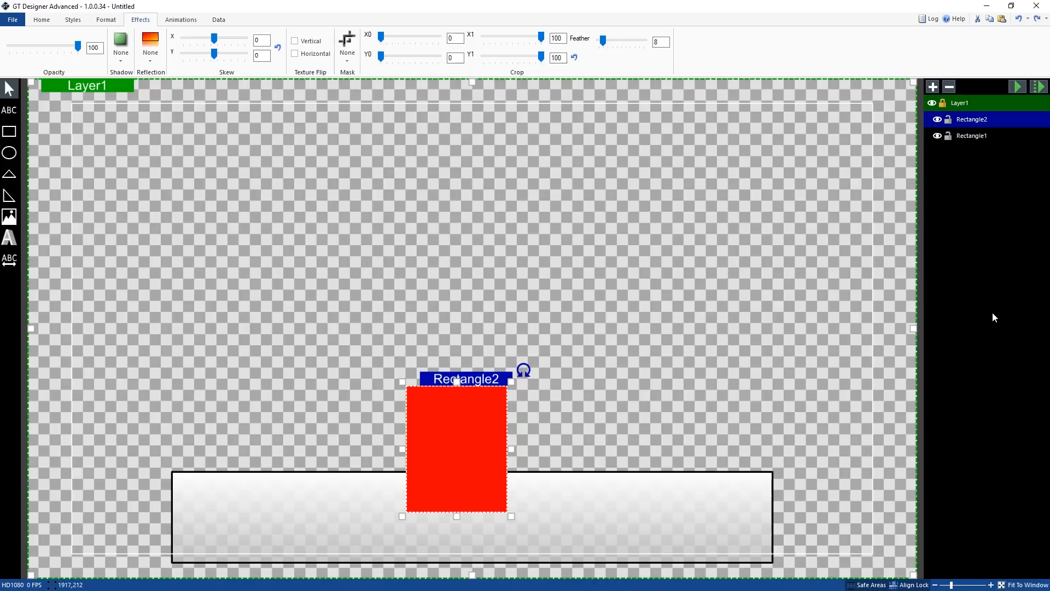
{"action": "key", "text": "Delete"}
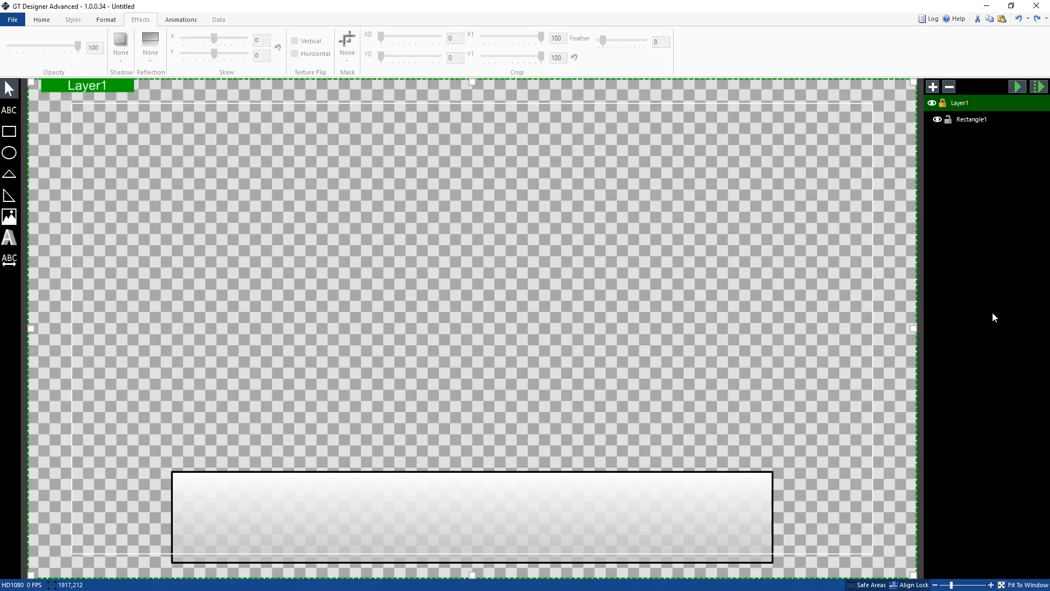
Try a horizontal skew of 39 and a right crop of 70 on the bar
{"action": "left_click", "coordinate": [471, 549]}
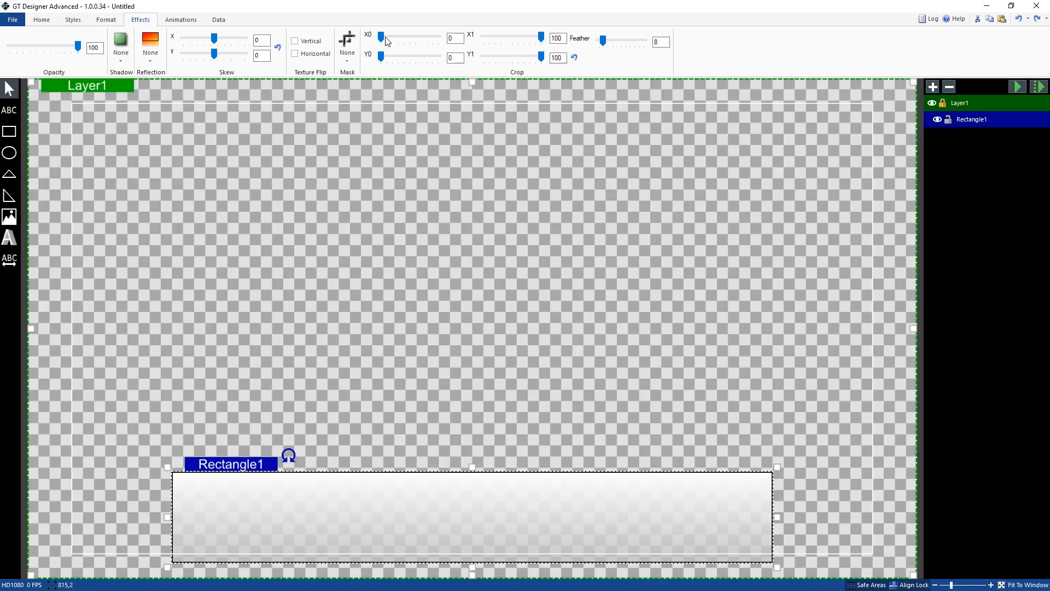
{"action": "left_click_drag", "start_coordinate": [213, 38], "coordinate": [243, 42]}
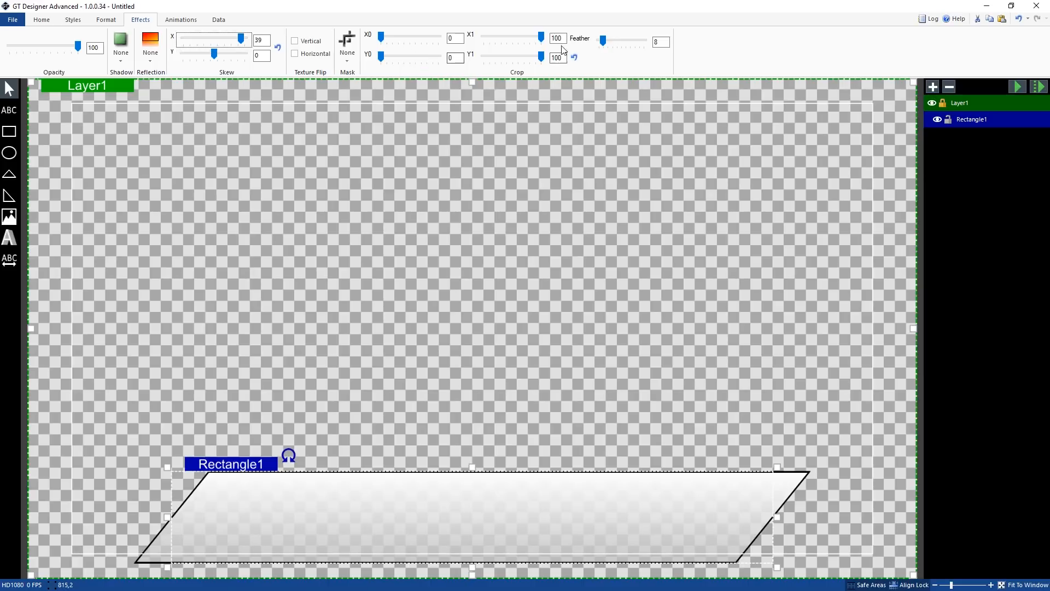
{"action": "left_click", "coordinate": [541, 39]}
{"action": "left_click_drag", "start_coordinate": [541, 38], "coordinate": [524, 38]}
{"action": "left_click_drag", "start_coordinate": [603, 41], "coordinate": [578, 46]}
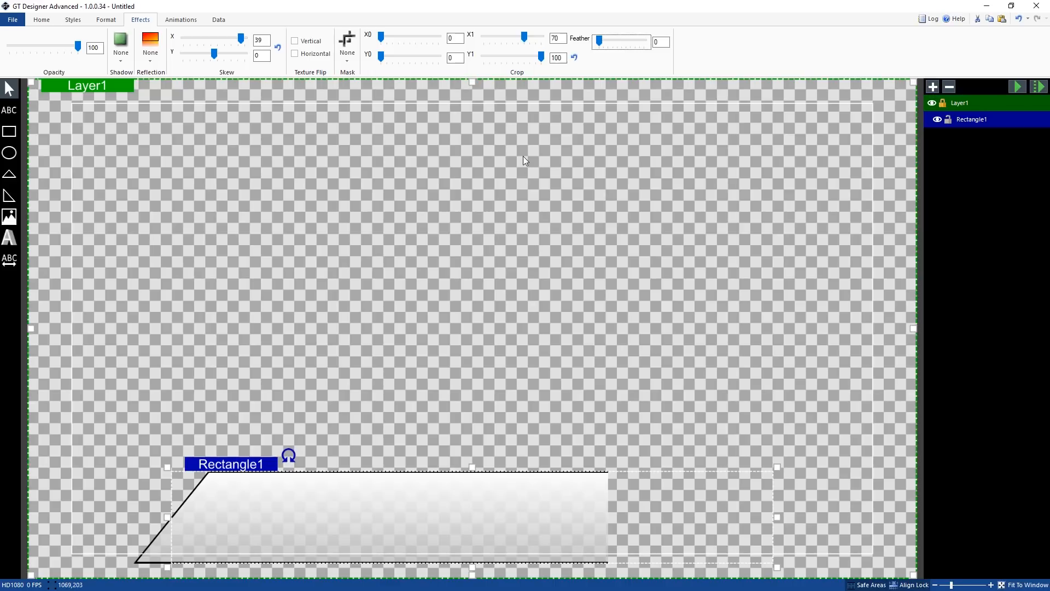
Reset the bar's crop and skew to their defaults
{"action": "left_click", "coordinate": [573, 57]}
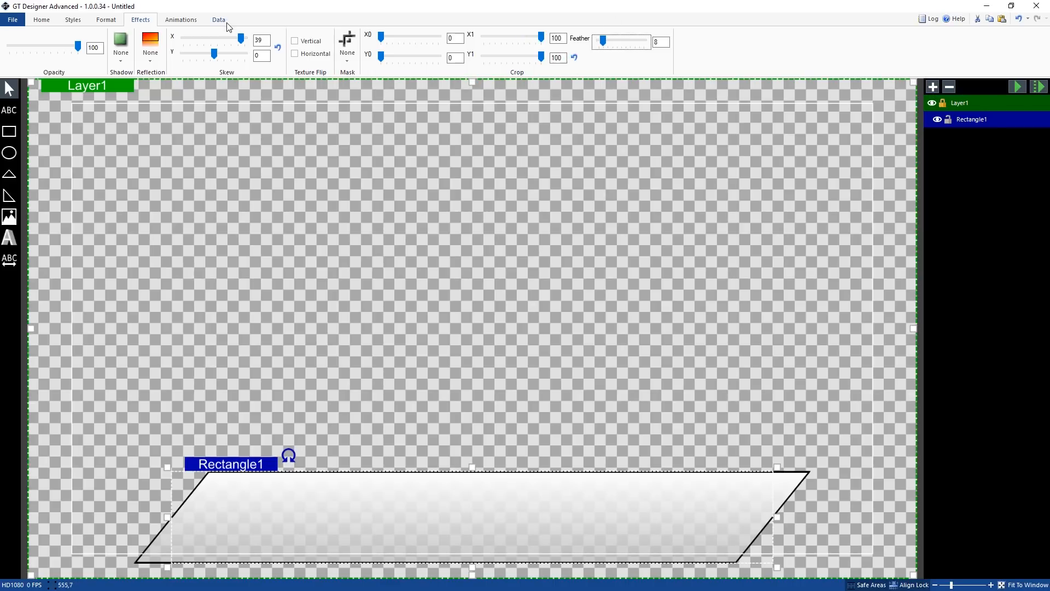
{"action": "left_click", "coordinate": [277, 48]}
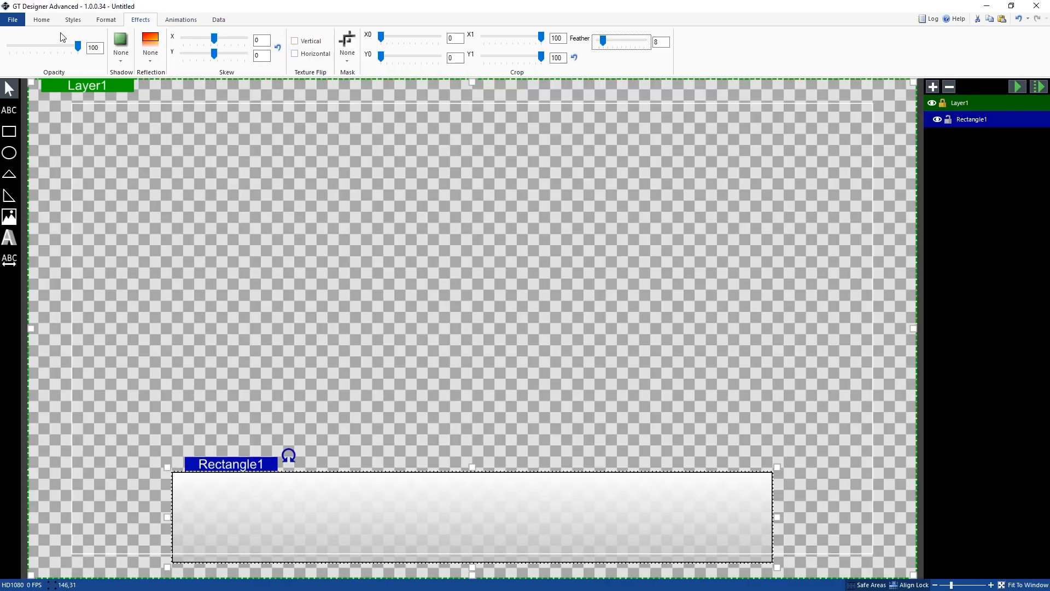
Draw a text box spanning the inside of the bar
{"action": "left_click", "coordinate": [5, 111]}
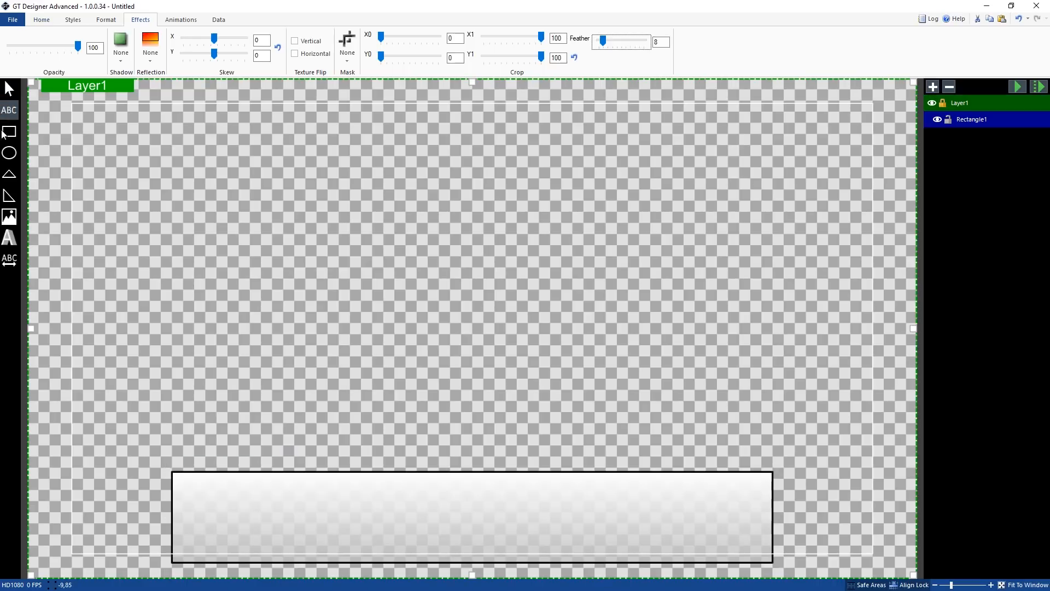
{"action": "left_click_drag", "start_coordinate": [189, 479], "coordinate": [756, 553]}
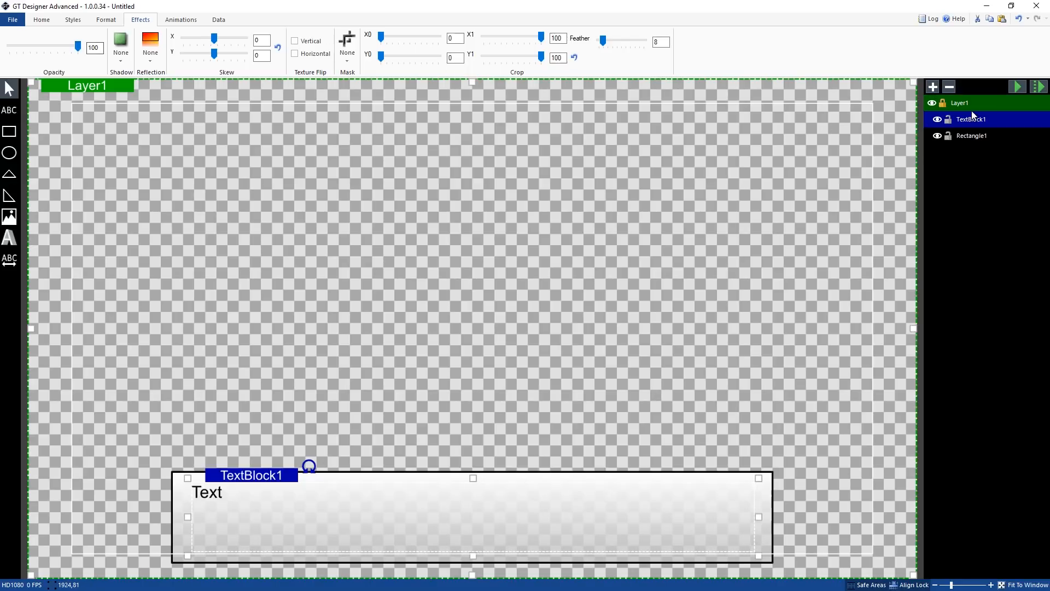
Rename the bar's layer to Lower Rect
{"action": "double_click", "coordinate": [970, 140]}
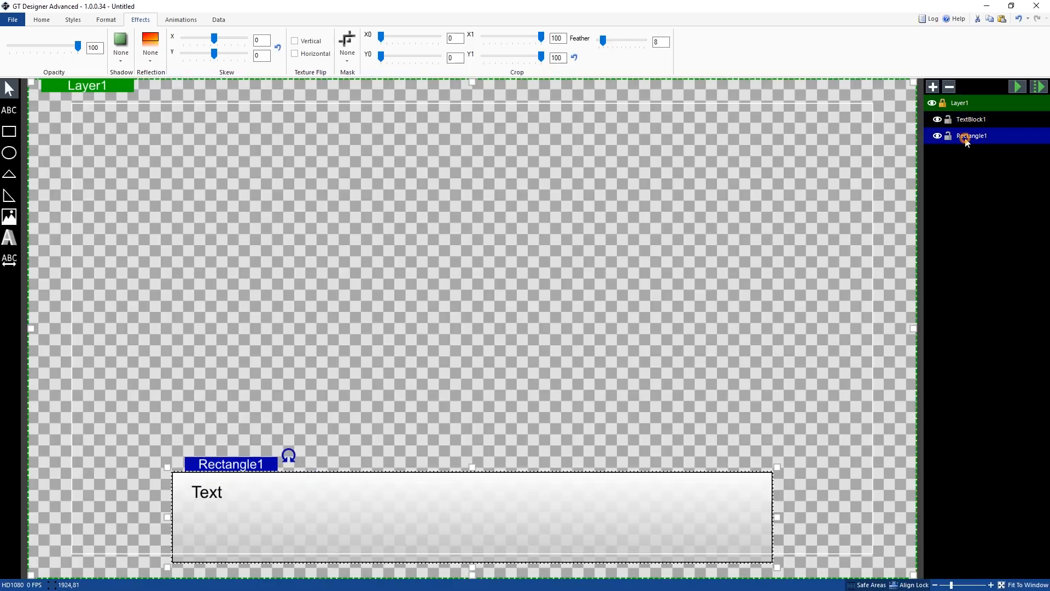
{"action": "type", "text": "Lower"}
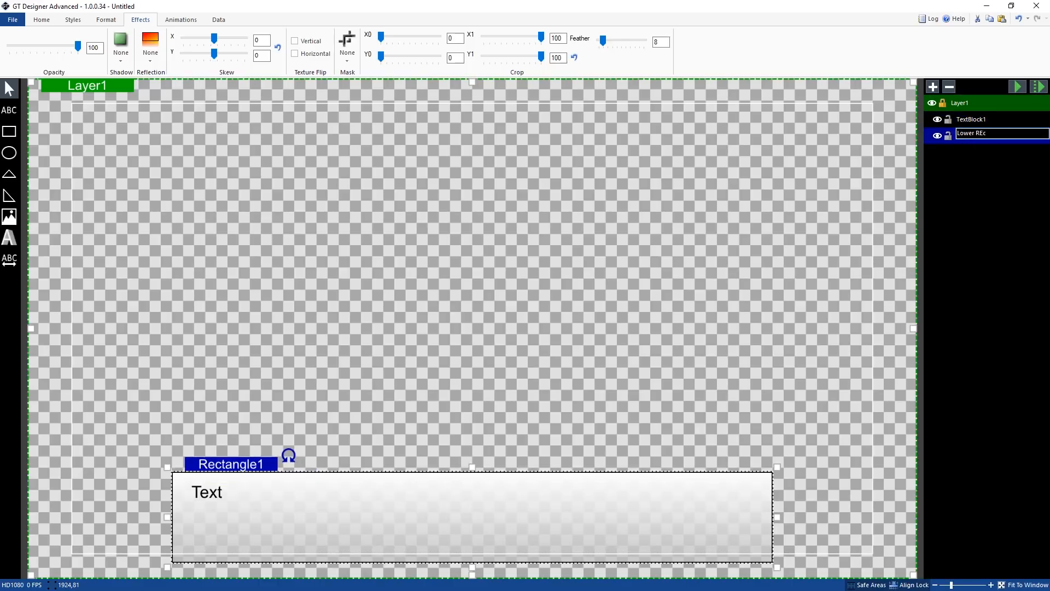
{"action": "type", "text": " Rect"}
{"action": "key", "text": "Return"}
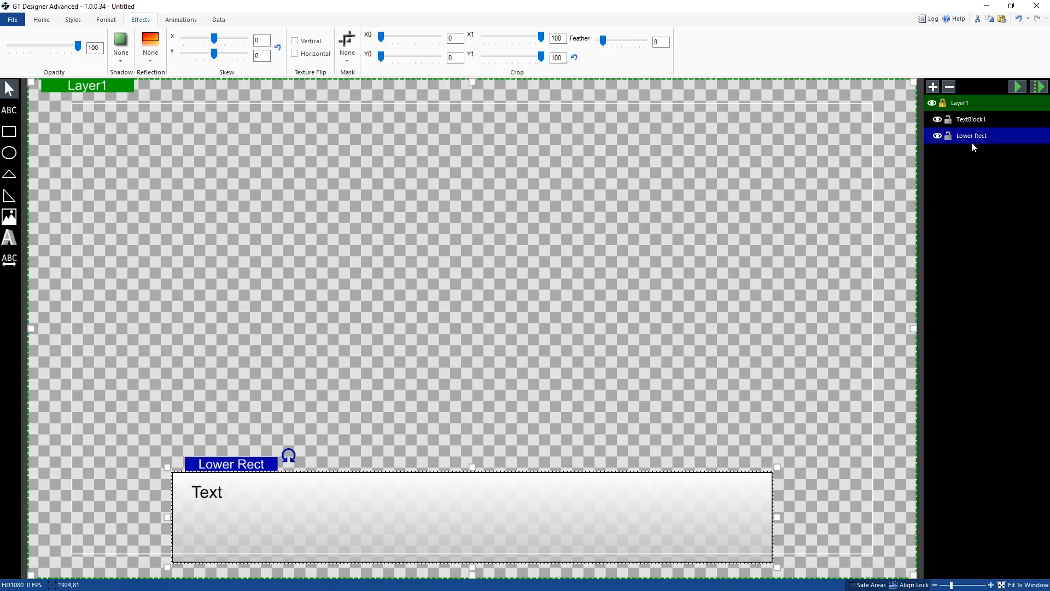
Rename the text block's layer to Text
{"action": "double_click", "coordinate": [988, 120]}
{"action": "type", "text": "Text"}
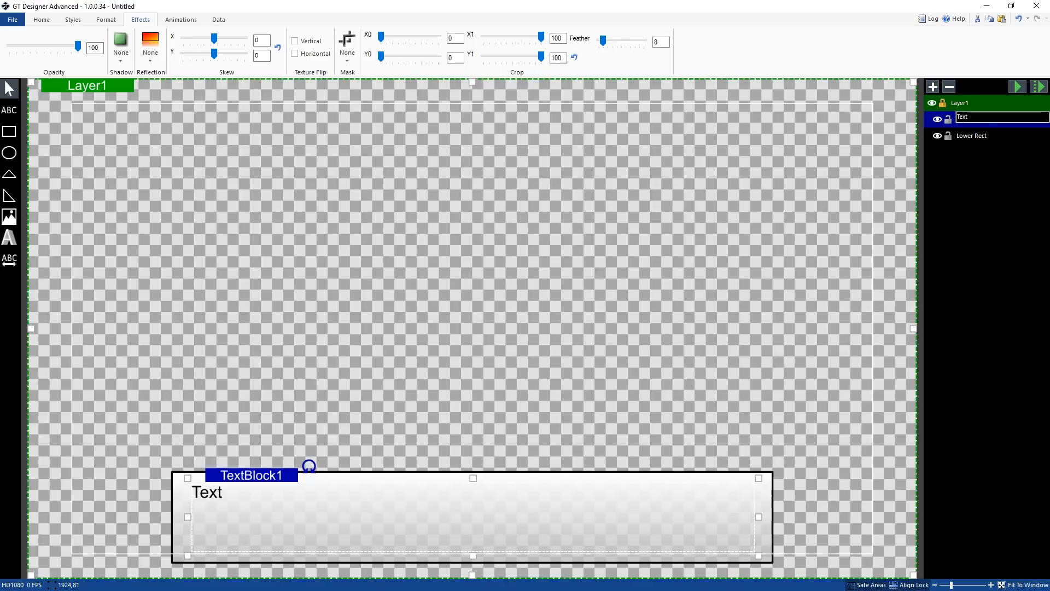
{"action": "key", "text": "Return"}
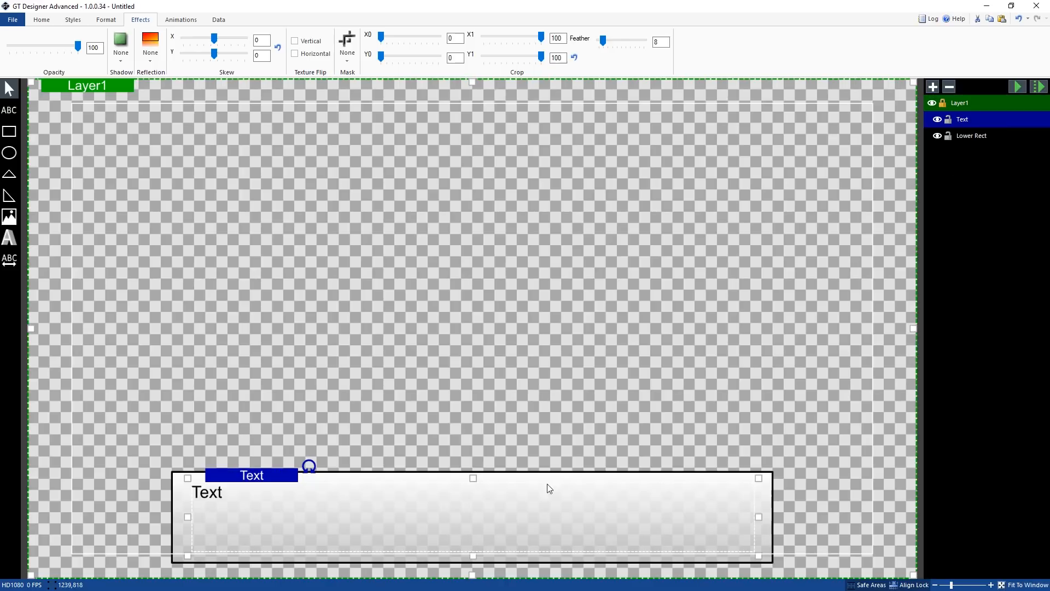
Set the text's font to Calibri
{"action": "left_click", "coordinate": [42, 20]}
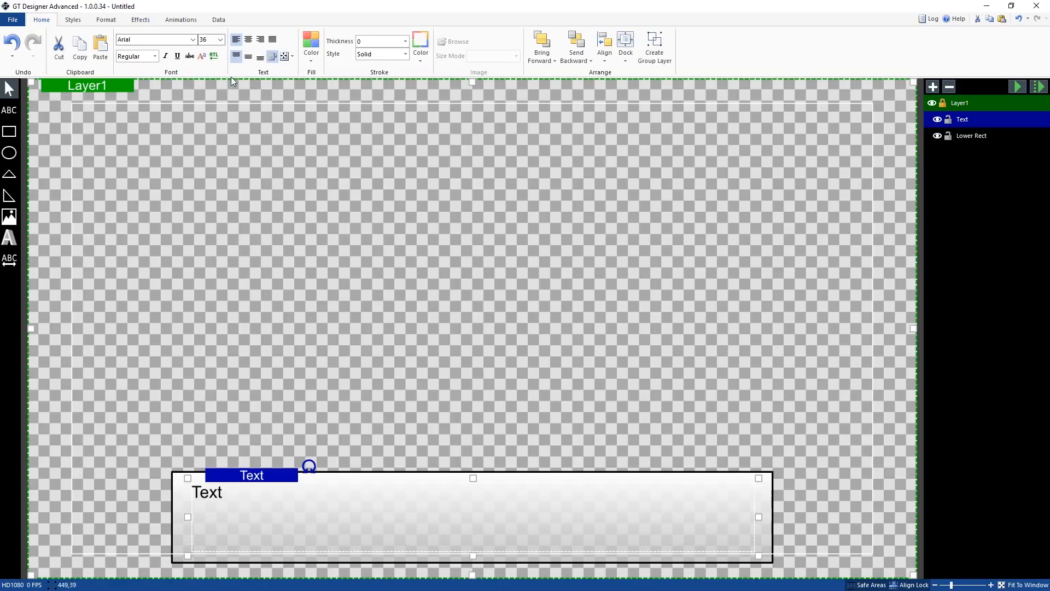
{"action": "left_click", "coordinate": [192, 40]}
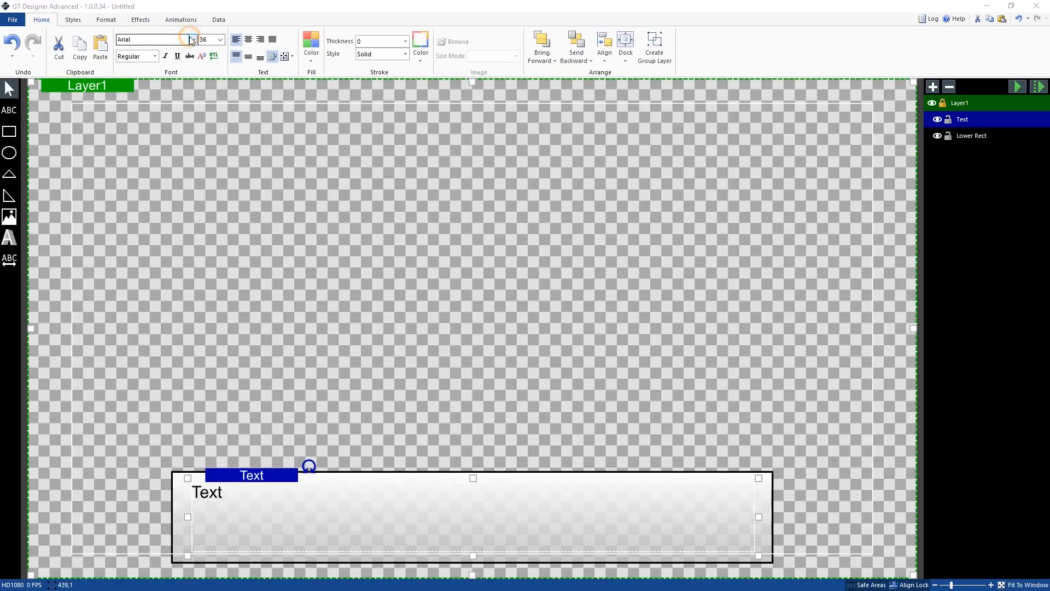
{"action": "scroll", "coordinate": [183, 240], "scroll_direction": "down", "scroll_amount": 1}
{"action": "scroll", "coordinate": [184, 252], "scroll_direction": "down", "scroll_amount": 4}
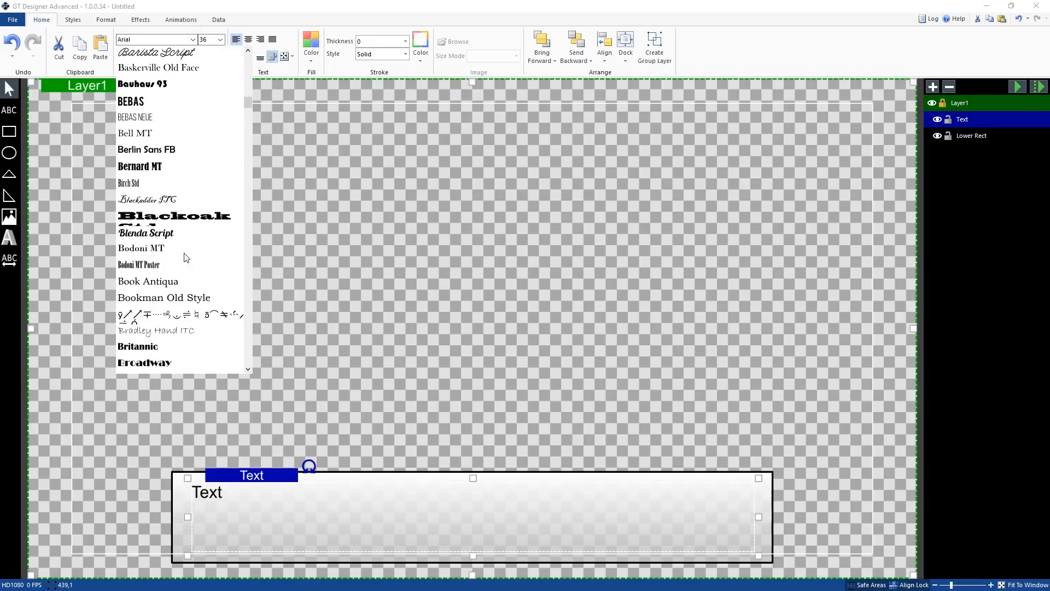
{"action": "left_click", "coordinate": [193, 281]}
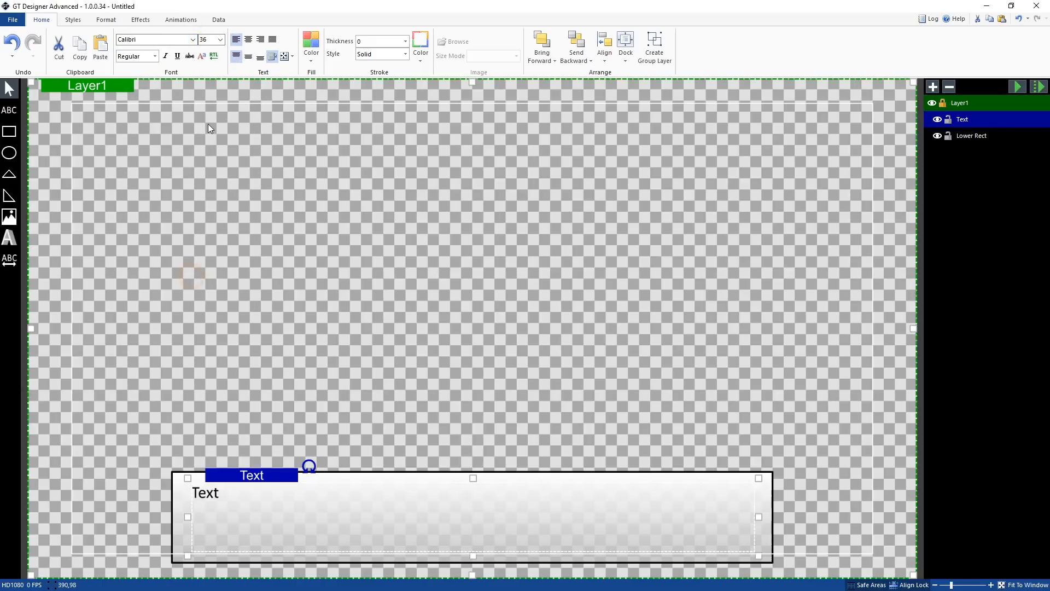
Set the text's font style to Bold
{"action": "left_click", "coordinate": [155, 55]}
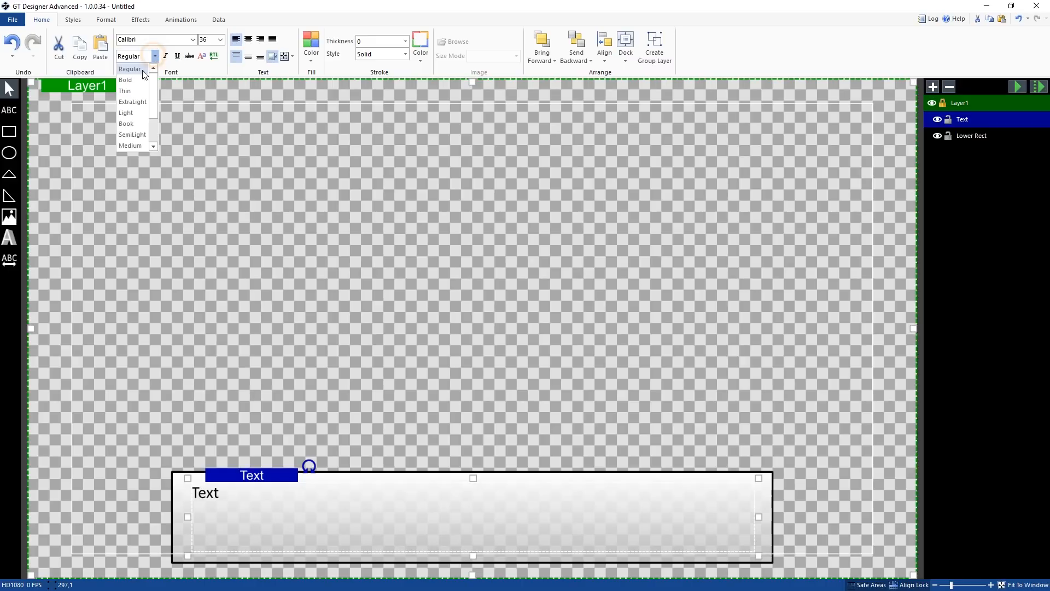
{"action": "left_click", "coordinate": [136, 82]}
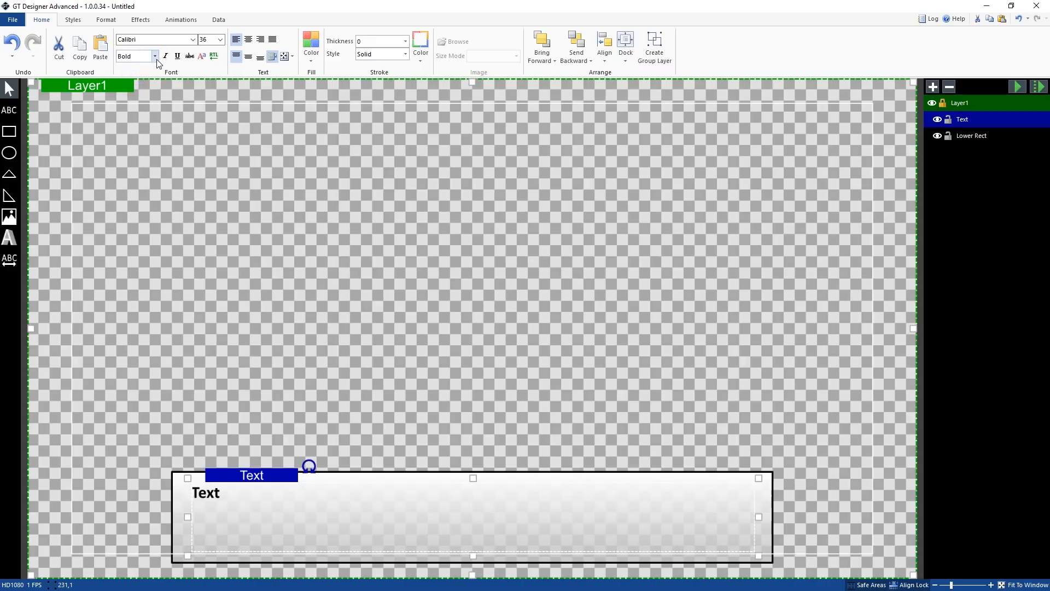
{"action": "left_click", "coordinate": [156, 57]}
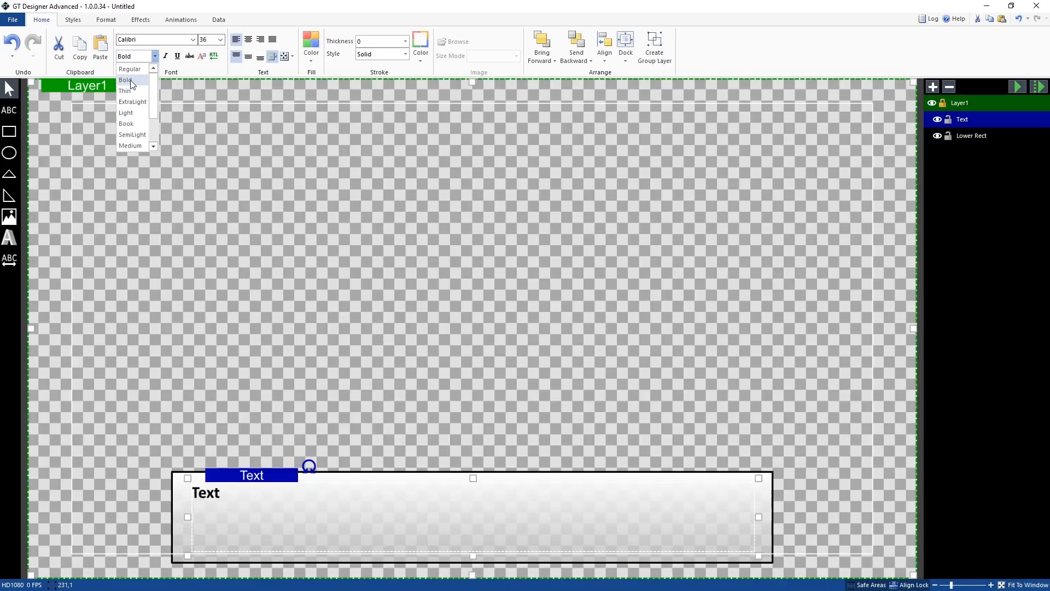
{"action": "left_click", "coordinate": [130, 80]}
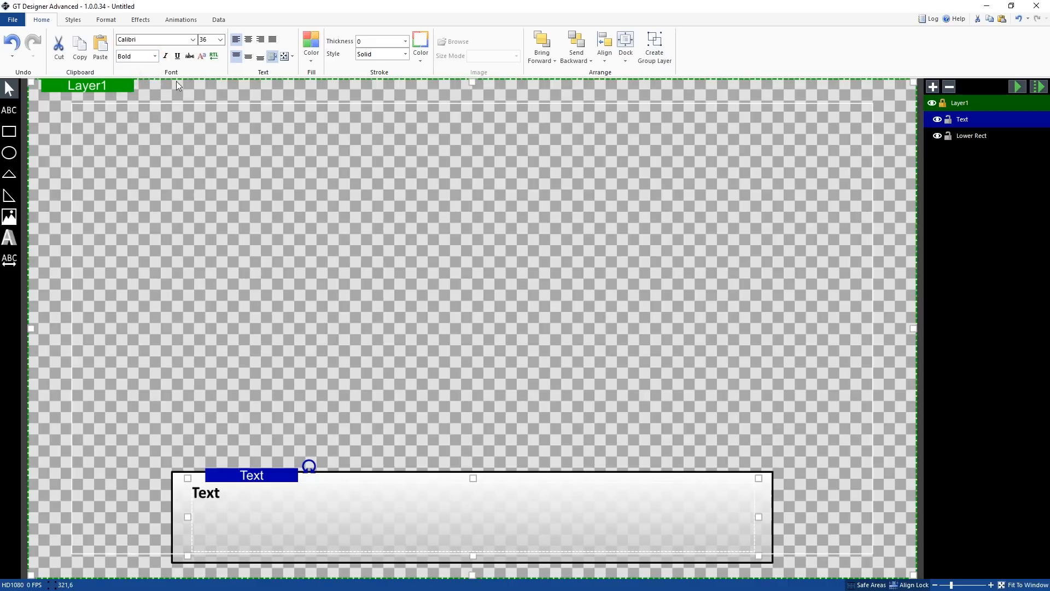
Set the font size to 96 and center the text horizontally and vertically in its box
{"action": "left_click", "coordinate": [220, 39]}
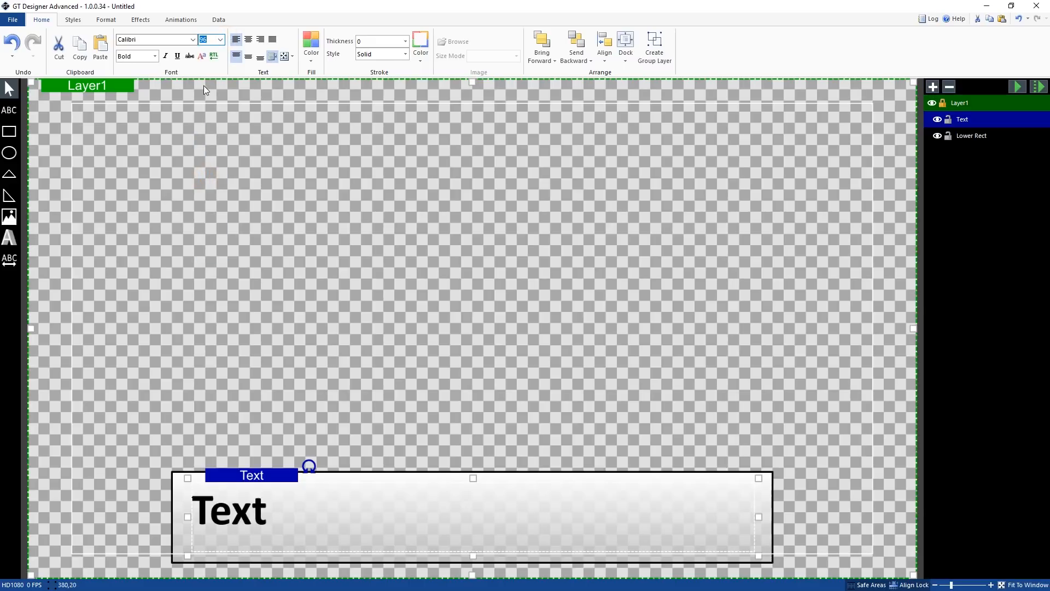
{"action": "left_click", "coordinate": [249, 39]}
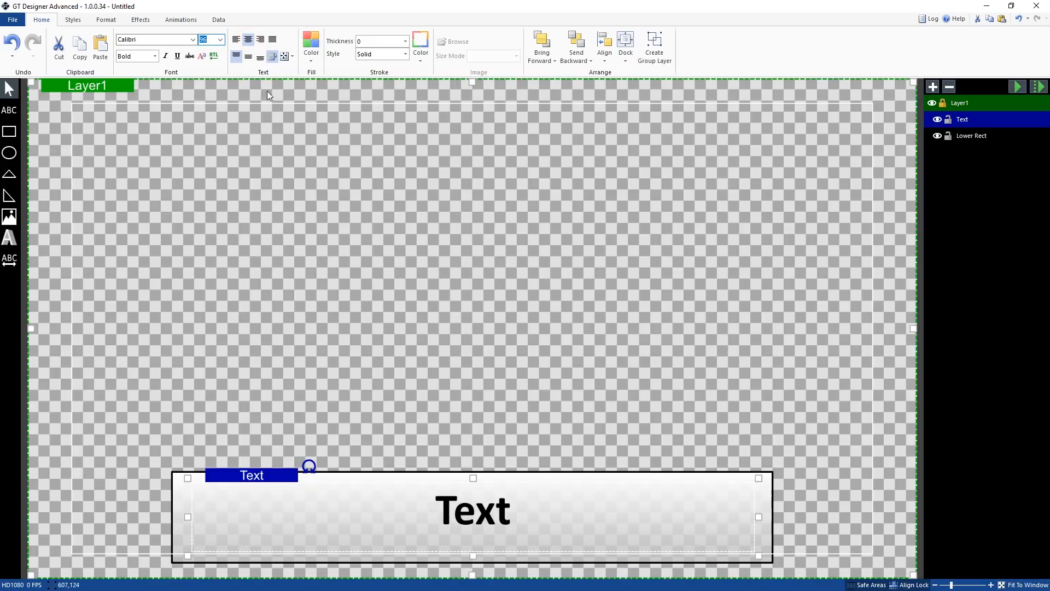
{"action": "left_click", "coordinate": [249, 57]}
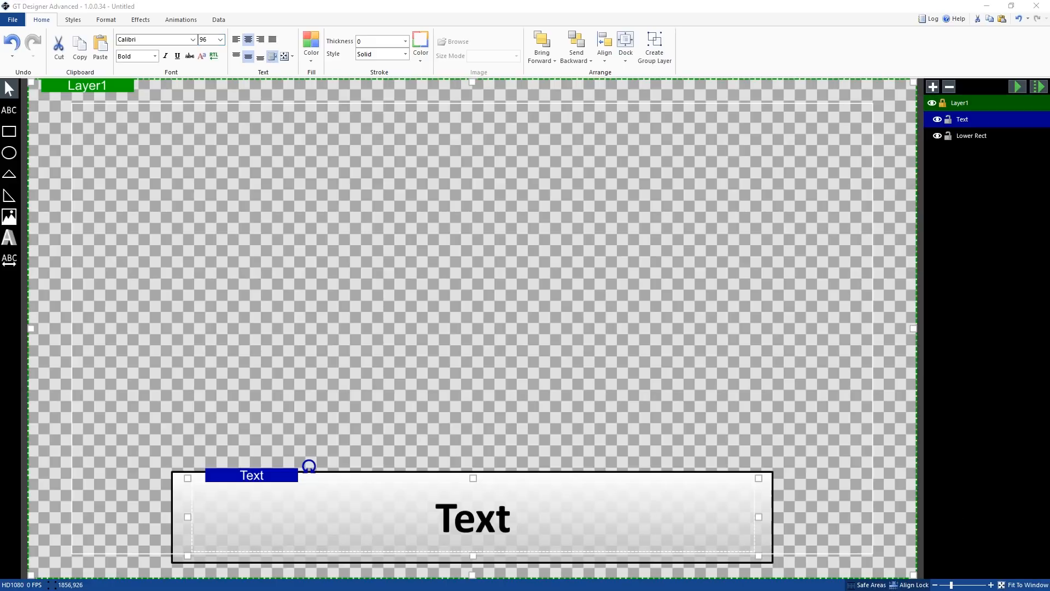
Try bottom vertical alignment for the text, then restore middle alignment
{"action": "left_click", "coordinate": [467, 511]}
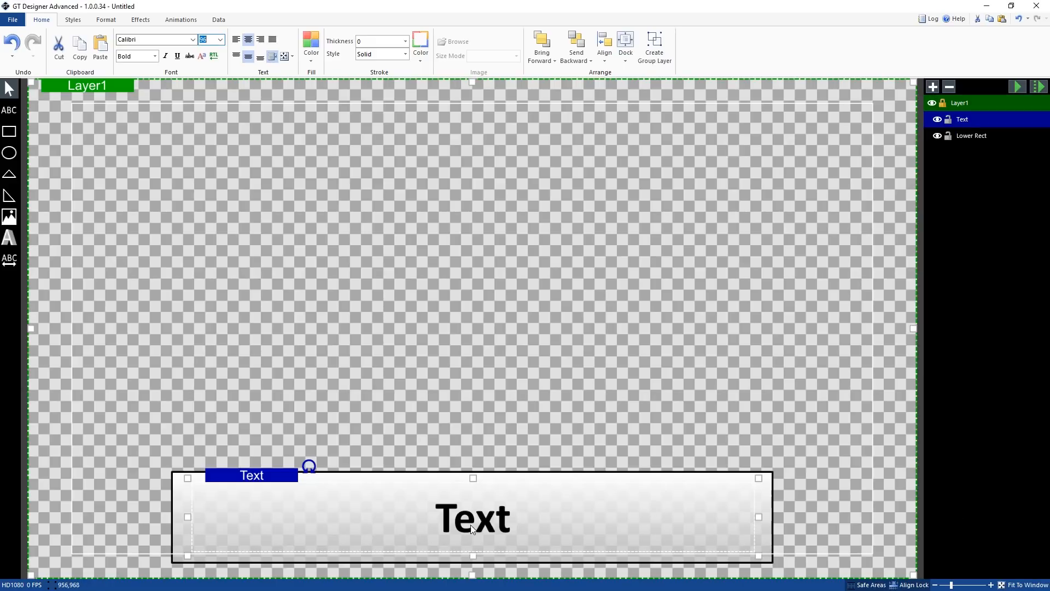
{"action": "left_click", "coordinate": [261, 58]}
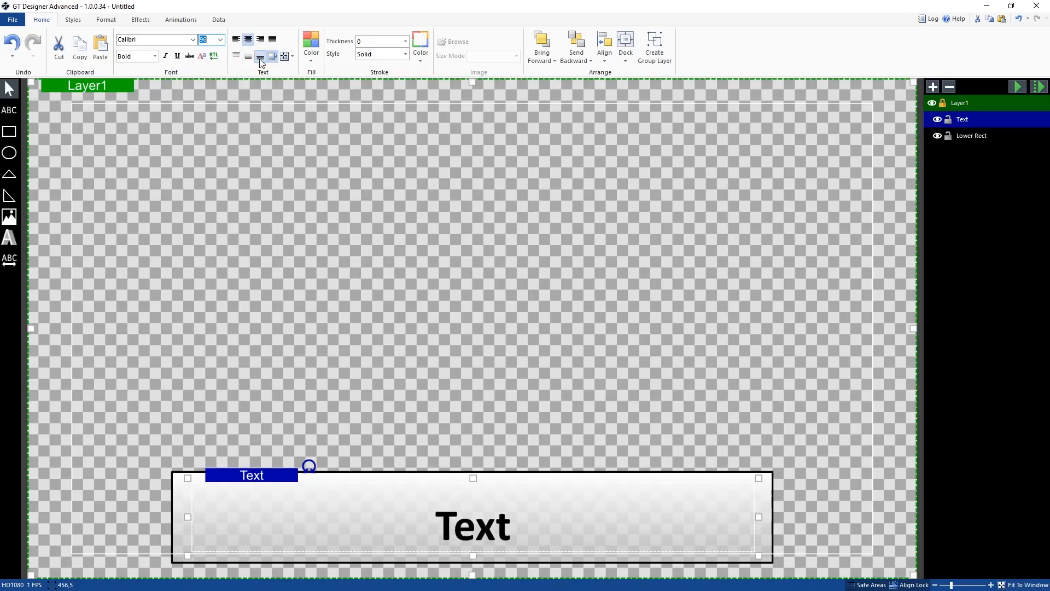
{"action": "left_click", "coordinate": [249, 57]}
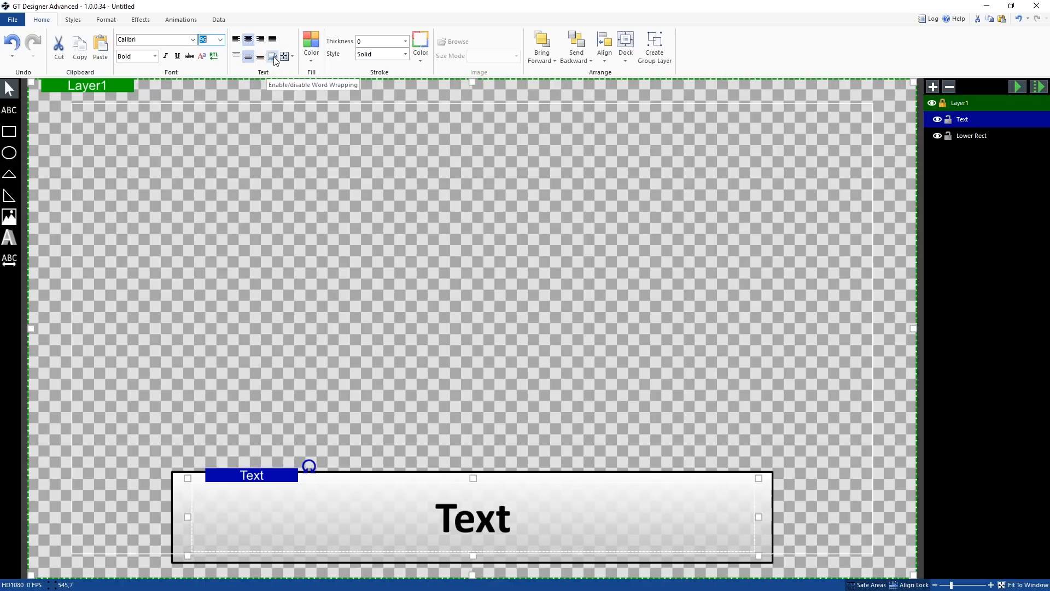
Set the text box's sizing mode to Shrink, then back to Fixed
{"action": "left_click", "coordinate": [291, 57]}
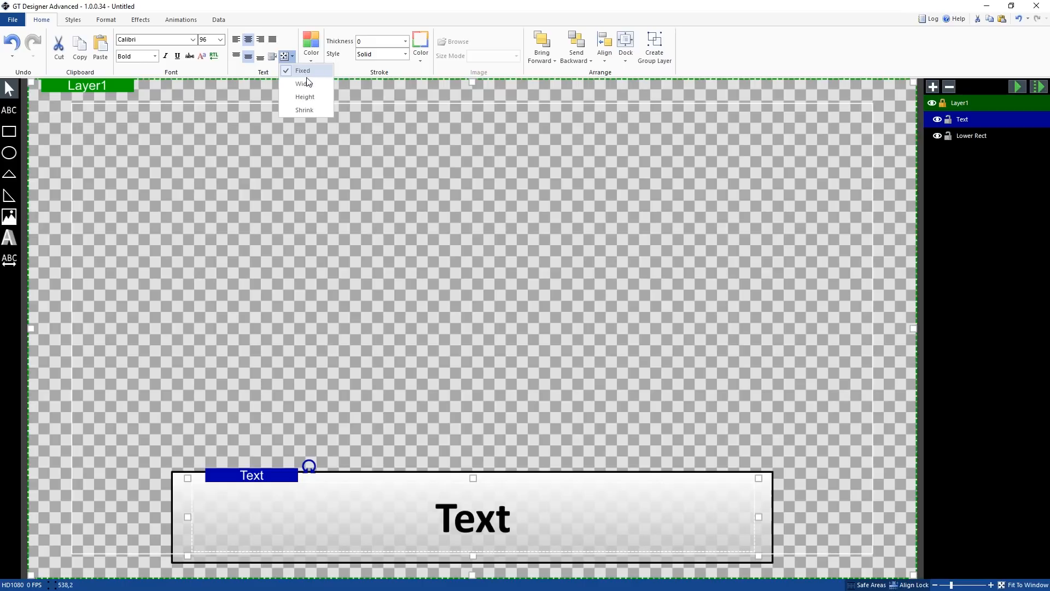
{"action": "left_click", "coordinate": [314, 113]}
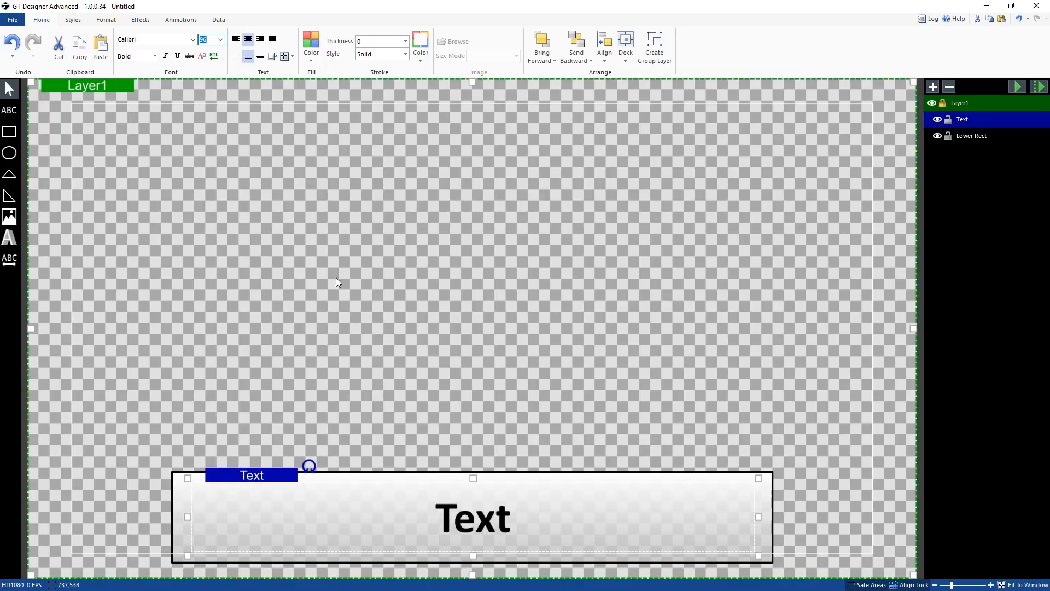
{"action": "left_click", "coordinate": [289, 59]}
{"action": "left_click", "coordinate": [290, 68]}
{"action": "left_click", "coordinate": [311, 54]}
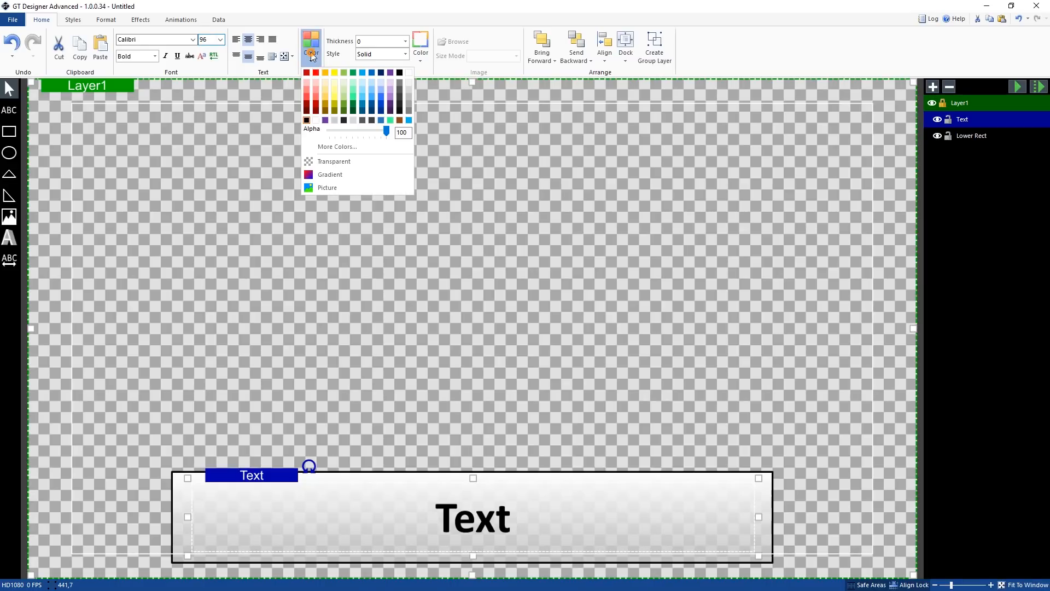
{"action": "left_click", "coordinate": [406, 7]}
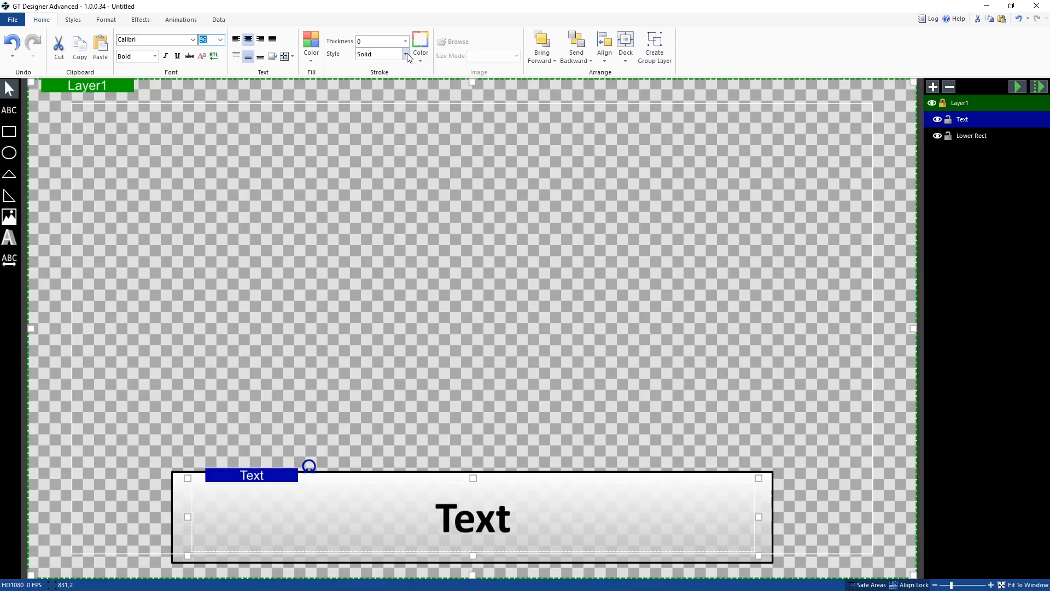
{"action": "left_click", "coordinate": [481, 521]}
{"action": "left_click", "coordinate": [974, 136]}
{"action": "left_click", "coordinate": [975, 120]}
{"action": "left_click", "coordinate": [970, 110]}
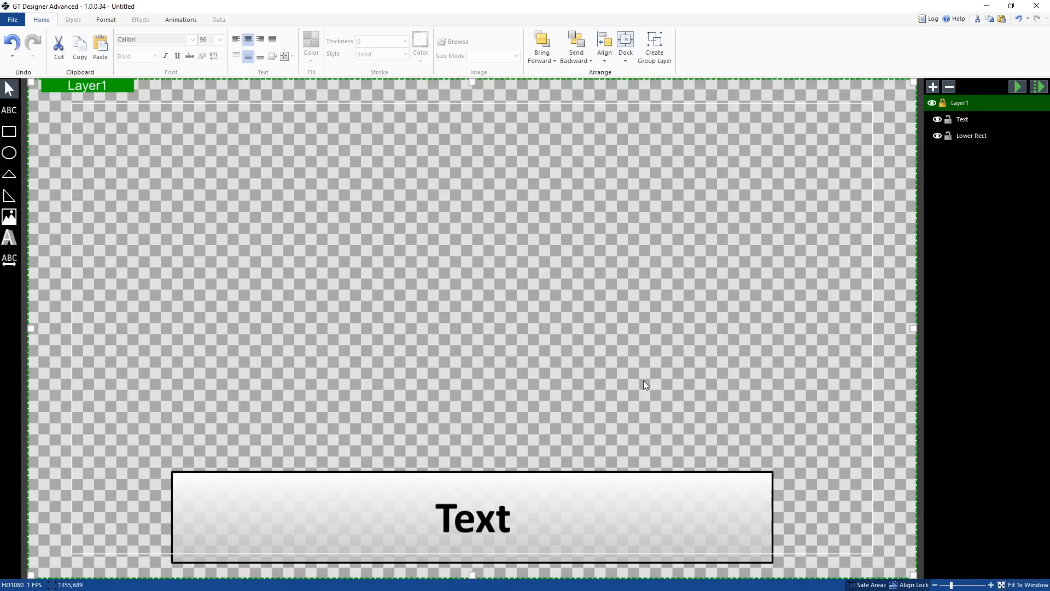
Try to bring the text forward in the stacking order
{"action": "left_click", "coordinate": [501, 523]}
{"action": "right_click", "coordinate": [500, 526]}
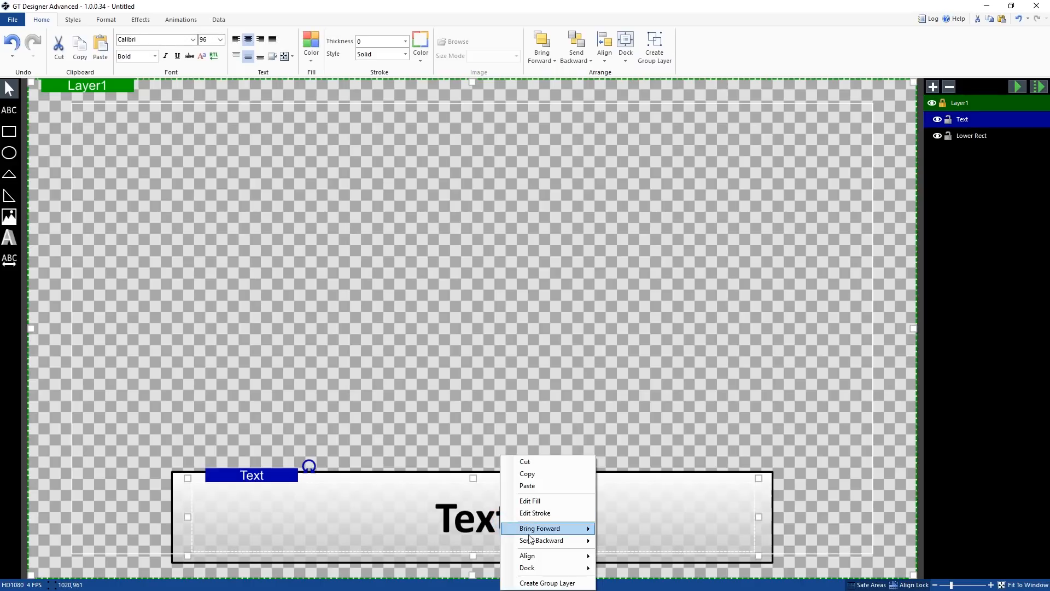
{"action": "mouse_move", "coordinate": [536, 557]}
{"action": "left_click", "coordinate": [635, 535]}
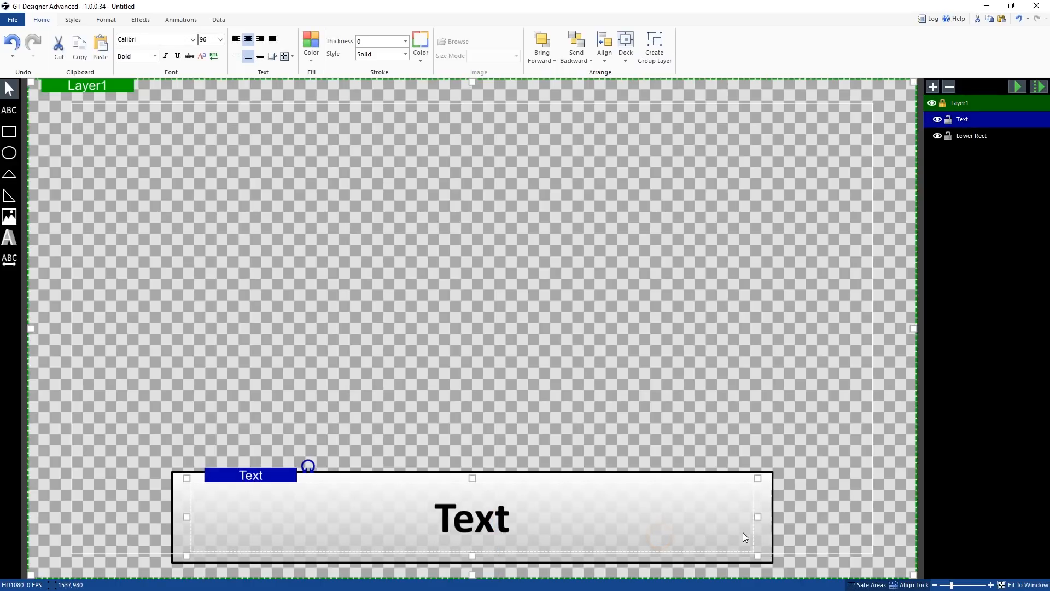
Try to change the rectangle's stacking order with Bring Forward
{"action": "left_click", "coordinate": [769, 530]}
{"action": "right_click", "coordinate": [767, 526]}
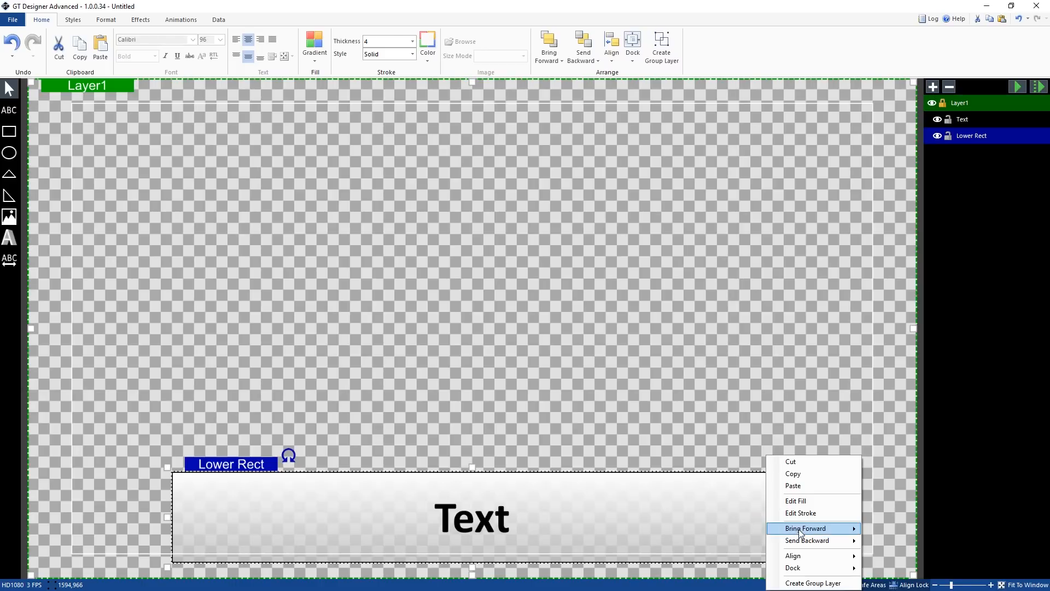
{"action": "mouse_move", "coordinate": [804, 558]}
{"action": "left_click", "coordinate": [889, 532]}
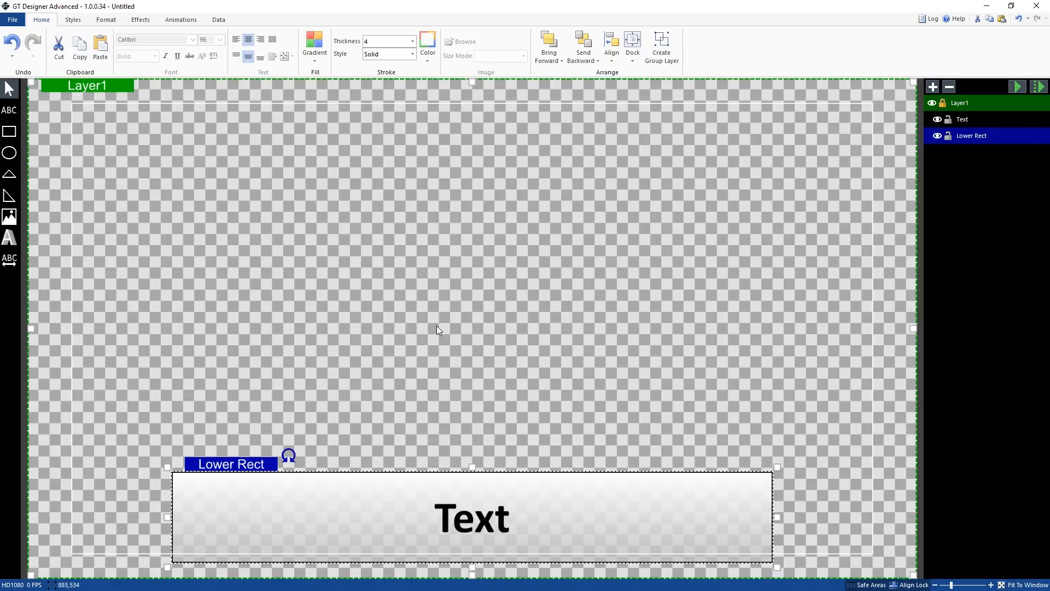
Move the text box slightly left within the bar
{"action": "left_click", "coordinate": [474, 521]}
{"action": "left_click_drag", "start_coordinate": [488, 524], "coordinate": [473, 526]}
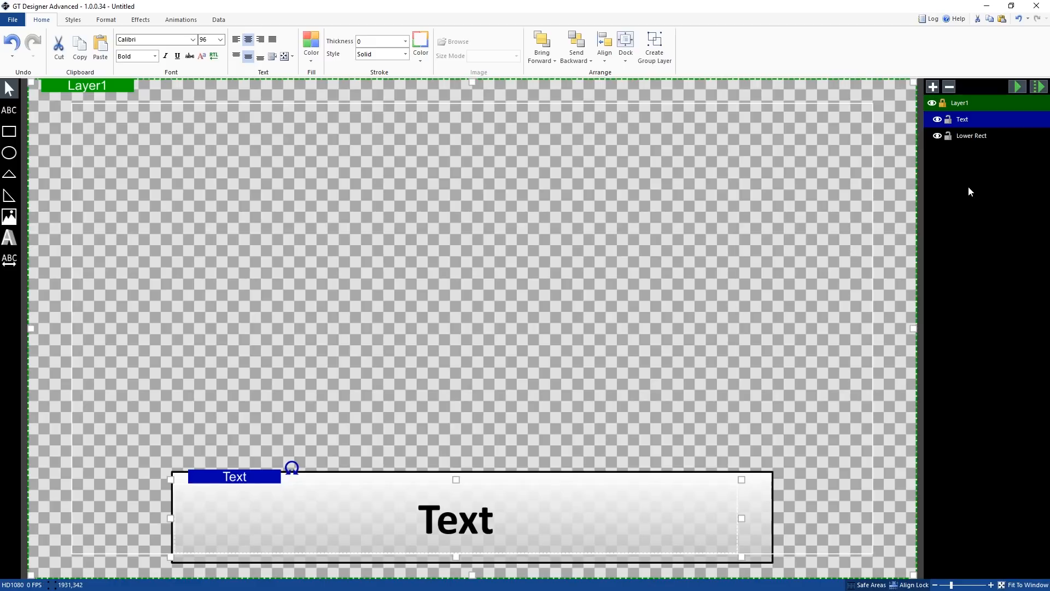
Select both the text and the rectangle and move them together toward the frame's left side
{"action": "left_click", "coordinate": [973, 136], "text": "ctrl"}
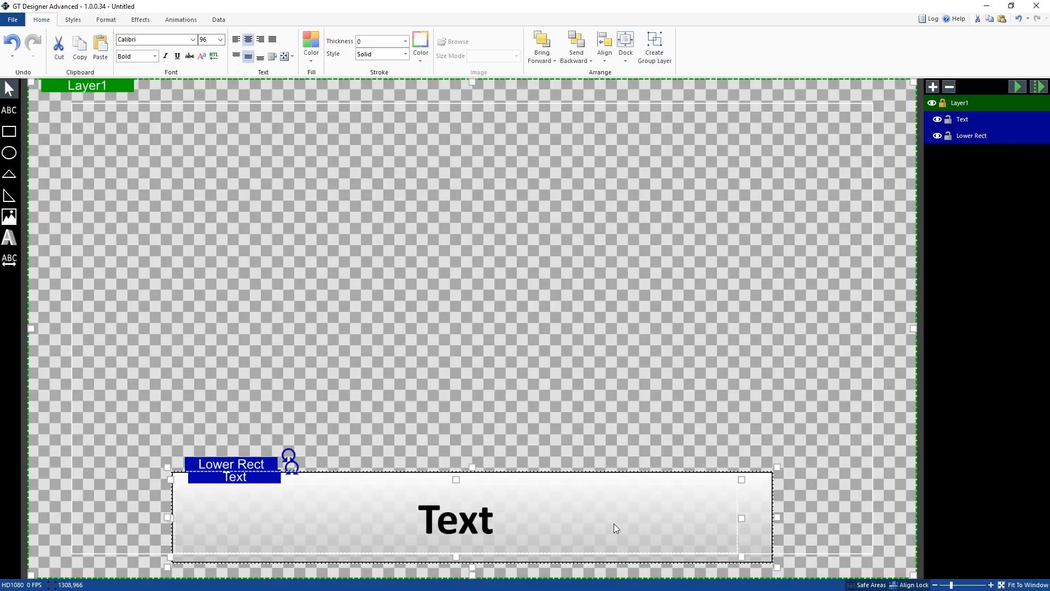
{"action": "left_click_drag", "start_coordinate": [278, 483], "coordinate": [191, 473]}
Group the text and the rectangle into a new group layer
{"action": "left_click", "coordinate": [355, 509]}
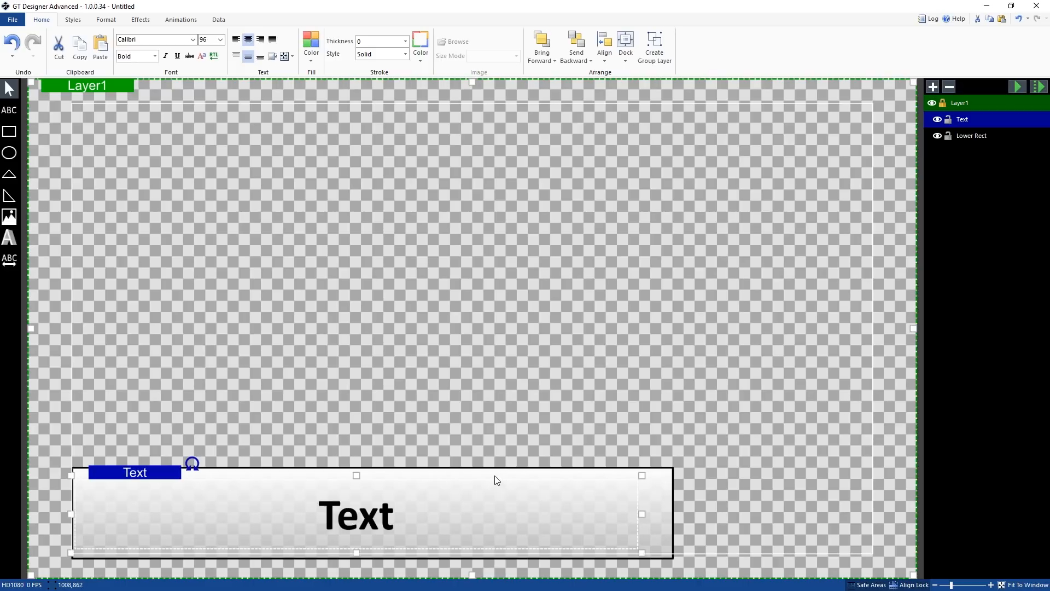
{"action": "left_click", "coordinate": [984, 136], "text": "ctrl"}
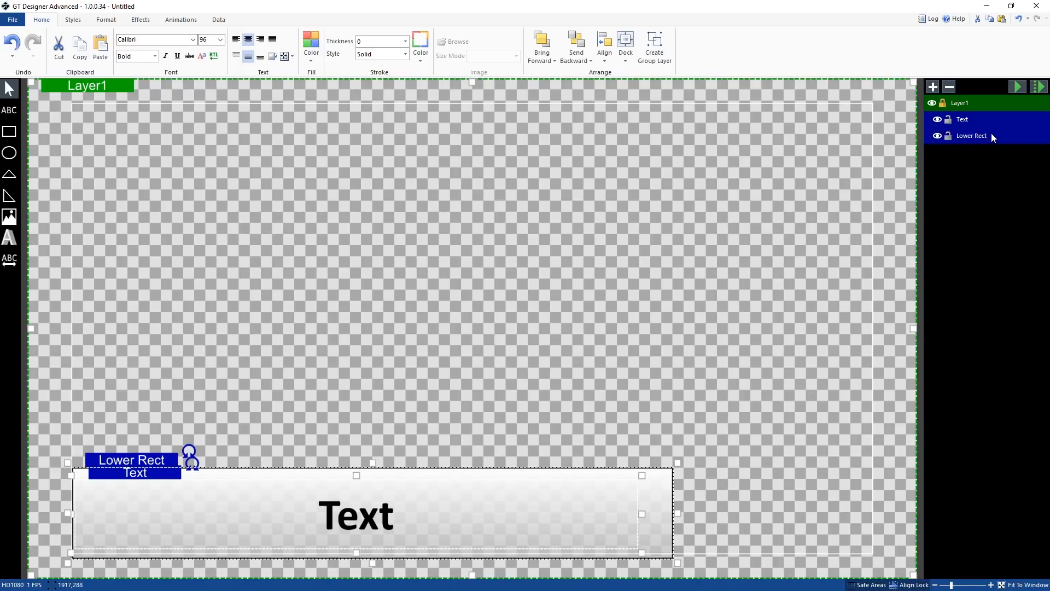
{"action": "right_click", "coordinate": [984, 140]}
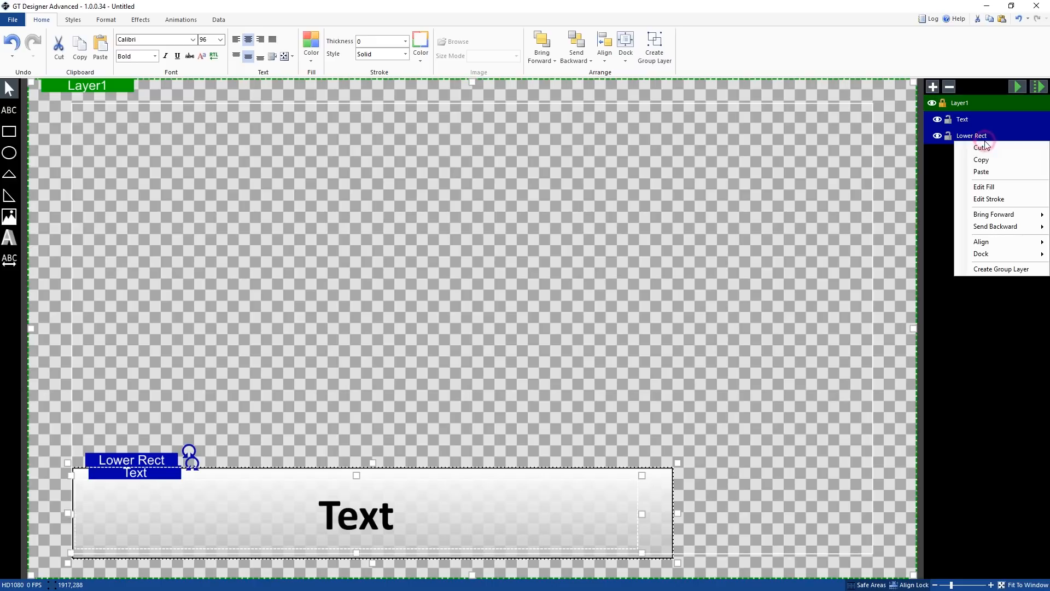
{"action": "left_click", "coordinate": [1001, 269]}
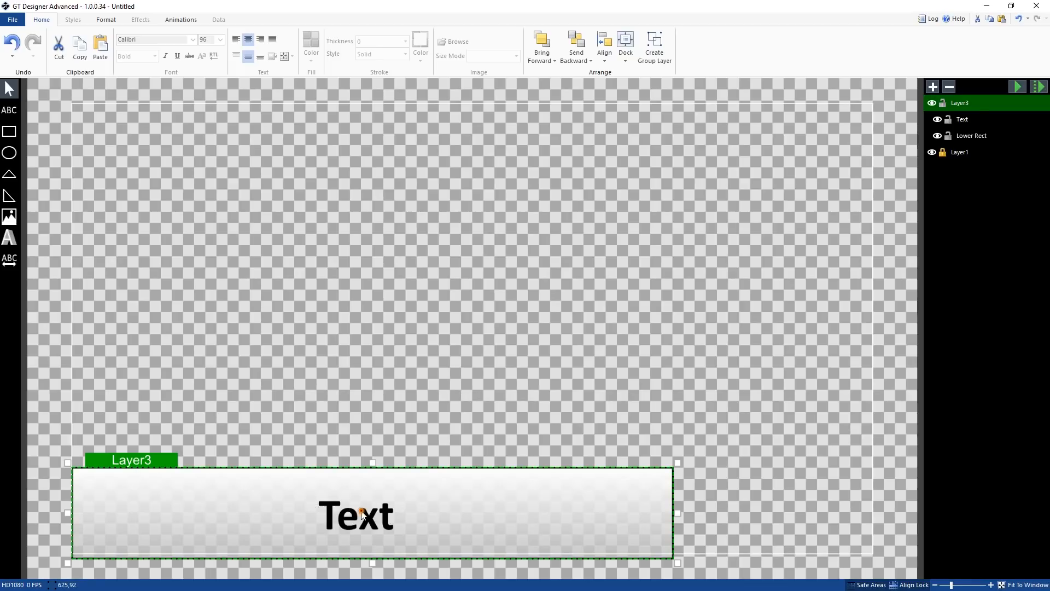
Center the text horizontally within the grouped bar using Align Center
{"action": "left_click", "coordinate": [377, 537]}
{"action": "right_click", "coordinate": [374, 528]}
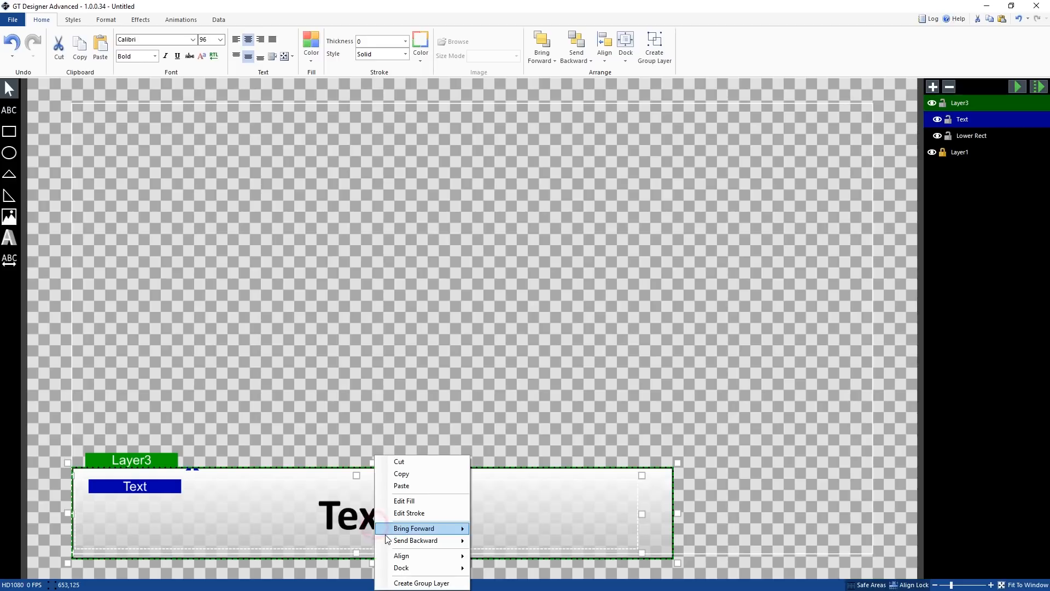
{"action": "mouse_move", "coordinate": [400, 556]}
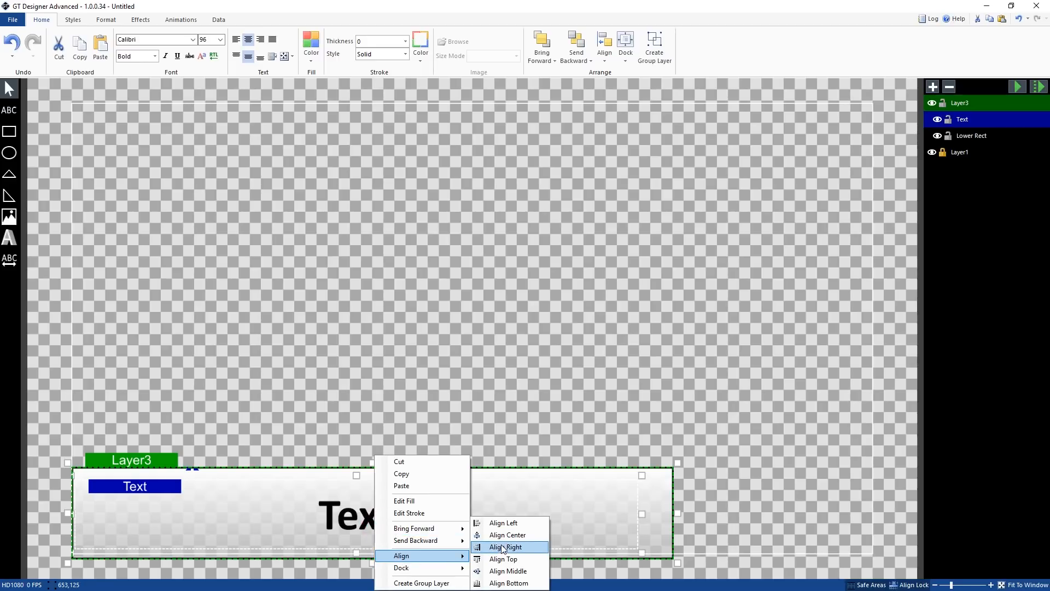
{"action": "left_click", "coordinate": [503, 536]}
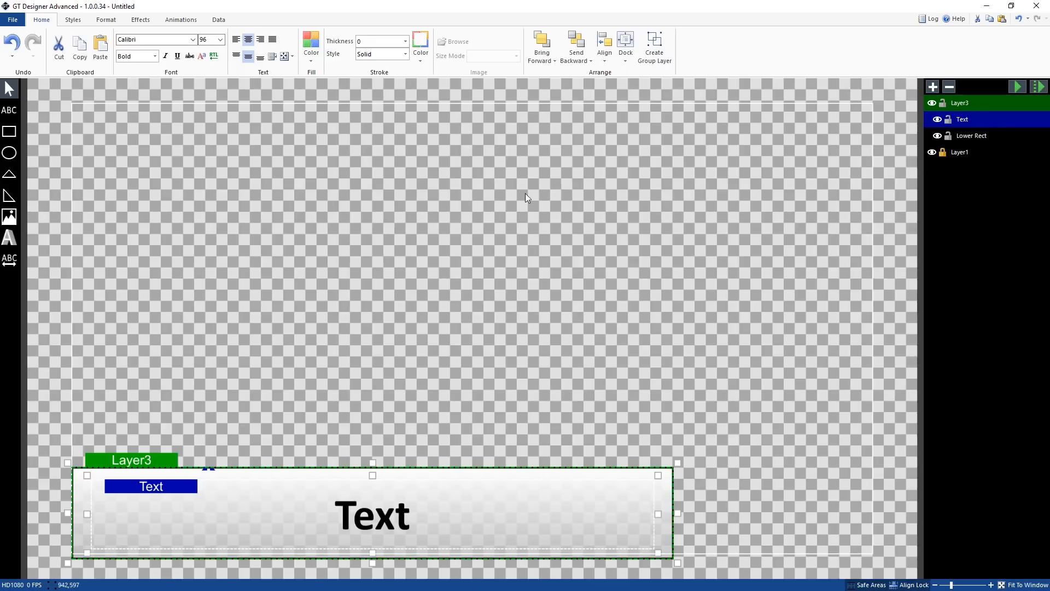
{"action": "left_click", "coordinate": [76, 84]}
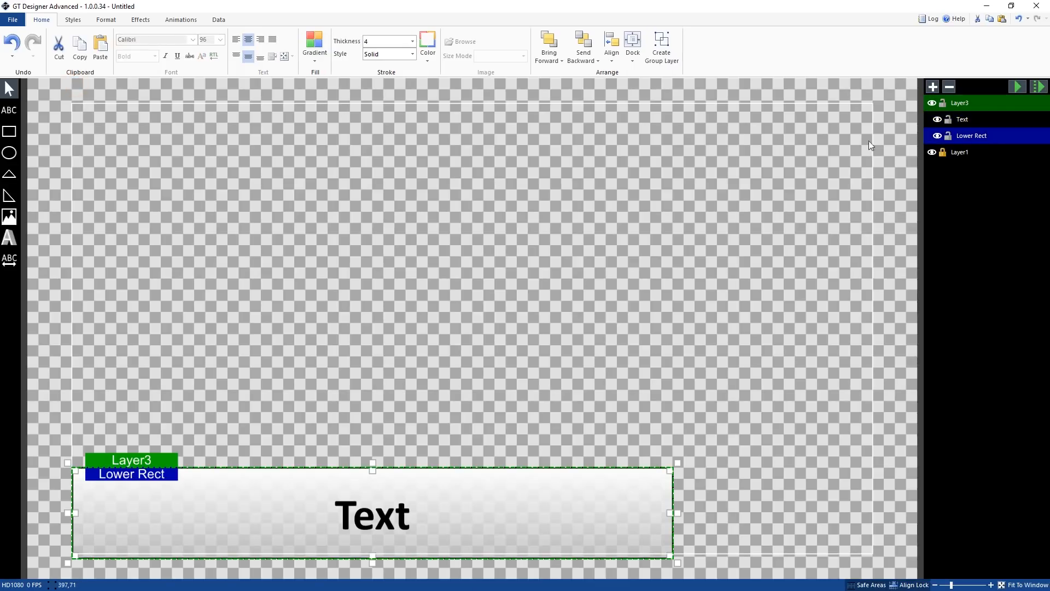
{"action": "left_click", "coordinate": [958, 156]}
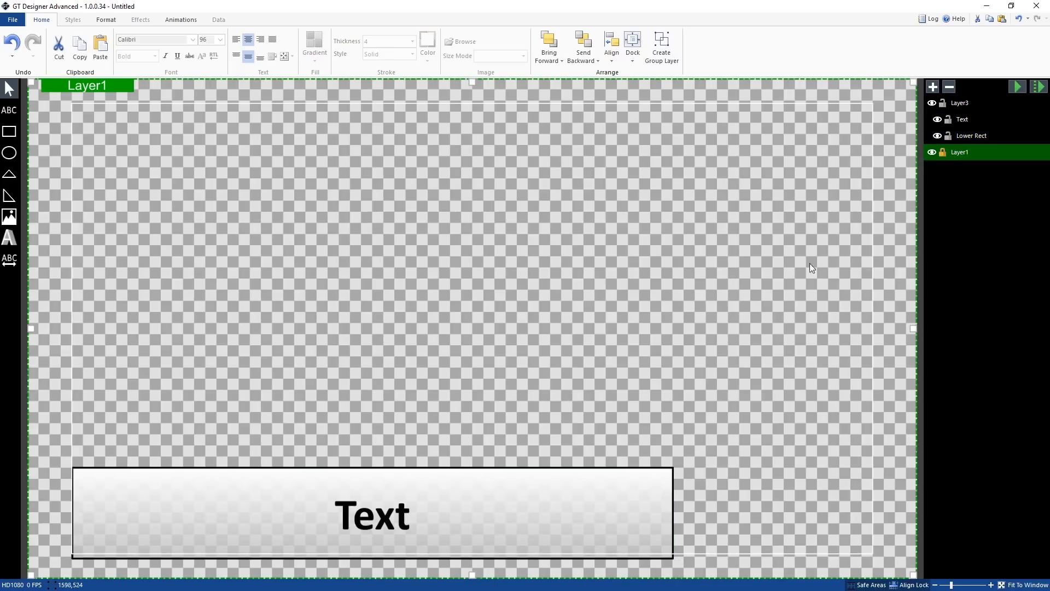
{"action": "left_click", "coordinate": [963, 105]}
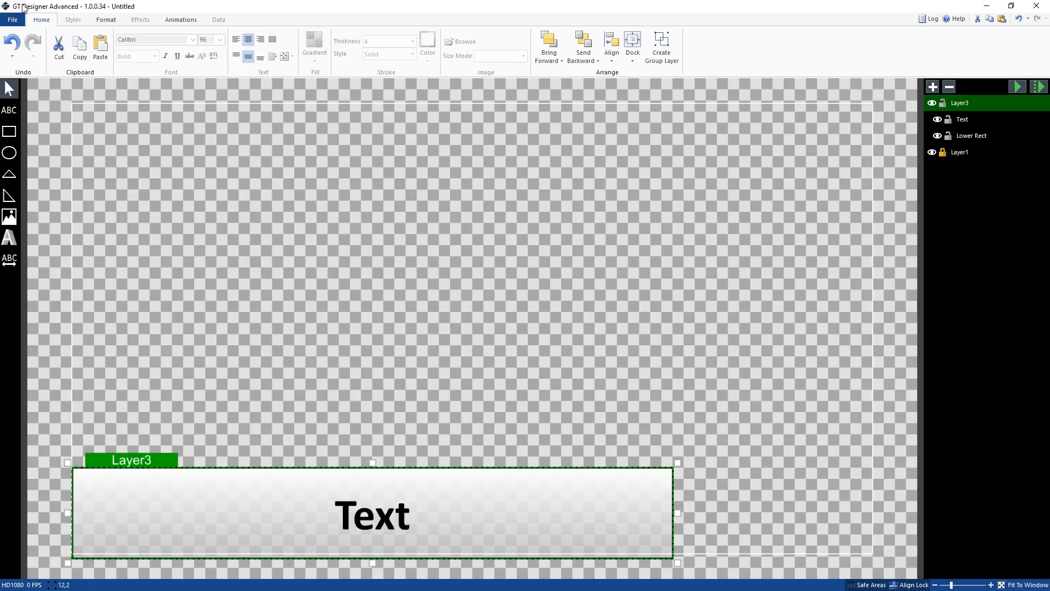
Save the title as lower3 in the GT Video folder
{"action": "left_click", "coordinate": [13, 19]}
{"action": "left_click", "coordinate": [51, 104]}
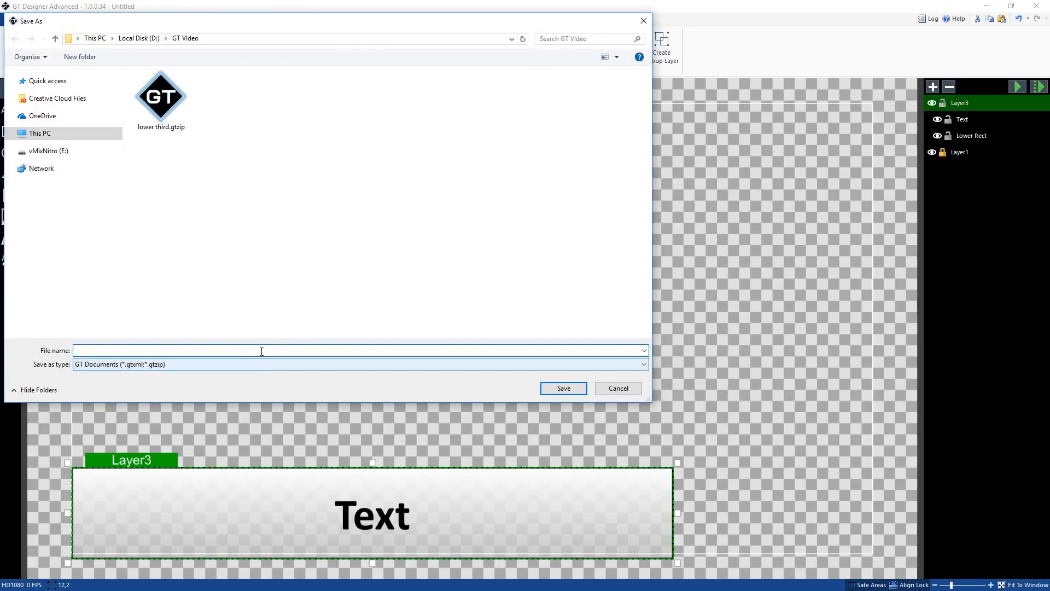
{"action": "type", "text": "lowe"}
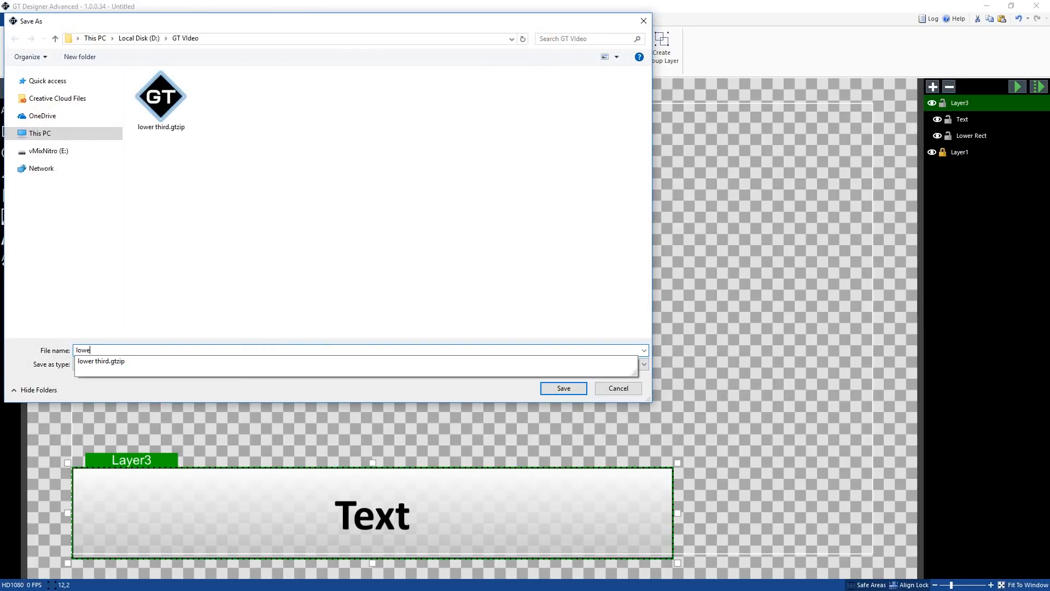
{"action": "type", "text": "r3"}
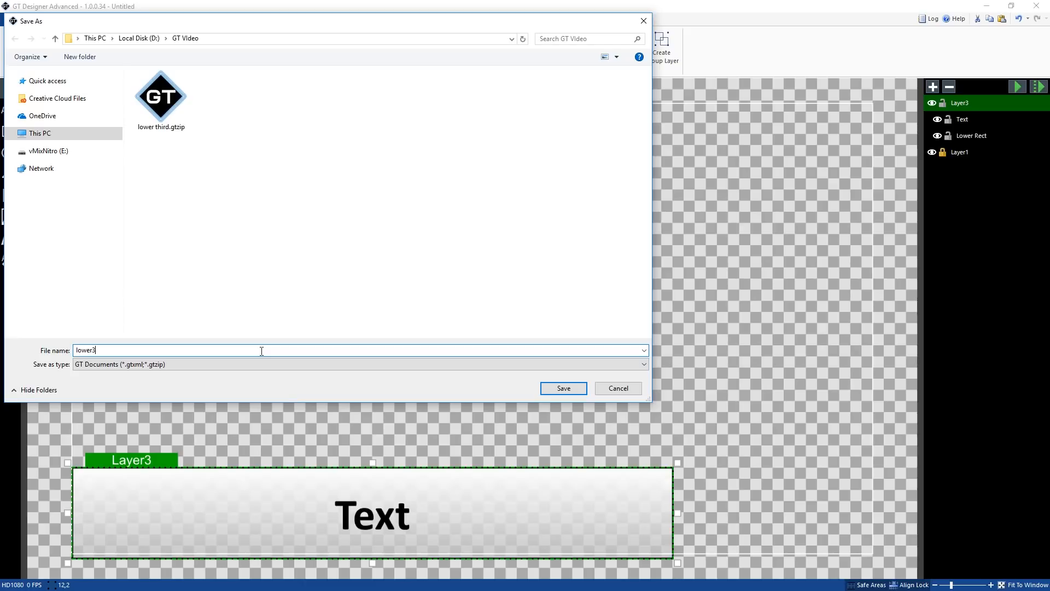
{"action": "left_click", "coordinate": [564, 388]}
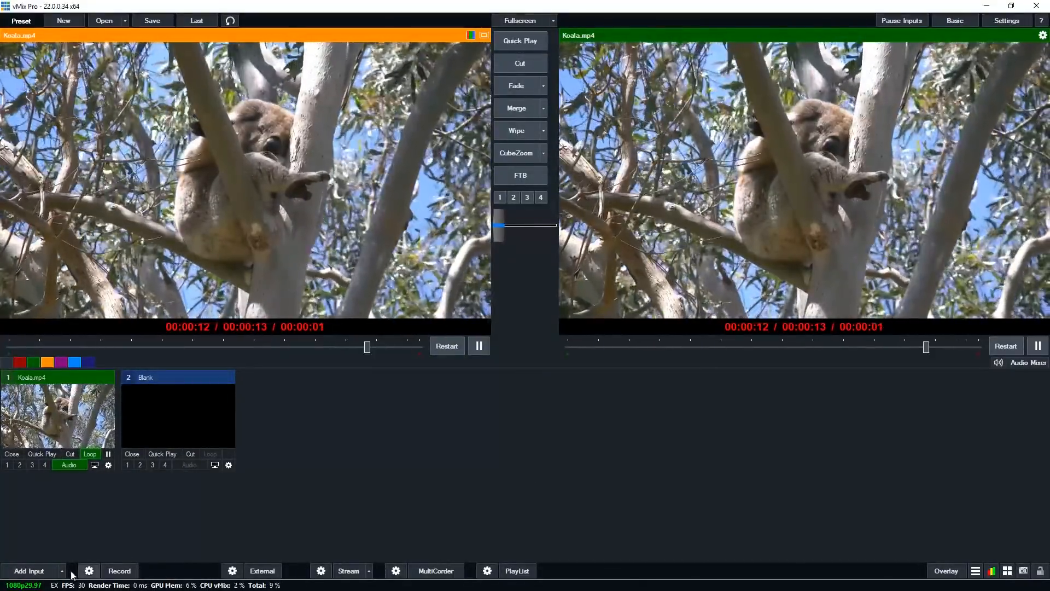
Switch to vMix and add the 'Title 21- Kriss Kross' GT title as a new input
{"action": "left_click", "coordinate": [28, 570]}
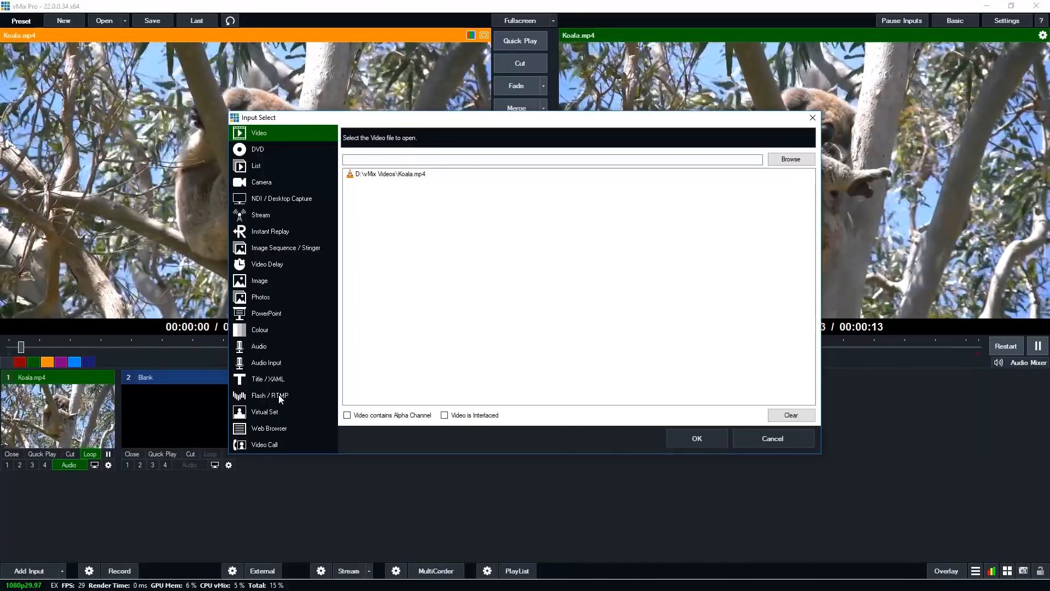
{"action": "left_click", "coordinate": [283, 380]}
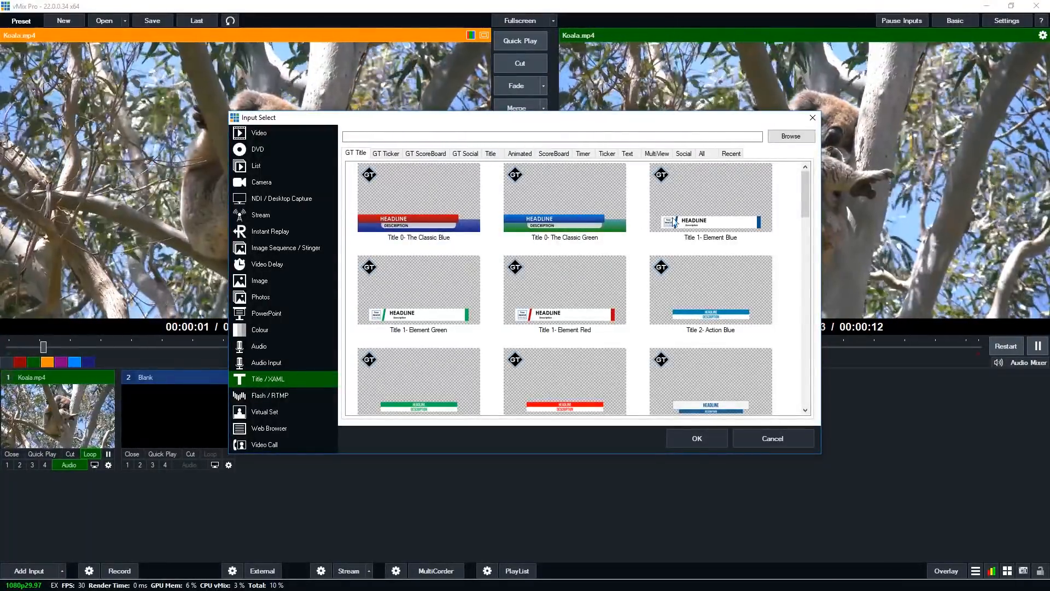
{"action": "scroll", "coordinate": [685, 221], "scroll_direction": "down", "scroll_amount": 5}
{"action": "scroll", "coordinate": [686, 222], "scroll_direction": "down", "scroll_amount": 5}
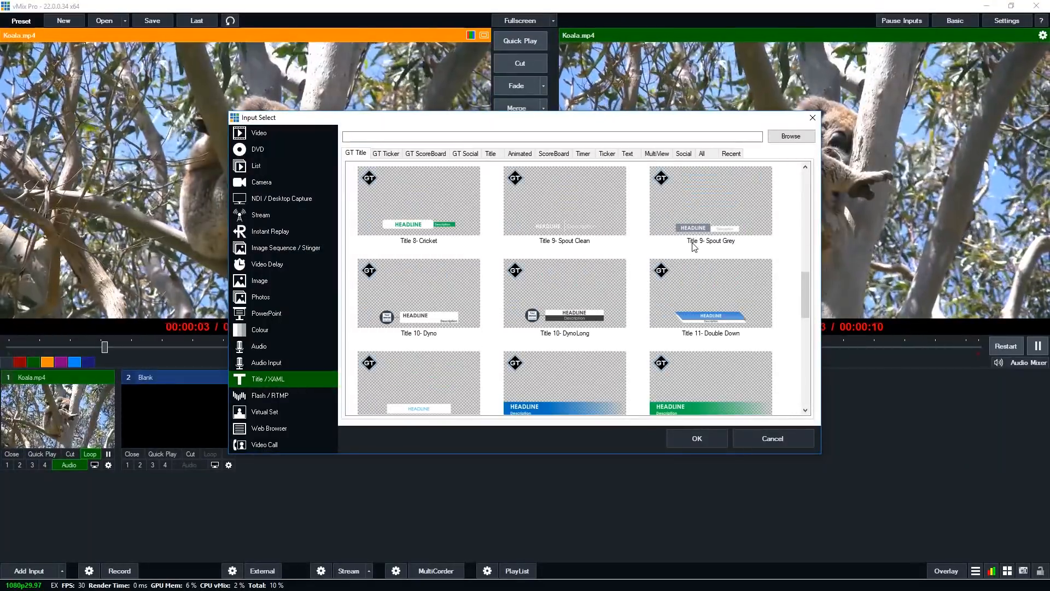
{"action": "scroll", "coordinate": [693, 246], "scroll_direction": "down", "scroll_amount": 10}
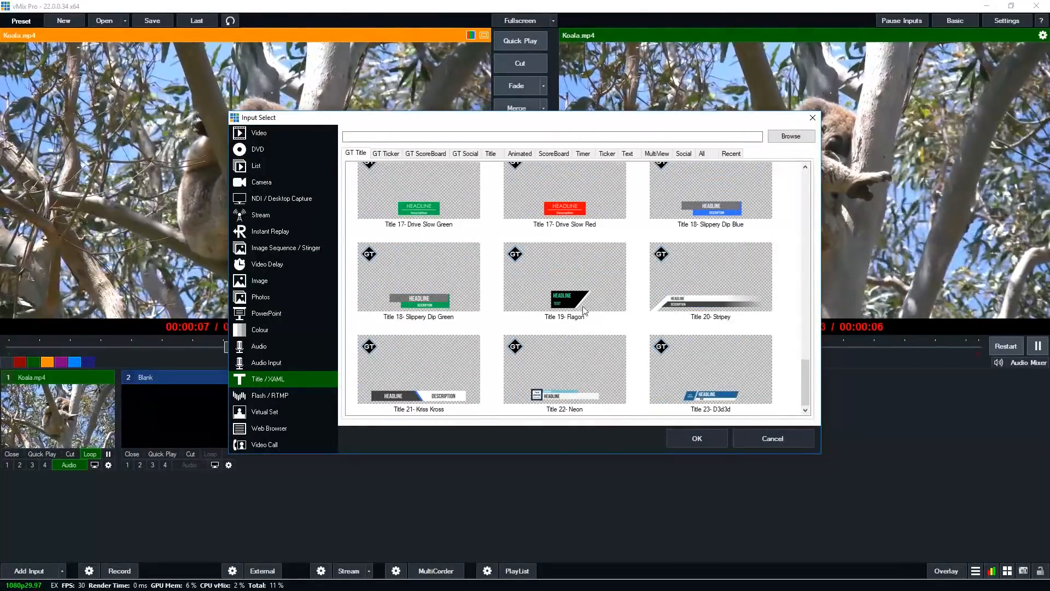
{"action": "left_click", "coordinate": [456, 407]}
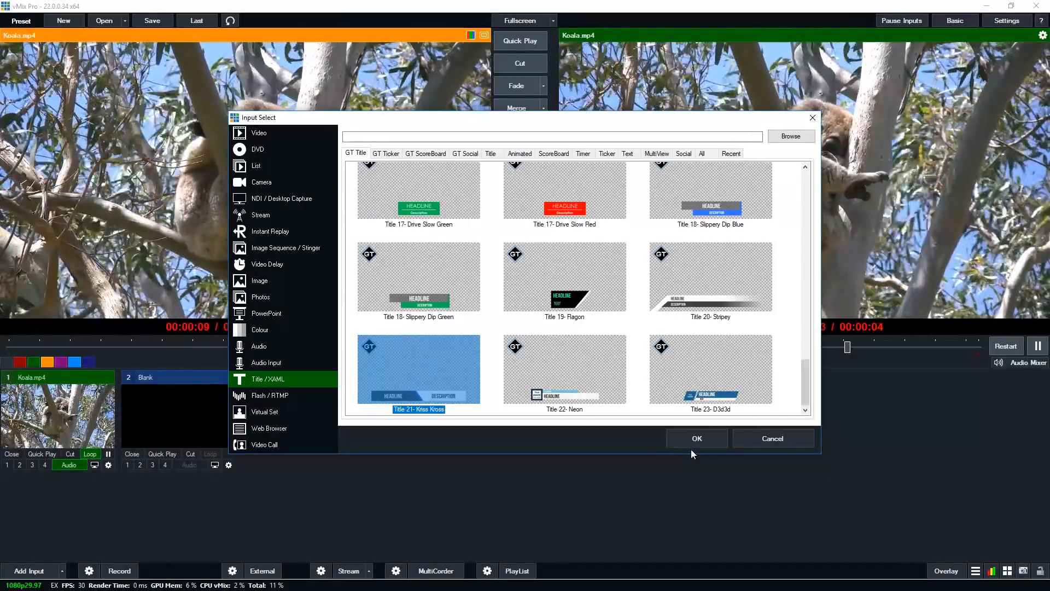
{"action": "left_click", "coordinate": [695, 436]}
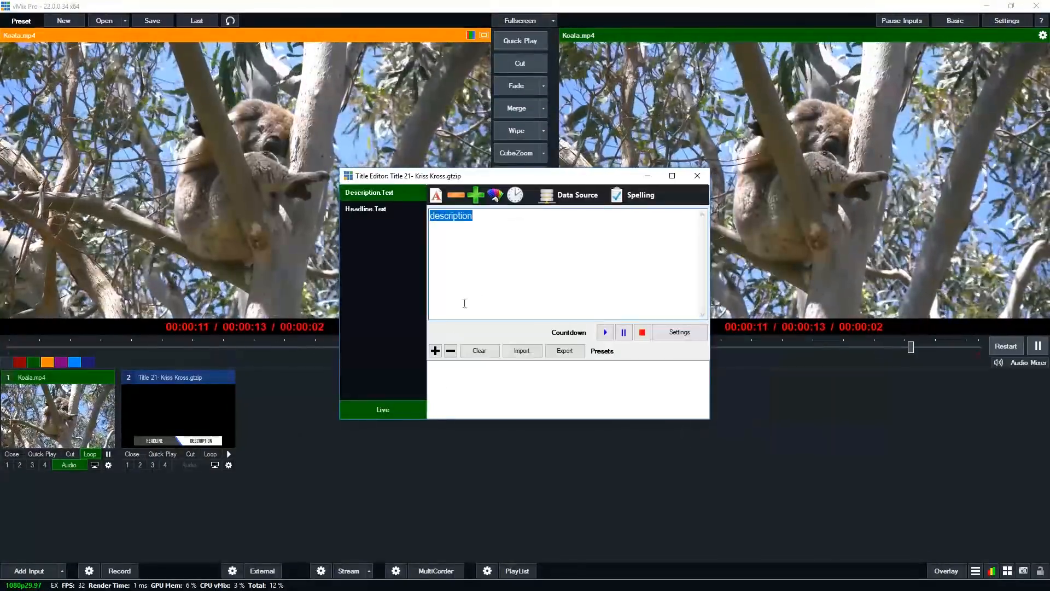
Preview the Kriss Kross title as overlay 1 on the output, take it off, and close that input
{"action": "left_click", "coordinate": [697, 176]}
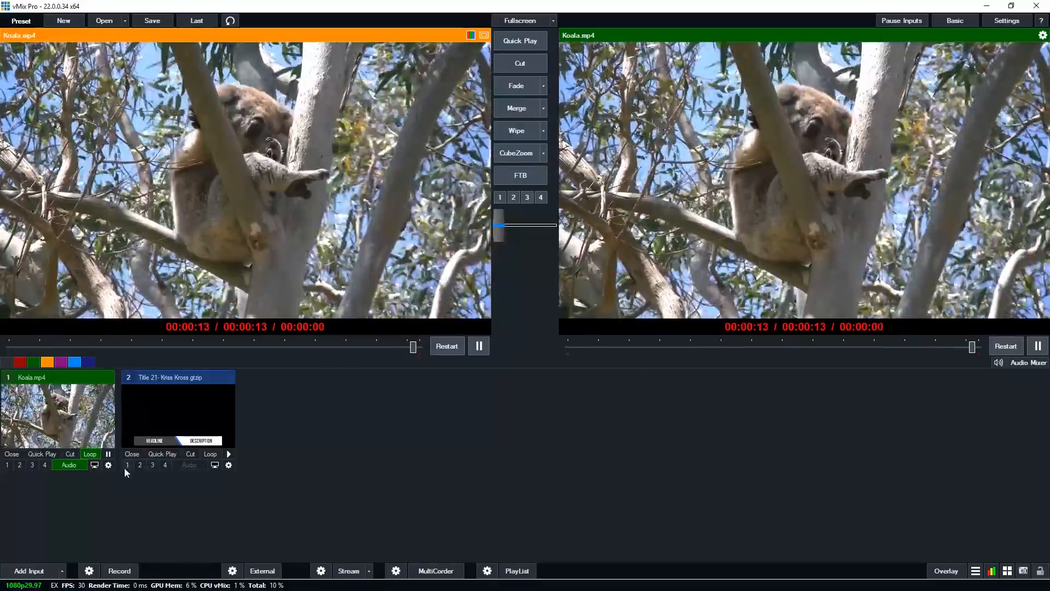
{"action": "left_click", "coordinate": [131, 464]}
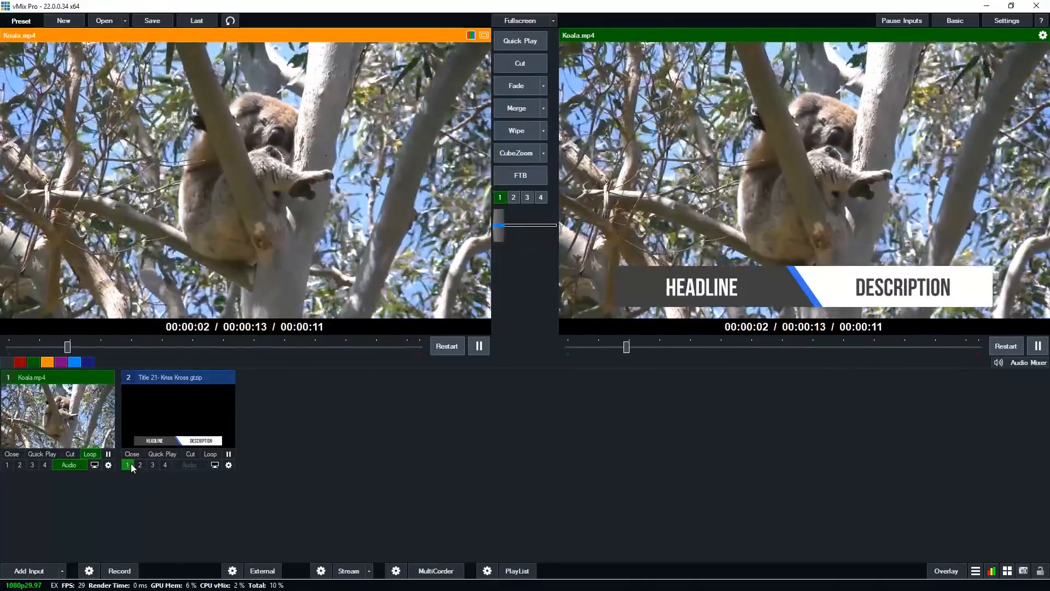
{"action": "left_click", "coordinate": [130, 463]}
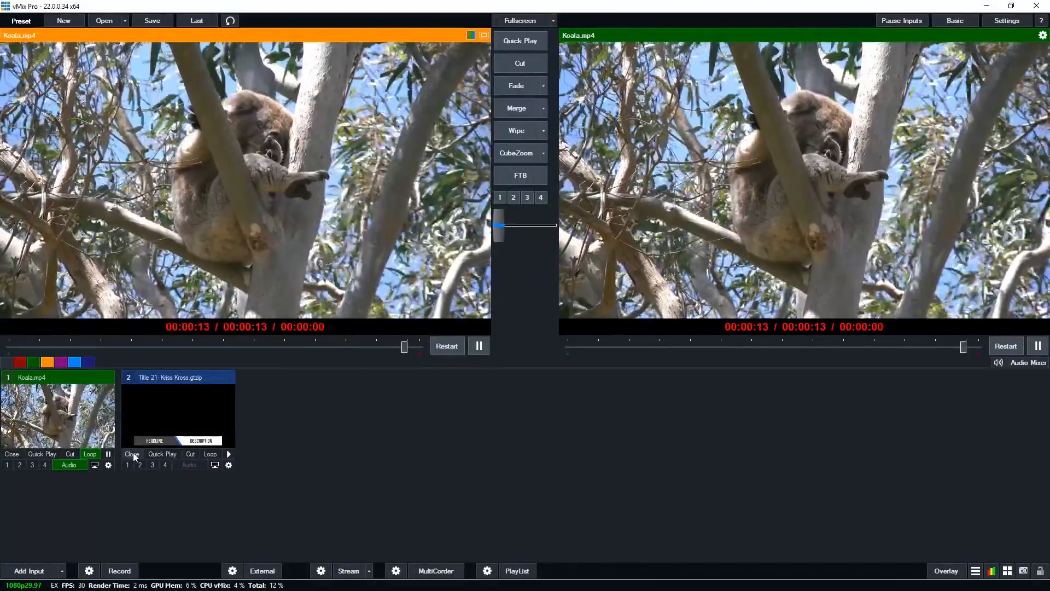
{"action": "left_click", "coordinate": [133, 455]}
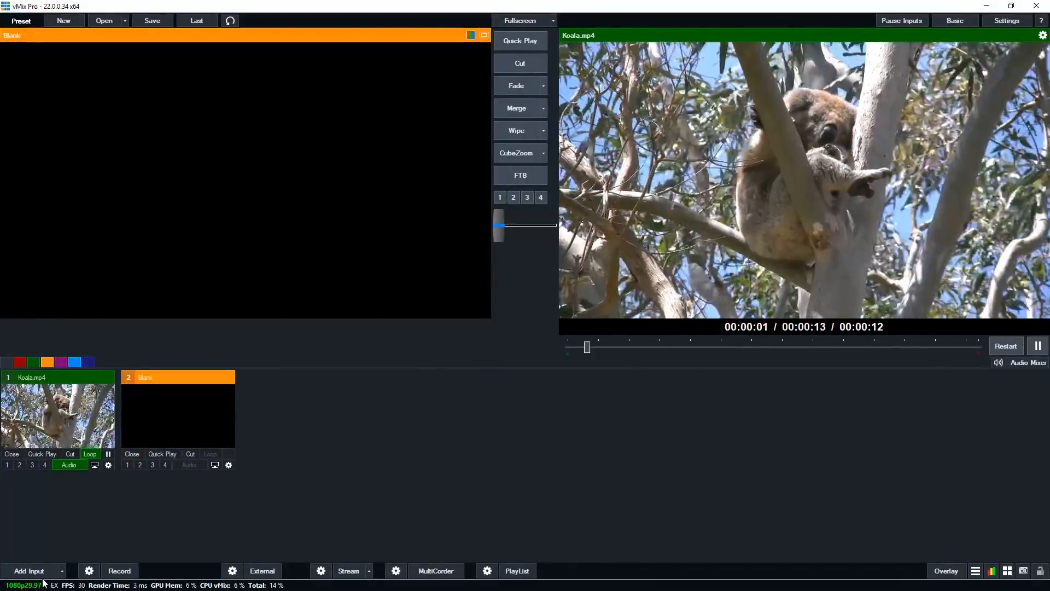
Open the title input dialog and browse the GT Title, GT ScoreBoard and GT Social template categories
{"action": "left_click", "coordinate": [24, 569]}
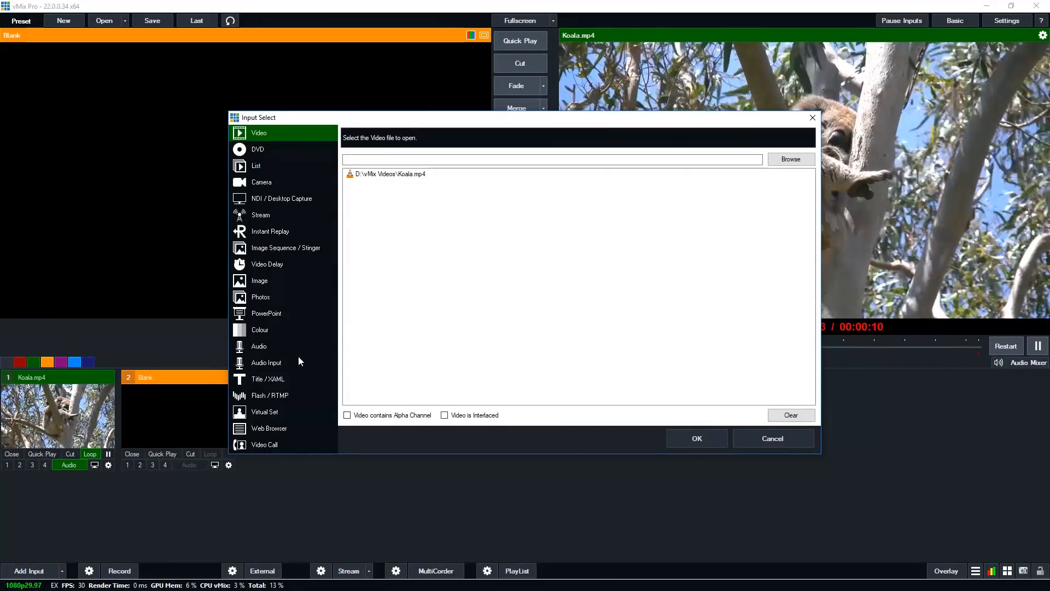
{"action": "left_click", "coordinate": [298, 377]}
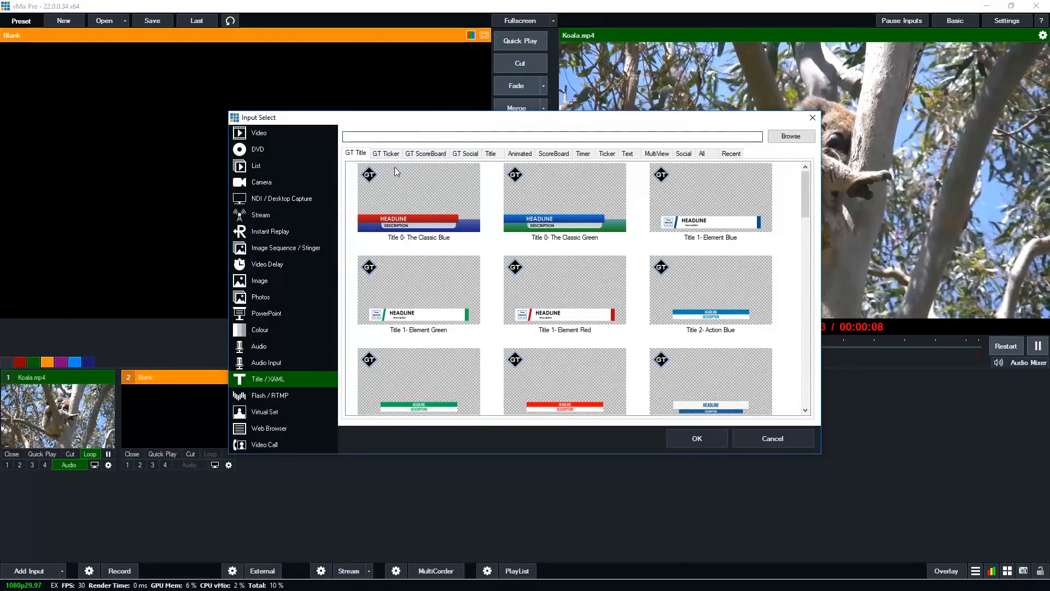
{"action": "left_click", "coordinate": [387, 153]}
{"action": "left_click", "coordinate": [447, 153]}
{"action": "left_click", "coordinate": [465, 153]}
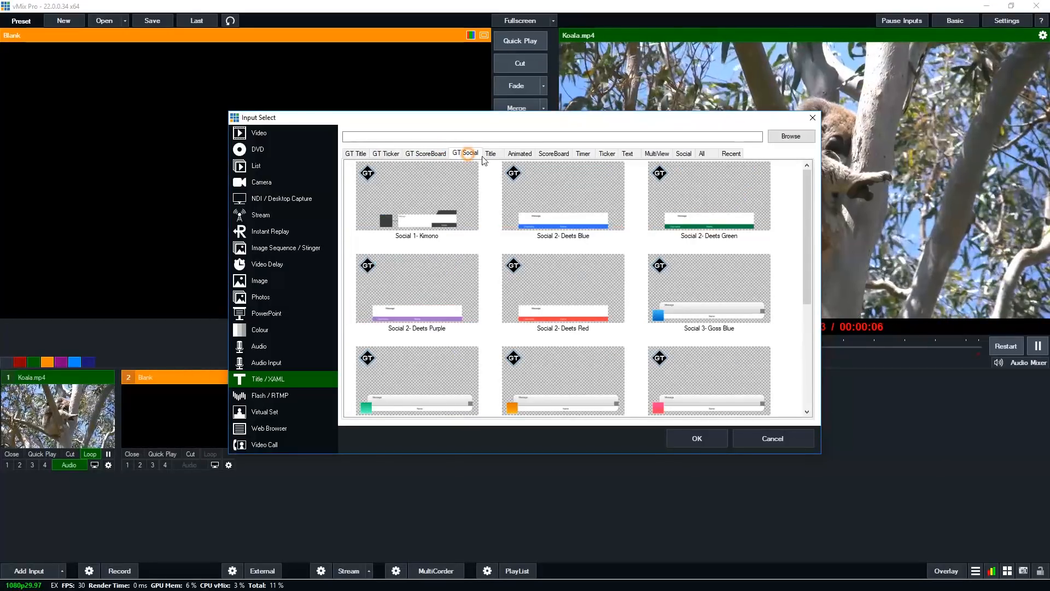
{"action": "scroll", "coordinate": [657, 231], "scroll_direction": "down", "scroll_amount": 5}
{"action": "scroll", "coordinate": [655, 227], "scroll_direction": "up", "scroll_amount": 4}
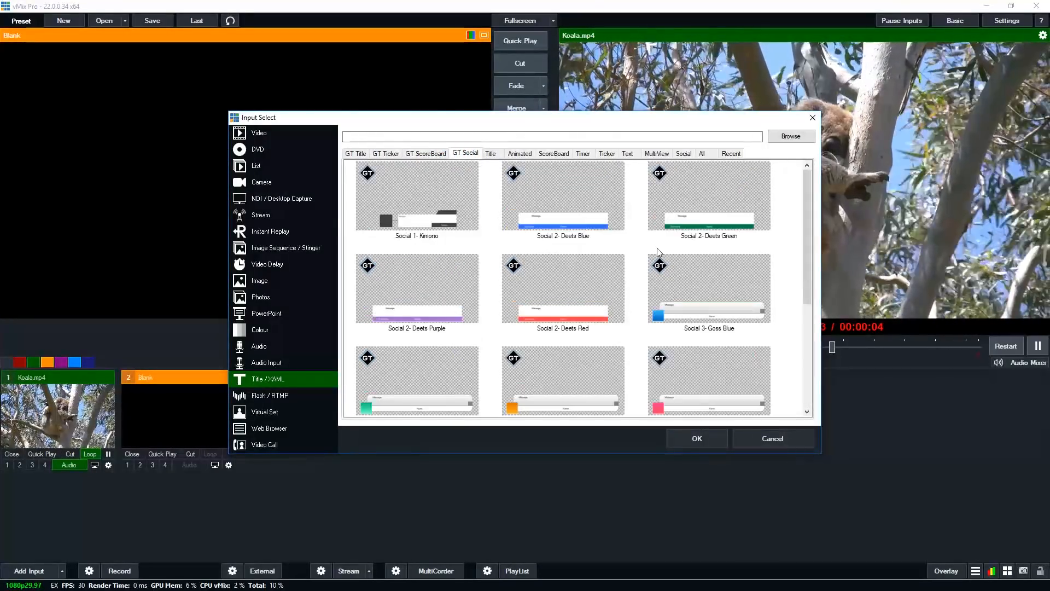
{"action": "left_click", "coordinate": [361, 153]}
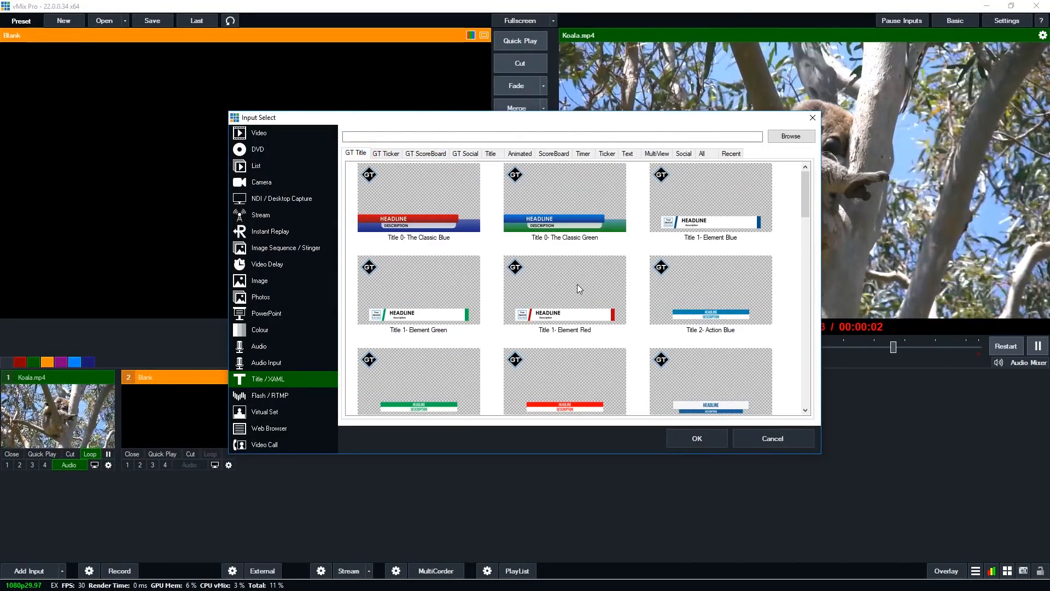
Browse to the GT Video folder and add lower3.gtzip as a new title input
{"action": "left_click", "coordinate": [791, 136]}
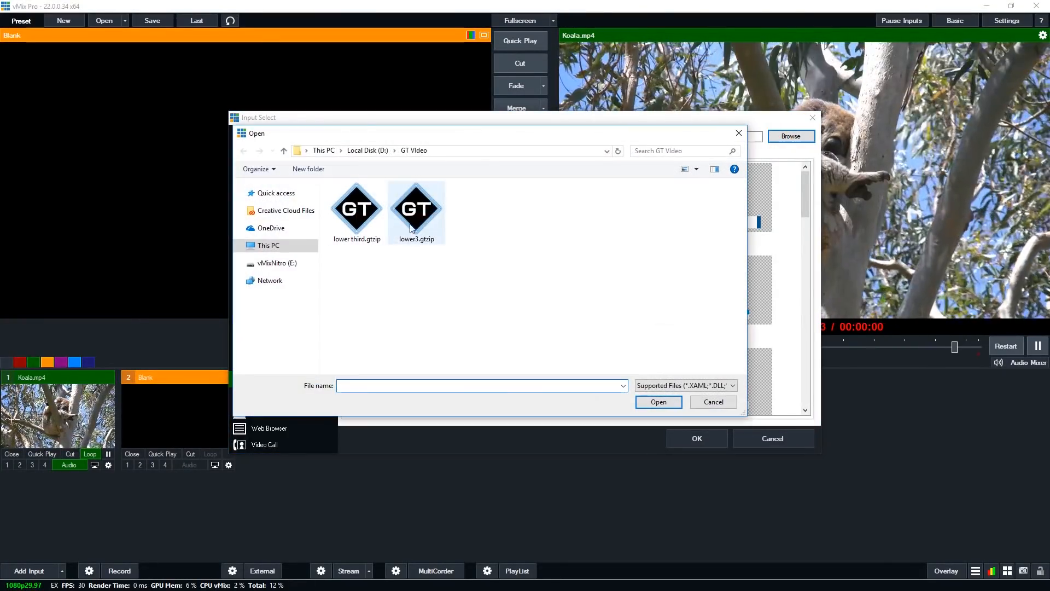
{"action": "left_click", "coordinate": [416, 211]}
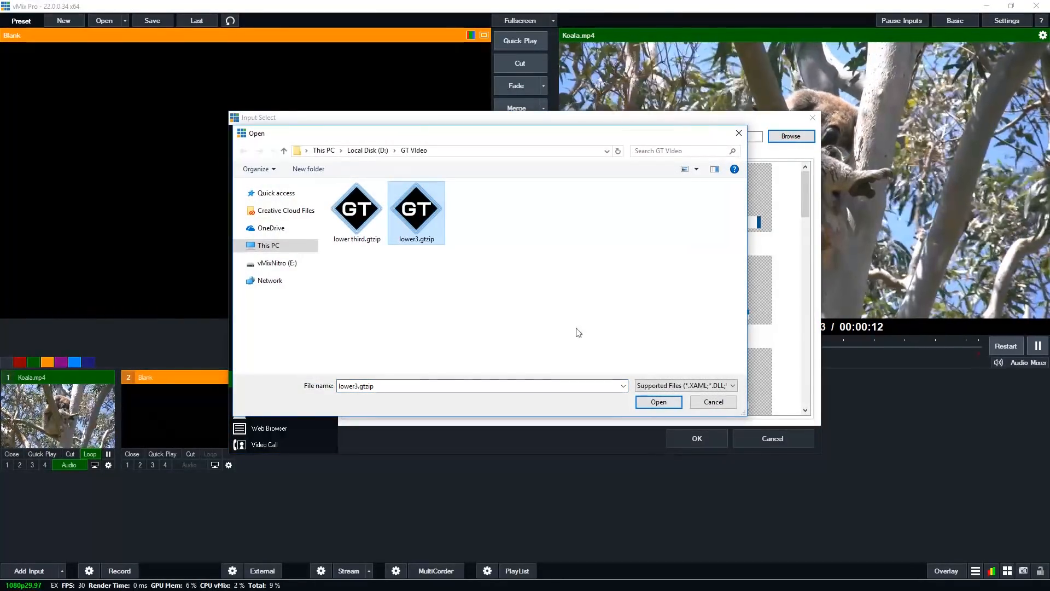
{"action": "left_click", "coordinate": [645, 402]}
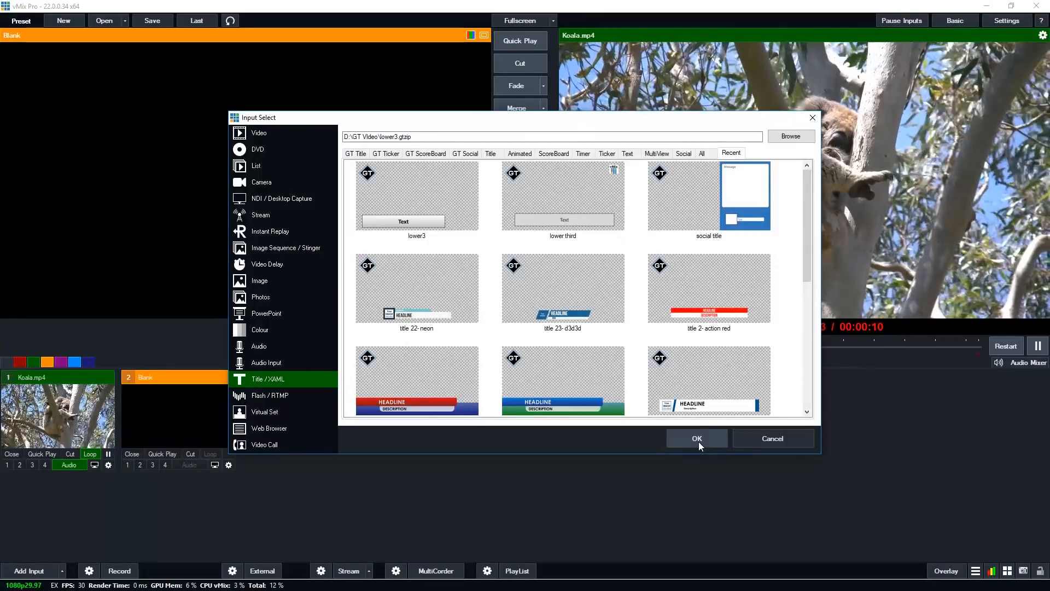
{"action": "left_click", "coordinate": [698, 439]}
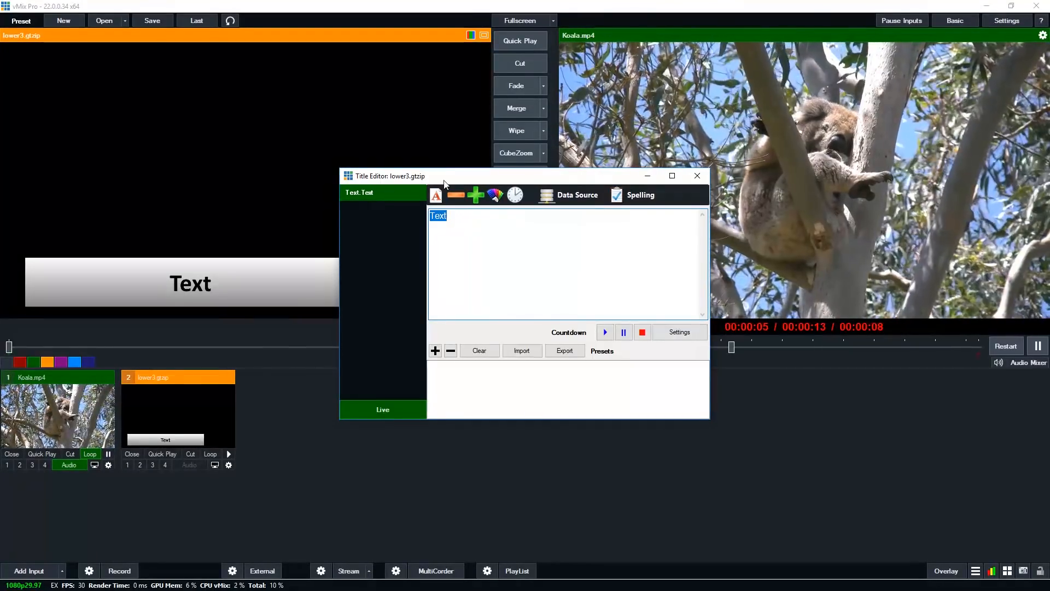
Change the lower3 title's text to Koala!, close the title editor, and toggle it on and off as overlay 1
{"action": "type", "text": "Koala!"}
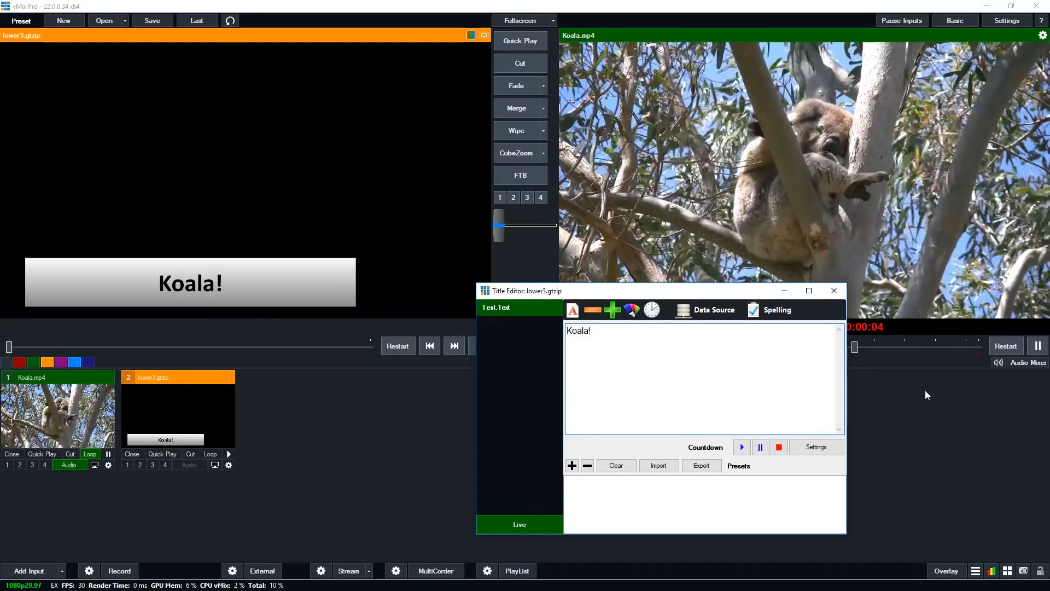
{"action": "left_click", "coordinate": [834, 290]}
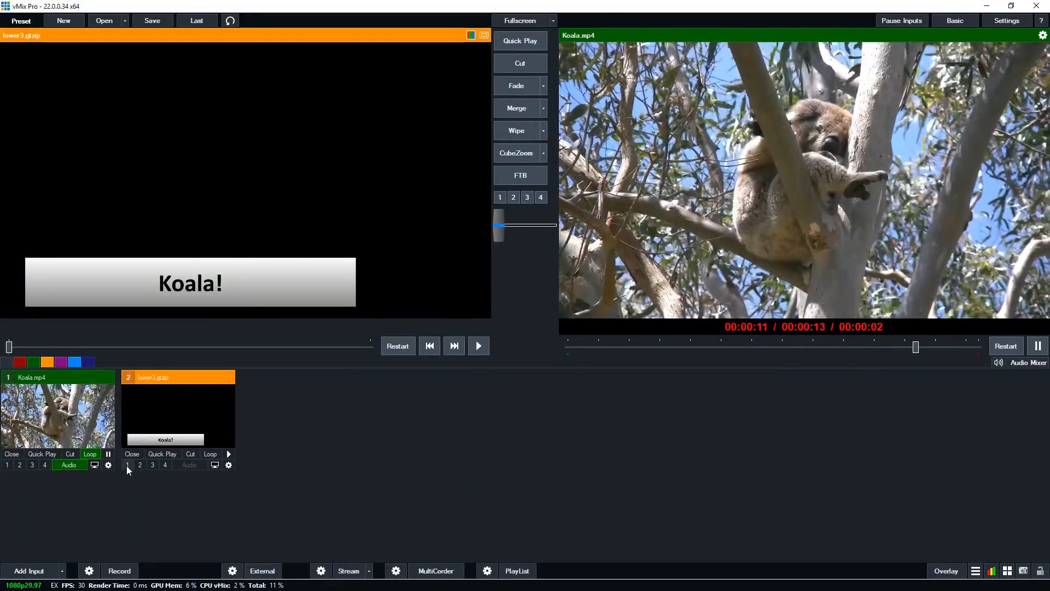
{"action": "left_click", "coordinate": [128, 465]}
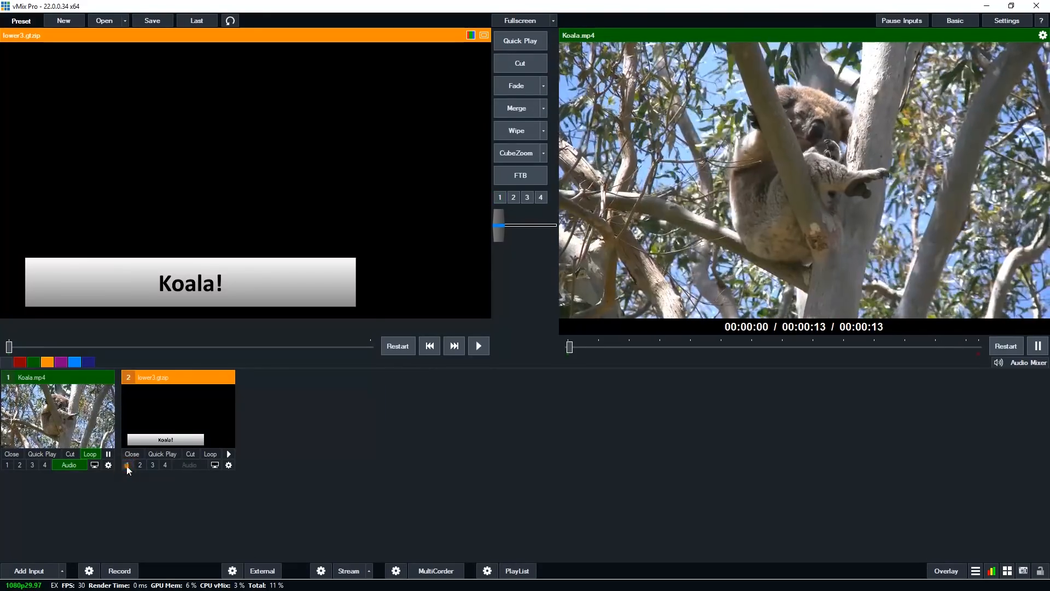
{"action": "left_click", "coordinate": [128, 464]}
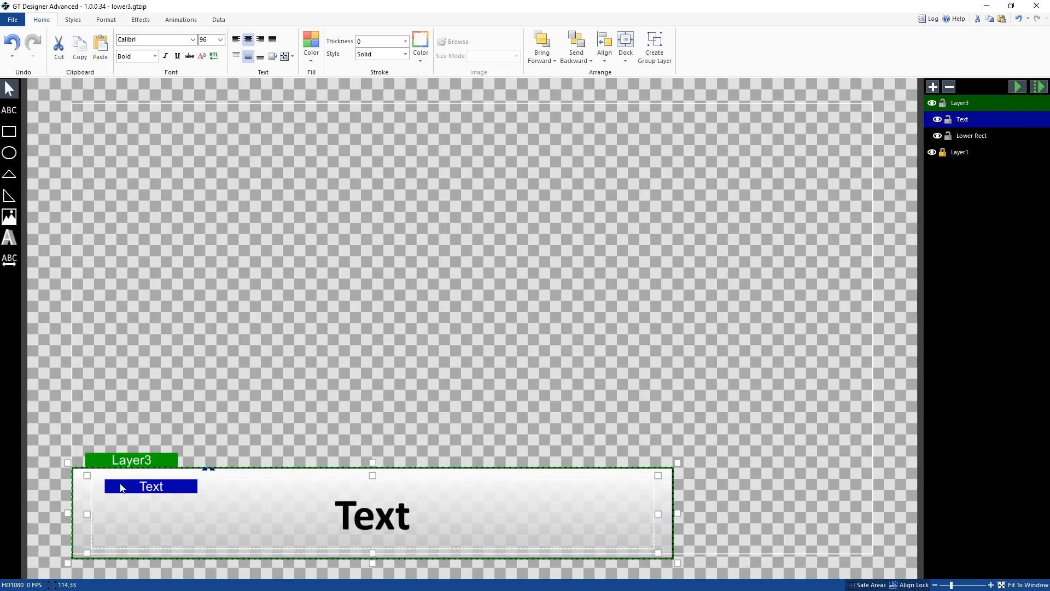
Switch to GT Designer and center the grouped lower-third bar horizontally on the canvas, keeping it near the bottom
{"action": "left_click_drag", "start_coordinate": [147, 469], "coordinate": [247, 424]}
{"action": "right_click", "coordinate": [253, 413]}
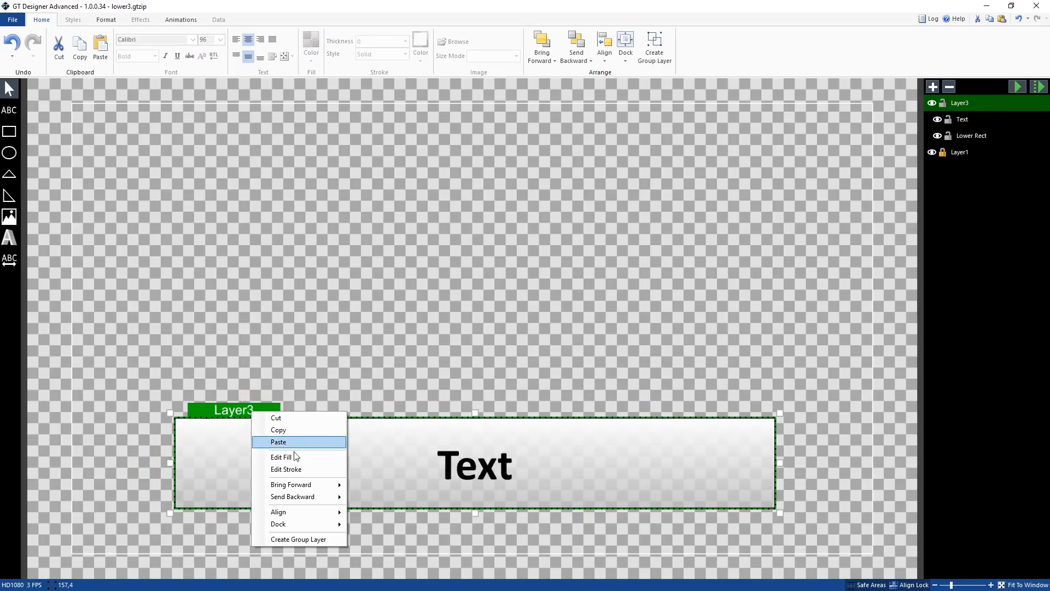
{"action": "mouse_move", "coordinate": [316, 514]}
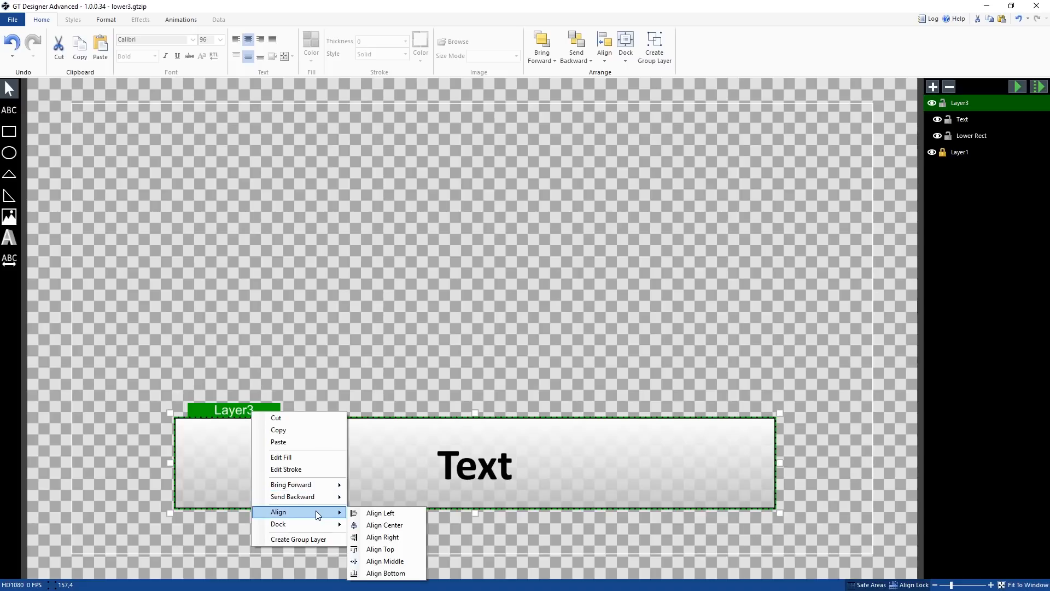
{"action": "left_click", "coordinate": [389, 525]}
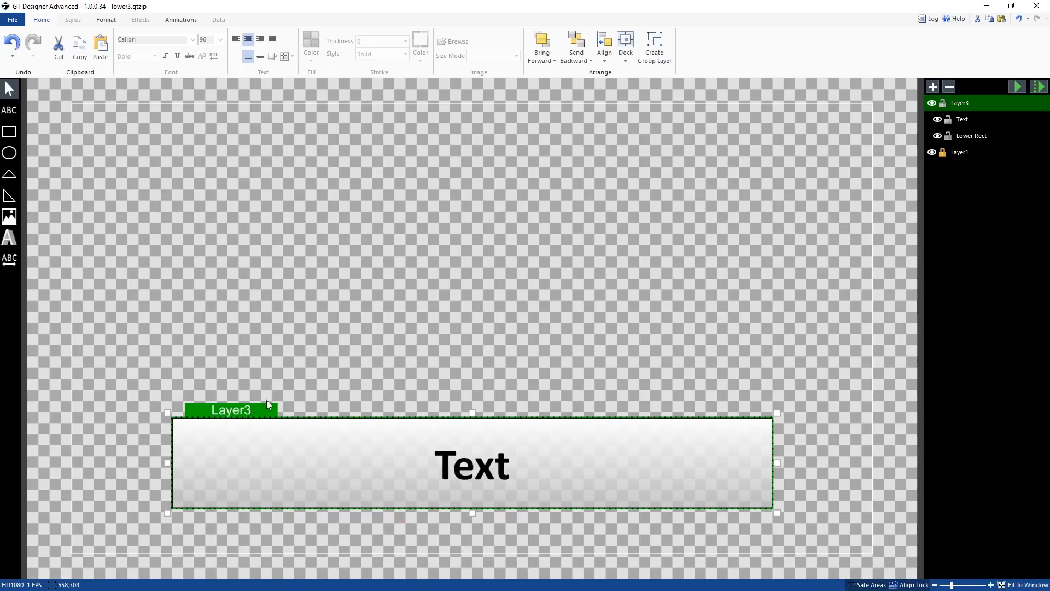
{"action": "left_click_drag", "start_coordinate": [256, 421], "coordinate": [261, 464]}
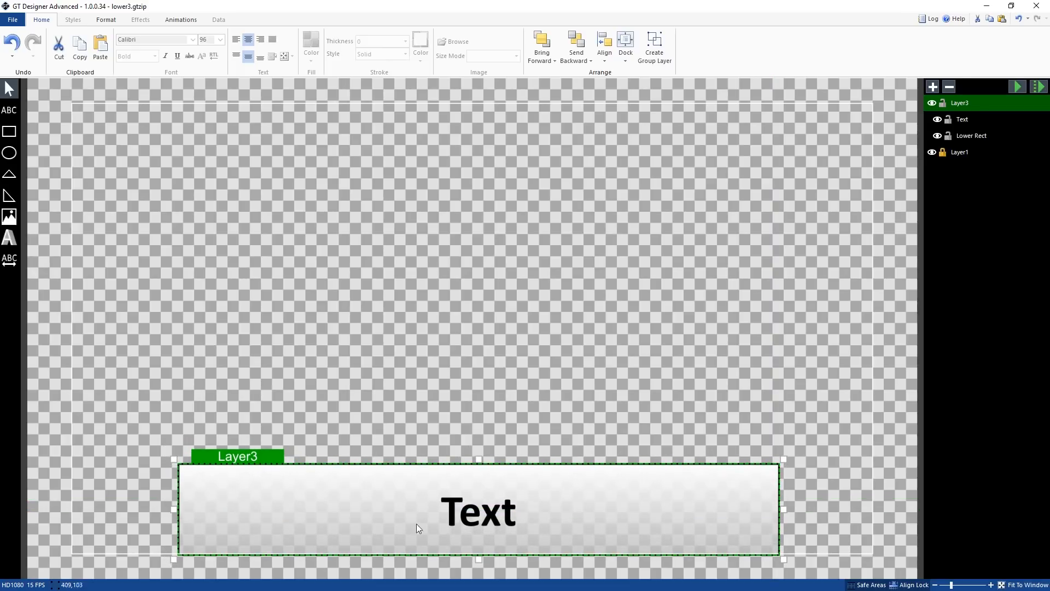
Center the lower rectangle horizontally within the group using Align Center
{"action": "right_click", "coordinate": [558, 507]}
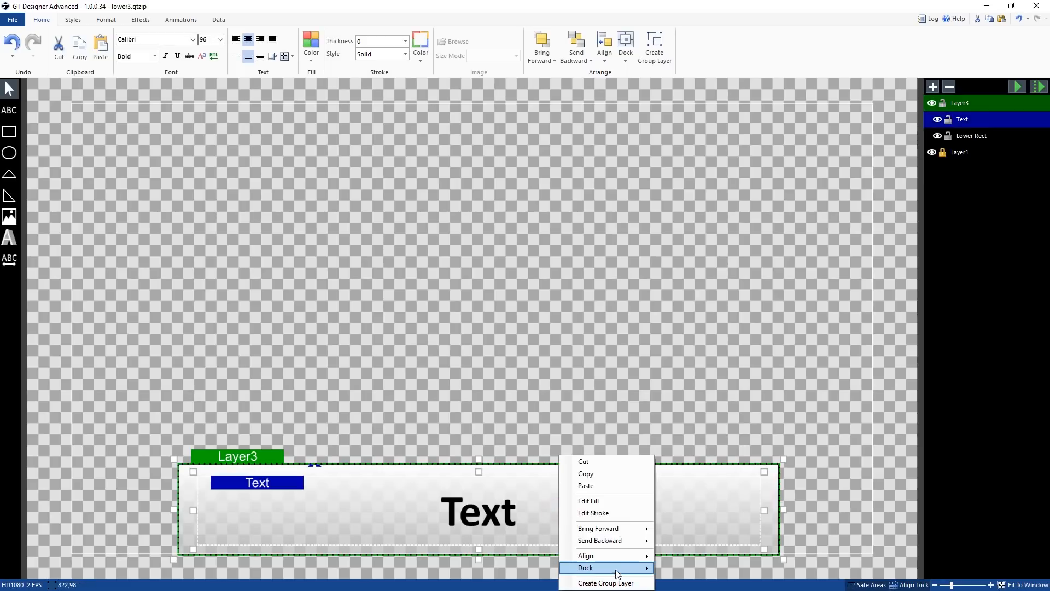
{"action": "mouse_move", "coordinate": [625, 551]}
{"action": "left_click", "coordinate": [702, 471]}
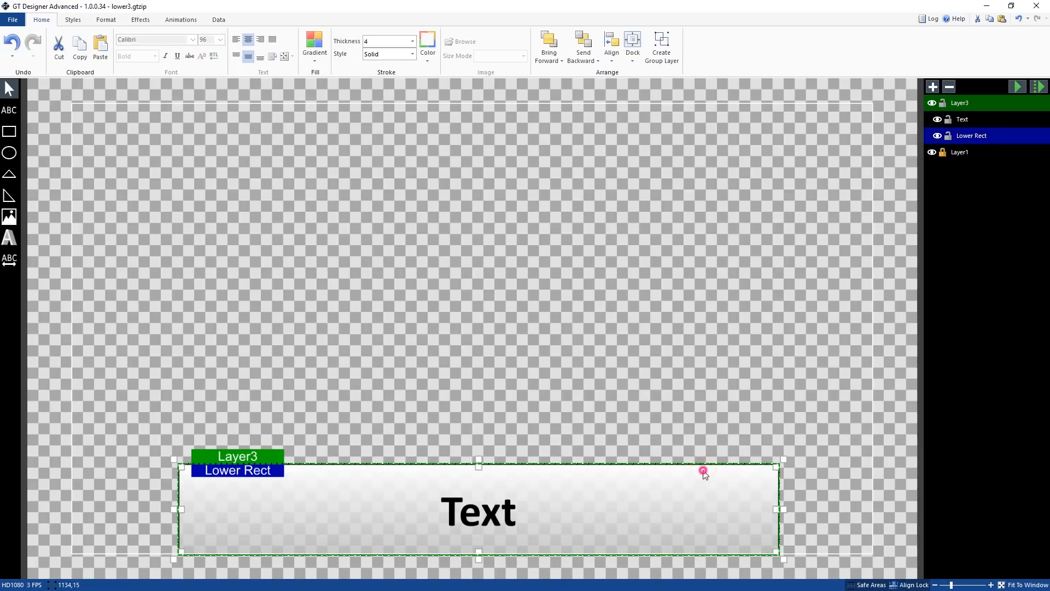
{"action": "right_click", "coordinate": [704, 469]}
{"action": "mouse_move", "coordinate": [746, 558]}
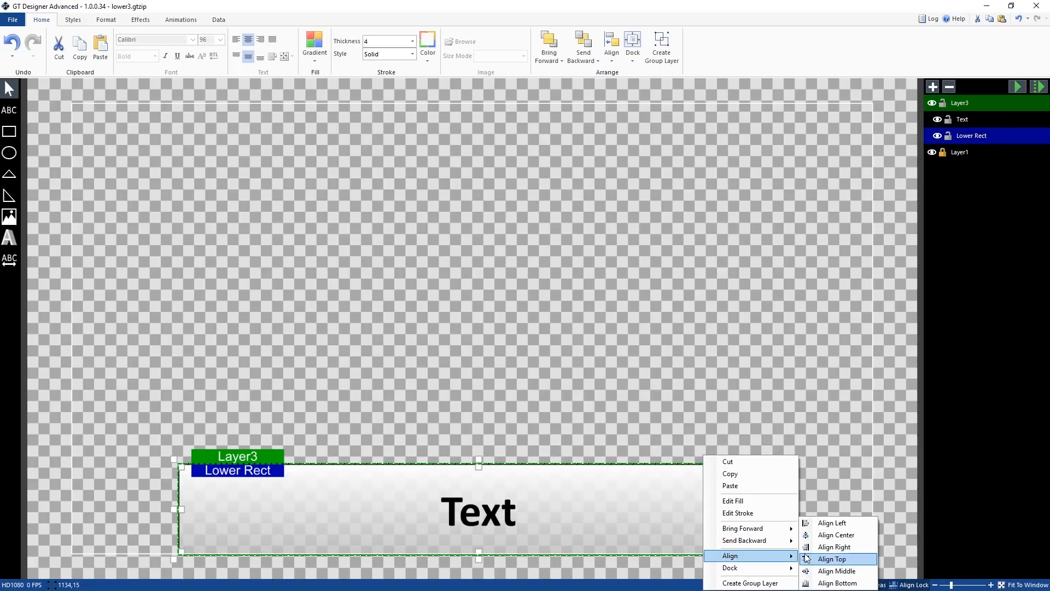
{"action": "left_click", "coordinate": [842, 535]}
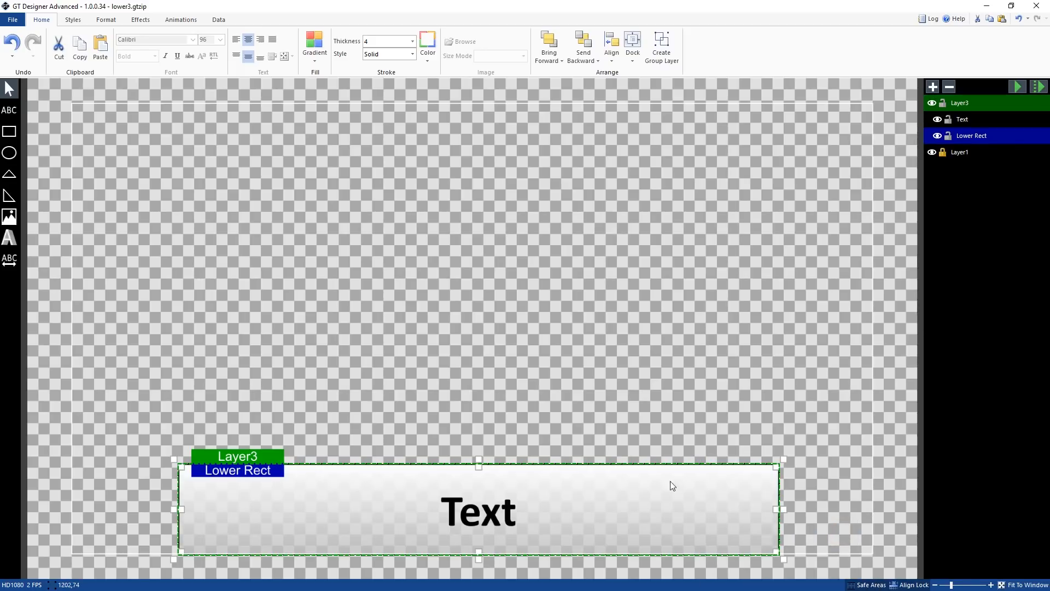
Examine the animation transitions and storyboard options for the grouped layer
{"action": "left_click", "coordinate": [384, 425]}
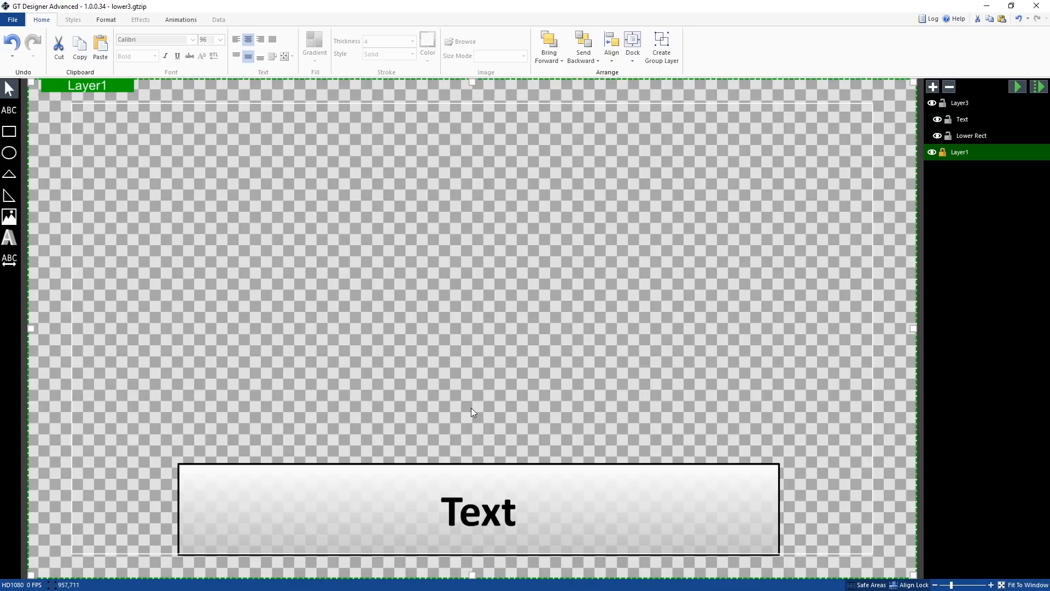
{"action": "left_click", "coordinate": [392, 480]}
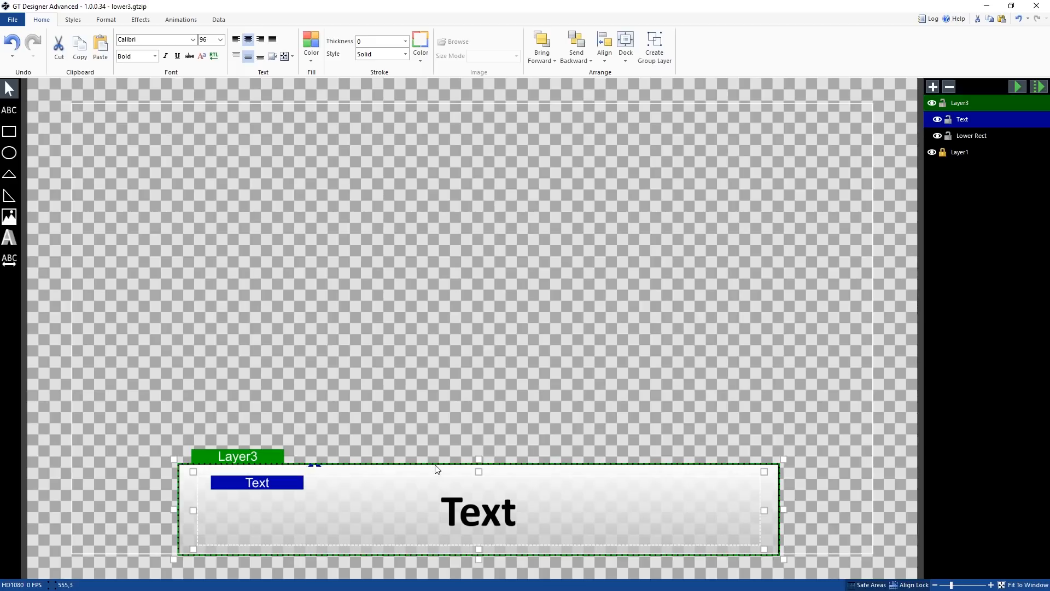
{"action": "left_click", "coordinate": [384, 445]}
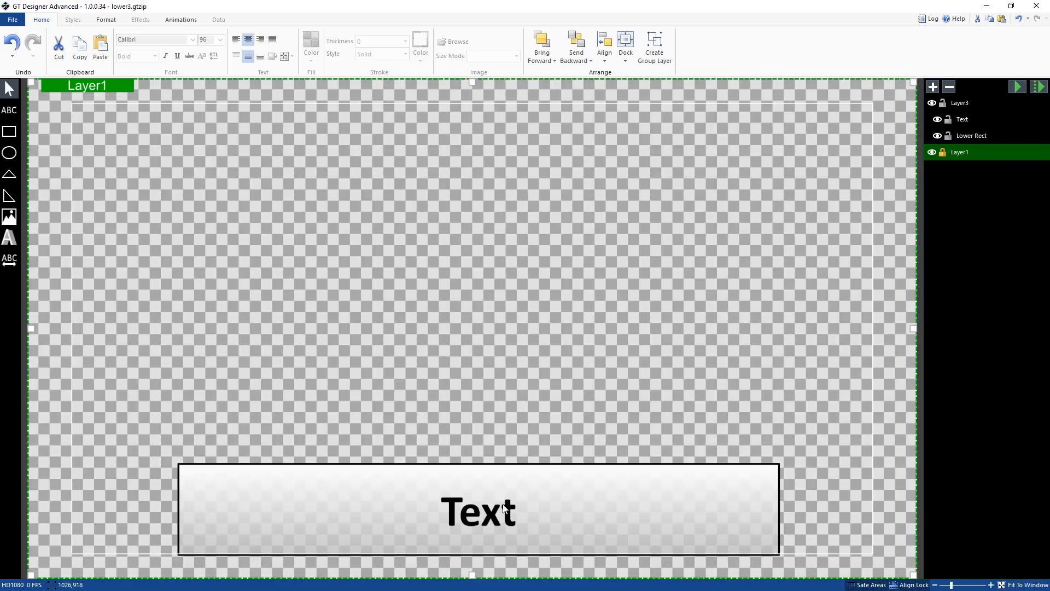
{"action": "left_click", "coordinate": [171, 24]}
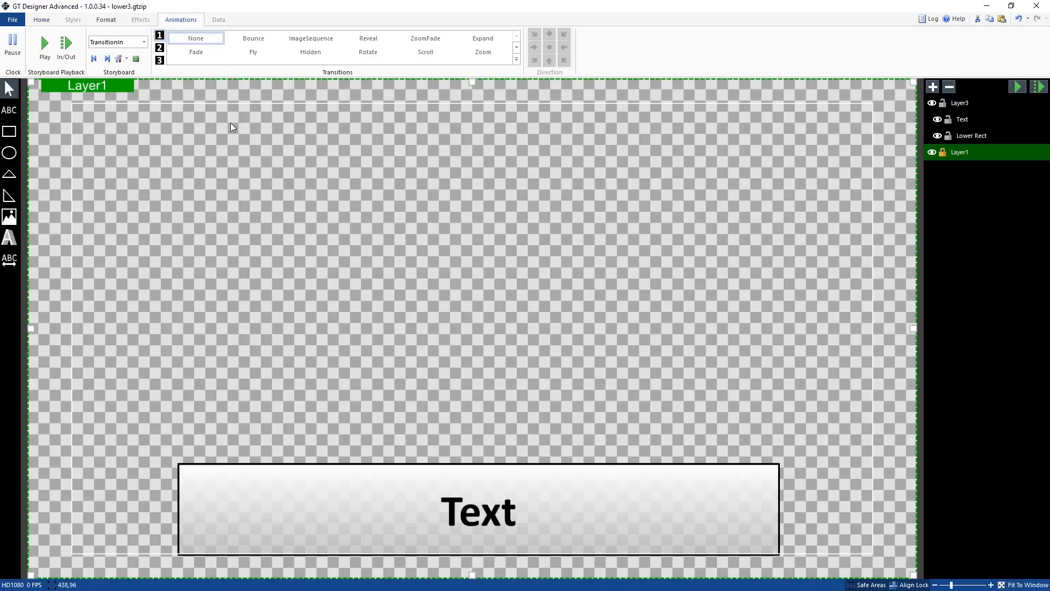
{"action": "left_click", "coordinate": [958, 105]}
{"action": "left_click", "coordinate": [970, 156]}
{"action": "left_click", "coordinate": [959, 102]}
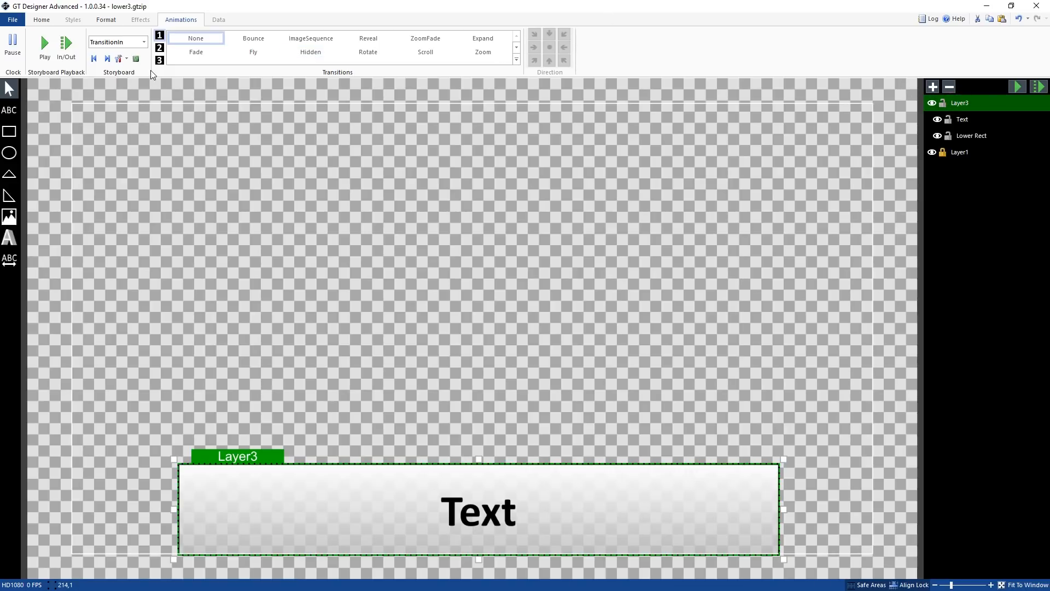
{"action": "left_click", "coordinate": [139, 44]}
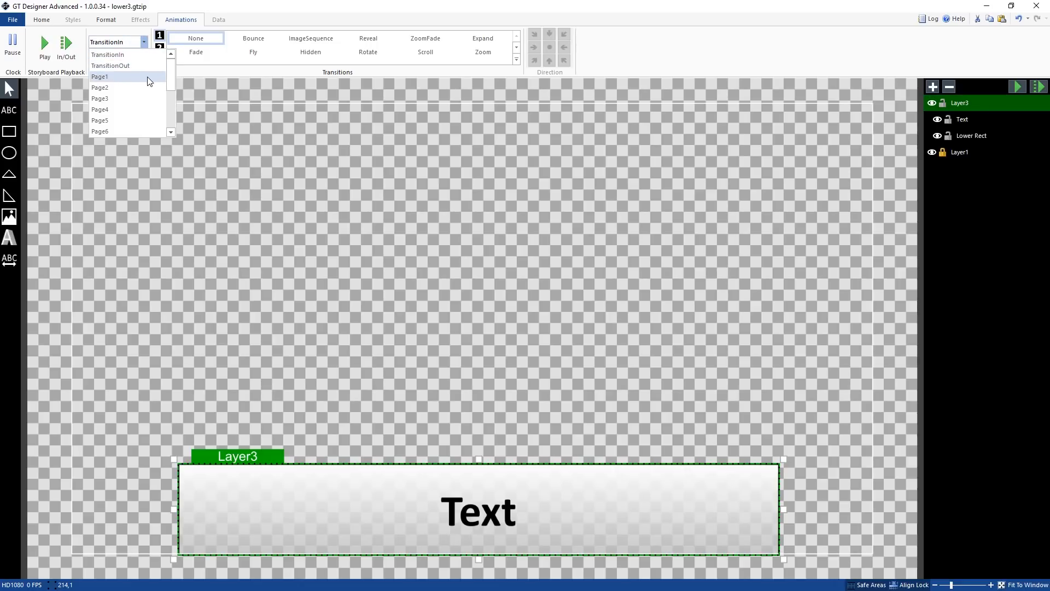
{"action": "left_click_drag", "start_coordinate": [171, 82], "coordinate": [167, 120]}
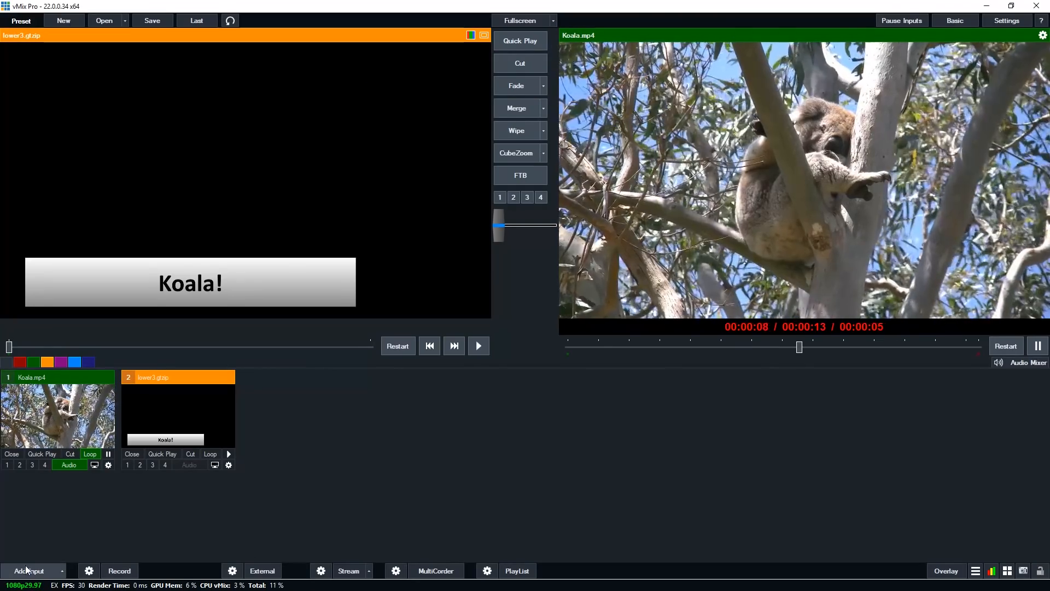
Switch to vMix and add the 'Scoreboard 1- VBA' GT scoreboard title as a new input
{"action": "left_click", "coordinate": [26, 569]}
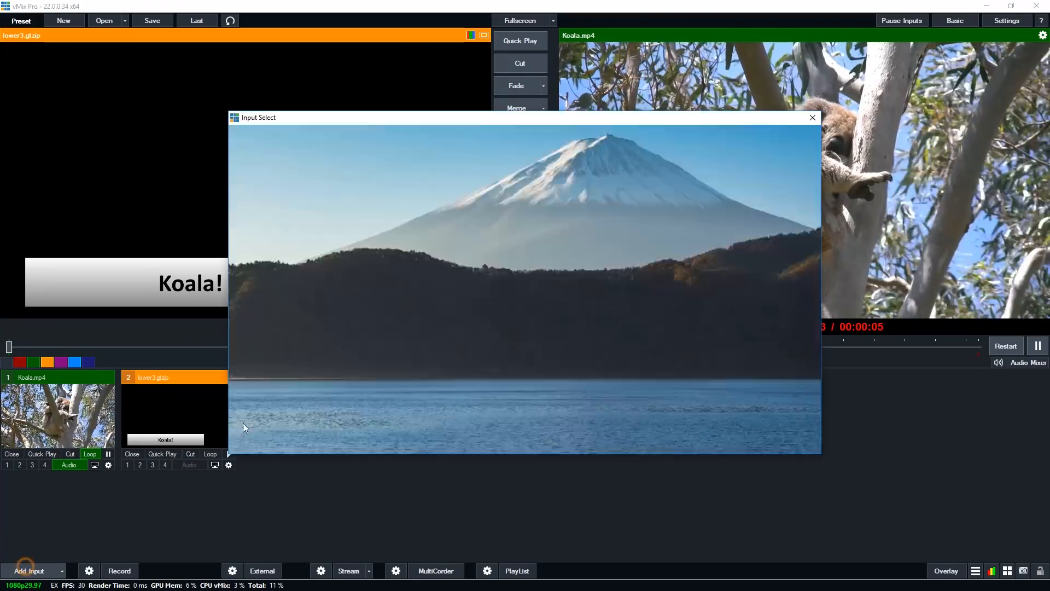
{"action": "left_click", "coordinate": [262, 313]}
{"action": "left_click", "coordinate": [262, 378]}
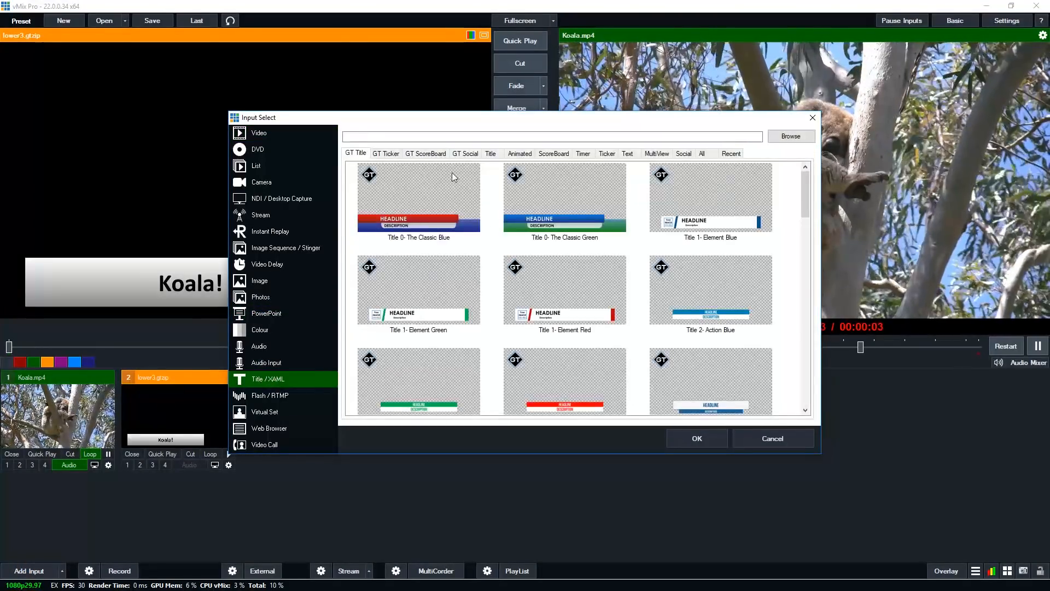
{"action": "left_click", "coordinate": [418, 155]}
{"action": "left_click", "coordinate": [436, 210]}
{"action": "left_click", "coordinate": [696, 437]}
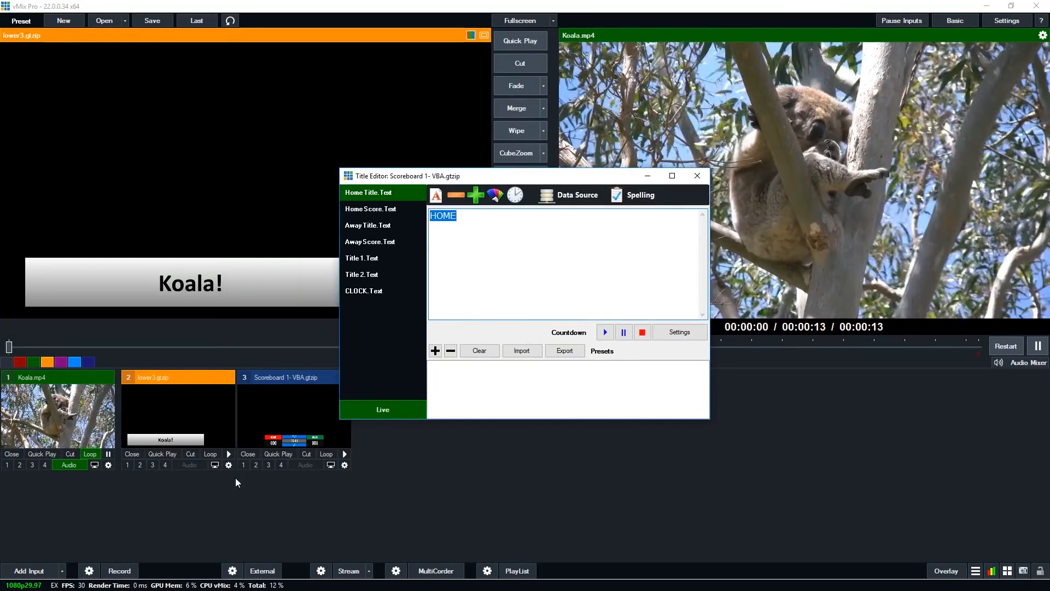
Show the scoreboard as overlay 1 and inspect its text fields in the title editor
{"action": "left_click", "coordinate": [244, 465]}
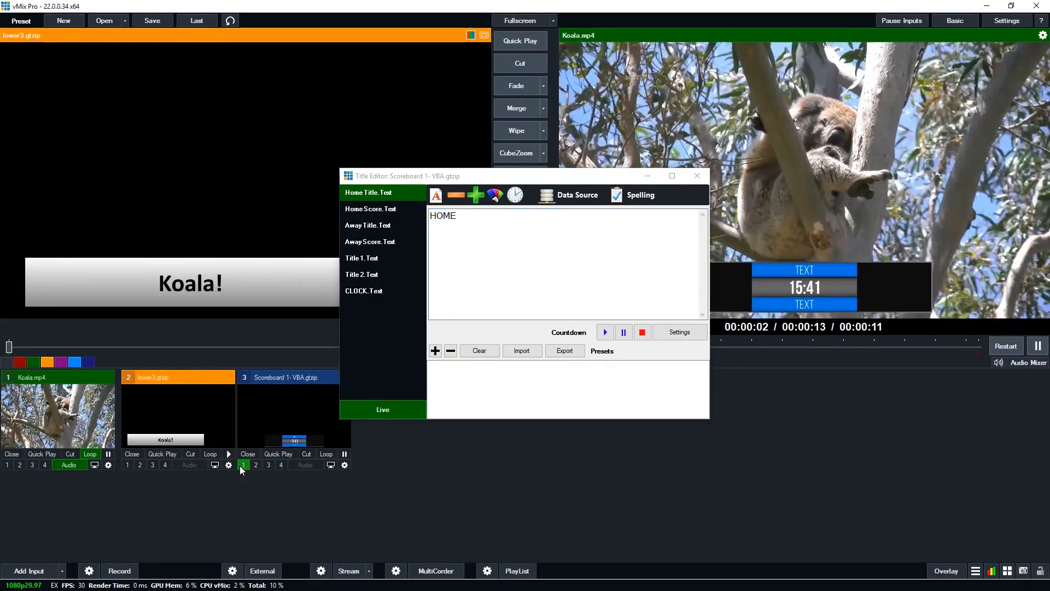
{"action": "left_click_drag", "start_coordinate": [536, 181], "coordinate": [352, 118]}
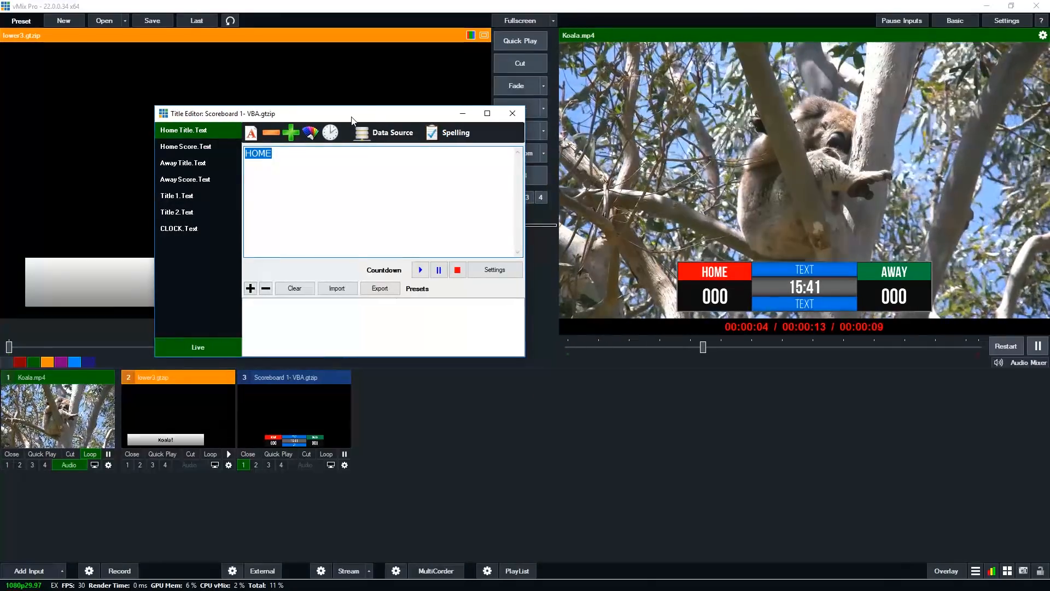
{"action": "left_click", "coordinate": [189, 196]}
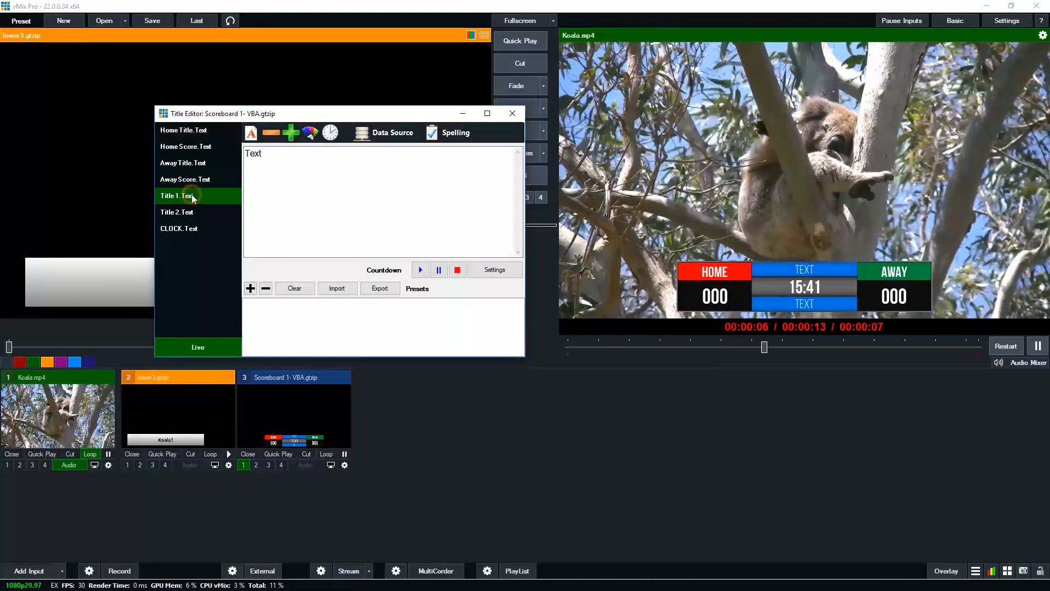
{"action": "left_click", "coordinate": [195, 212]}
{"action": "left_click", "coordinate": [189, 163]}
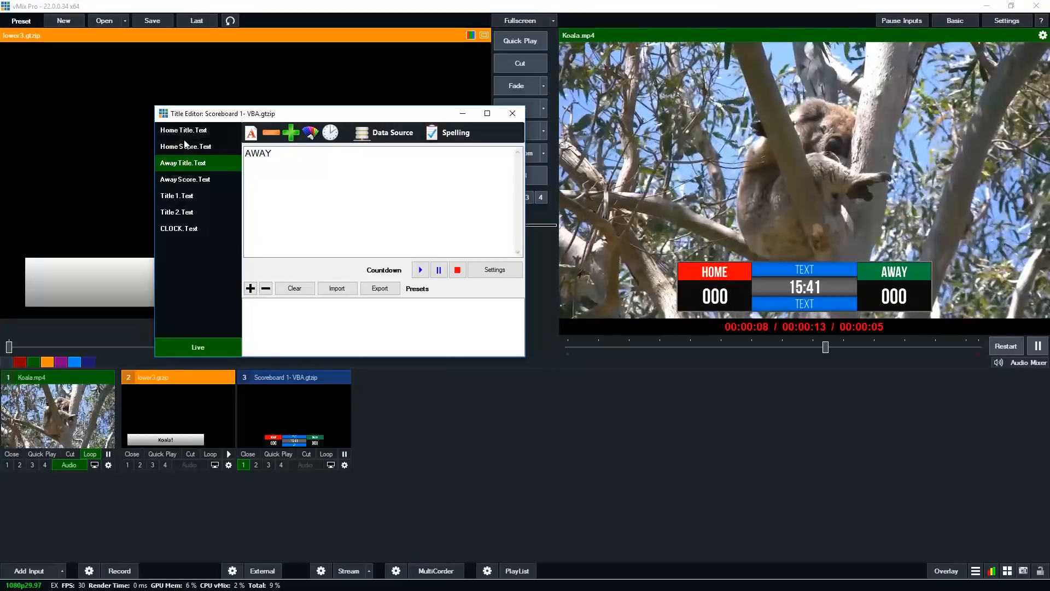
Set the scoreboard's Home Score text to 123 in the title editor and close the editor
{"action": "left_click", "coordinate": [189, 146]}
{"action": "left_click_drag", "start_coordinate": [262, 152], "coordinate": [233, 156]}
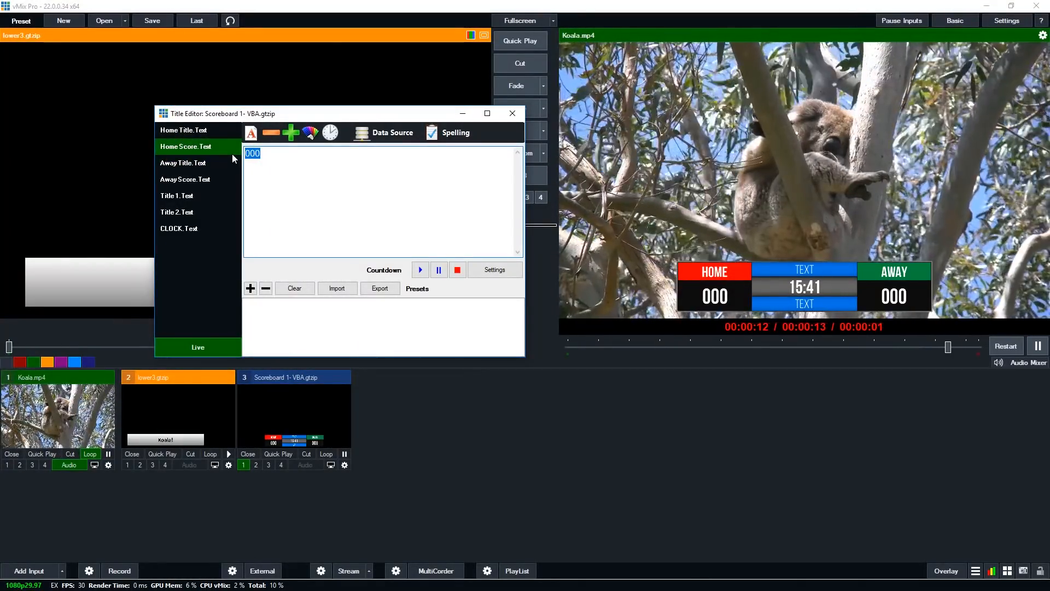
{"action": "type", "text": "1"}
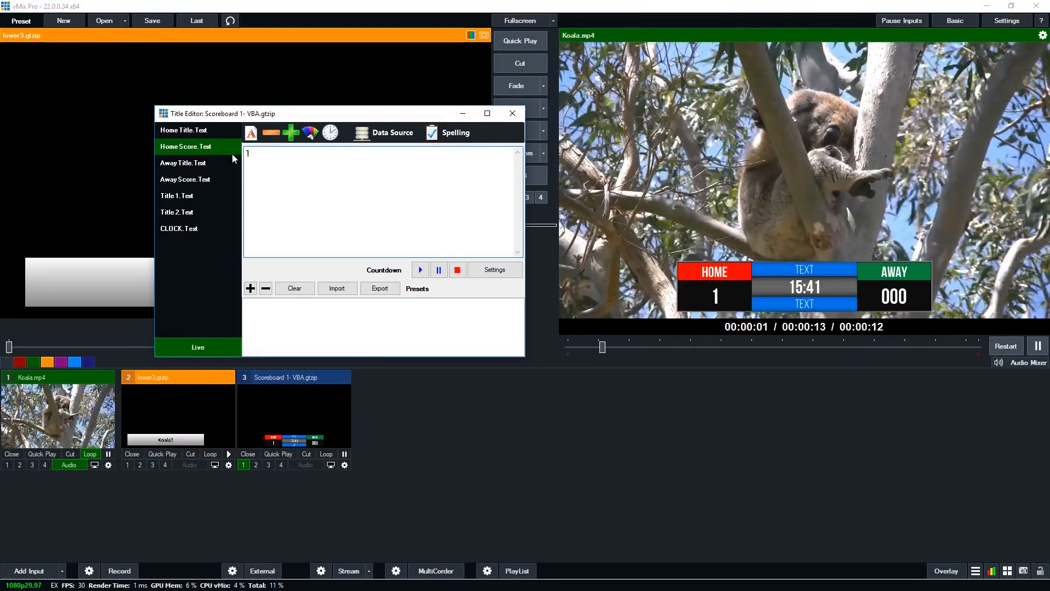
{"action": "type", "text": "23"}
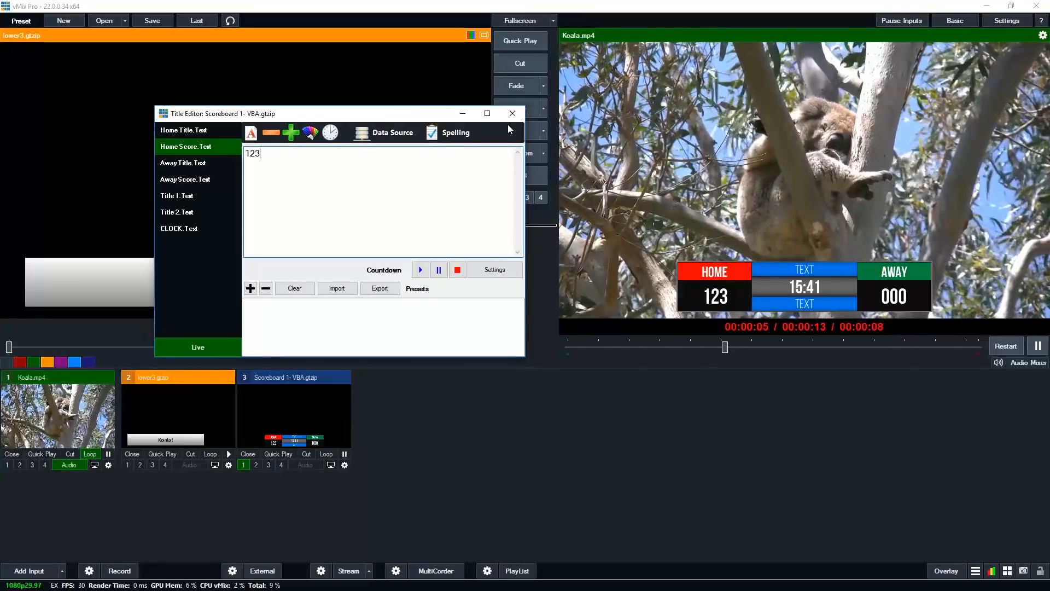
{"action": "left_click", "coordinate": [513, 113]}
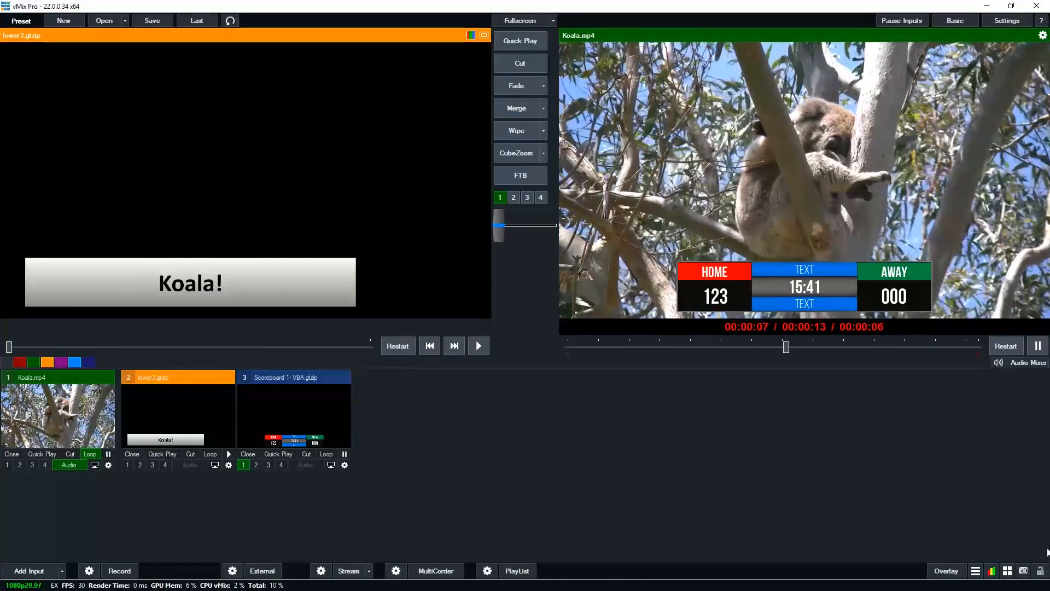
Switch to GT Title Designer and apply the Fly transition to the group's TransitionIn storyboard, previewing Reveal and ZoomFade first
{"action": "key", "text": "alt+Tab"}
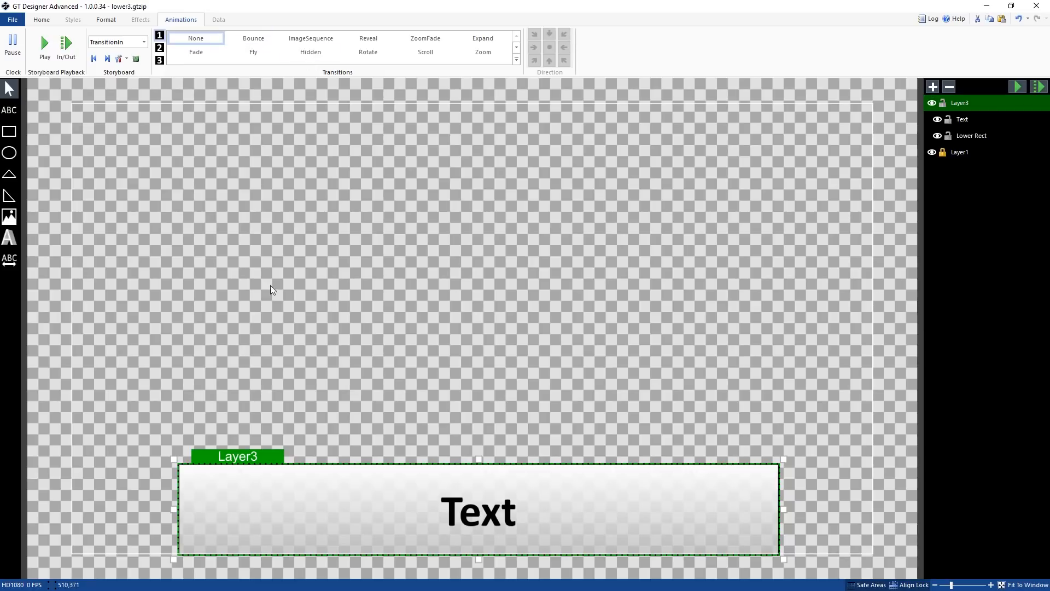
{"action": "left_click", "coordinate": [365, 44]}
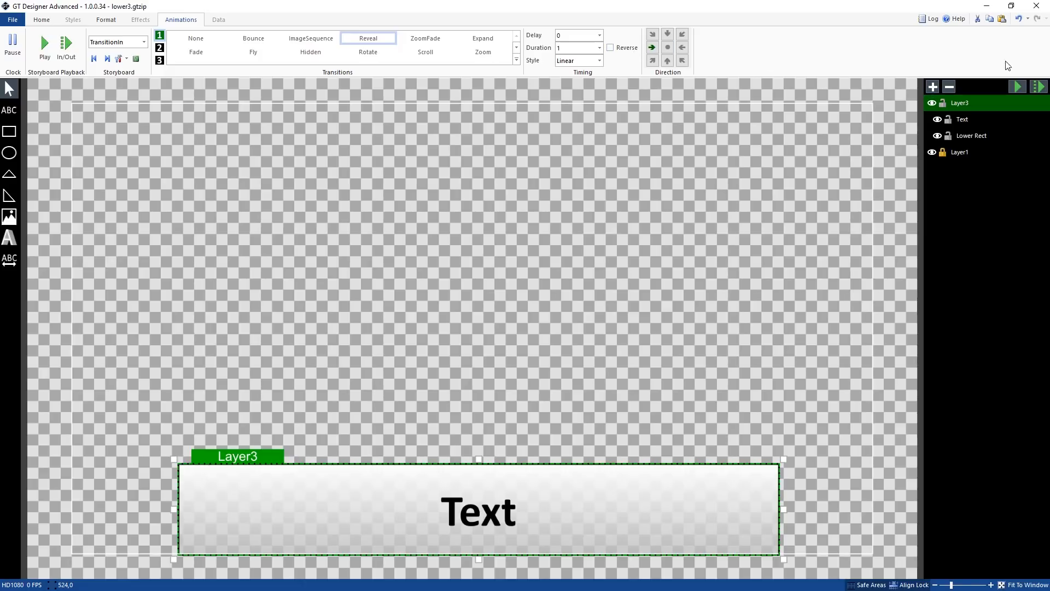
{"action": "left_click", "coordinate": [1043, 87]}
{"action": "left_click", "coordinate": [425, 38]}
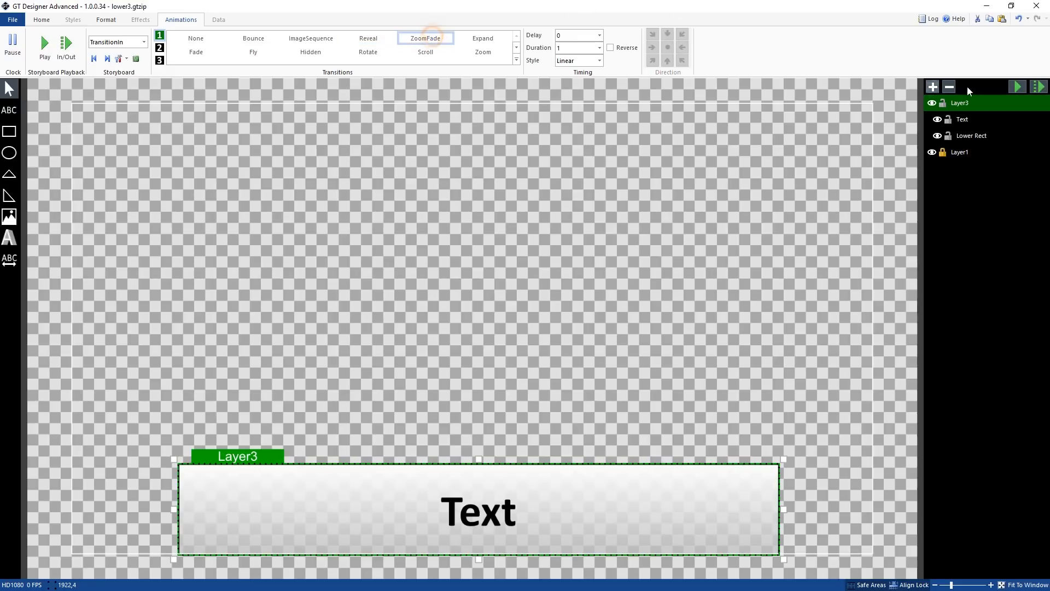
{"action": "left_click", "coordinate": [1038, 87]}
{"action": "left_click", "coordinate": [1039, 87]}
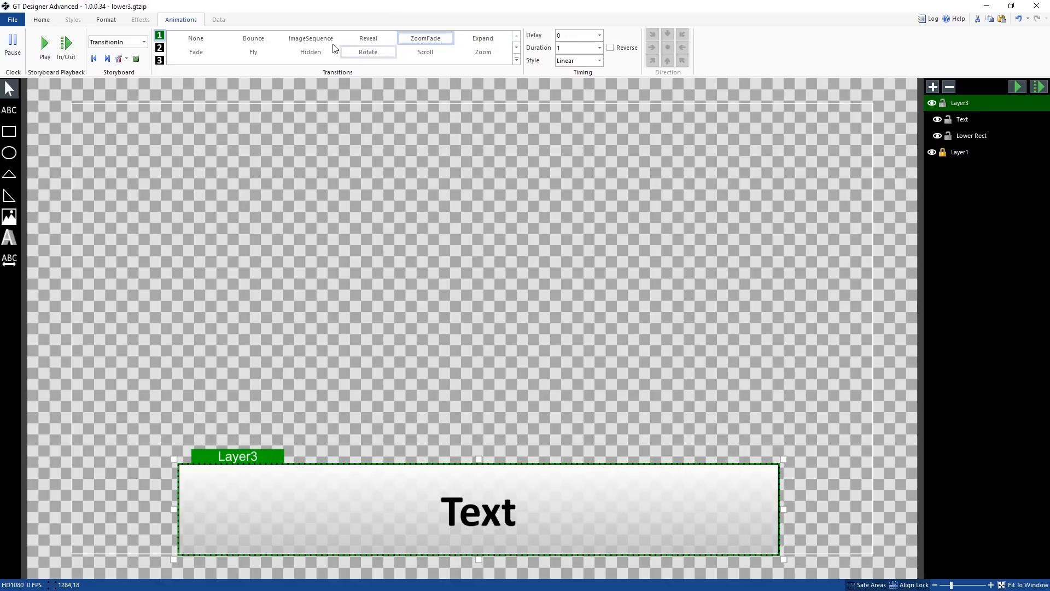
{"action": "left_click", "coordinate": [249, 49]}
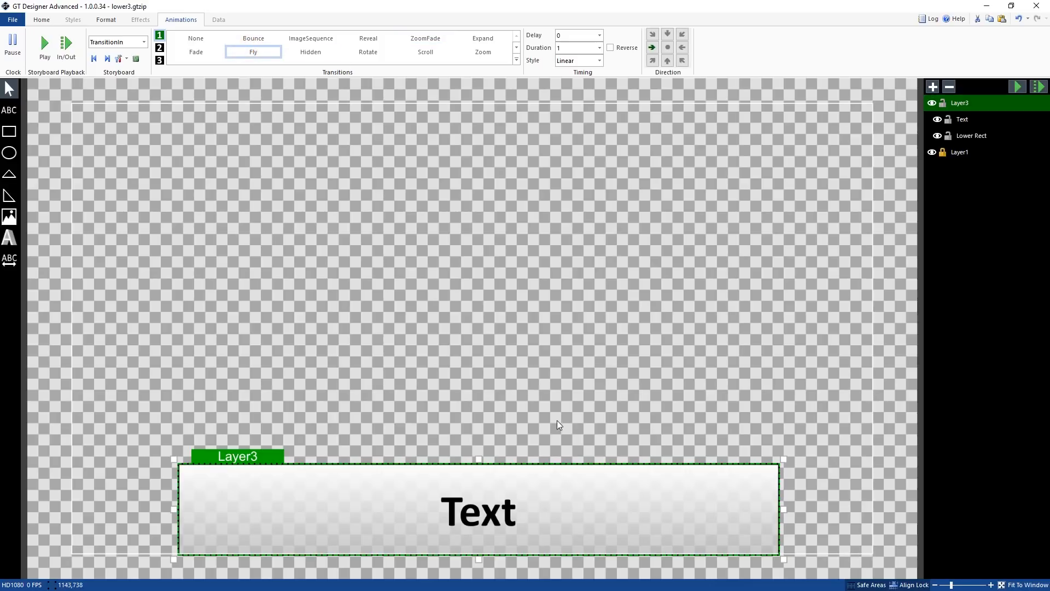
{"action": "left_click", "coordinate": [1035, 88]}
Set the Fly transition's duration to 0.5 seconds
{"action": "double_click", "coordinate": [566, 37]}
{"action": "double_click", "coordinate": [570, 48]}
{"action": "left_click", "coordinate": [1023, 83]}
{"action": "left_click", "coordinate": [599, 50]}
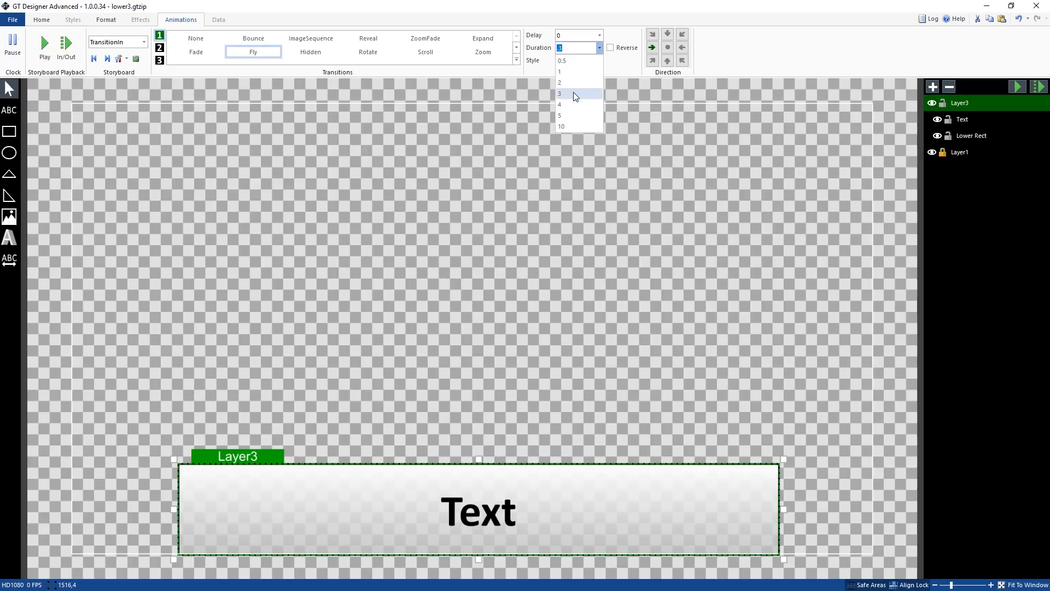
{"action": "left_click", "coordinate": [577, 61]}
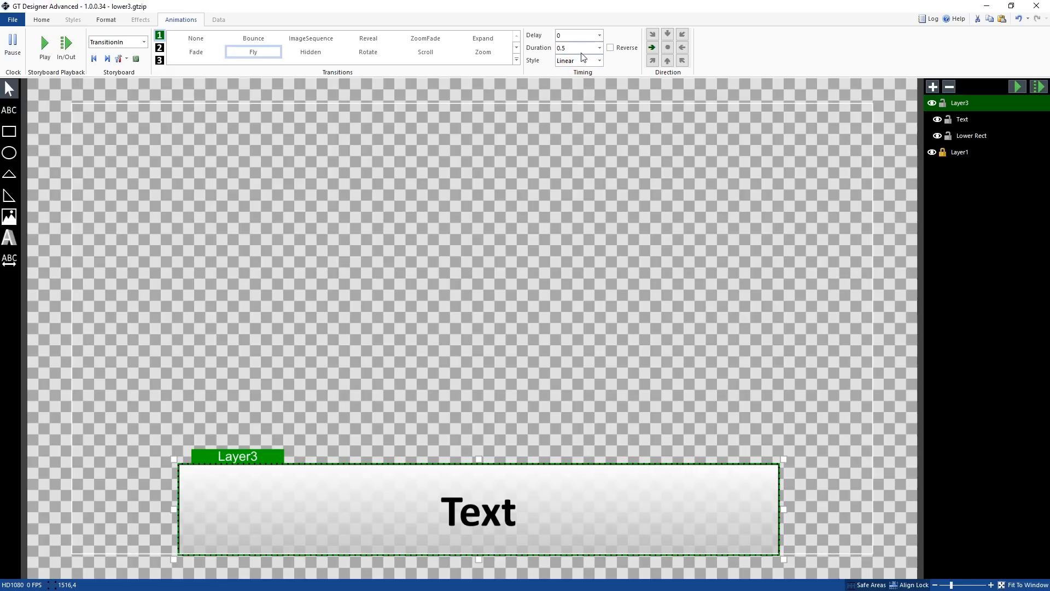
Set the transition's easing style to CubicEasingInOut after previewing CubicEasingIn and CubicEasingOut
{"action": "left_click", "coordinate": [600, 61]}
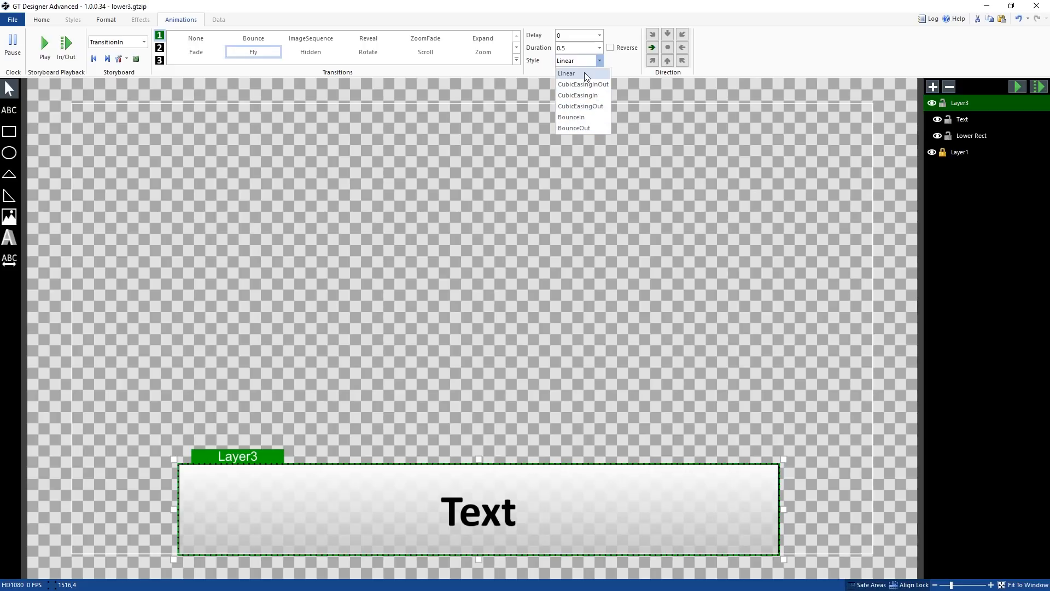
{"action": "left_click", "coordinate": [587, 95]}
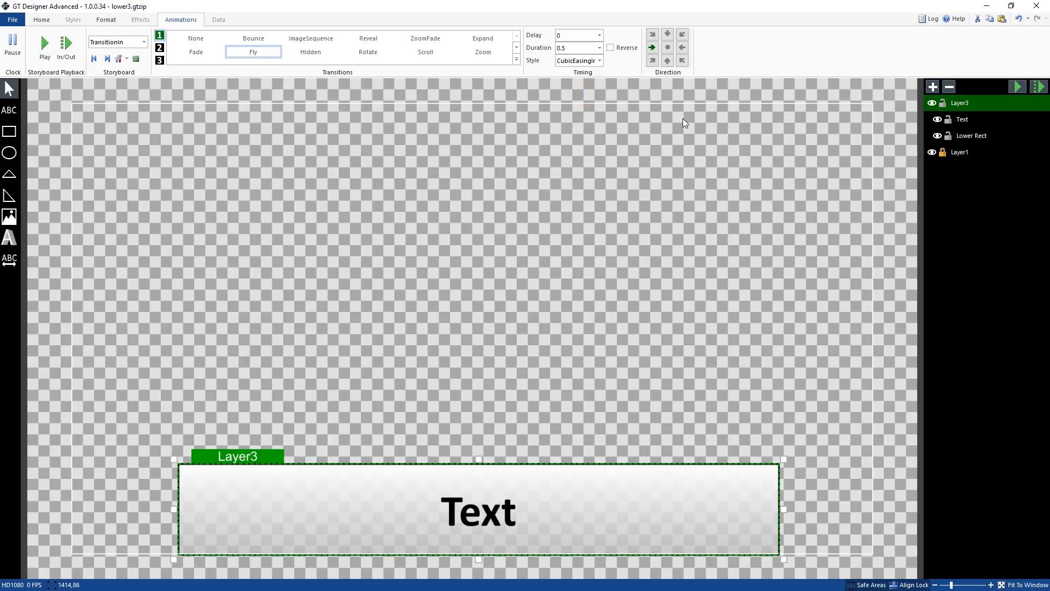
{"action": "left_click", "coordinate": [579, 61]}
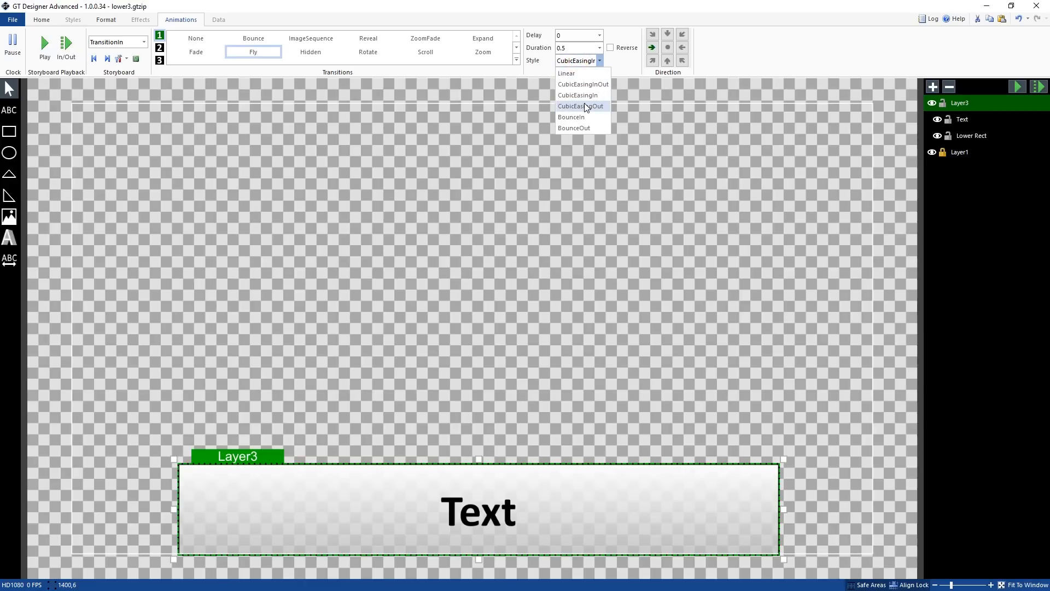
{"action": "left_click", "coordinate": [588, 96]}
{"action": "left_click", "coordinate": [1031, 89]}
{"action": "left_click", "coordinate": [599, 61]}
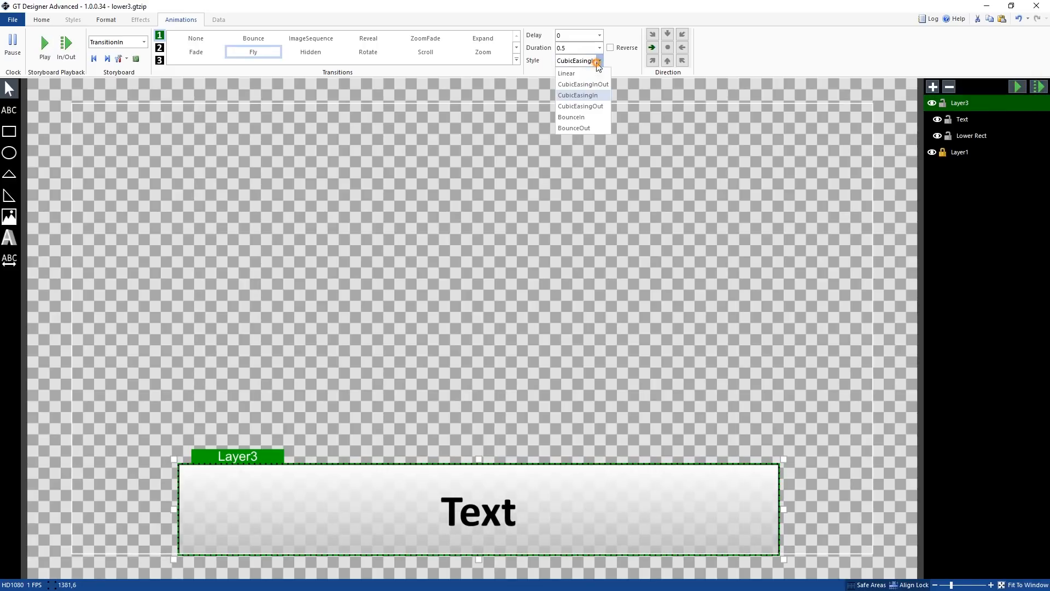
{"action": "left_click", "coordinate": [595, 106]}
{"action": "left_click", "coordinate": [1032, 89]}
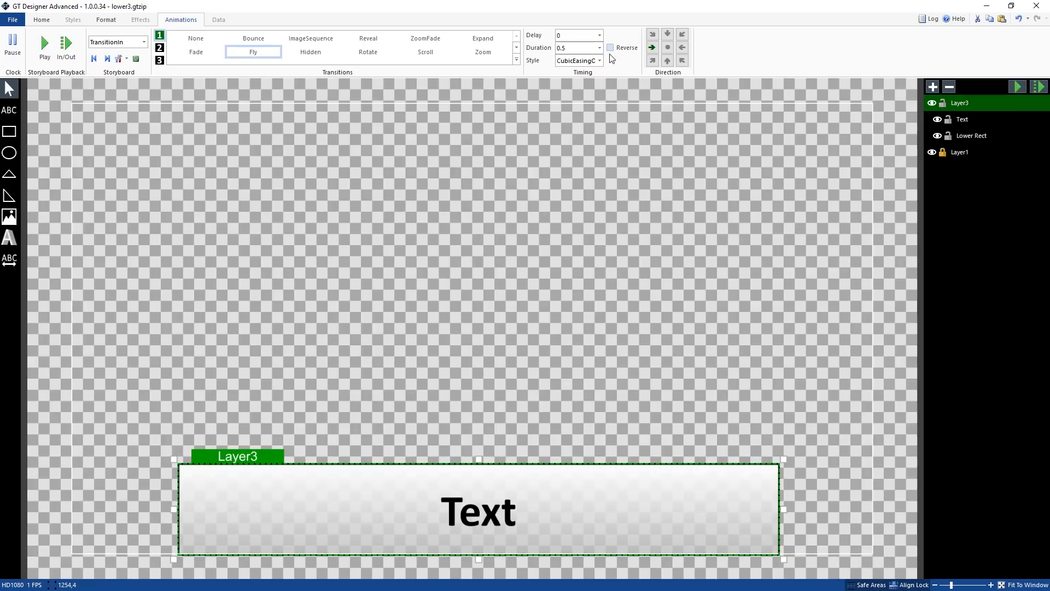
{"action": "left_click", "coordinate": [600, 61]}
{"action": "left_click", "coordinate": [579, 83]}
{"action": "left_click", "coordinate": [1025, 86]}
{"action": "left_click", "coordinate": [599, 61]}
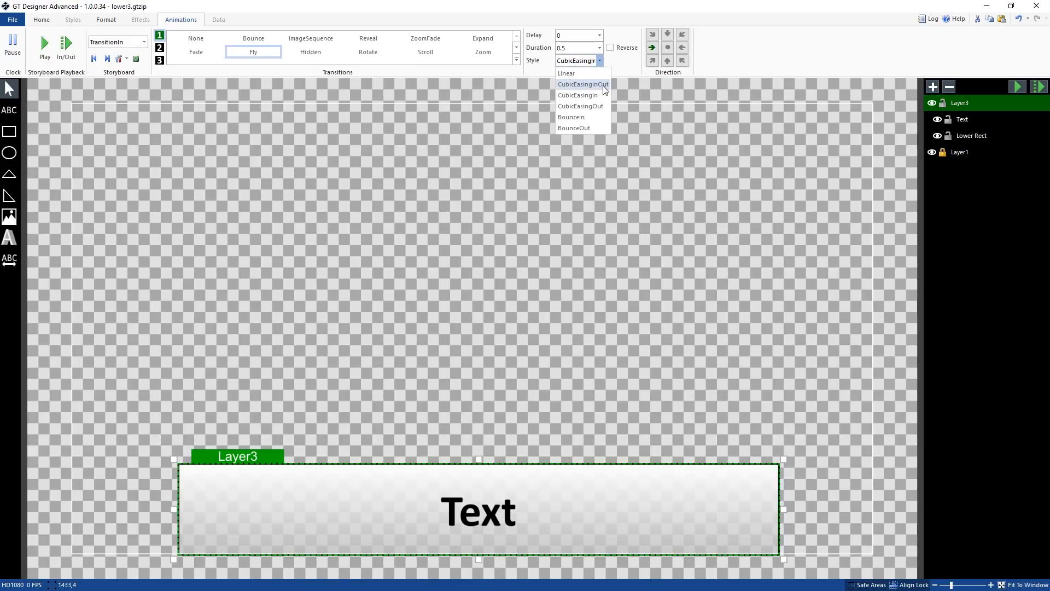
{"action": "left_click", "coordinate": [770, 54]}
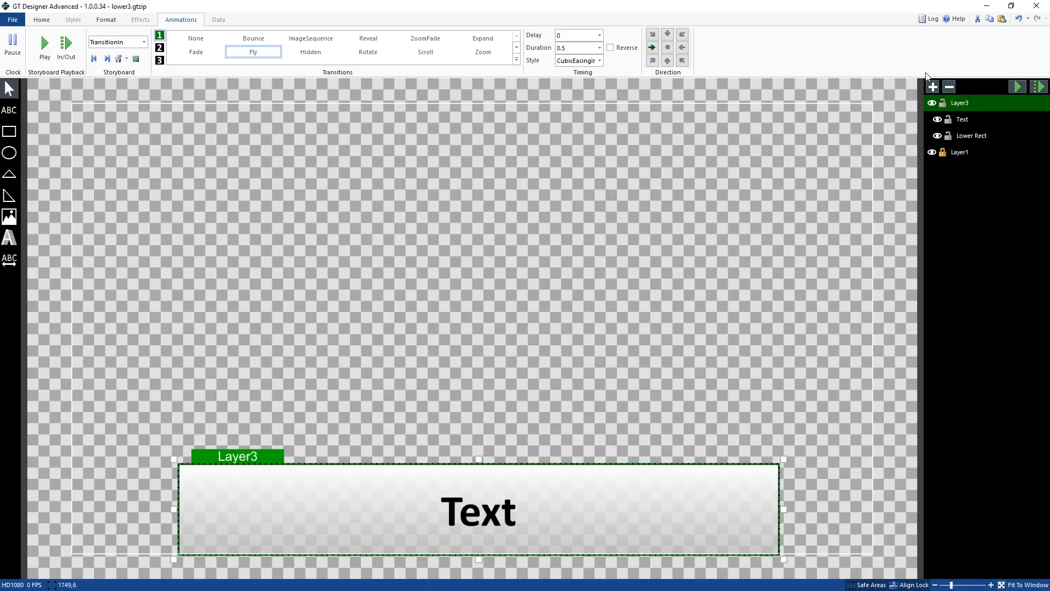
{"action": "left_click", "coordinate": [1038, 89]}
Try a 5-second duration on the second animation slot, then set that slot's transition to None
{"action": "left_click", "coordinate": [160, 49]}
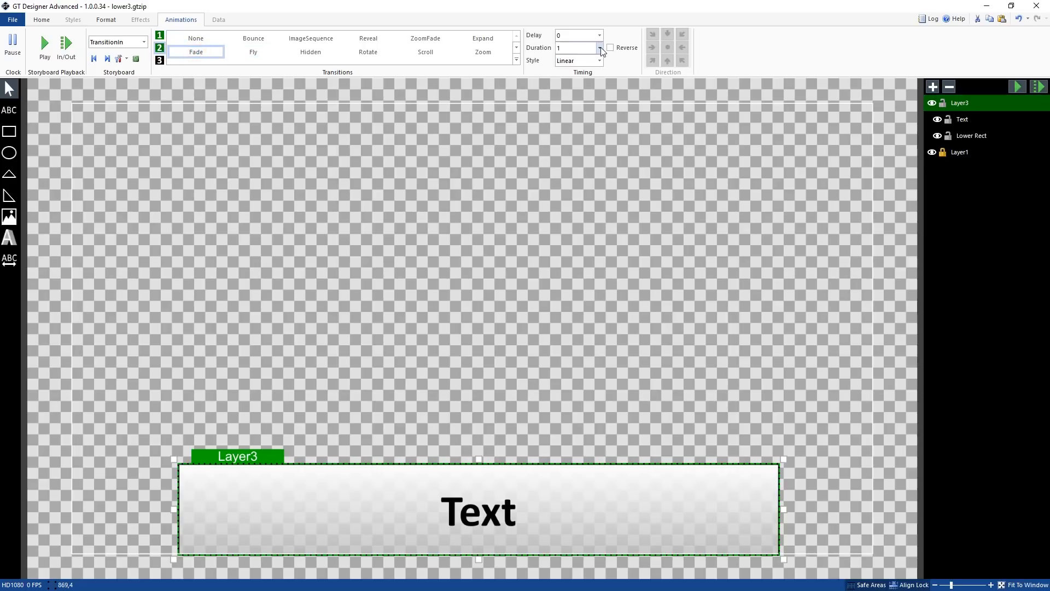
{"action": "left_click", "coordinate": [601, 48]}
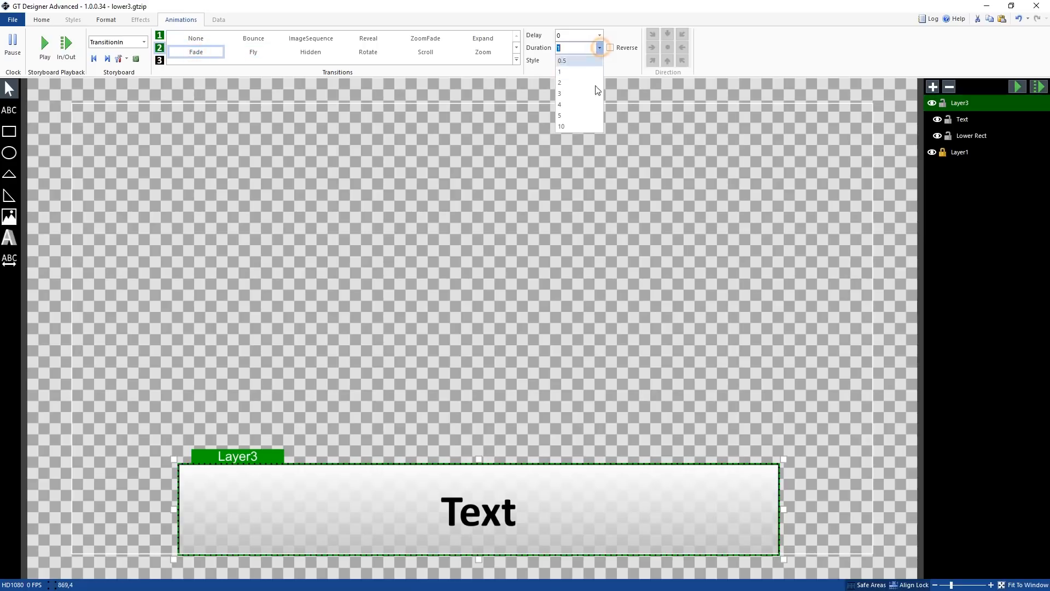
{"action": "left_click", "coordinate": [582, 116]}
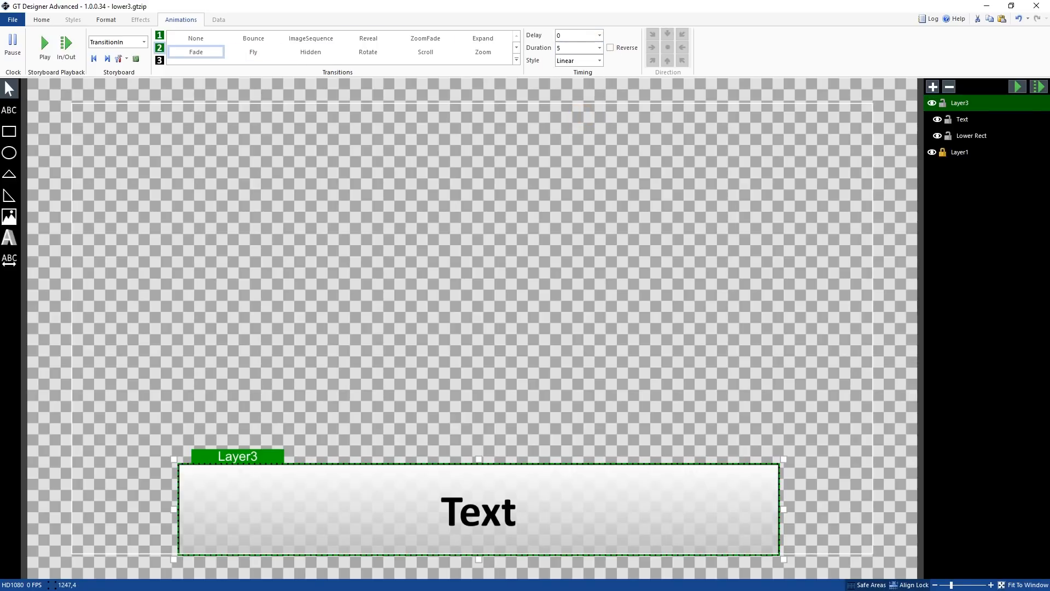
{"action": "left_click", "coordinate": [1039, 86]}
{"action": "left_click", "coordinate": [213, 45]}
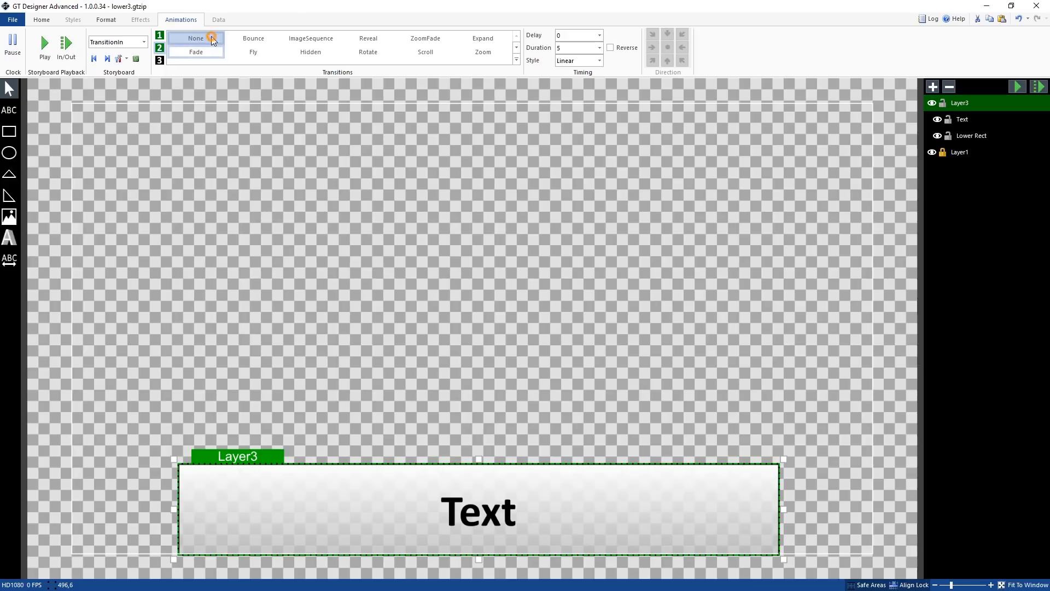
Review the three TransitionIn animation slots and the list of all animations for the group
{"action": "left_click", "coordinate": [159, 33]}
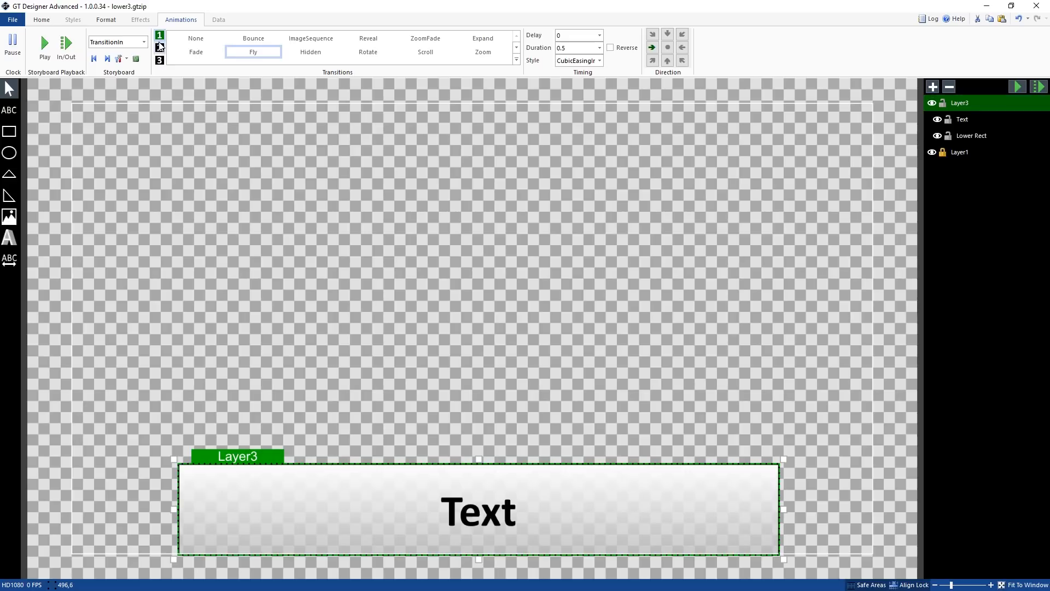
{"action": "left_click", "coordinate": [159, 48]}
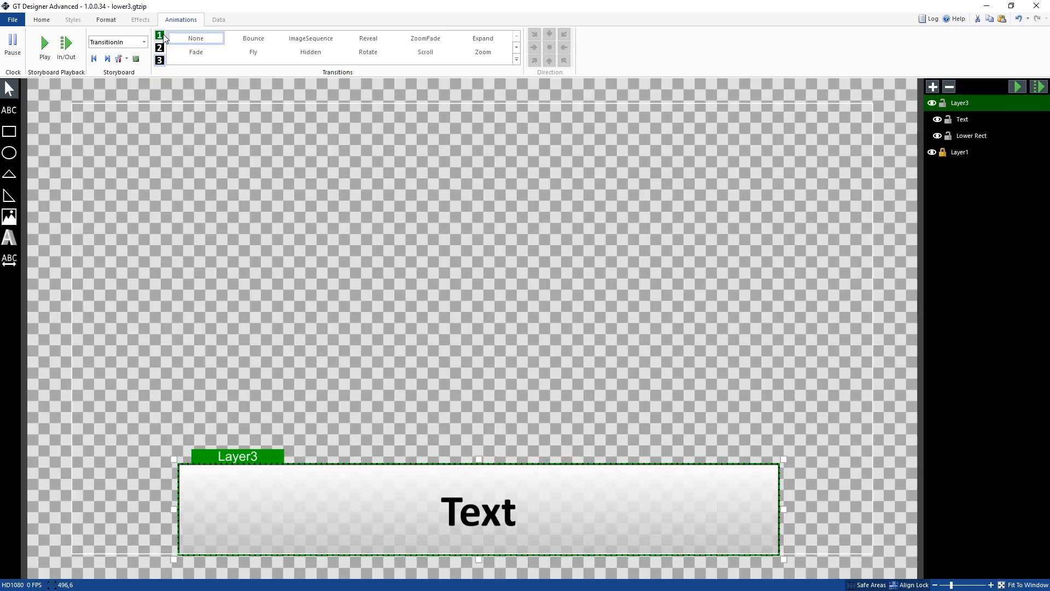
{"action": "left_click", "coordinate": [165, 37]}
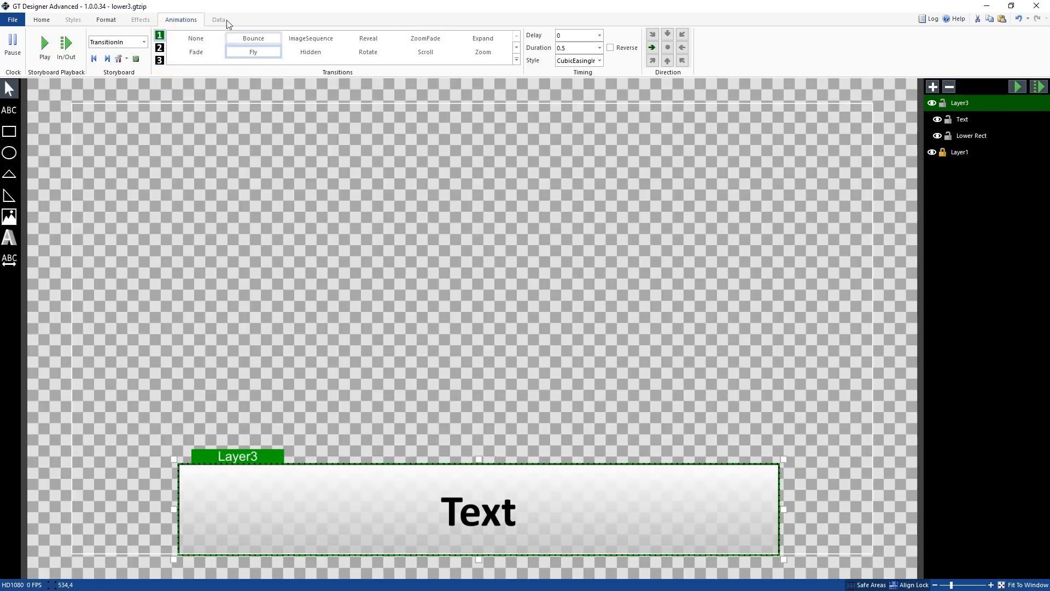
{"action": "left_click", "coordinate": [160, 60]}
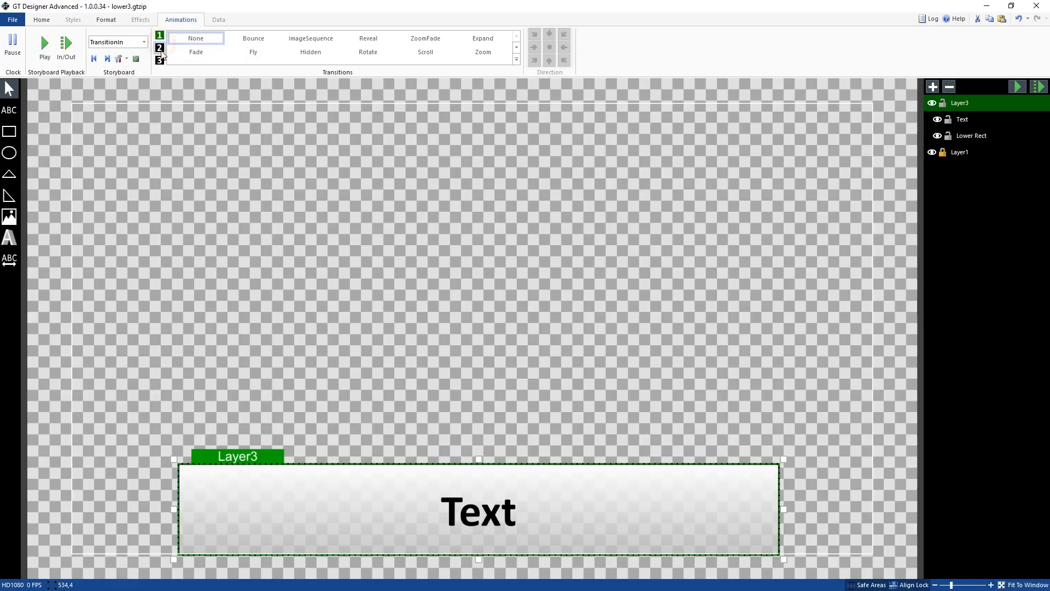
{"action": "left_click", "coordinate": [160, 36]}
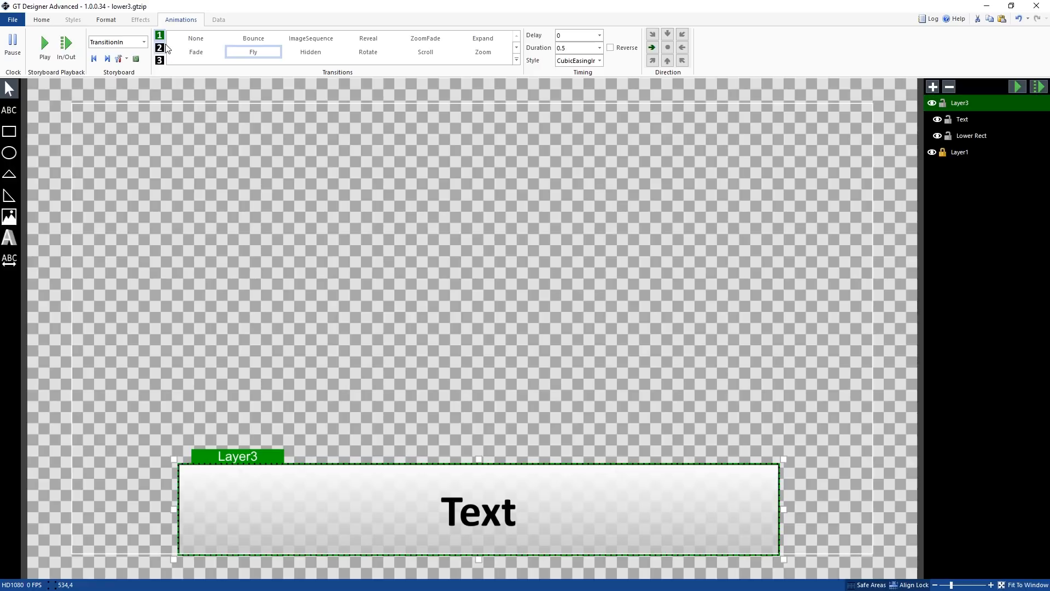
{"action": "left_click", "coordinate": [136, 59]}
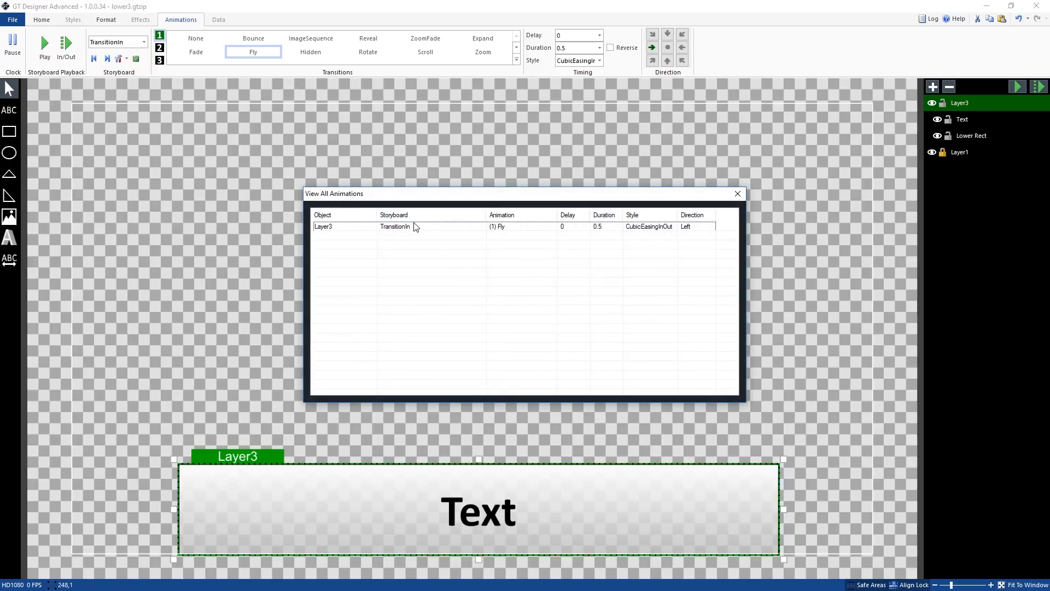
{"action": "left_click", "coordinate": [738, 193]}
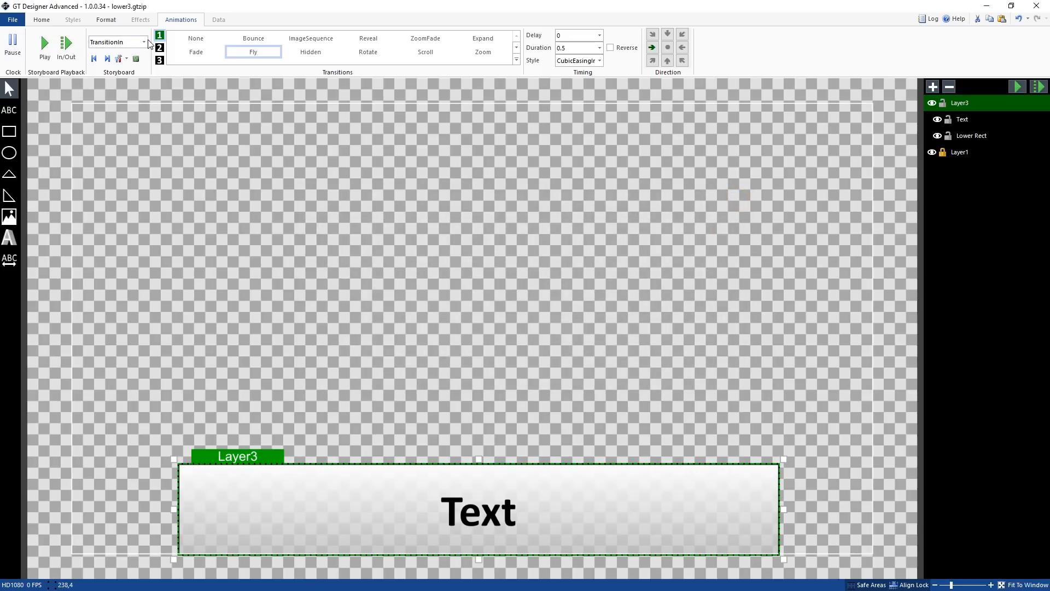
Switch the storyboard to TransitionOut and apply a Reveal transition lasting 0.5 seconds
{"action": "left_click", "coordinate": [144, 42]}
{"action": "left_click", "coordinate": [145, 62]}
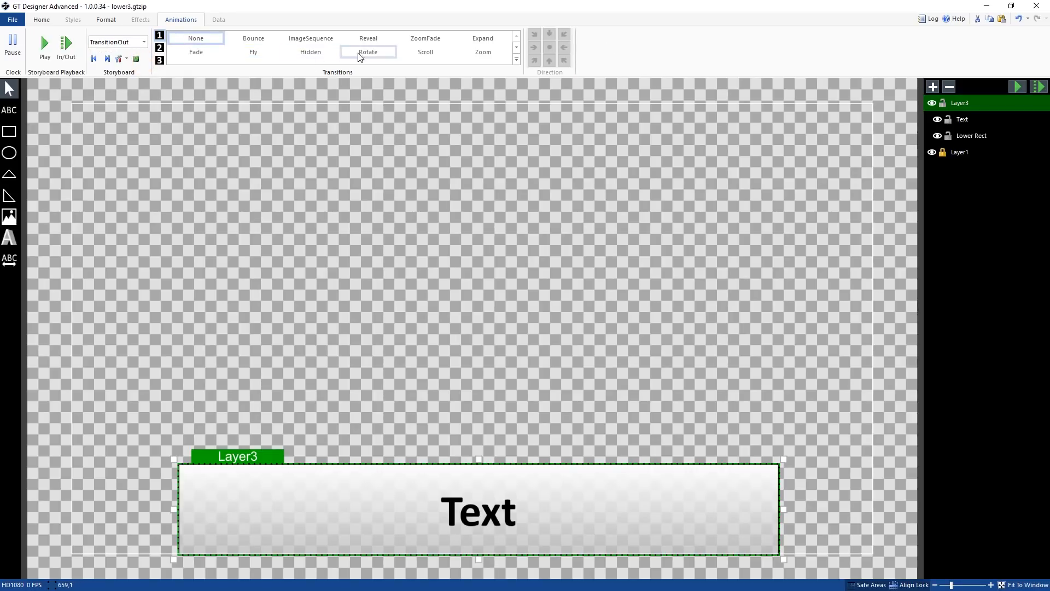
{"action": "left_click", "coordinate": [371, 41]}
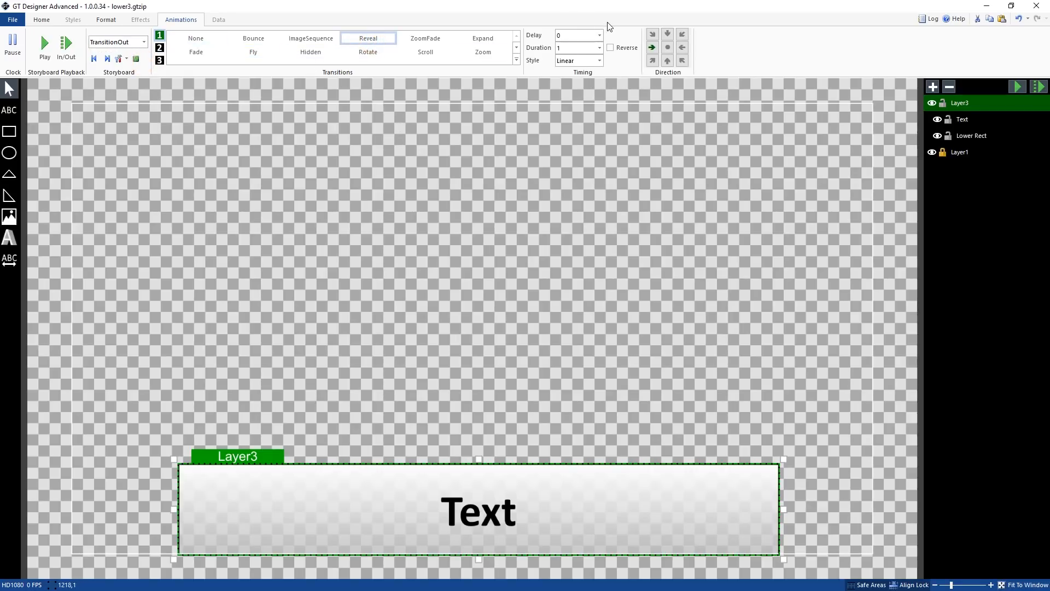
{"action": "left_click", "coordinate": [599, 48]}
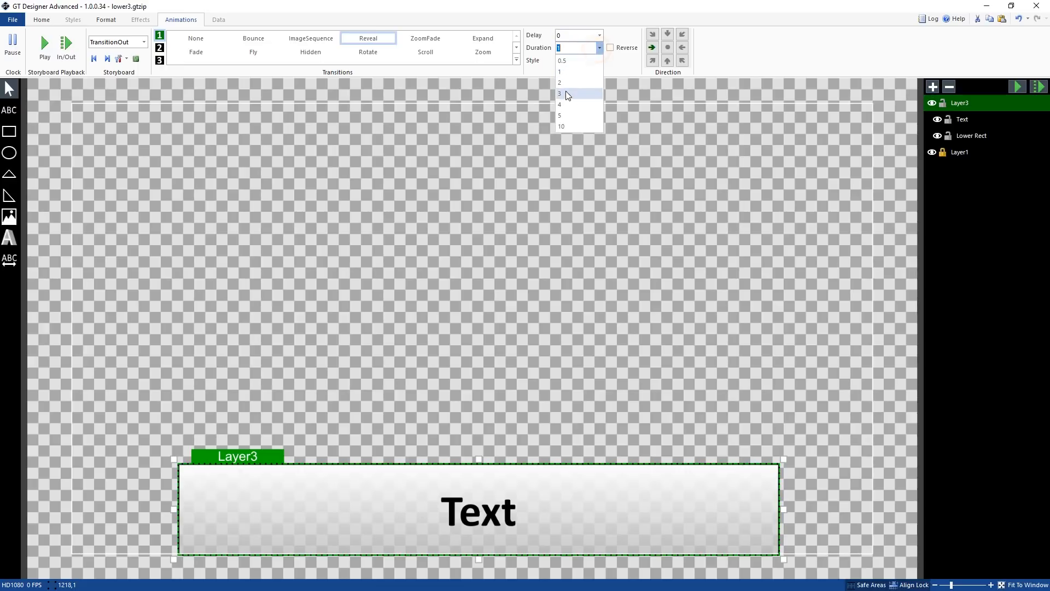
{"action": "left_click", "coordinate": [576, 60]}
Set the TransitionOut Reveal direction to rightward and preview the animation
{"action": "left_click", "coordinate": [667, 47]}
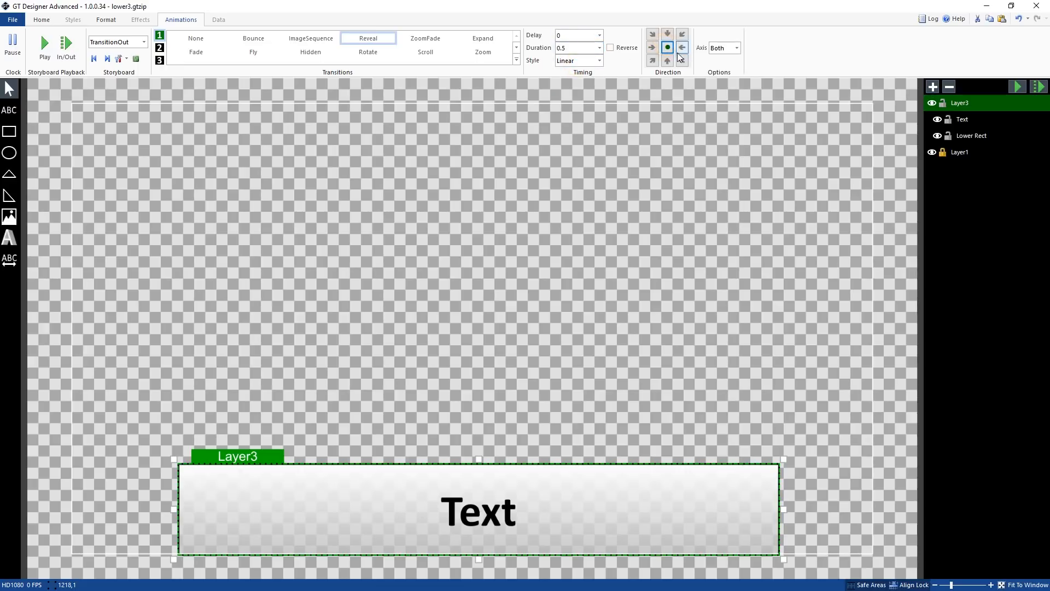
{"action": "left_click", "coordinate": [733, 49]}
{"action": "left_click", "coordinate": [727, 70]}
{"action": "left_click", "coordinate": [1040, 88]}
{"action": "left_click", "coordinate": [652, 48]}
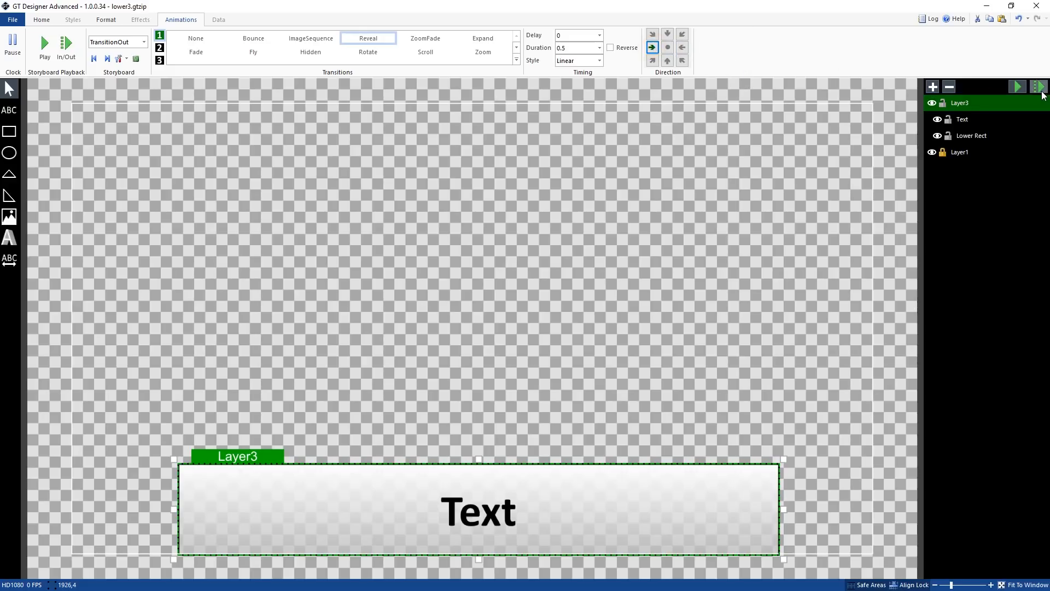
{"action": "left_click", "coordinate": [1039, 88]}
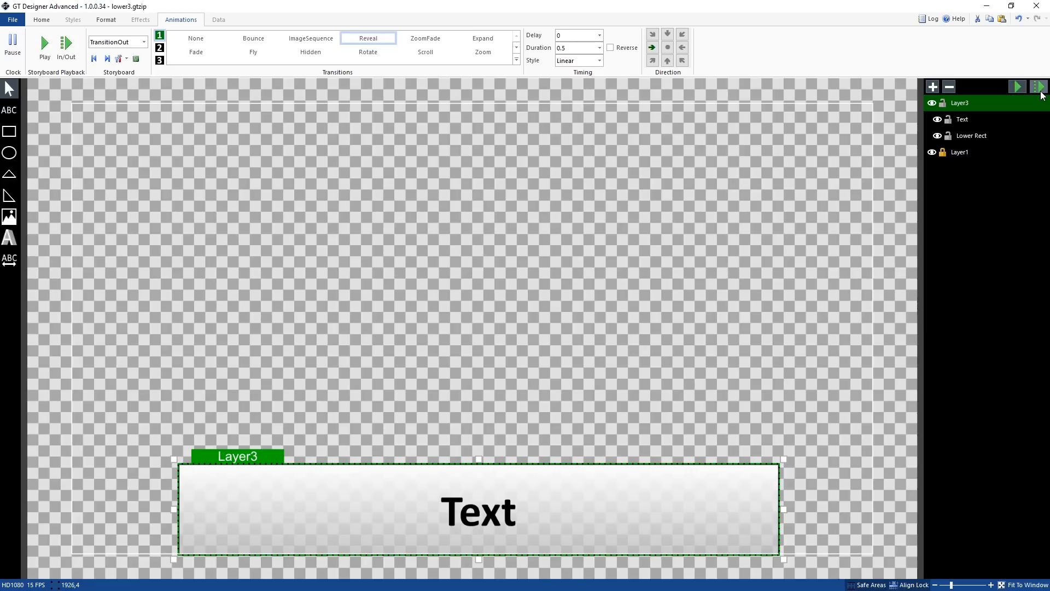
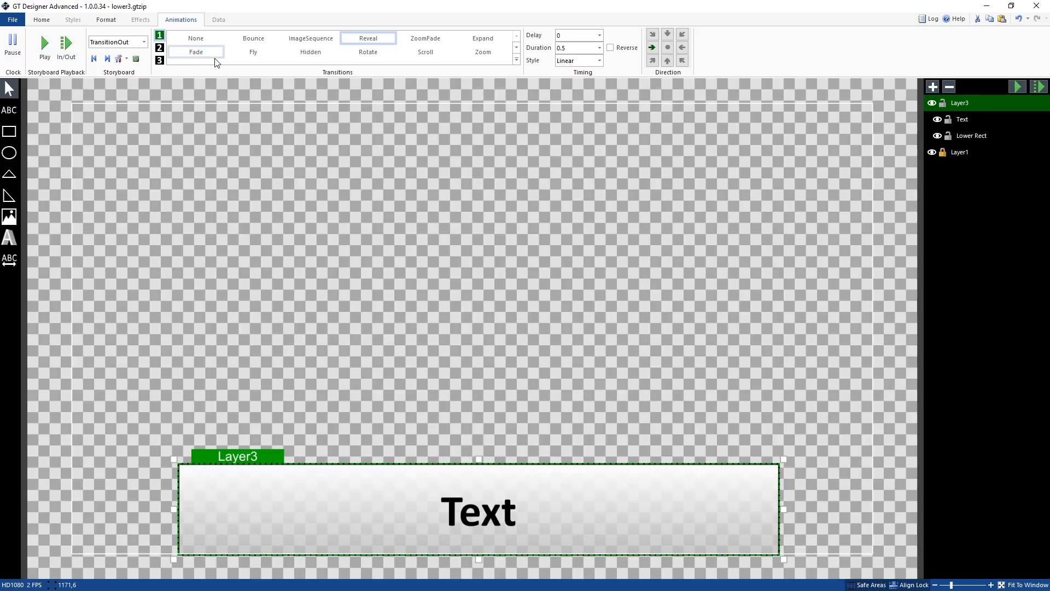
Set the TransitionOut animation to None and switch the storyboard back to TransitionIn
{"action": "left_click", "coordinate": [198, 39]}
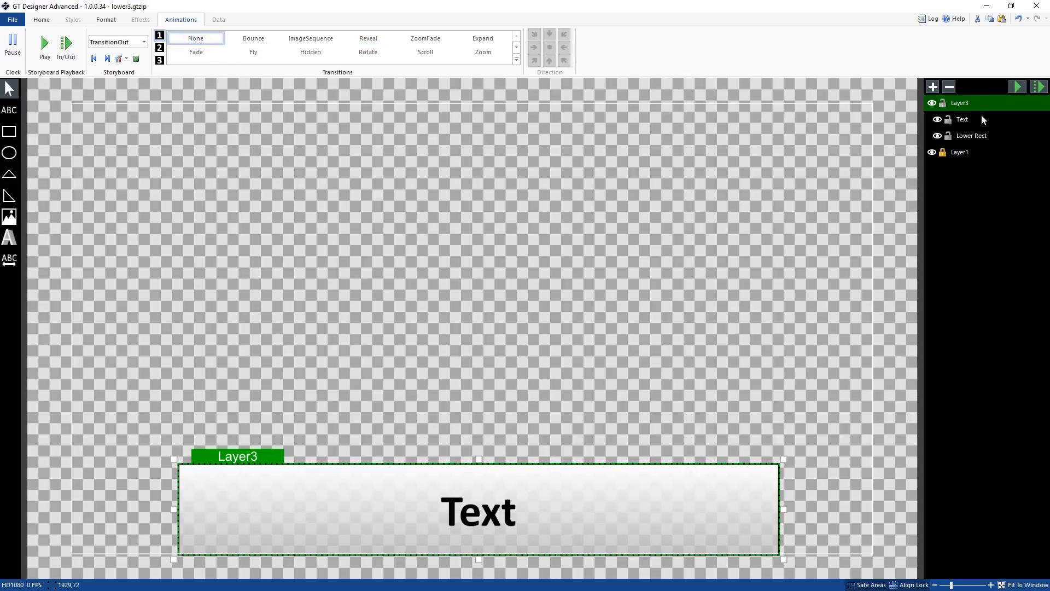
{"action": "left_click", "coordinate": [126, 41]}
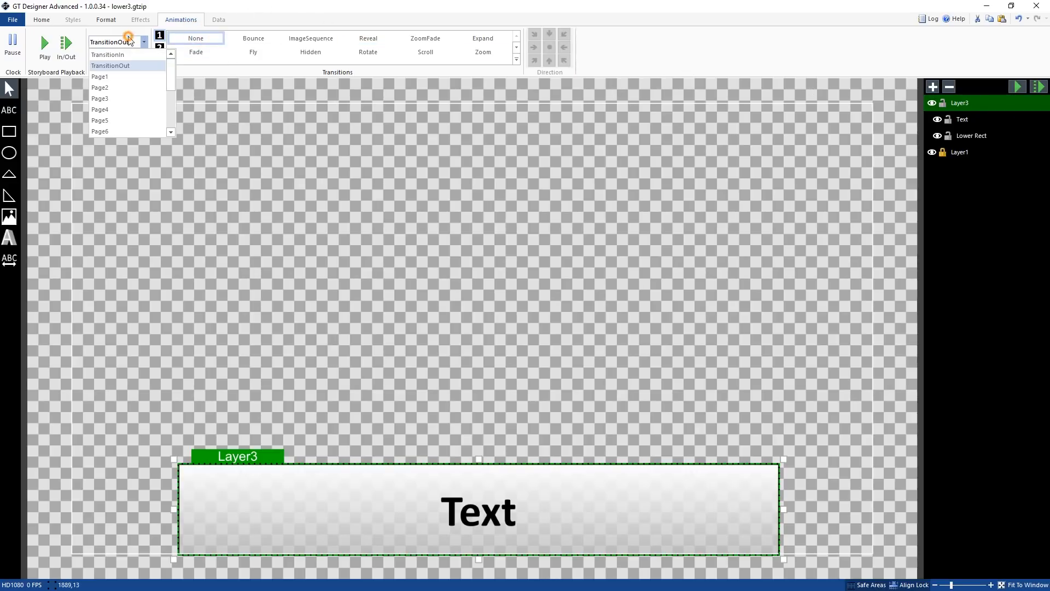
{"action": "left_click", "coordinate": [131, 55]}
{"action": "left_click", "coordinate": [207, 38]}
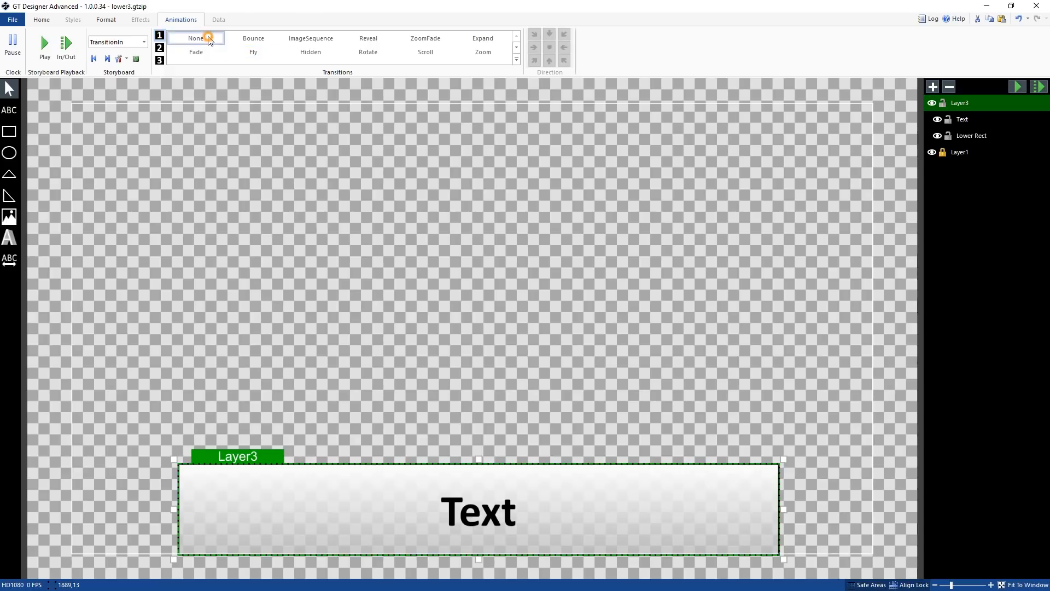
{"action": "left_click", "coordinate": [144, 42]}
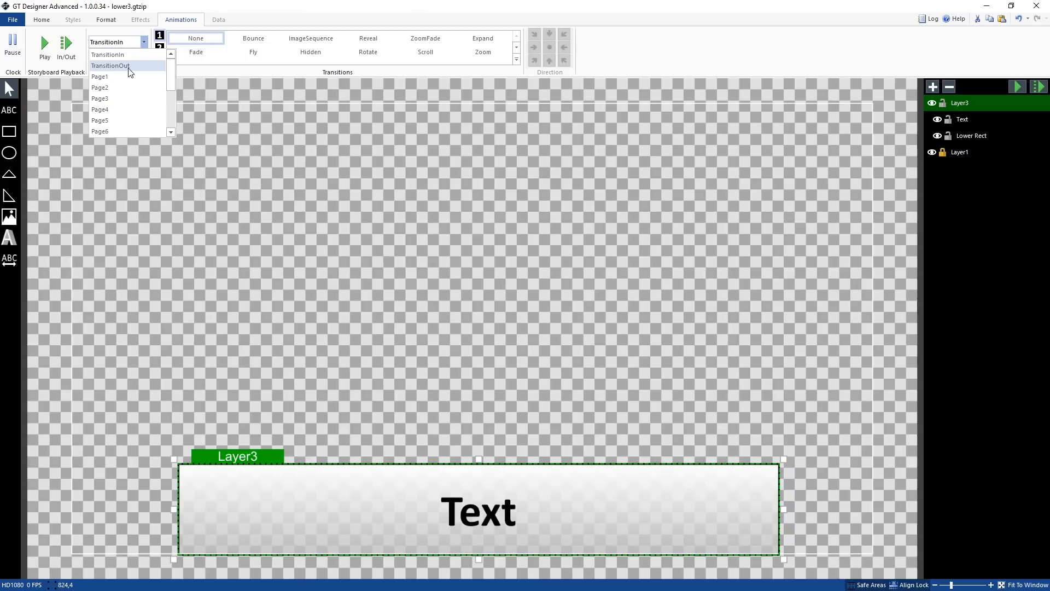
{"action": "left_click", "coordinate": [741, 17]}
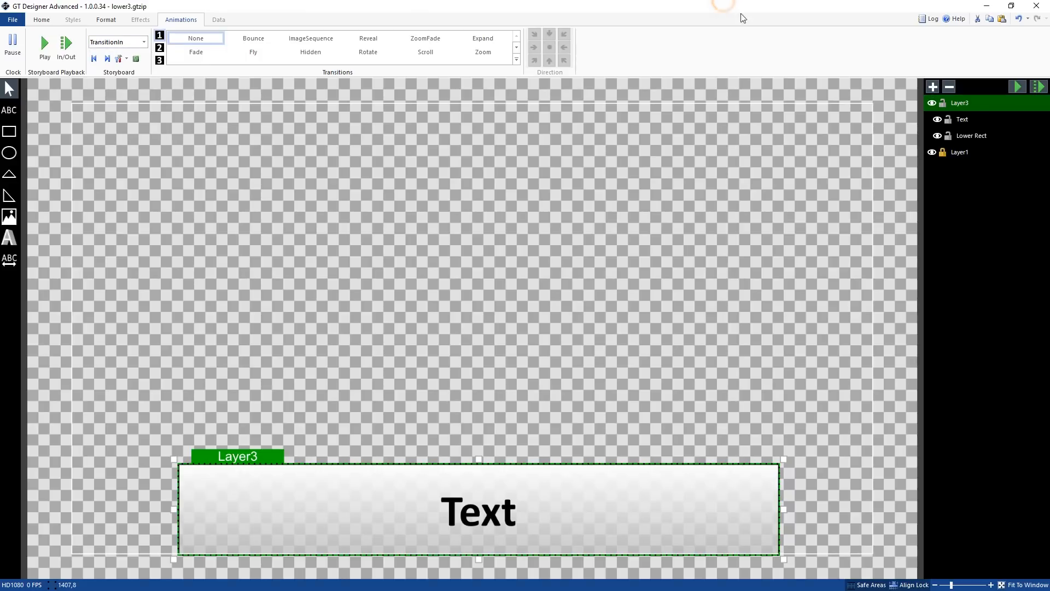
Apply a Fly transition to the Text layer in the TransitionIn storyboard and preview the animation
{"action": "left_click", "coordinate": [958, 118]}
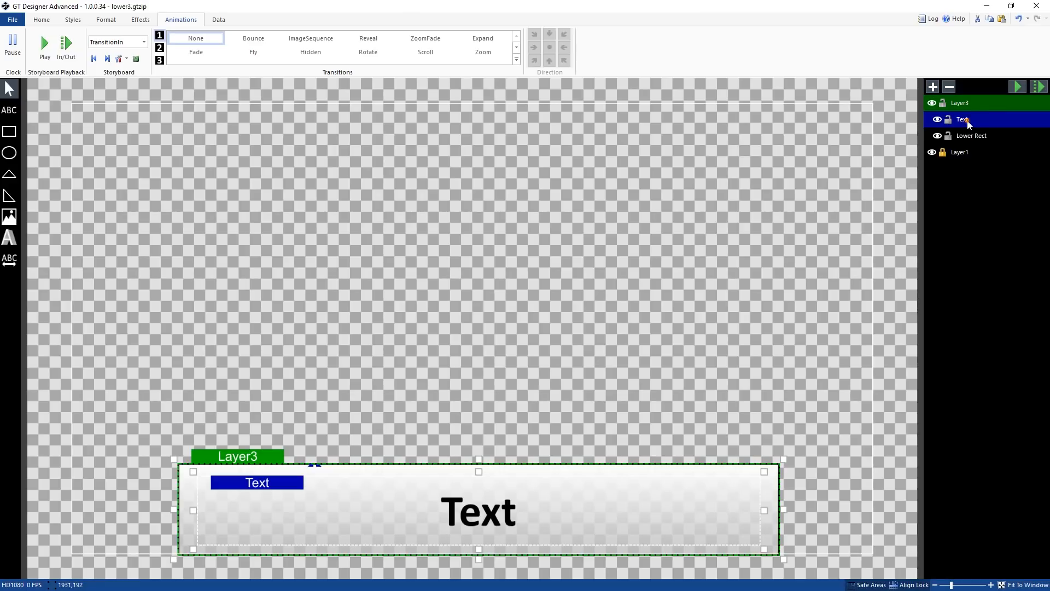
{"action": "left_click", "coordinate": [970, 137]}
{"action": "left_click", "coordinate": [966, 120]}
{"action": "left_click", "coordinate": [970, 136]}
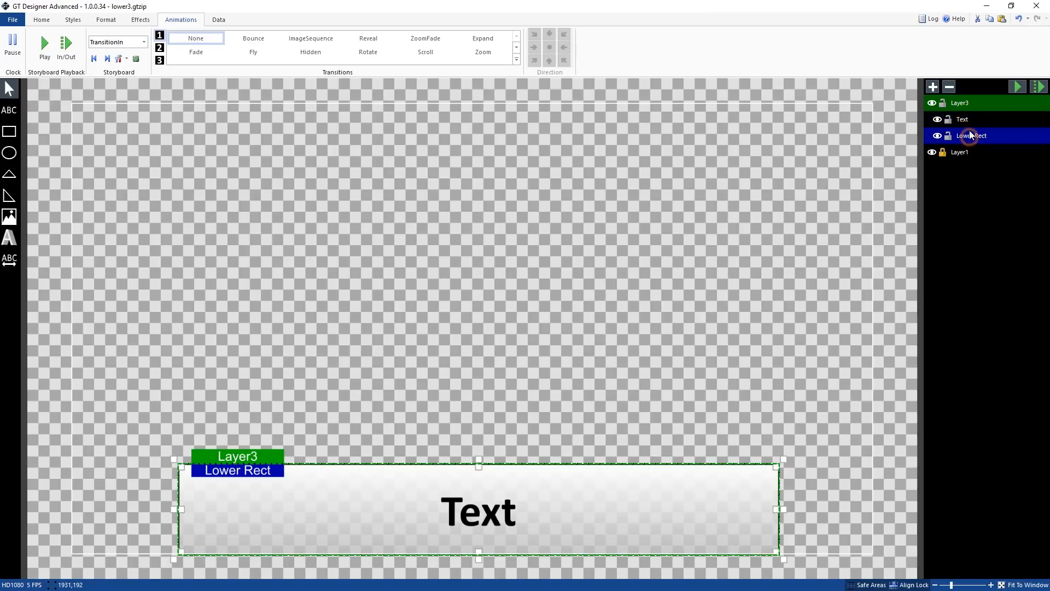
{"action": "left_click", "coordinate": [968, 119]}
{"action": "left_click", "coordinate": [253, 52]}
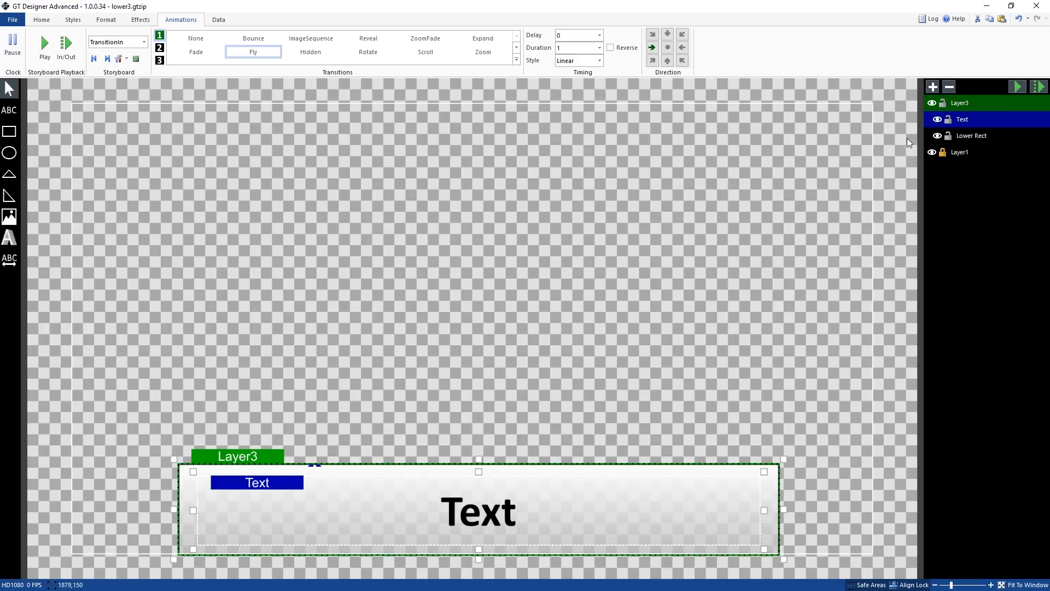
{"action": "left_click", "coordinate": [1041, 87]}
Apply a Fly transition to the Lower Rect layer and preview the animation
{"action": "left_click", "coordinate": [992, 135]}
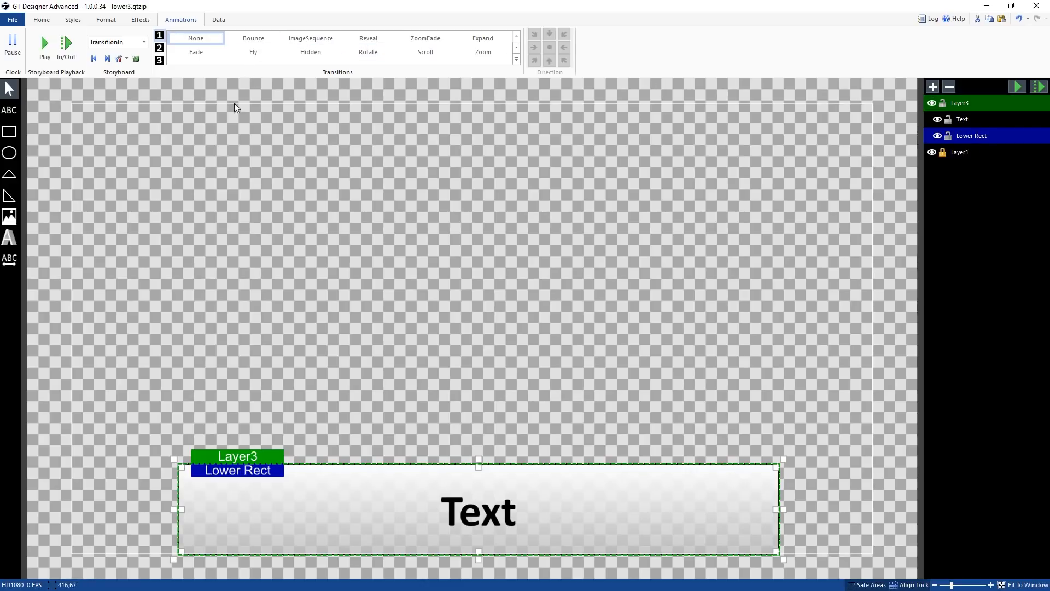
{"action": "left_click", "coordinate": [246, 51]}
{"action": "left_click", "coordinate": [1017, 86]}
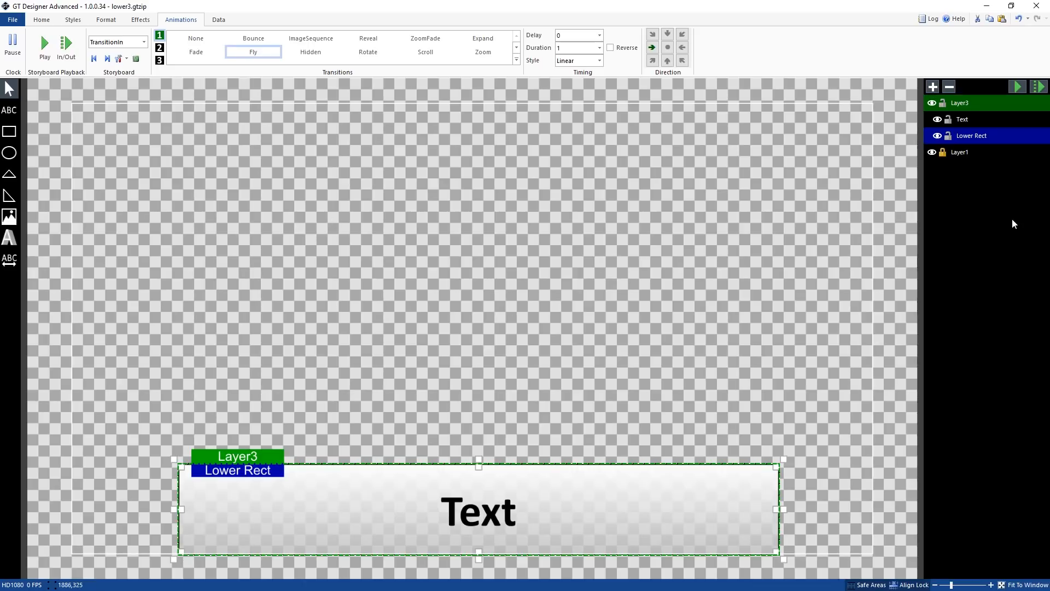
{"action": "left_click", "coordinate": [972, 155]}
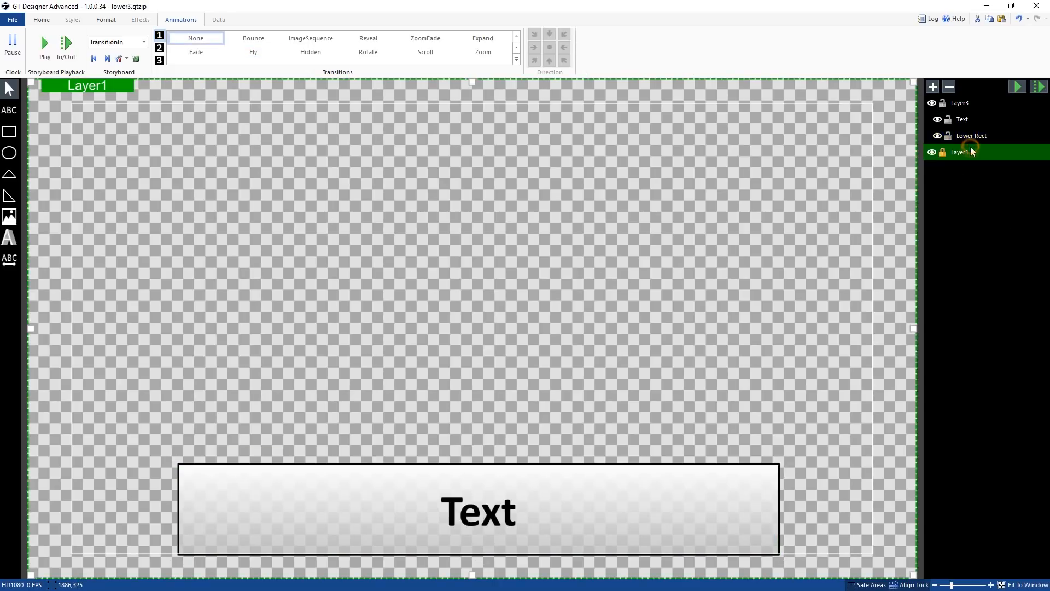
{"action": "left_click", "coordinate": [976, 120]}
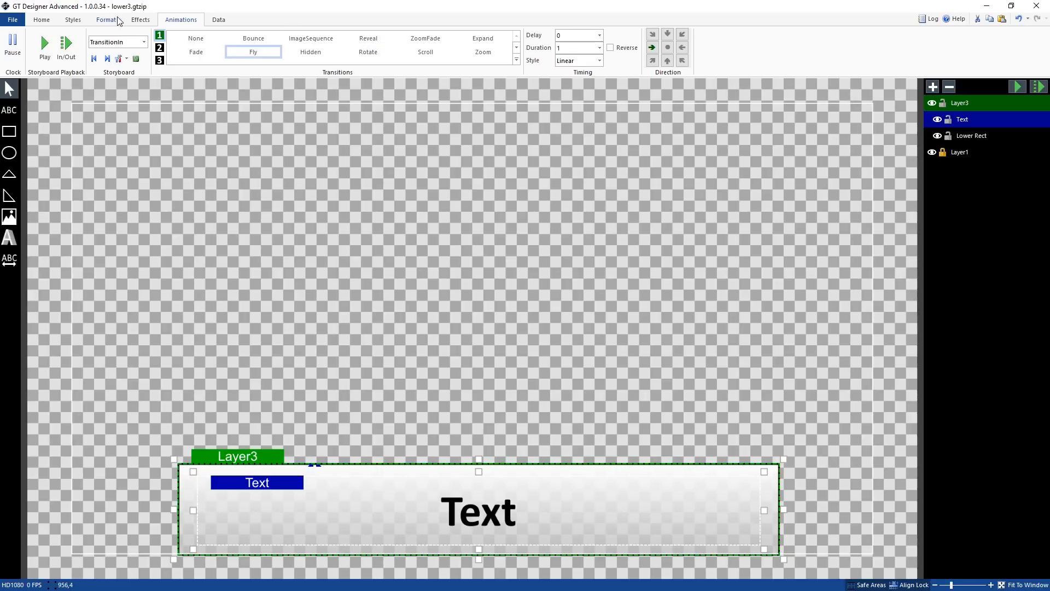
{"action": "left_click", "coordinate": [141, 21]}
{"action": "left_click", "coordinate": [107, 22]}
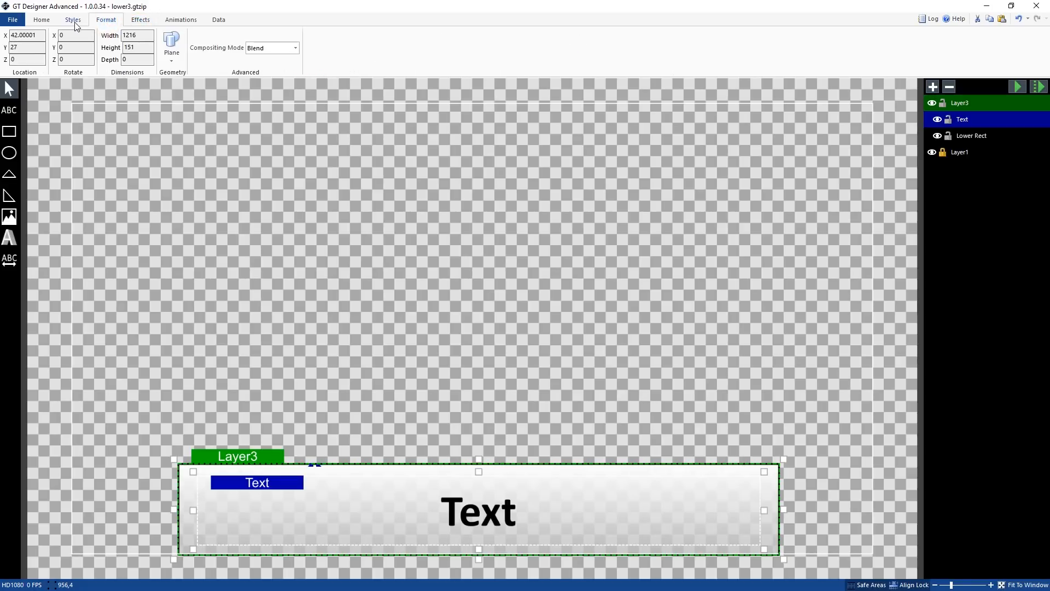
{"action": "left_click", "coordinate": [75, 23]}
{"action": "left_click", "coordinate": [38, 21]}
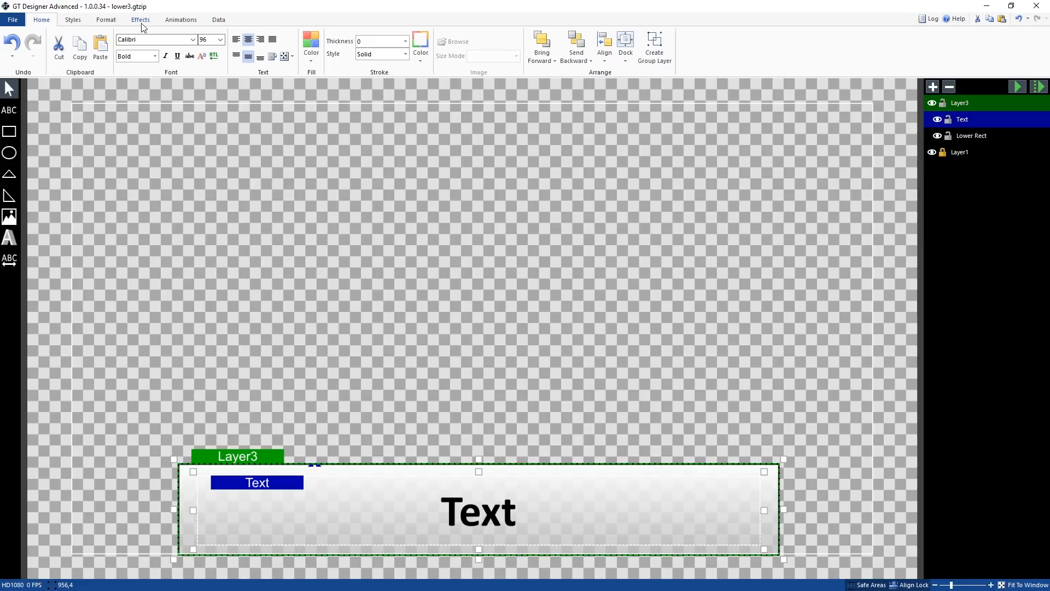
Insert the image 'vMix Cube image.png' into the lower-third group
{"action": "left_click", "coordinate": [9, 217]}
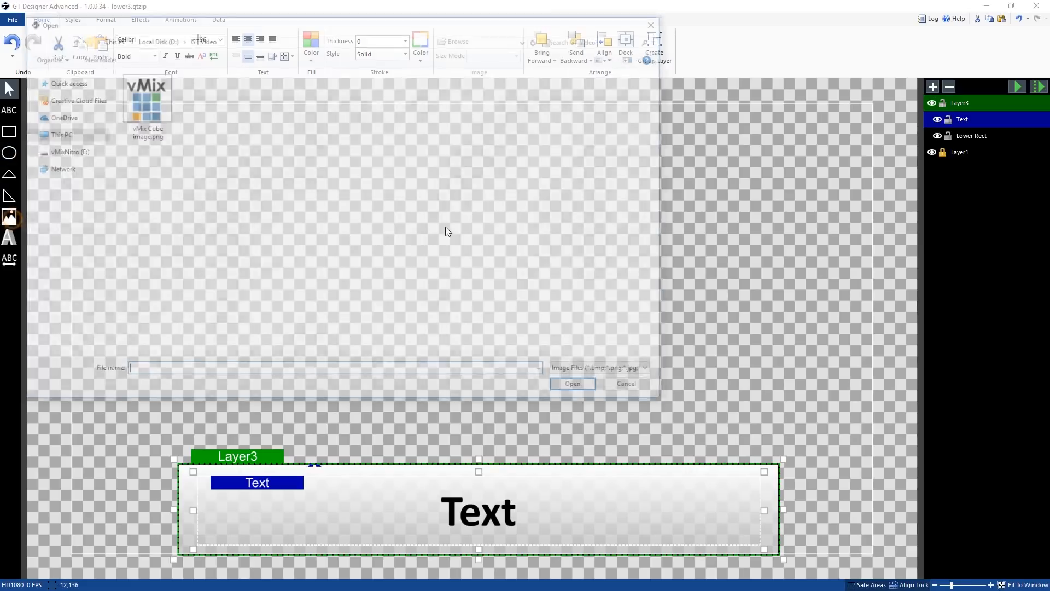
{"action": "left_click", "coordinate": [149, 109]}
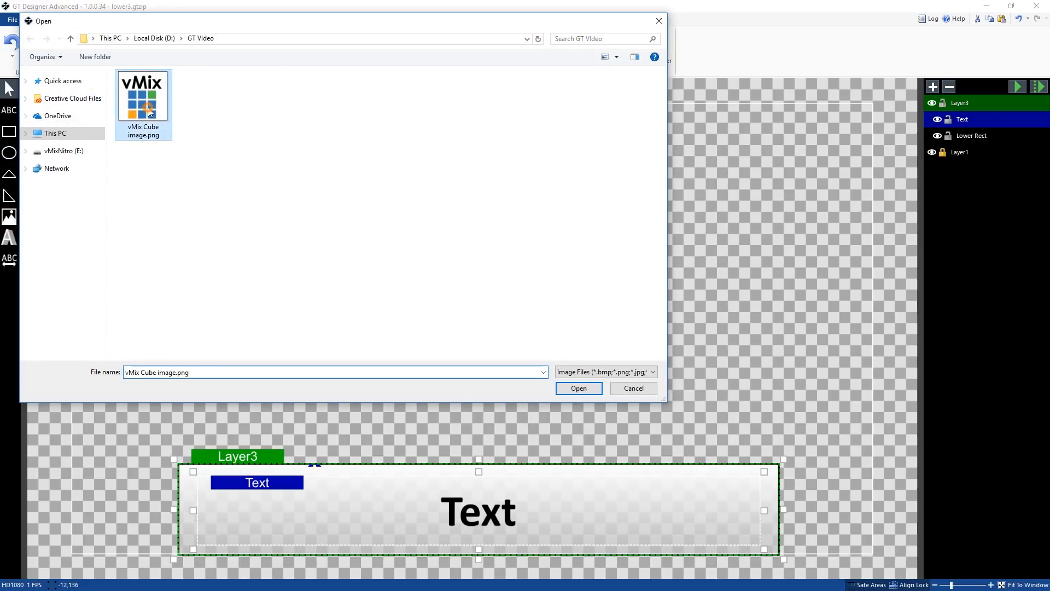
{"action": "left_click", "coordinate": [588, 392]}
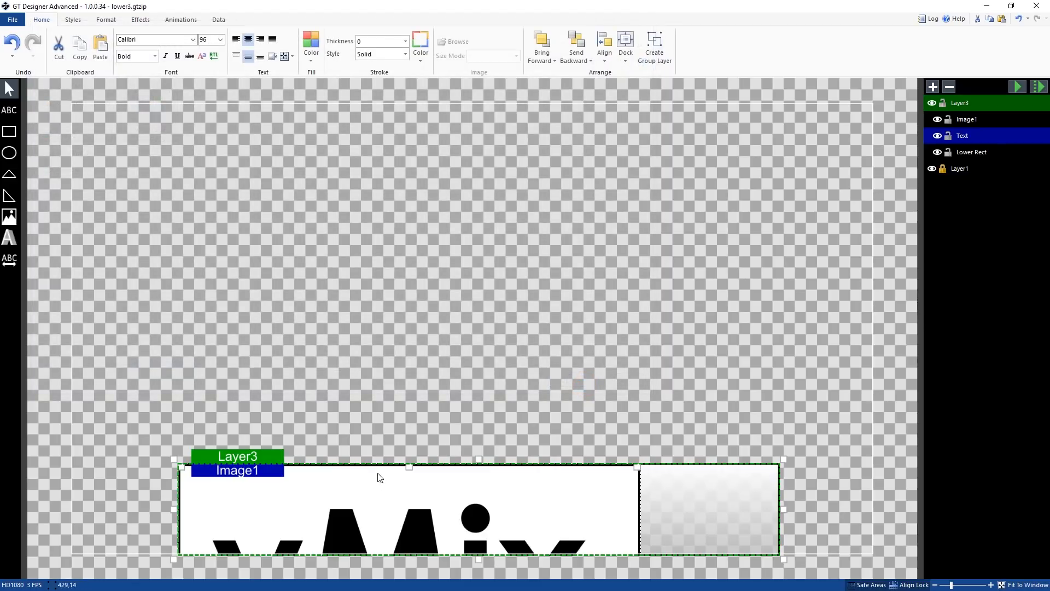
{"action": "left_click", "coordinate": [410, 487]}
{"action": "left_click_drag", "start_coordinate": [412, 486], "coordinate": [451, 502]}
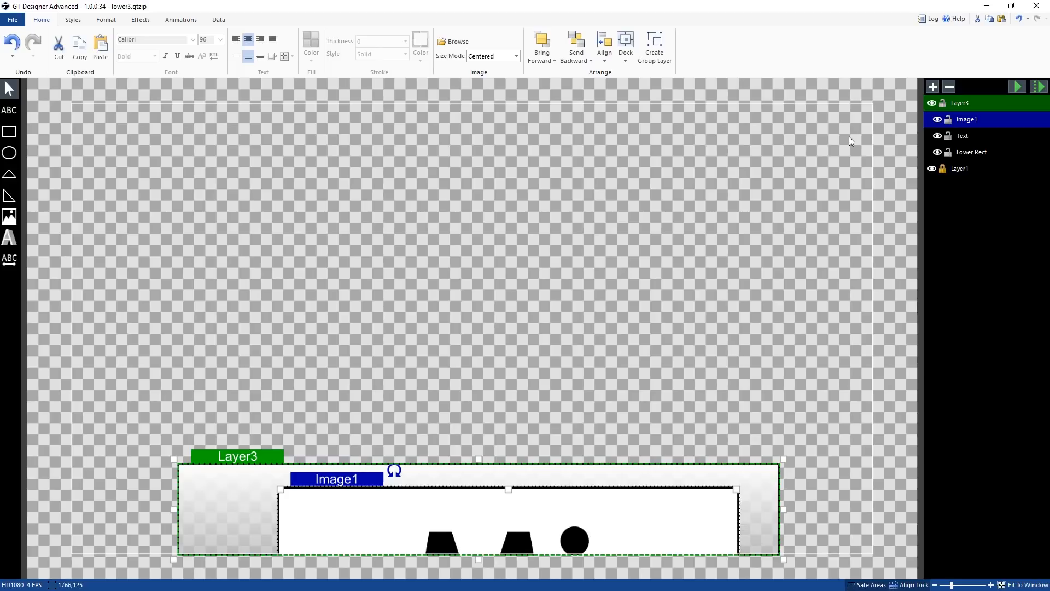
Add a new layer and move the vMix image into Layer4
{"action": "left_click", "coordinate": [933, 86]}
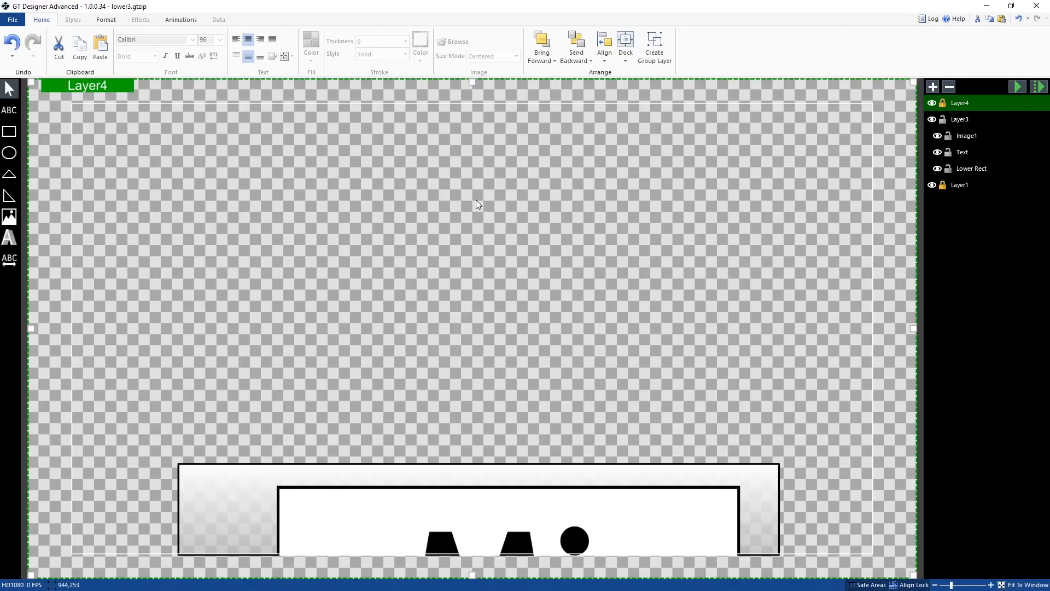
{"action": "left_click", "coordinate": [978, 169]}
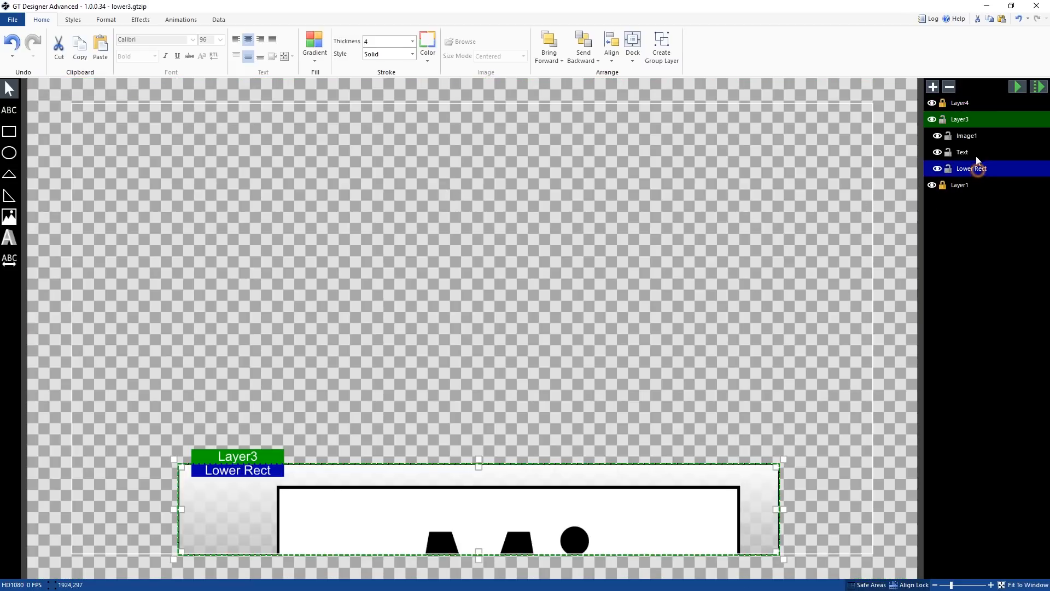
{"action": "left_click", "coordinate": [976, 153], "text": "ctrl"}
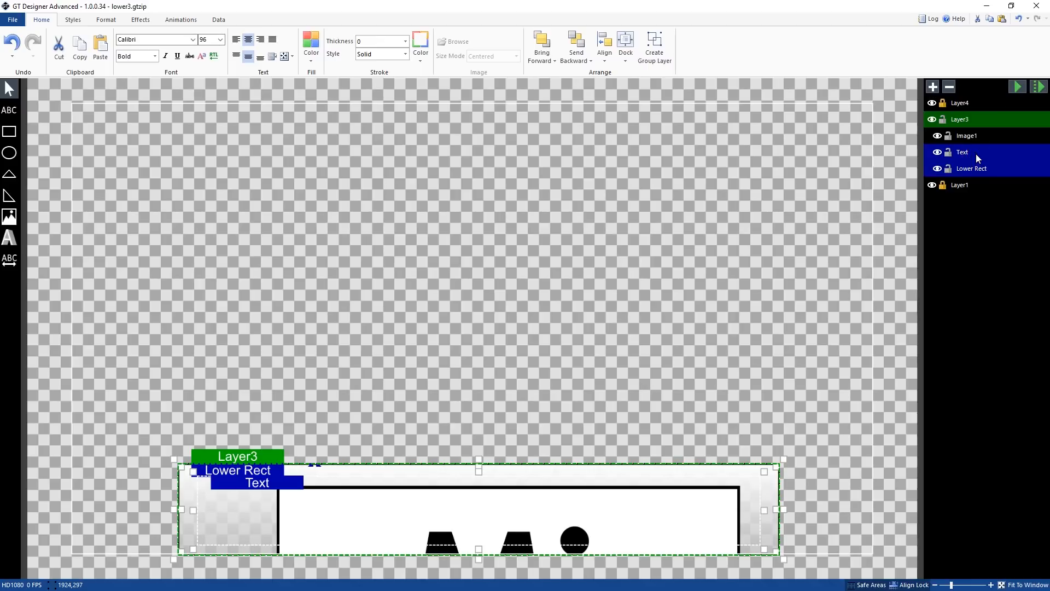
{"action": "left_click", "coordinate": [988, 185]}
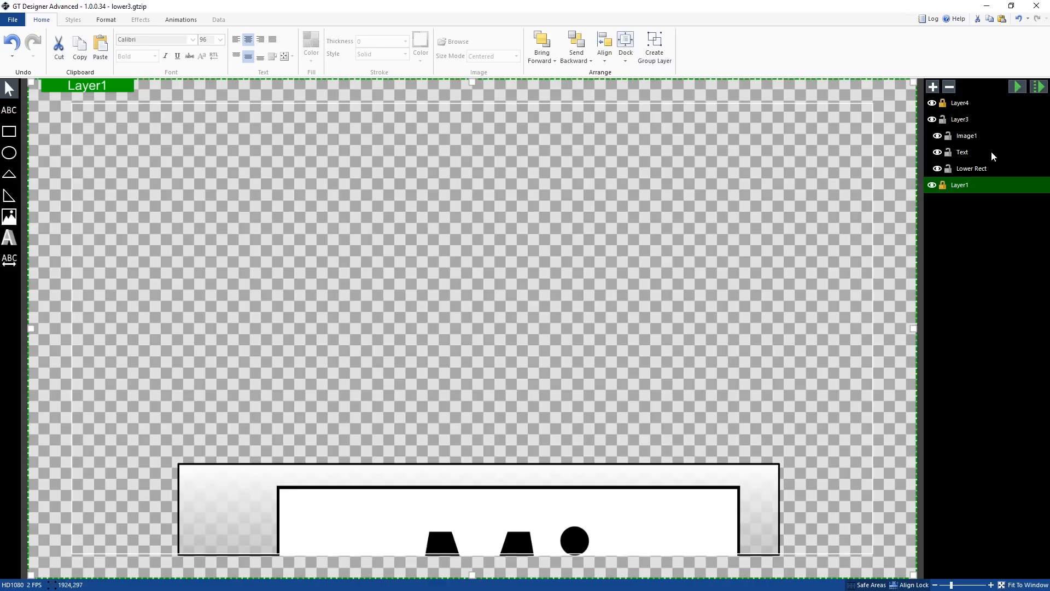
{"action": "left_click", "coordinate": [964, 107]}
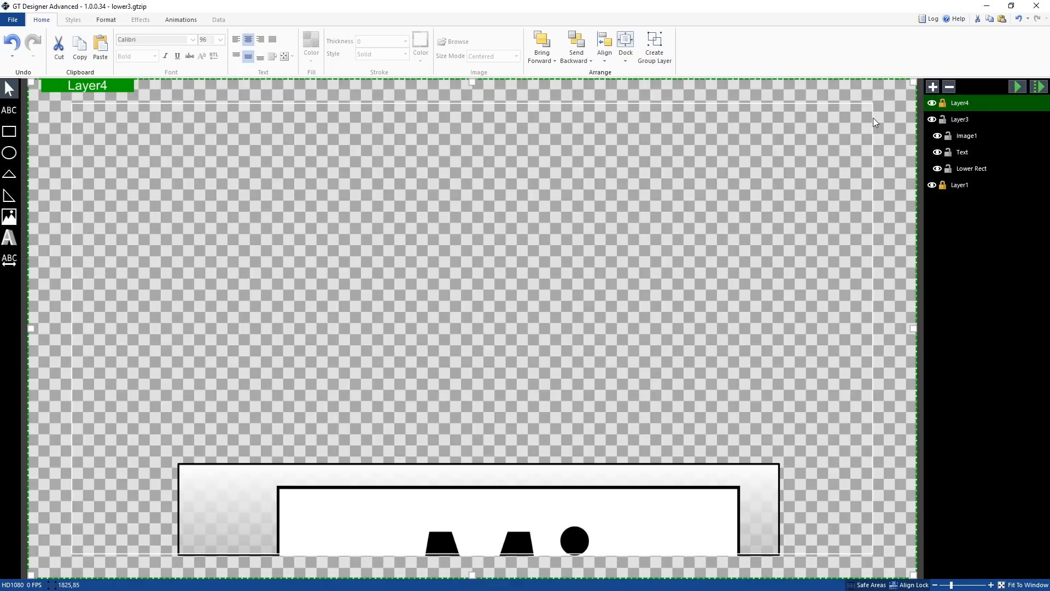
{"action": "left_click", "coordinate": [975, 138]}
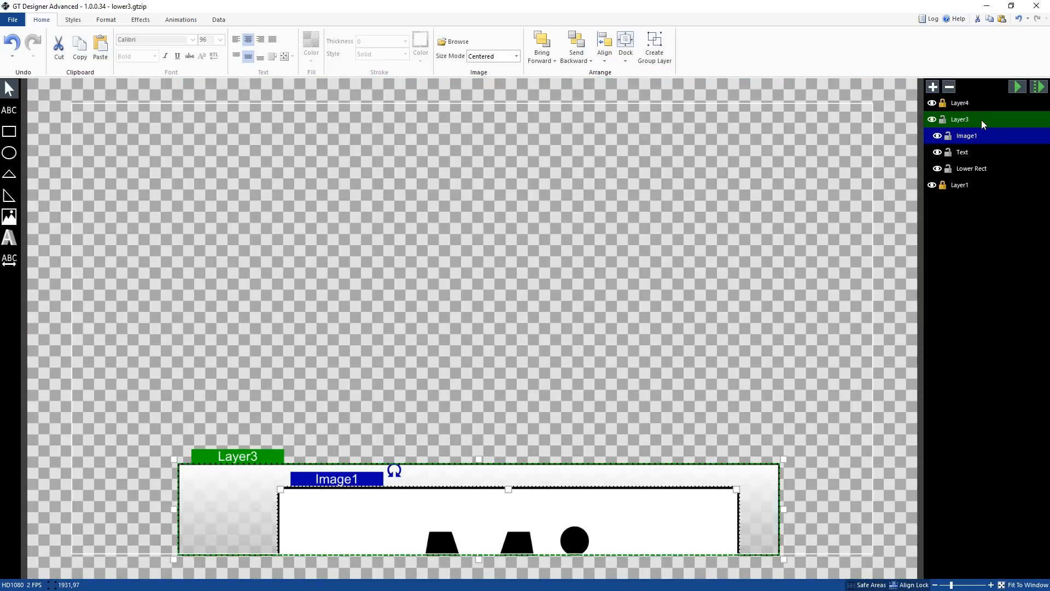
{"action": "left_click_drag", "start_coordinate": [964, 112], "coordinate": [962, 104]}
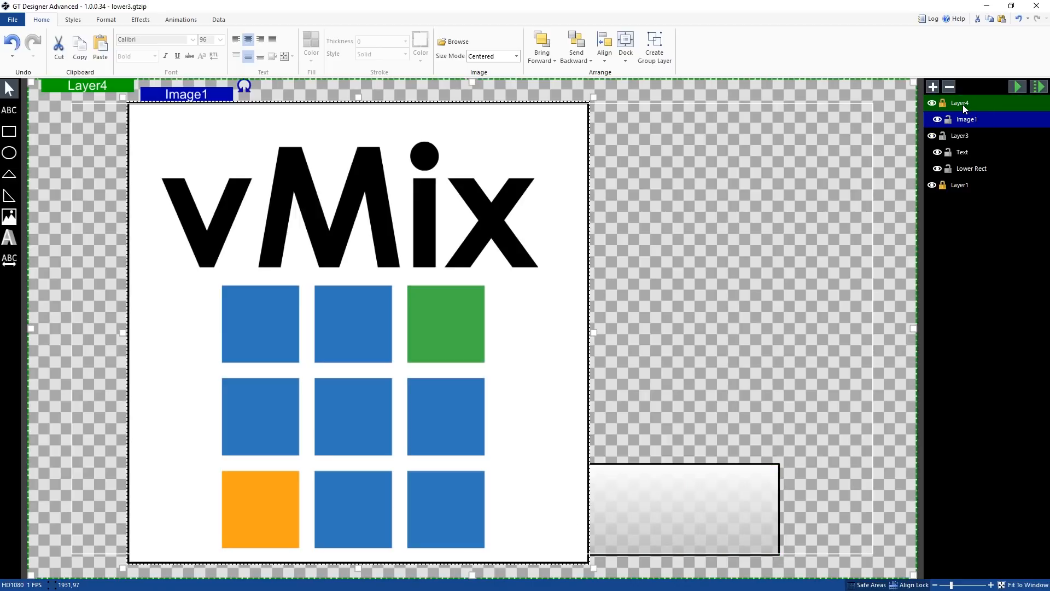
Shrink the vMix image to roughly a third of the frame's height on the canvas
{"action": "left_click_drag", "start_coordinate": [464, 261], "coordinate": [505, 266]}
{"action": "left_click_drag", "start_coordinate": [585, 101], "coordinate": [513, 180]}
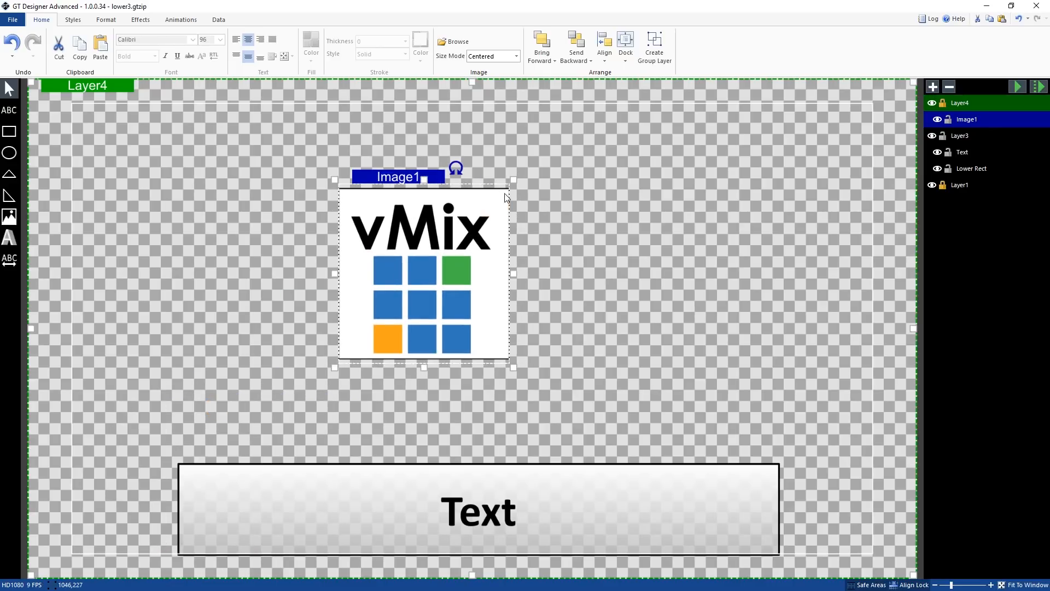
{"action": "left_click", "coordinate": [527, 152]}
{"action": "left_click", "coordinate": [426, 208]}
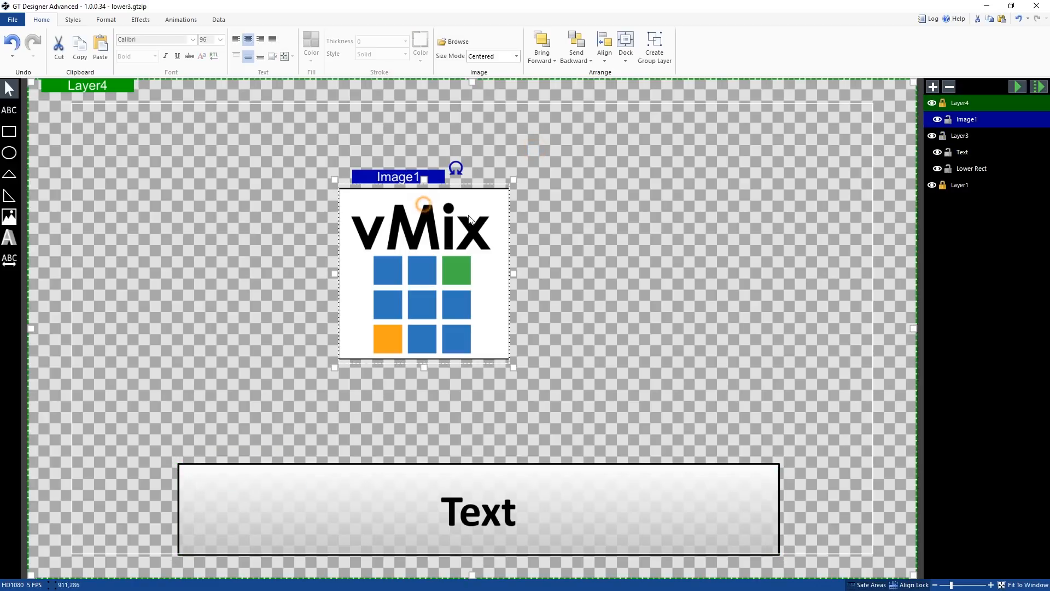
{"action": "right_click", "coordinate": [406, 201]}
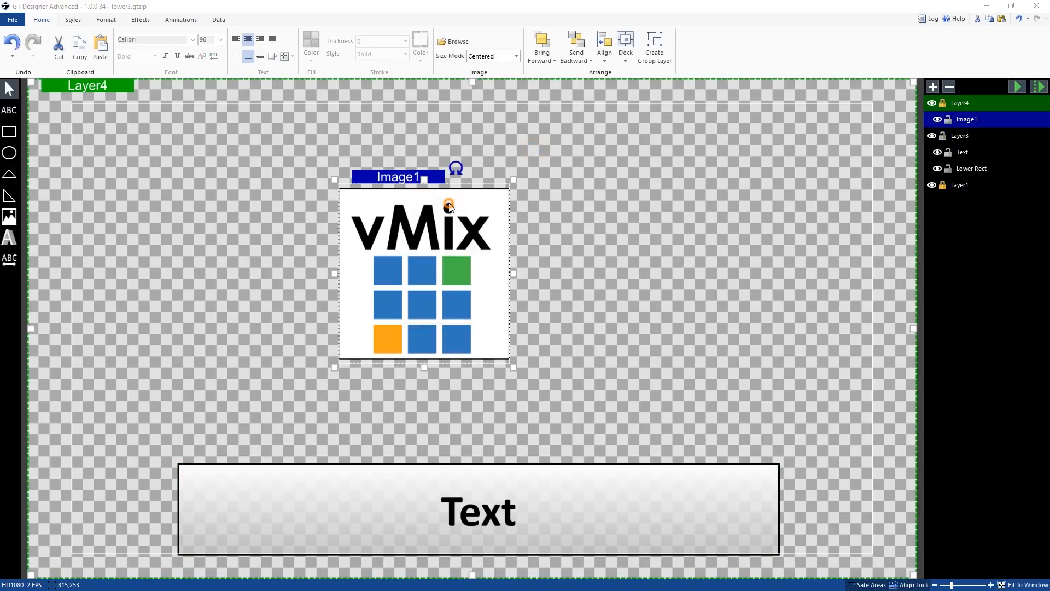
{"action": "left_click", "coordinate": [449, 203]}
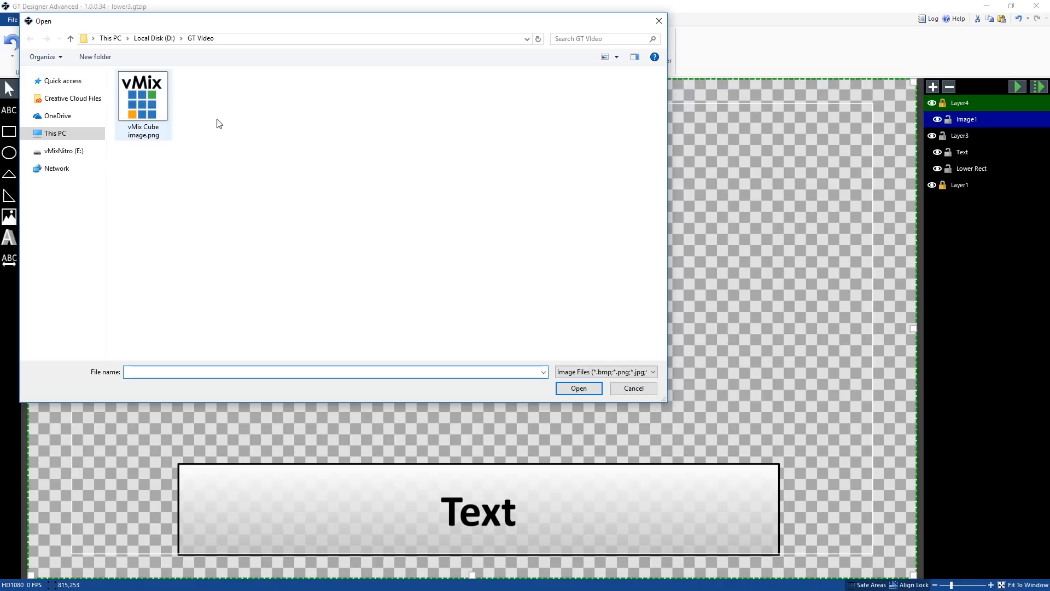
{"action": "left_click", "coordinate": [630, 389]}
Move the vMix image to the canvas's upper-right corner and scale it down to about 192 by 202
{"action": "left_click_drag", "start_coordinate": [436, 228], "coordinate": [728, 159]}
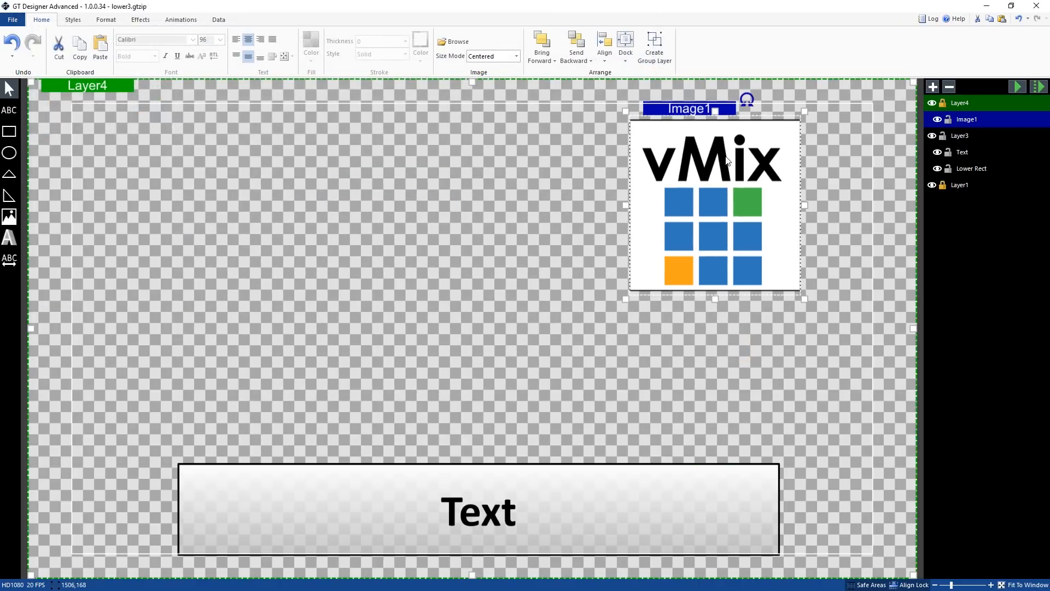
{"action": "left_click_drag", "start_coordinate": [628, 299], "coordinate": [708, 213]}
{"action": "left_click_drag", "start_coordinate": [755, 141], "coordinate": [760, 139]}
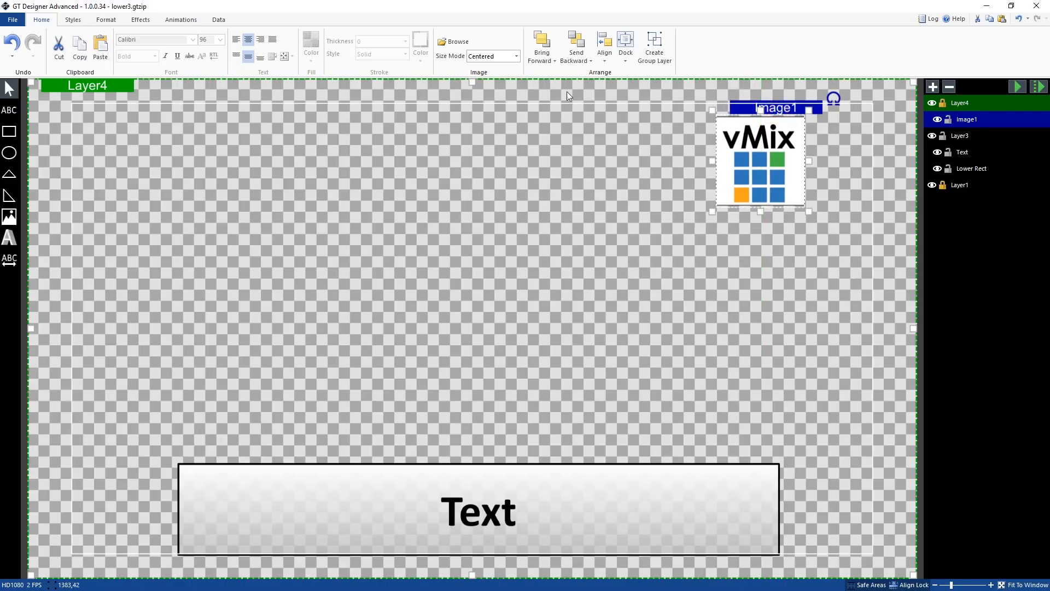
Change the vMix image's geometry from a plane to a cube
{"action": "left_click", "coordinate": [112, 22]}
{"action": "left_click", "coordinate": [77, 23]}
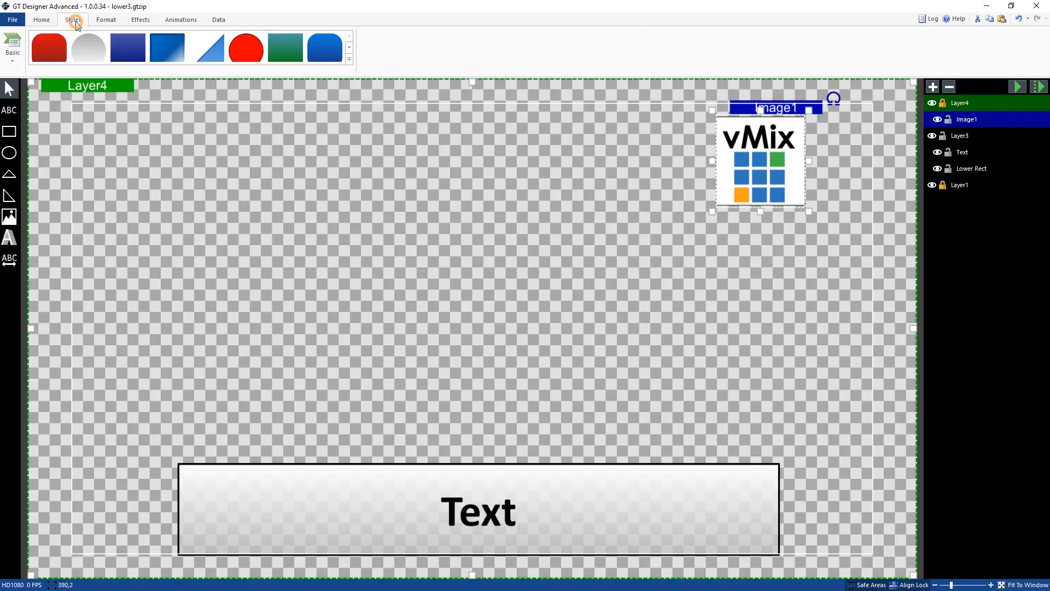
{"action": "left_click", "coordinate": [127, 23]}
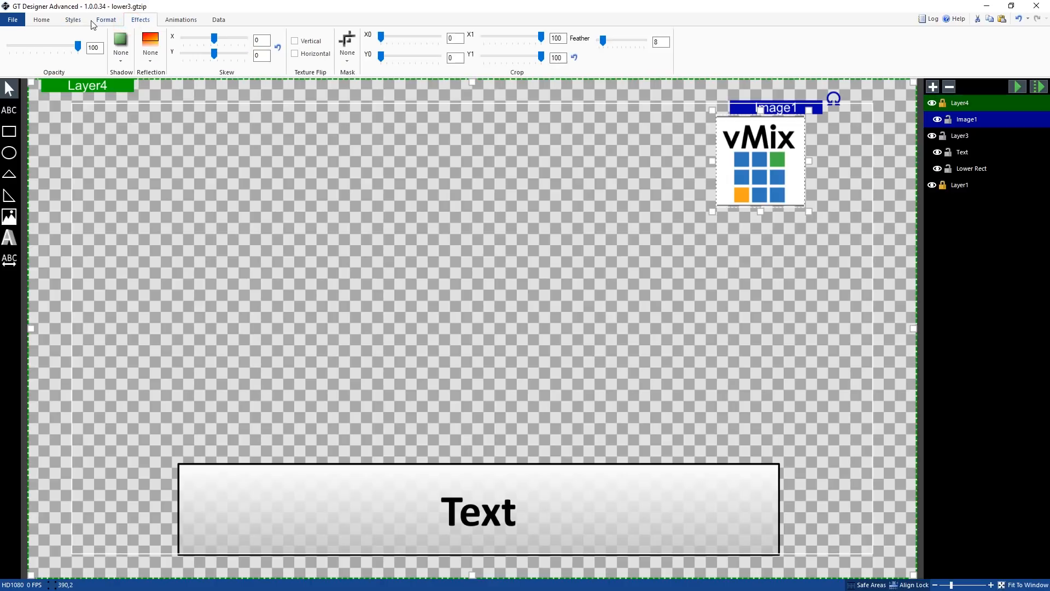
{"action": "left_click", "coordinate": [109, 20]}
{"action": "left_click", "coordinate": [174, 48]}
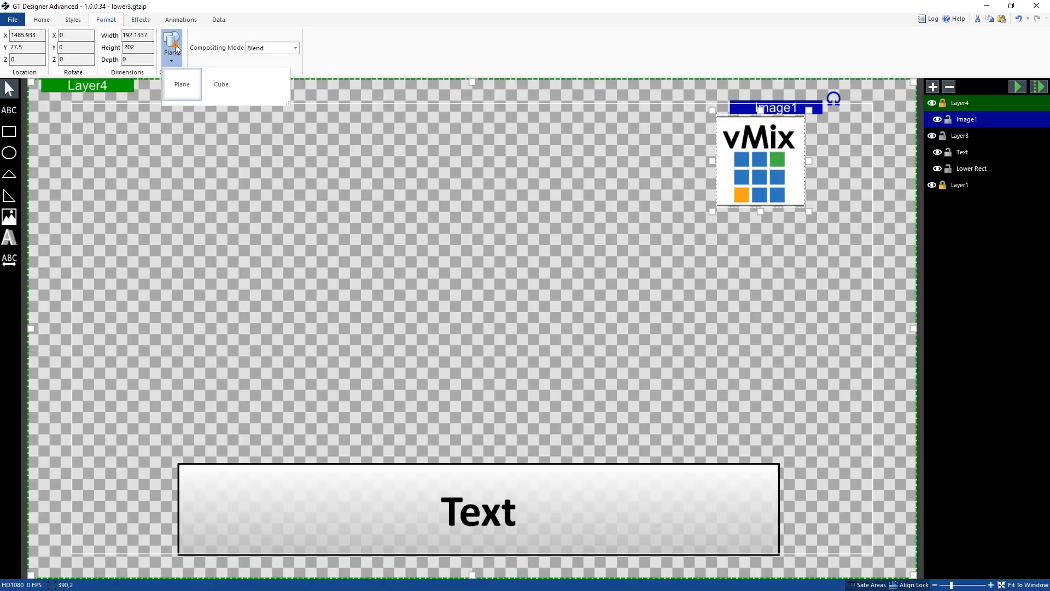
{"action": "left_click", "coordinate": [212, 86]}
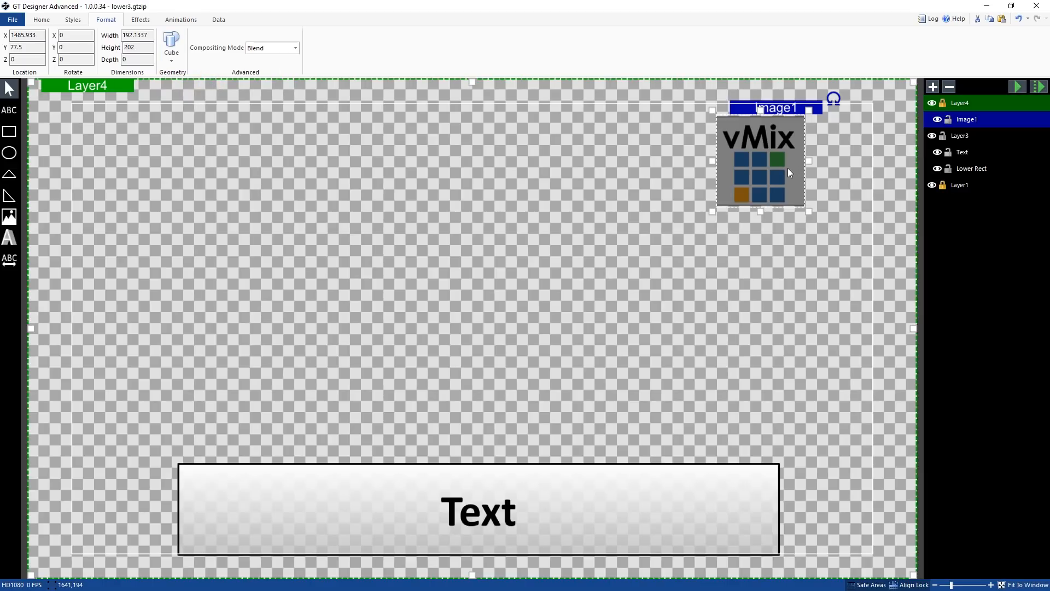
Set the cube's depth, width and height to 200 each
{"action": "left_click", "coordinate": [129, 58]}
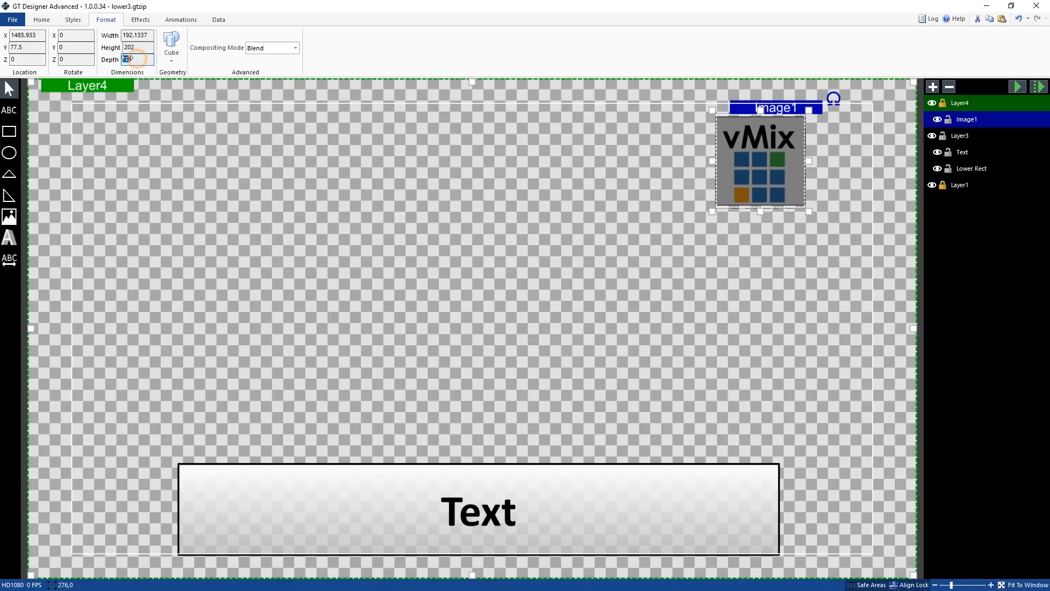
{"action": "left_click", "coordinate": [141, 61]}
{"action": "left_click", "coordinate": [136, 59]}
{"action": "double_click", "coordinate": [137, 60]}
{"action": "double_click", "coordinate": [133, 61]}
{"action": "type", "text": "200"}
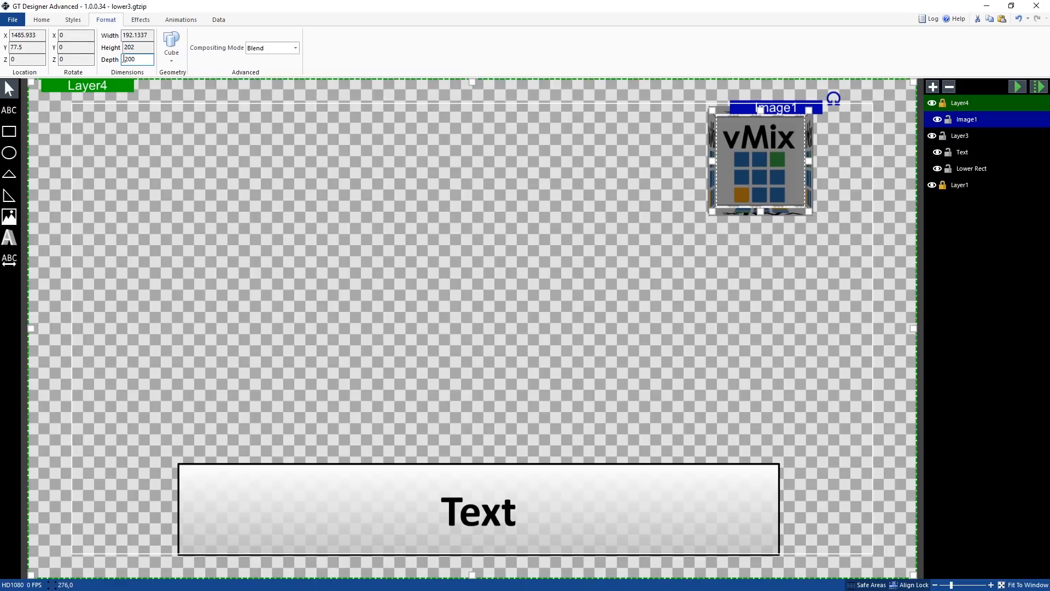
{"action": "left_click_drag", "start_coordinate": [122, 58], "coordinate": [125, 58]}
{"action": "key", "text": "BackSpace"}
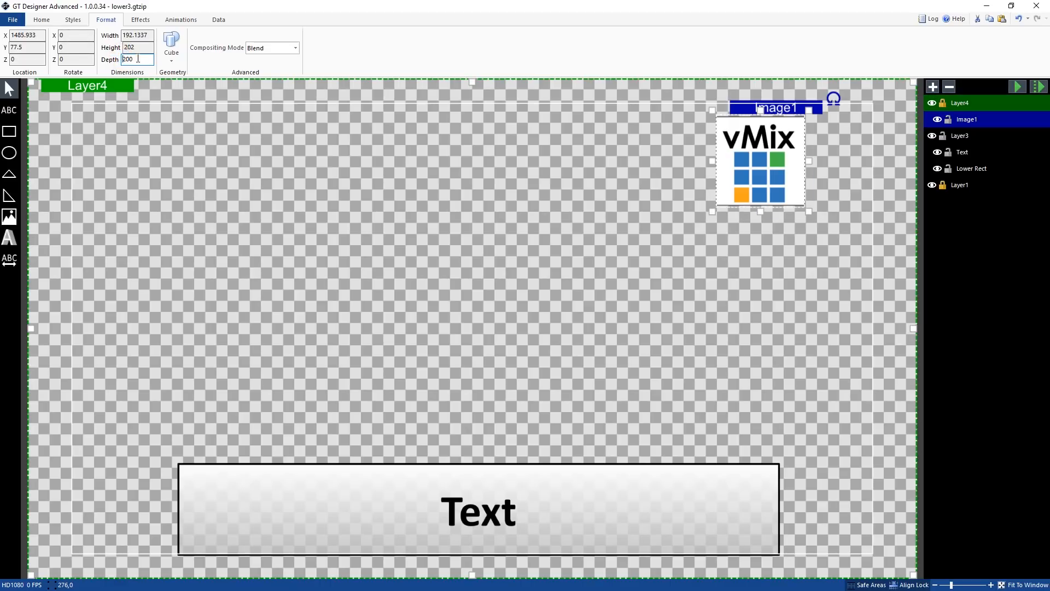
{"action": "left_click", "coordinate": [134, 36]}
{"action": "type", "text": "200"}
{"action": "left_click", "coordinate": [134, 48]}
{"action": "type", "text": "200"}
{"action": "scroll", "coordinate": [133, 48], "scroll_direction": "down", "scroll_amount": 1}
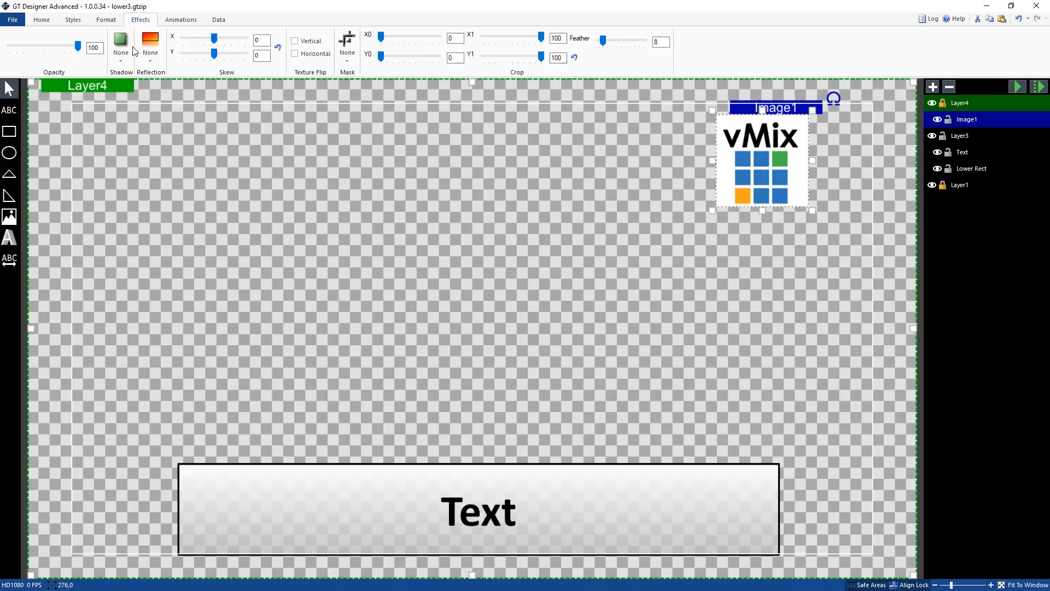
{"action": "left_click", "coordinate": [106, 20]}
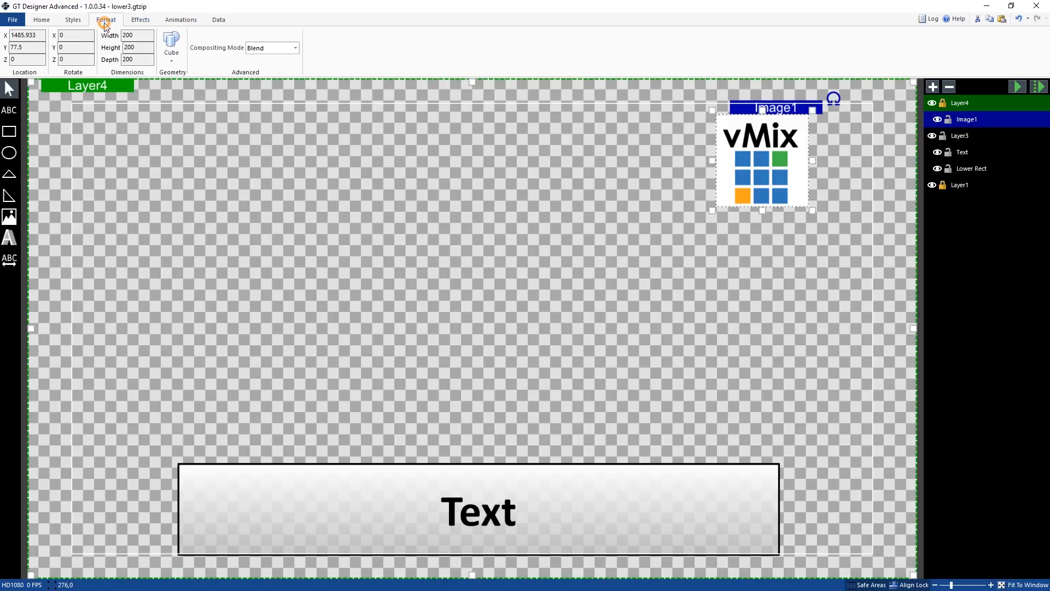
Move the vMix cube to the centre of the canvas, above the lower-third box
{"action": "left_click", "coordinate": [235, 123]}
{"action": "left_click_drag", "start_coordinate": [734, 171], "coordinate": [492, 268]}
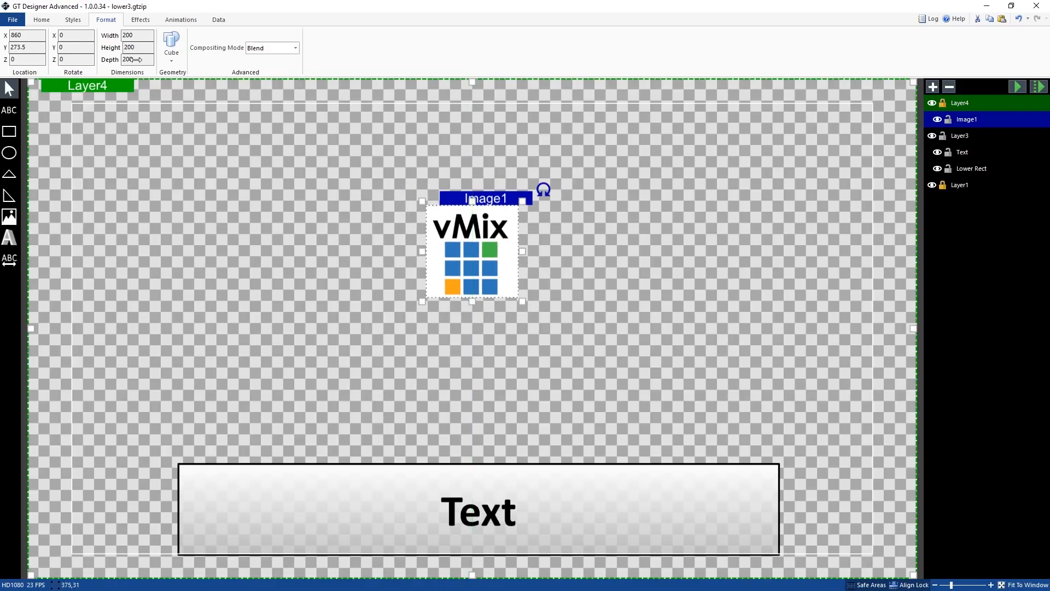
{"action": "left_click_drag", "start_coordinate": [478, 258], "coordinate": [476, 267]}
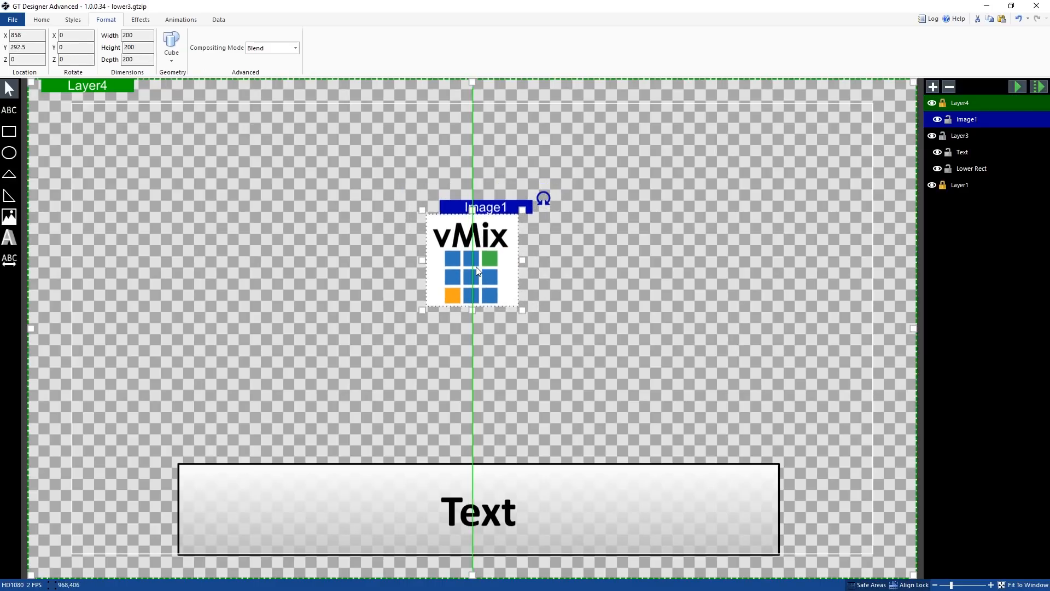
Apply the RotateContinuous animation to the cube on the Continuous storyboard
{"action": "left_click", "coordinate": [185, 22]}
{"action": "left_click", "coordinate": [143, 43]}
{"action": "scroll", "coordinate": [139, 104], "scroll_direction": "down", "scroll_amount": 2}
{"action": "left_click", "coordinate": [137, 123]}
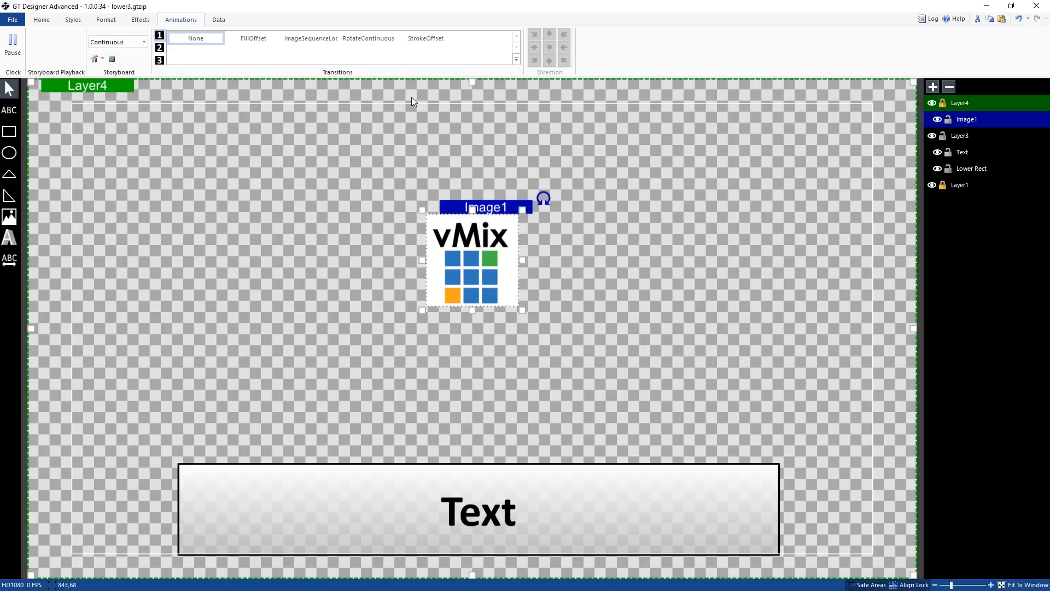
{"action": "left_click", "coordinate": [358, 39]}
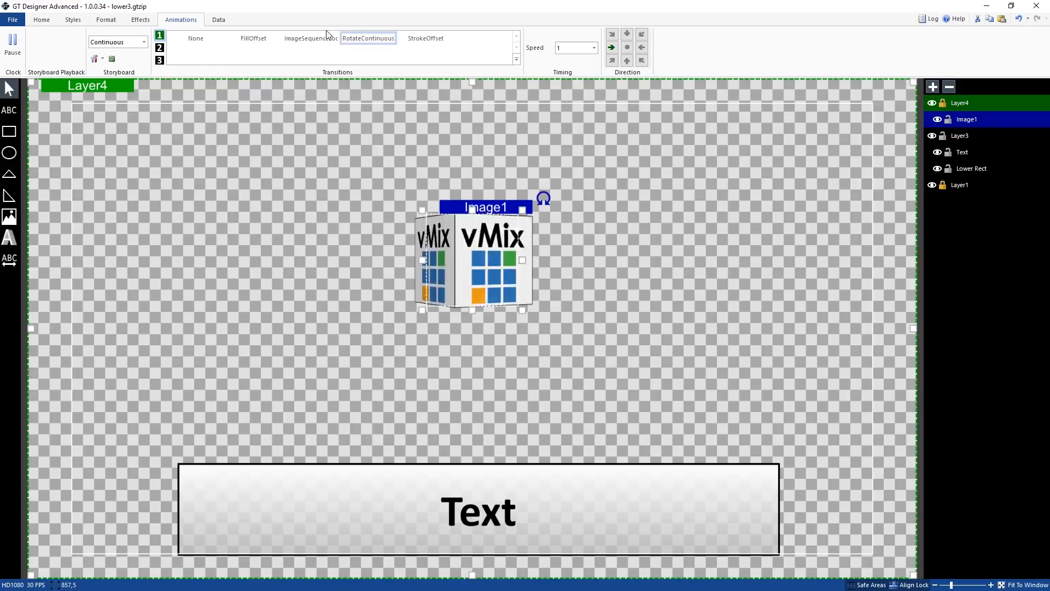
Set the cube's rotation speed to 0.05 and its rotation direction to leftward
{"action": "left_click", "coordinate": [594, 48]}
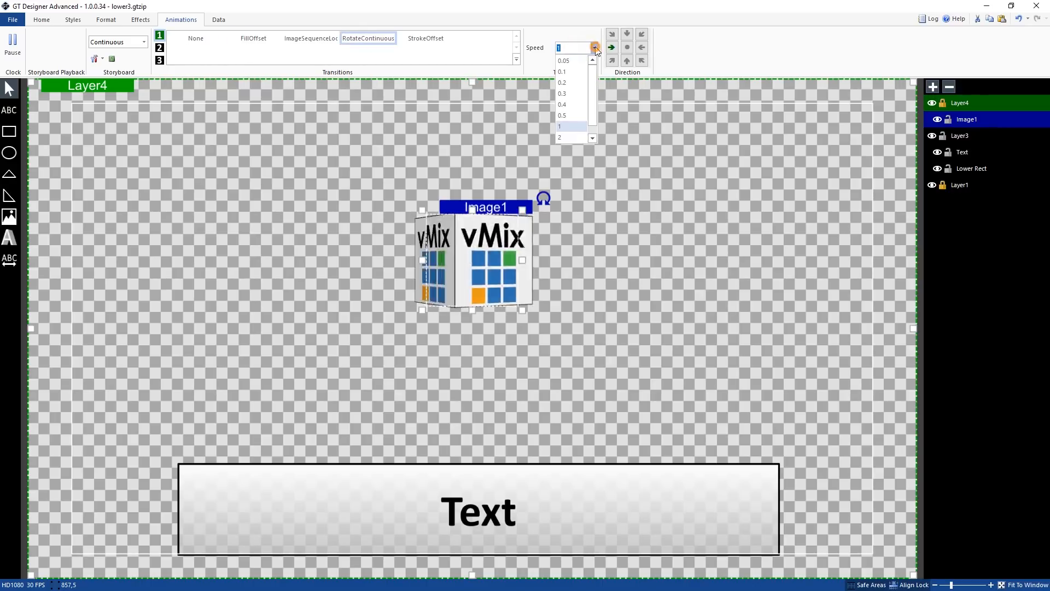
{"action": "left_click", "coordinate": [576, 63]}
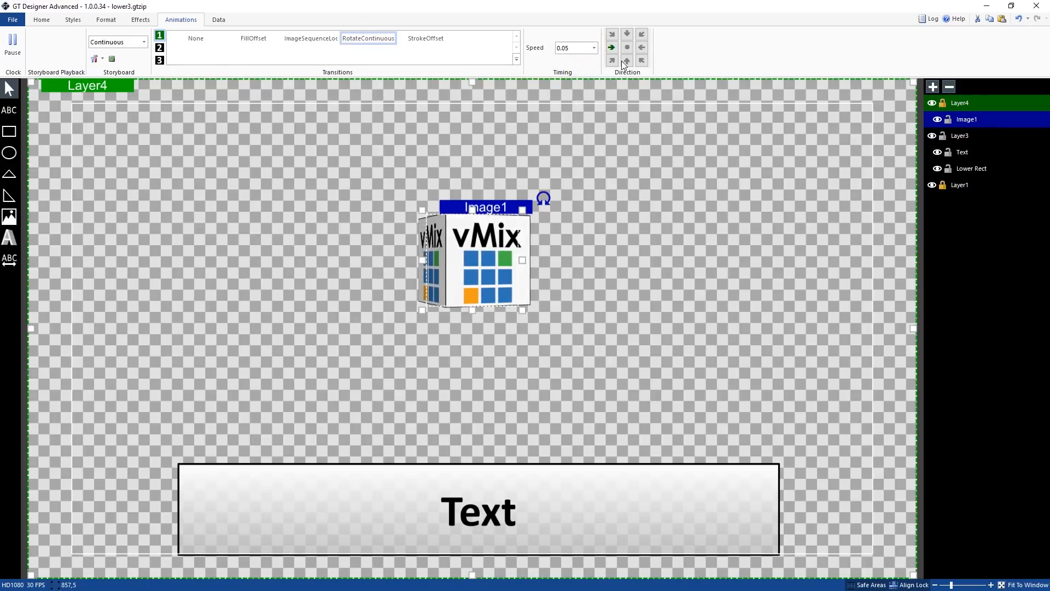
{"action": "left_click", "coordinate": [641, 50]}
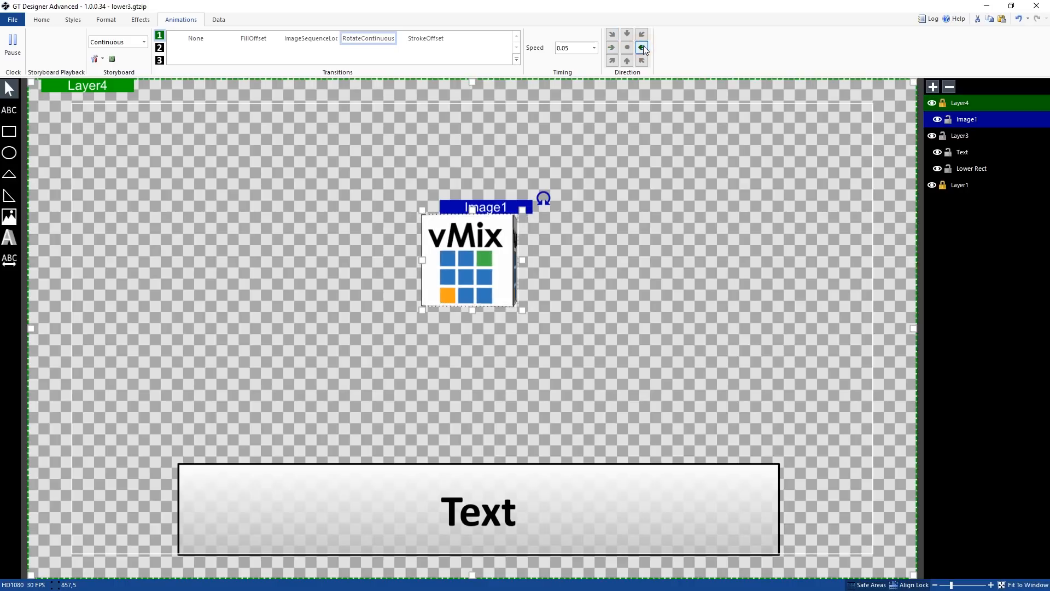
{"action": "left_click", "coordinate": [632, 36]}
{"action": "left_click", "coordinate": [628, 60]}
{"action": "left_click", "coordinate": [641, 60]}
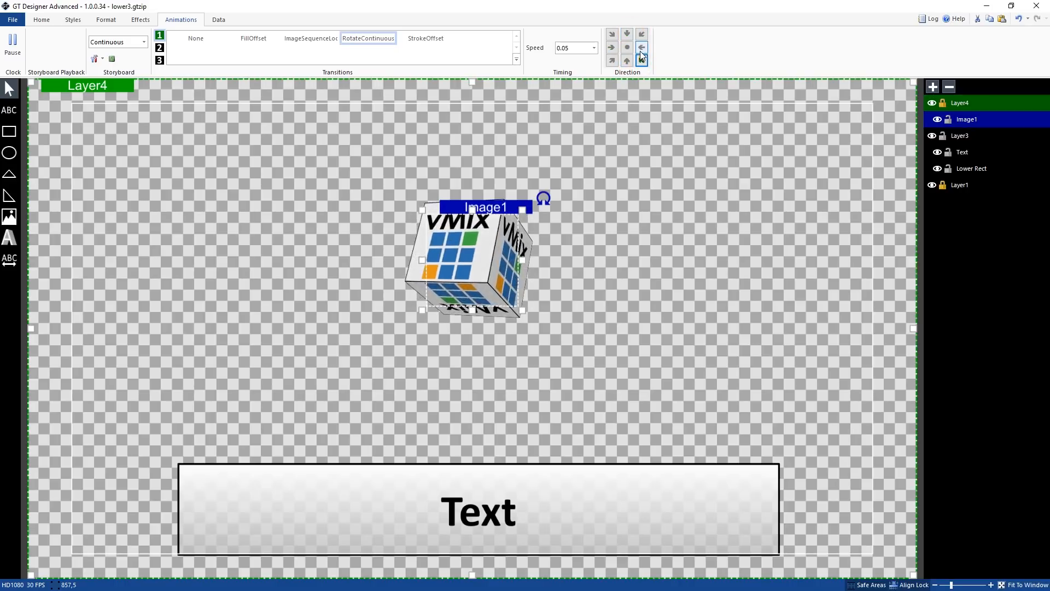
{"action": "left_click", "coordinate": [627, 48]}
{"action": "left_click", "coordinate": [642, 47]}
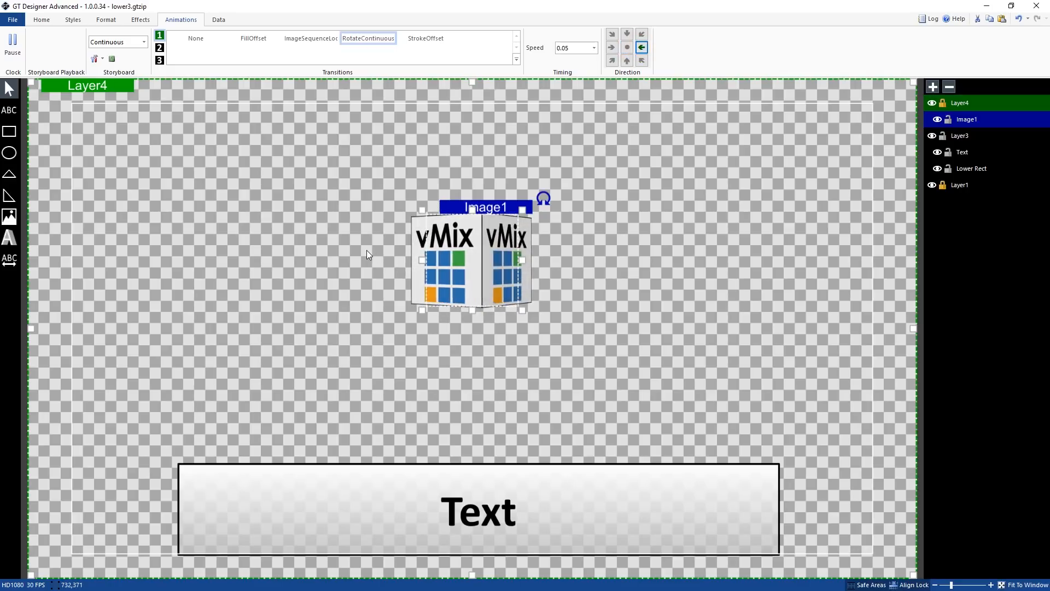
{"action": "left_click", "coordinate": [144, 43]}
{"action": "scroll", "coordinate": [143, 89], "scroll_direction": "down", "scroll_amount": 3}
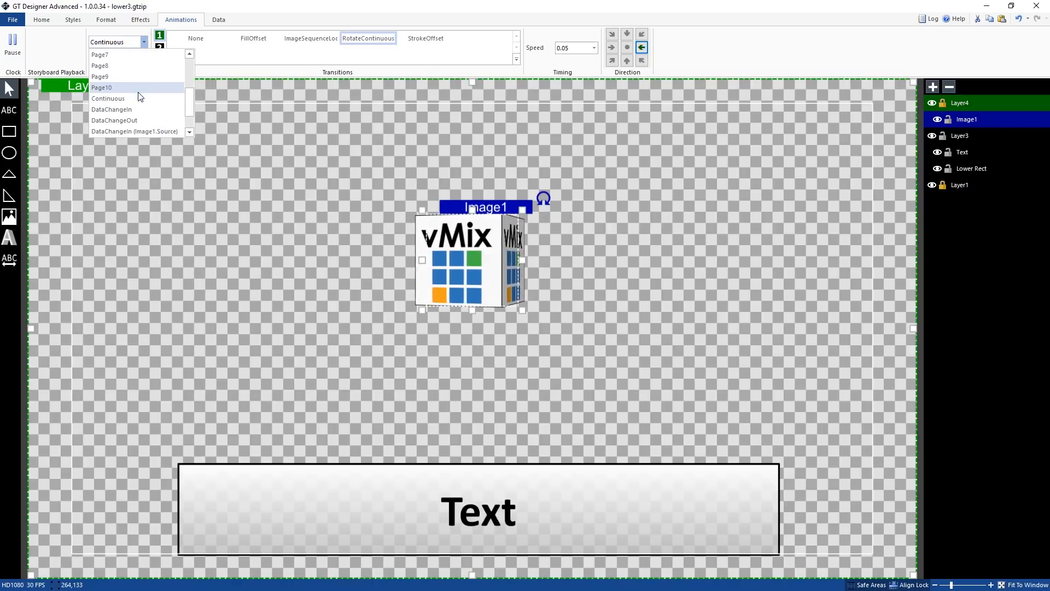
{"action": "scroll", "coordinate": [141, 81], "scroll_direction": "up", "scroll_amount": 3}
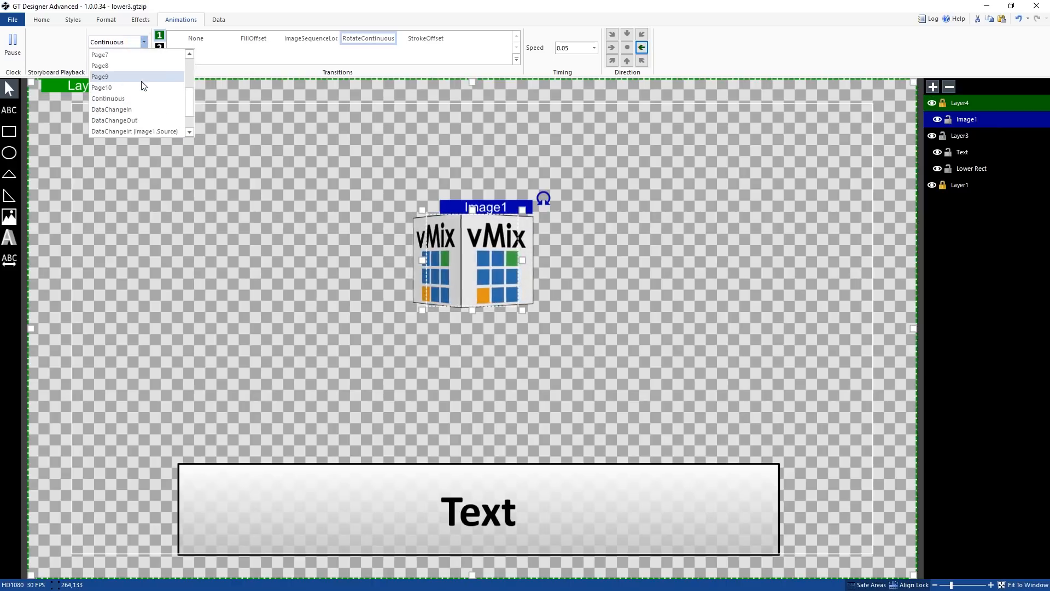
{"action": "left_click", "coordinate": [275, 3]}
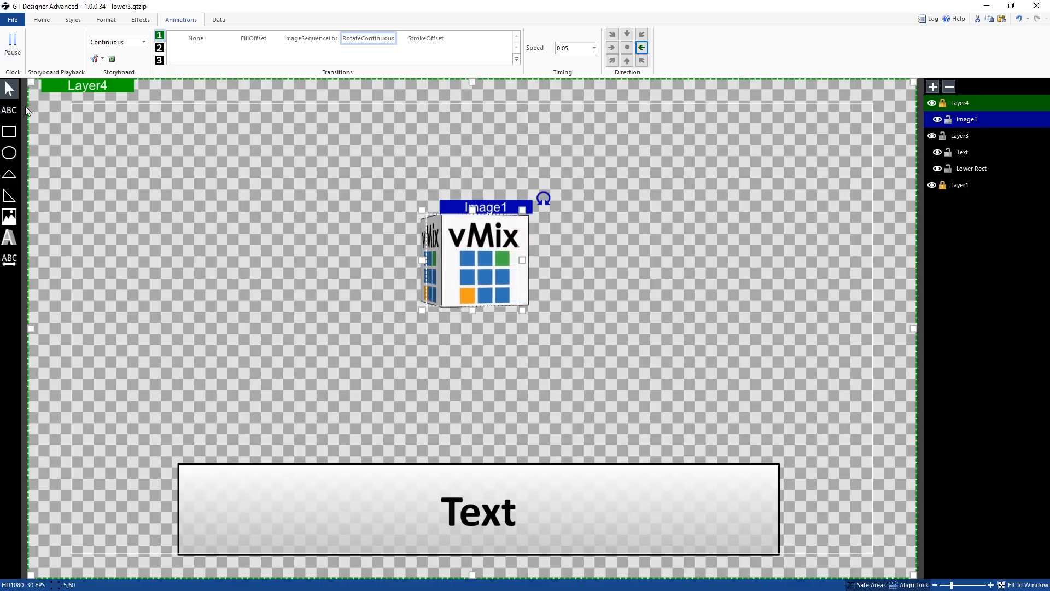
{"action": "left_click", "coordinate": [11, 220]}
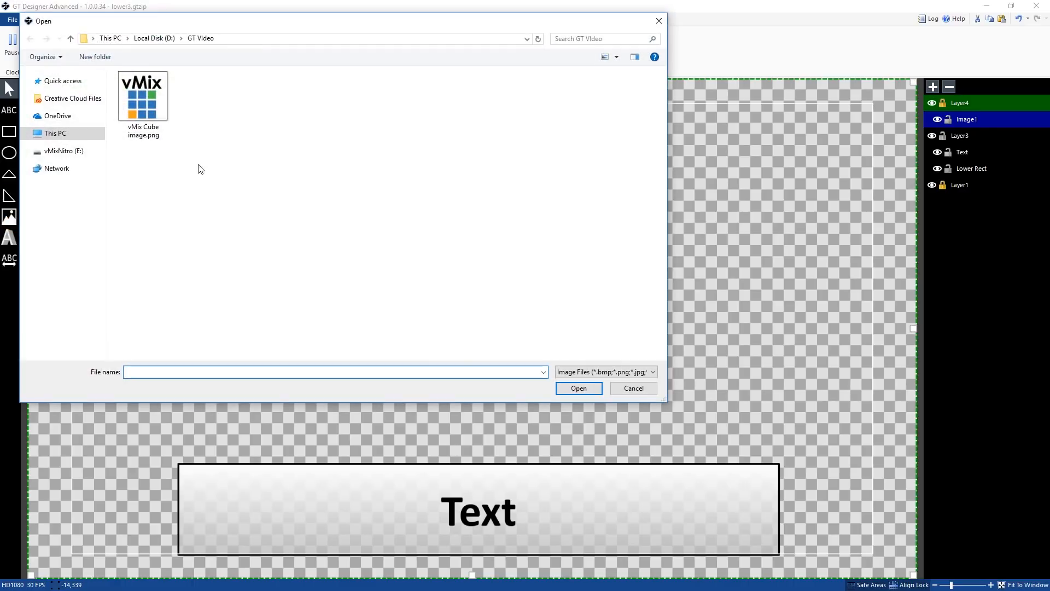
{"action": "left_click", "coordinate": [623, 388]}
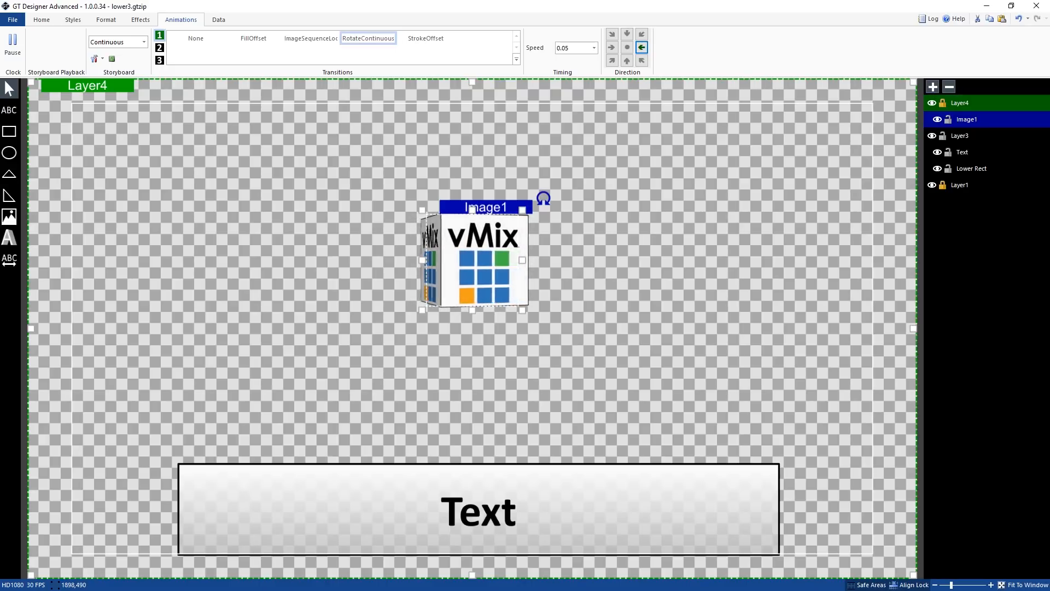
{"action": "left_click", "coordinate": [637, 329]}
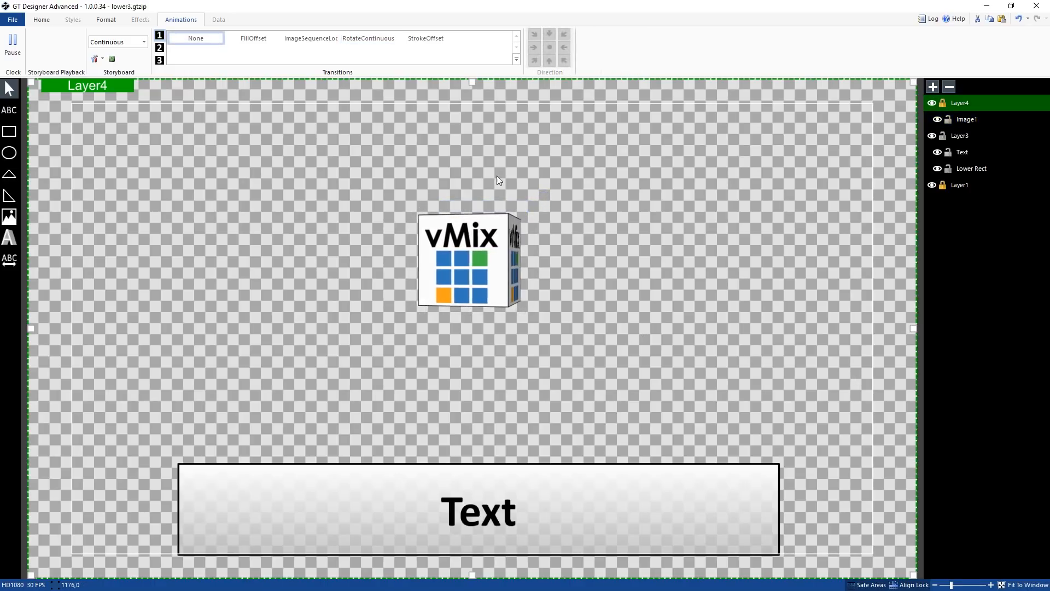
Insert the image sequence cs0000100001.png from the Crossover2 folder and move it to the canvas's lower right, behind the box
{"action": "left_click", "coordinate": [9, 216]}
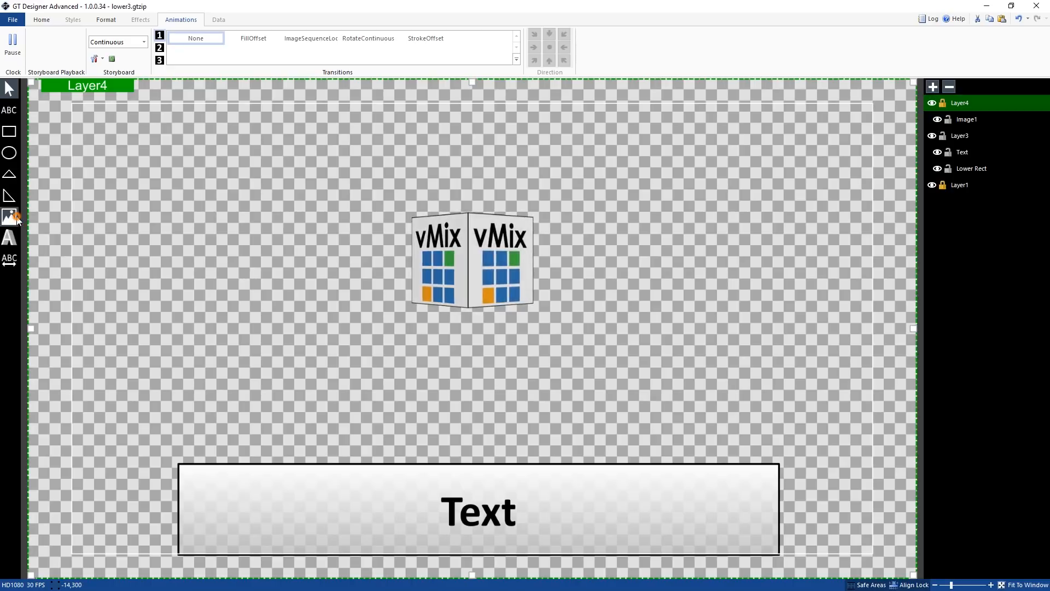
{"action": "double_click", "coordinate": [143, 102]}
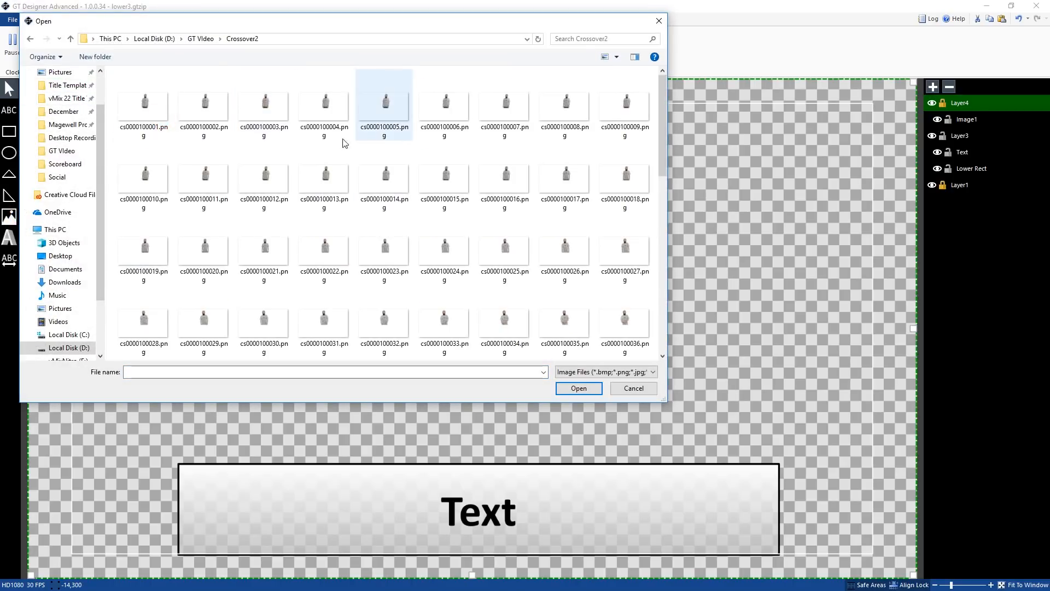
{"action": "left_click", "coordinate": [144, 126]}
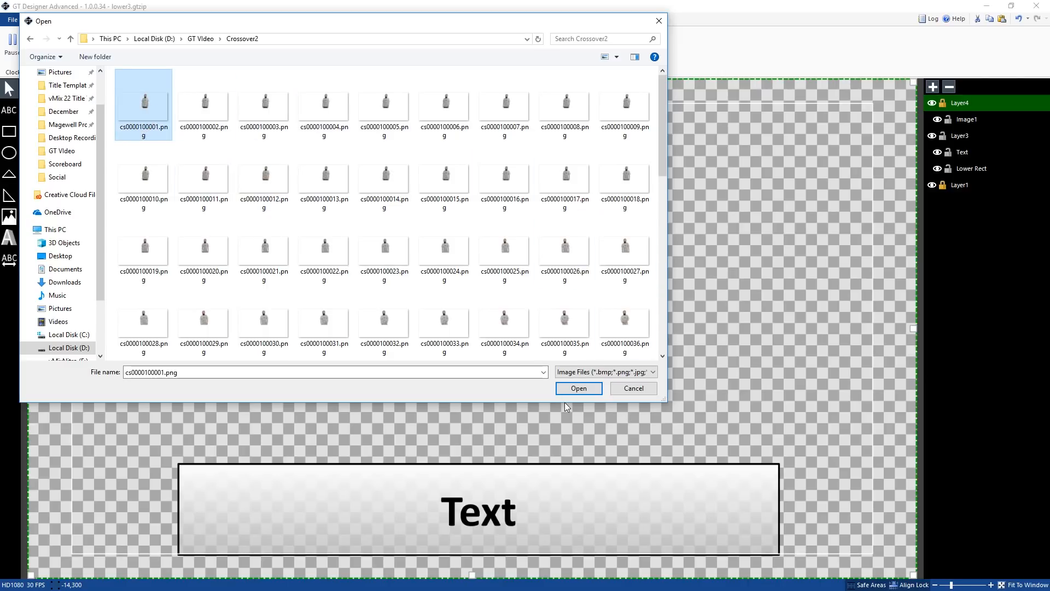
{"action": "left_click", "coordinate": [578, 389]}
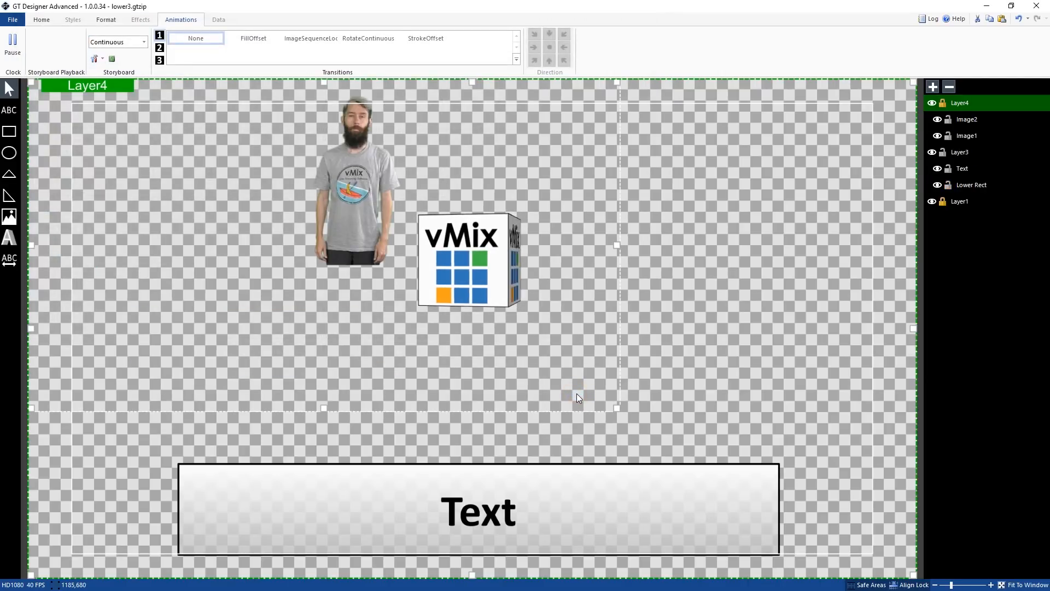
{"action": "left_click_drag", "start_coordinate": [376, 245], "coordinate": [648, 416]}
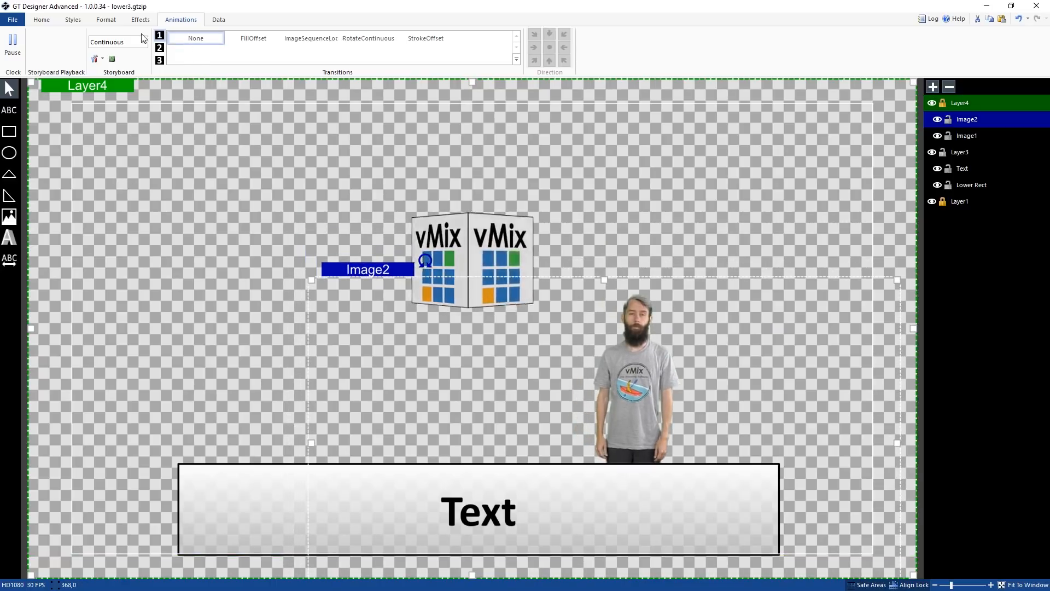
Preview the TransitionIn storyboard playback of the whole title
{"action": "left_click", "coordinate": [122, 43]}
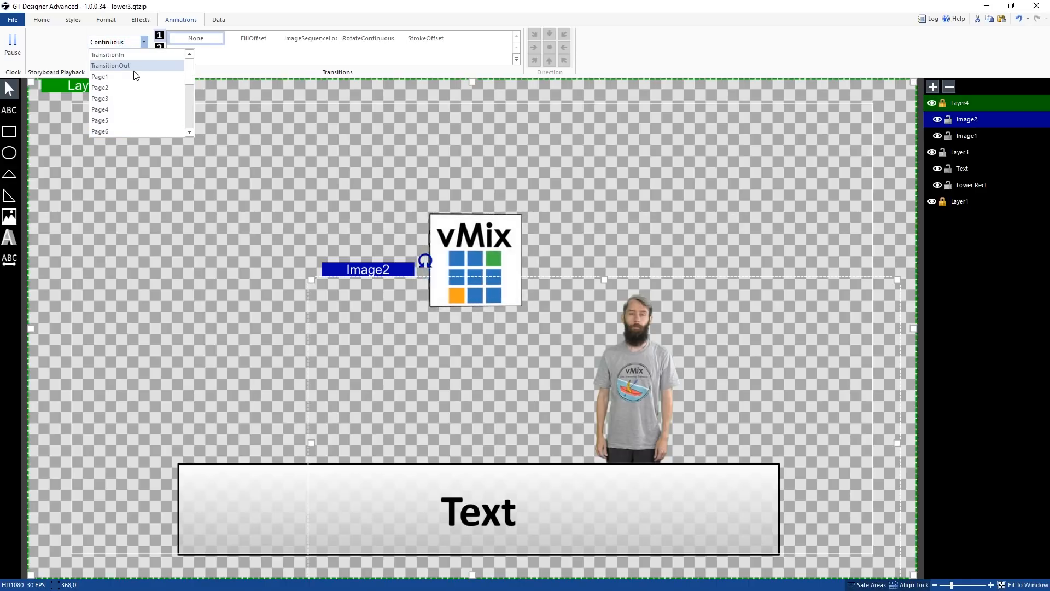
{"action": "left_click", "coordinate": [137, 59]}
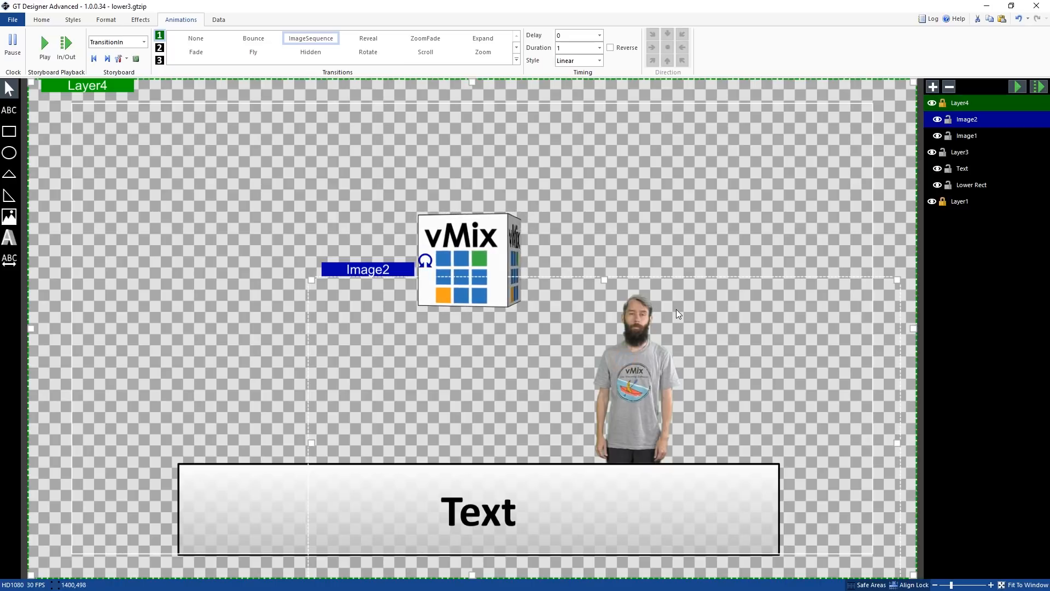
{"action": "left_click", "coordinate": [1011, 84]}
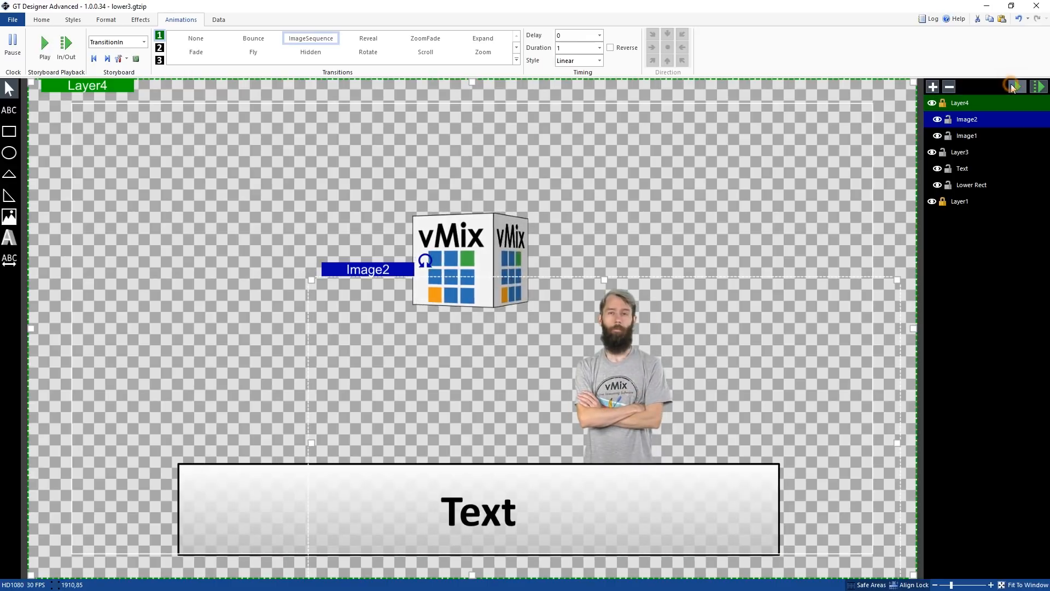
{"action": "left_click", "coordinate": [1019, 89]}
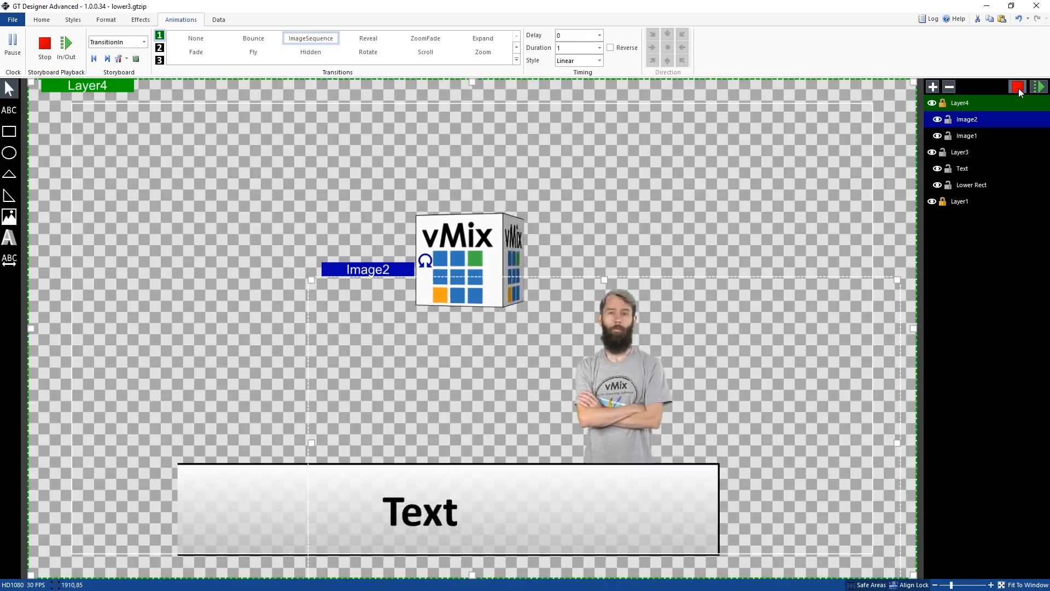
{"action": "left_click", "coordinate": [1019, 90]}
{"action": "left_click", "coordinate": [1019, 88]}
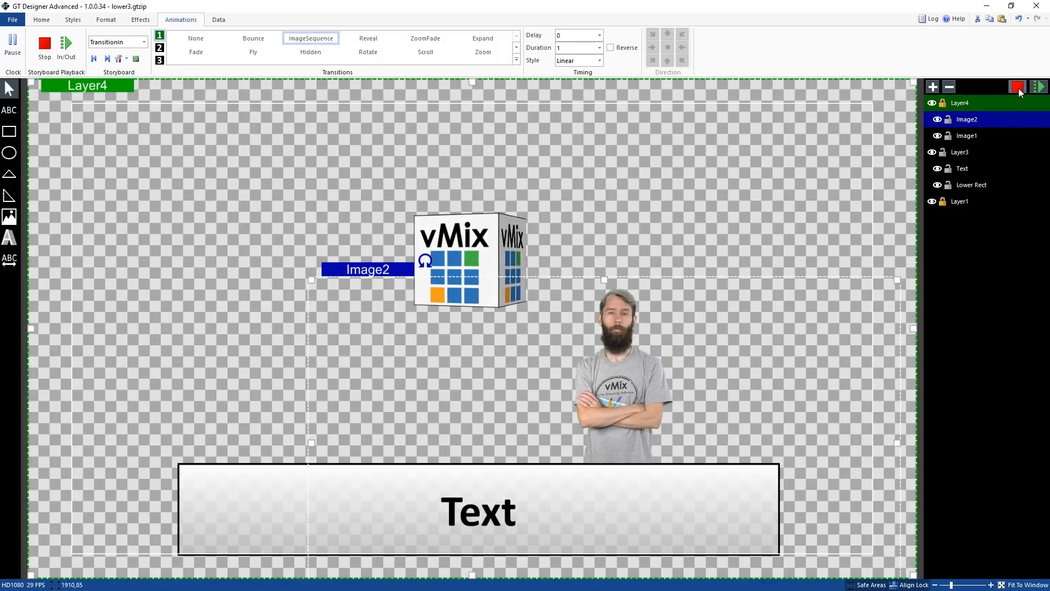
{"action": "left_click", "coordinate": [1019, 88]}
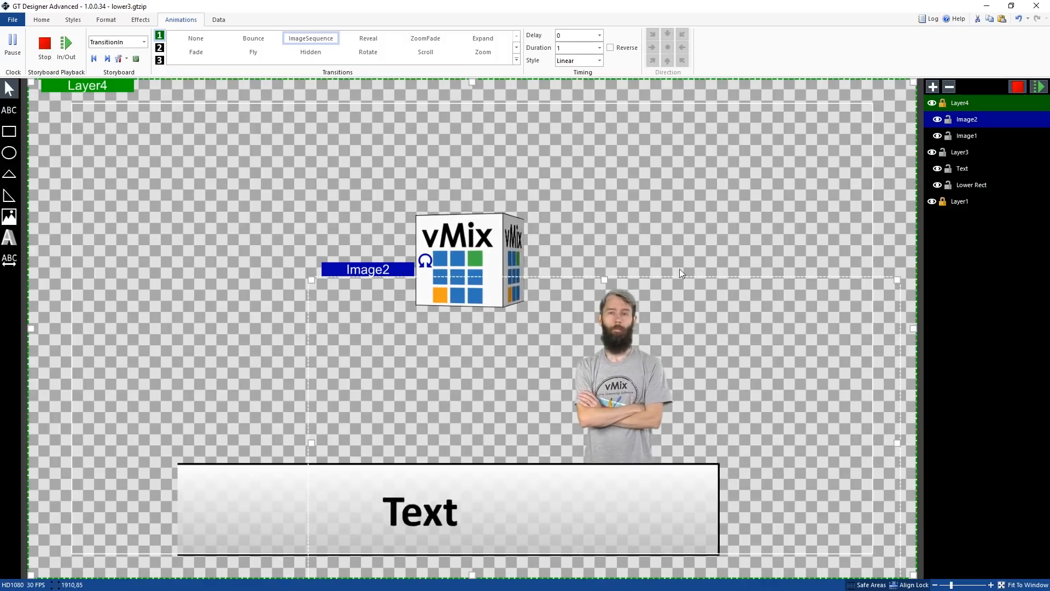
Set the image sequence's TransitionIn duration to 0.5 and preview the playback
{"action": "left_click", "coordinate": [598, 48]}
{"action": "left_click", "coordinate": [585, 56]}
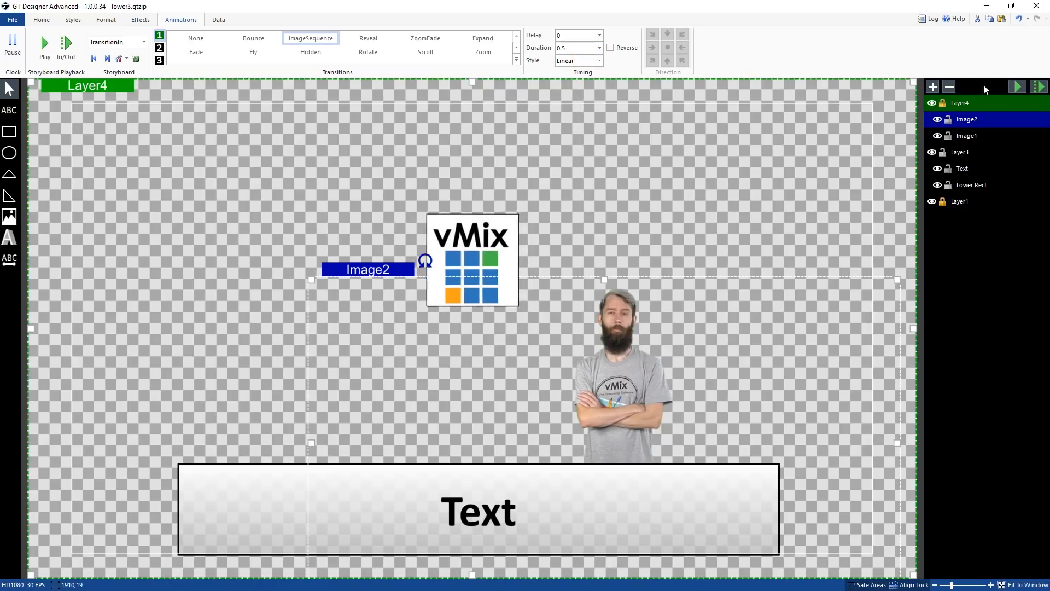
{"action": "left_click", "coordinate": [1014, 87]}
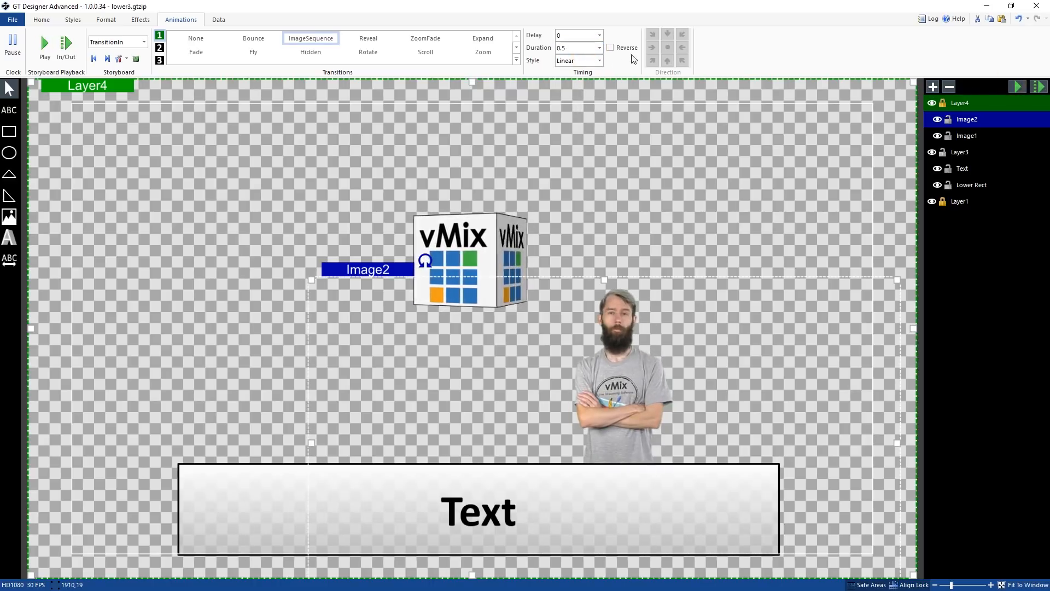
Set the image sequence's TransitionIn duration to 3 and preview the playback again
{"action": "left_click", "coordinate": [600, 48]}
{"action": "left_click", "coordinate": [577, 96]}
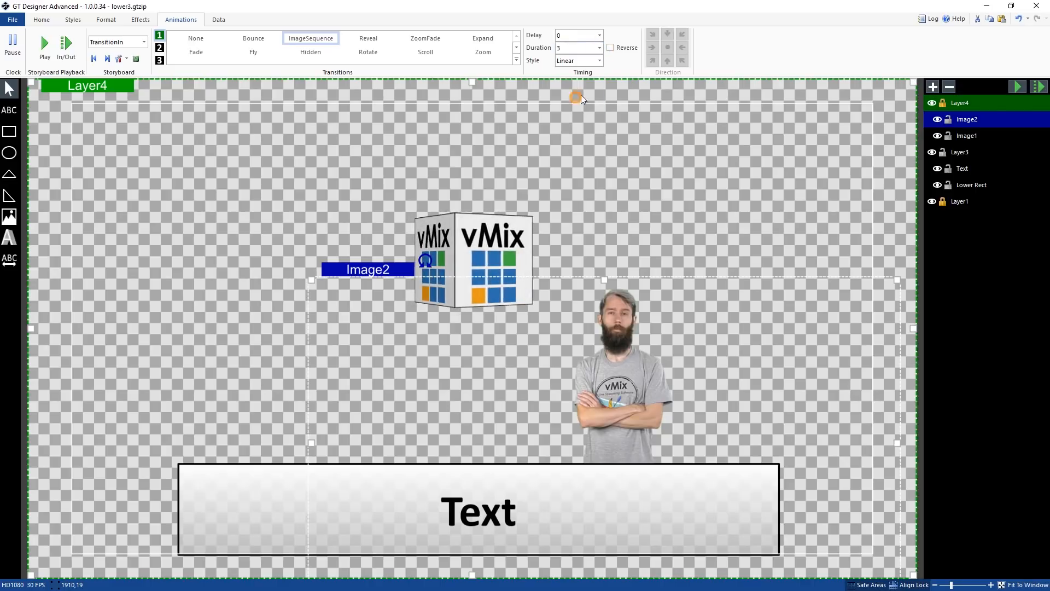
{"action": "left_click", "coordinate": [1009, 84]}
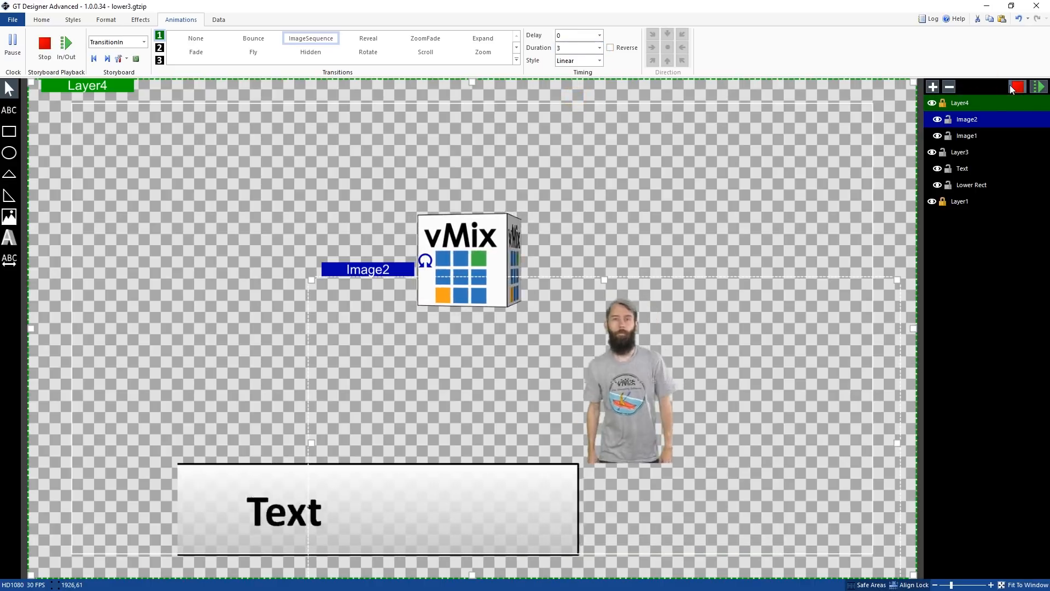
{"action": "left_click", "coordinate": [1010, 86]}
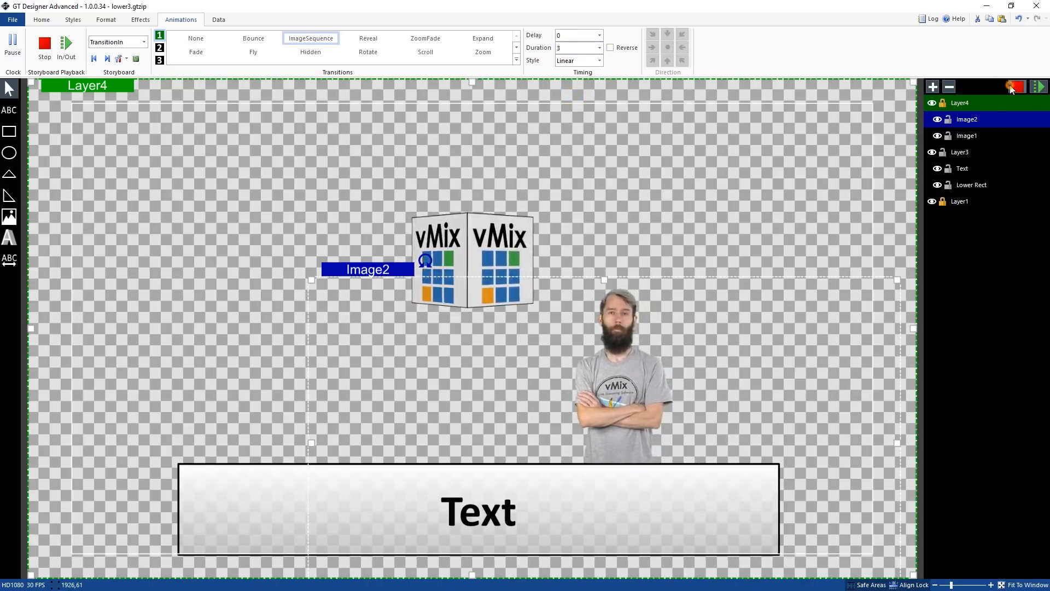
{"action": "left_click", "coordinate": [1017, 86]}
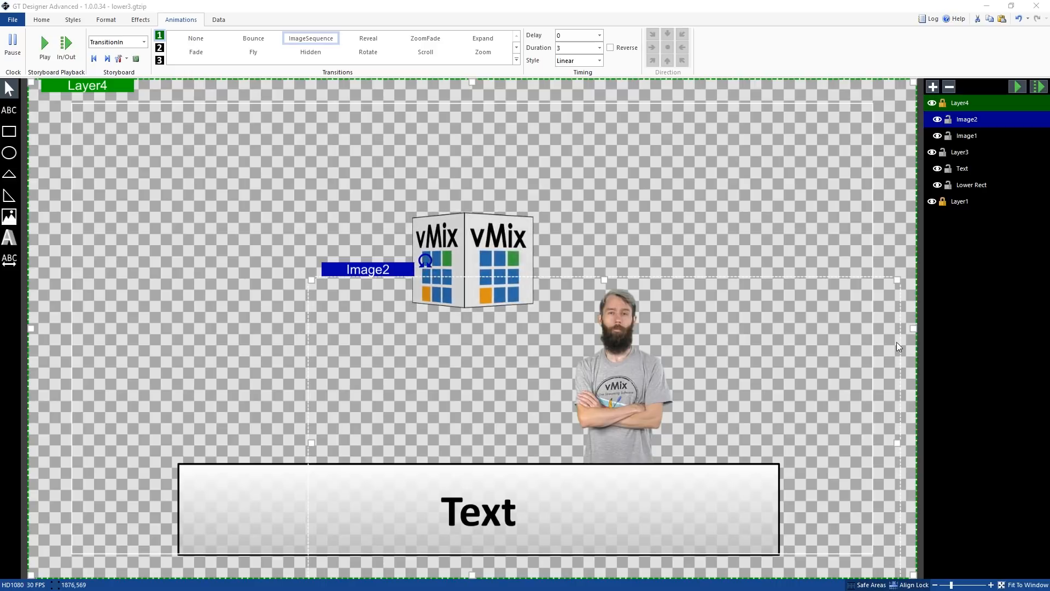
Draw a ticker text box about 1600 by 154 px across the top of the canvas
{"action": "left_click", "coordinate": [41, 19]}
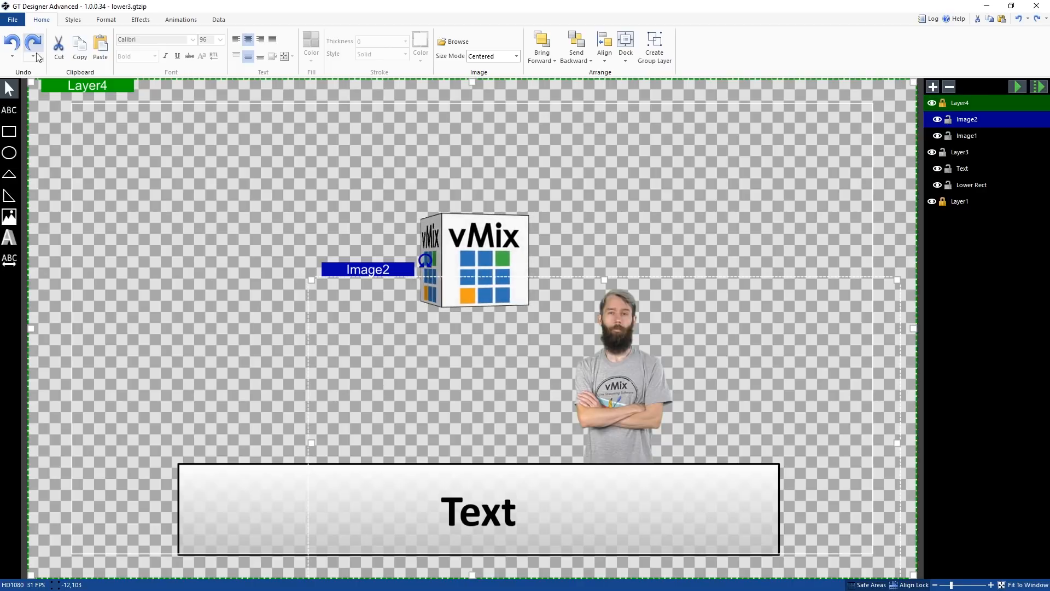
{"action": "left_click", "coordinate": [12, 267]}
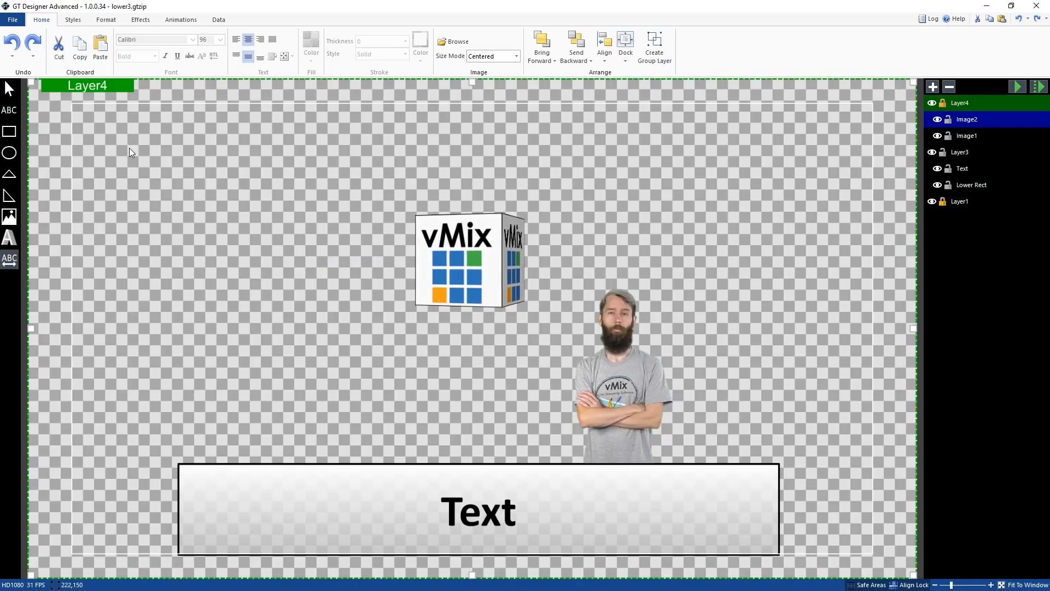
{"action": "mouse_move", "coordinate": [104, 118]}
{"action": "left_mouse_down"}
{"action": "mouse_move", "coordinate": [236, 153]}
{"action": "mouse_move", "coordinate": [656, 195]}
{"action": "mouse_move", "coordinate": [851, 192]}
{"action": "left_mouse_up"}
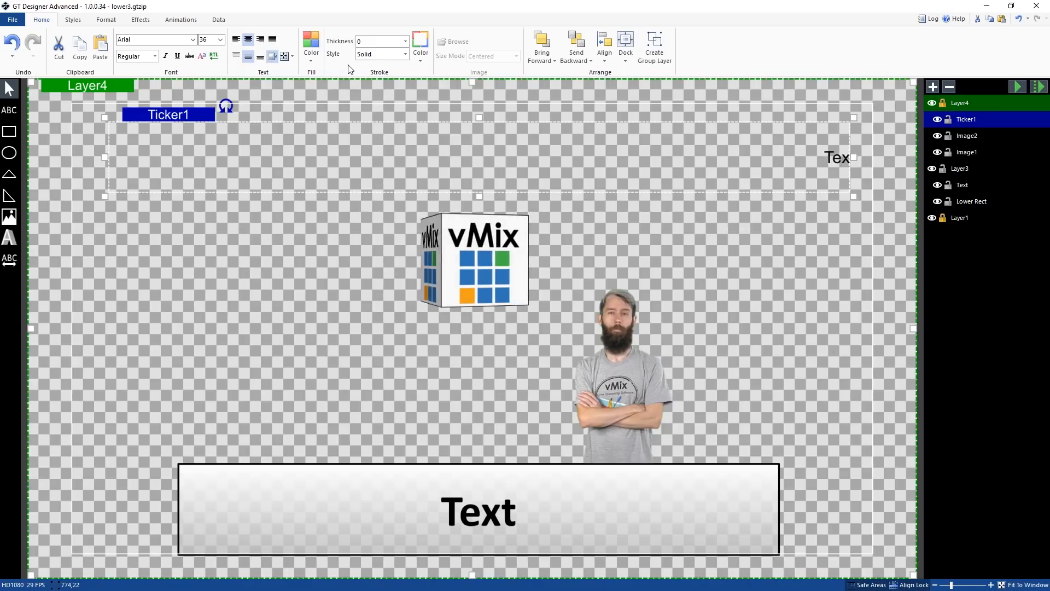
Set the ticker's scroll direction to Right and its speed to 2
{"action": "left_click", "coordinate": [141, 20]}
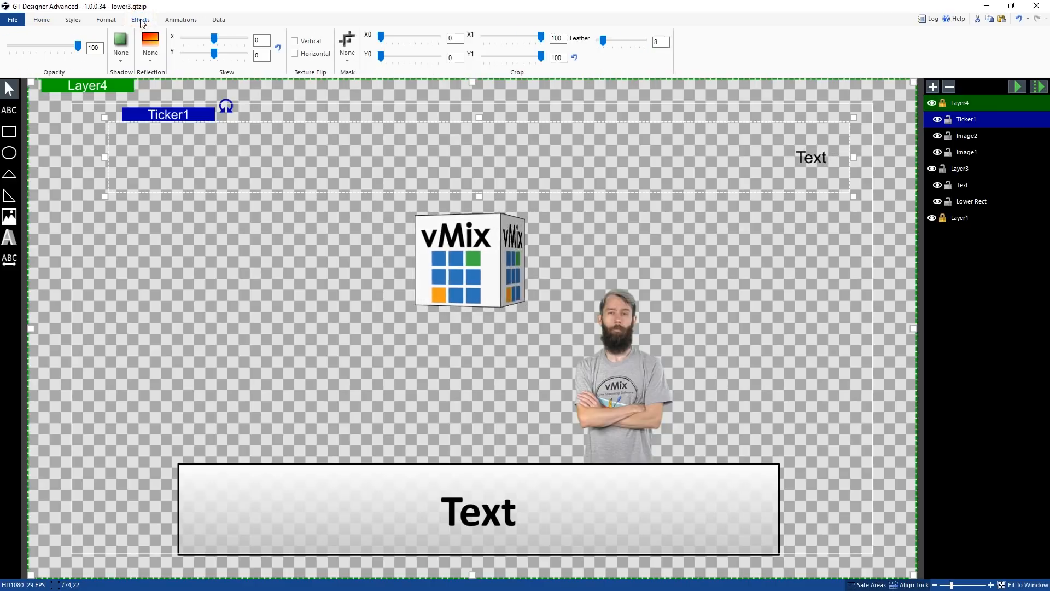
{"action": "left_click", "coordinate": [106, 20]}
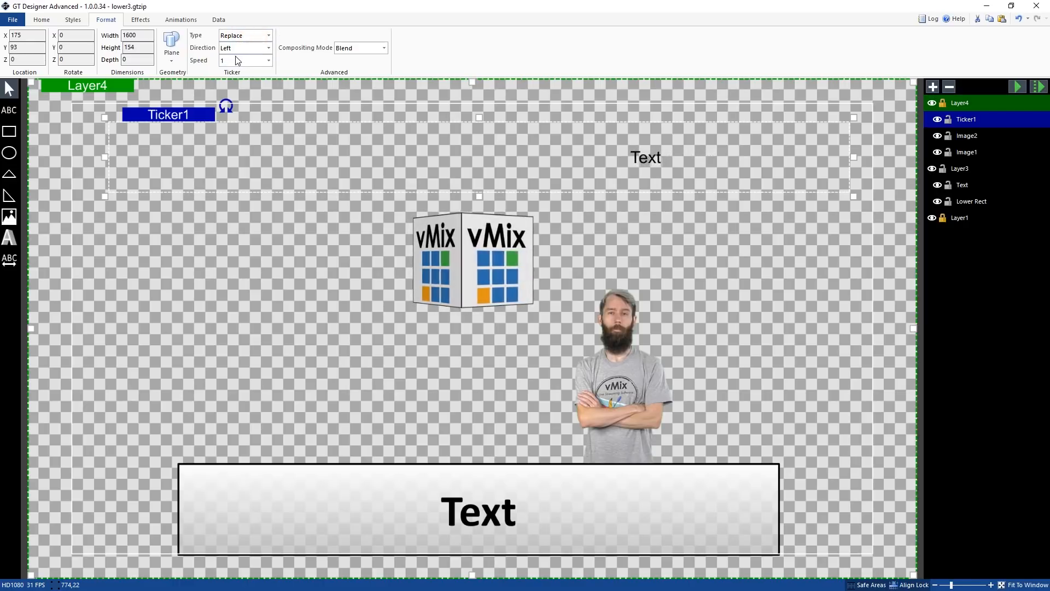
{"action": "left_click", "coordinate": [245, 47]}
{"action": "left_click", "coordinate": [236, 75]}
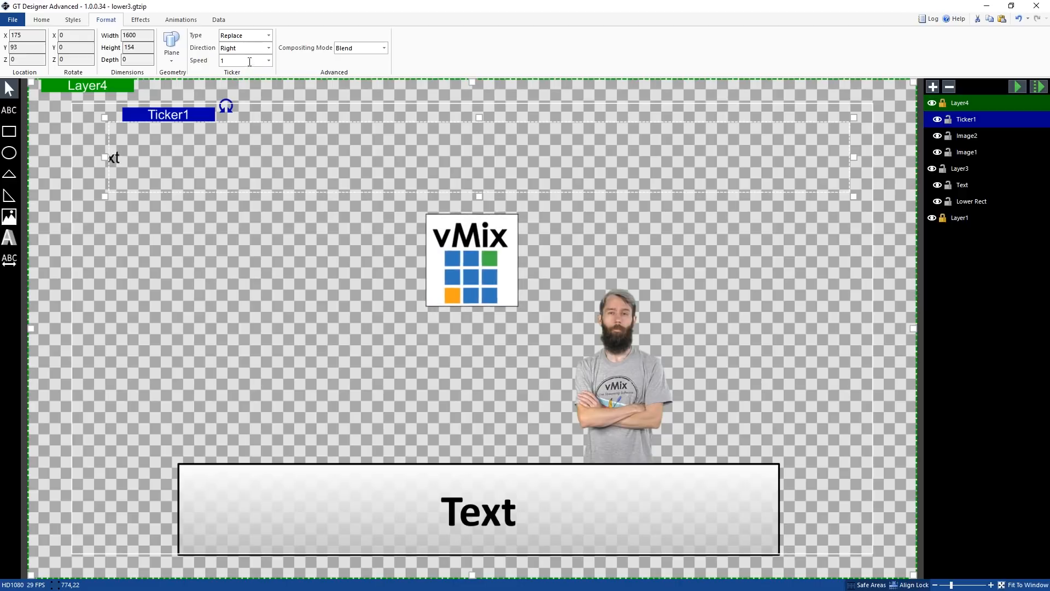
{"action": "left_click", "coordinate": [269, 60]}
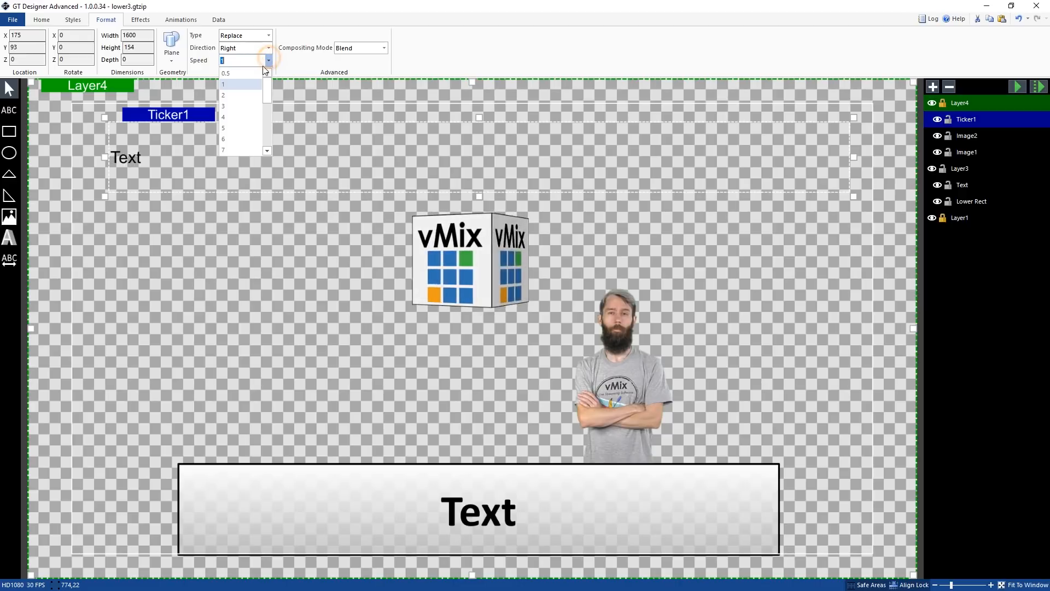
{"action": "left_click", "coordinate": [243, 96]}
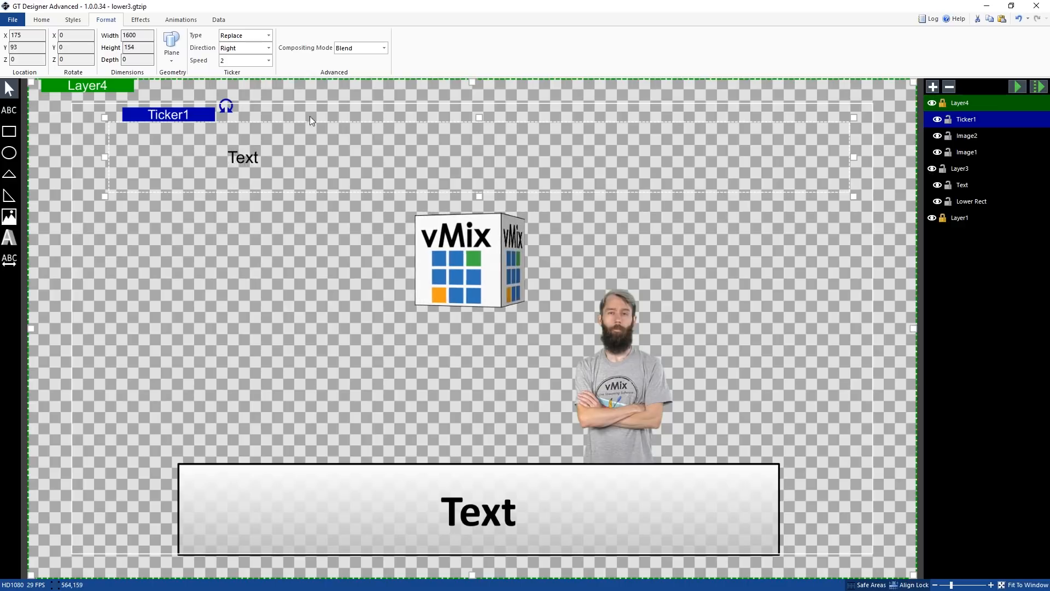
Move the ticker into the lower box and resize it to about 1300 by 200 px
{"action": "left_click_drag", "start_coordinate": [198, 112], "coordinate": [255, 474]}
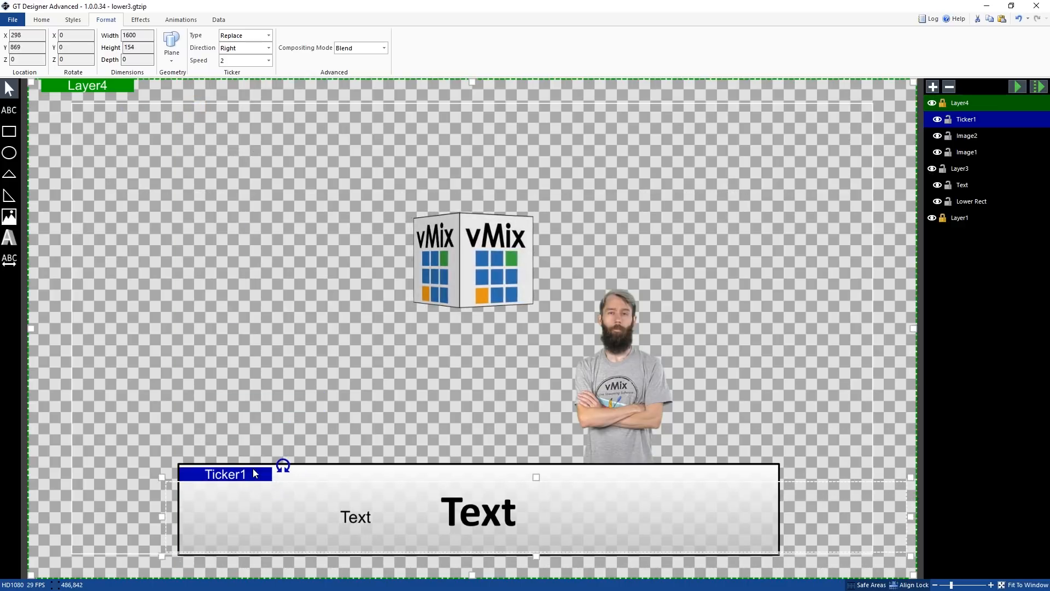
{"action": "left_click_drag", "start_coordinate": [909, 516], "coordinate": [790, 512]}
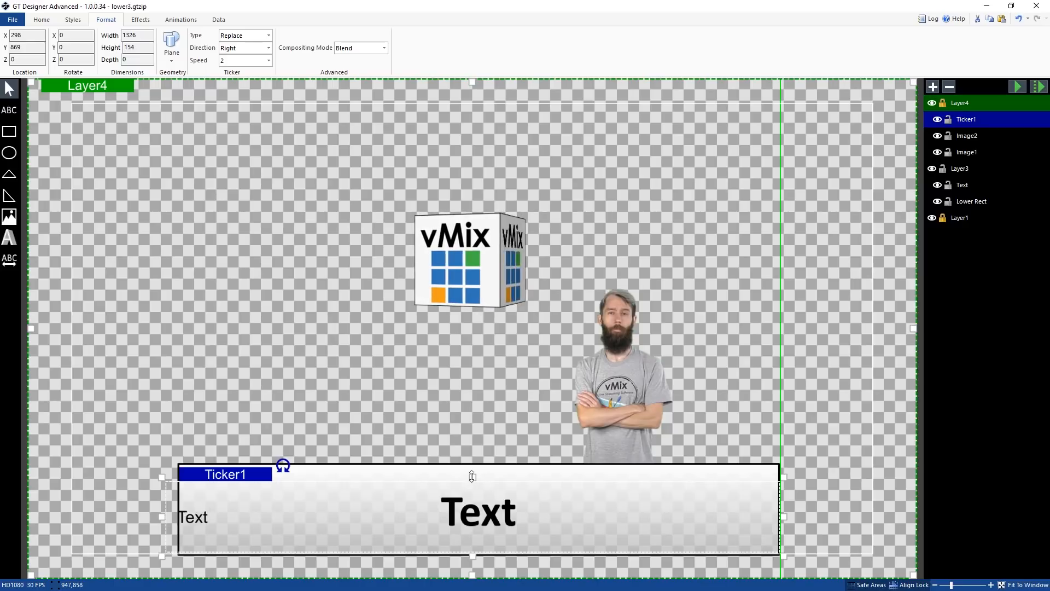
{"action": "left_click_drag", "start_coordinate": [473, 476], "coordinate": [477, 459]}
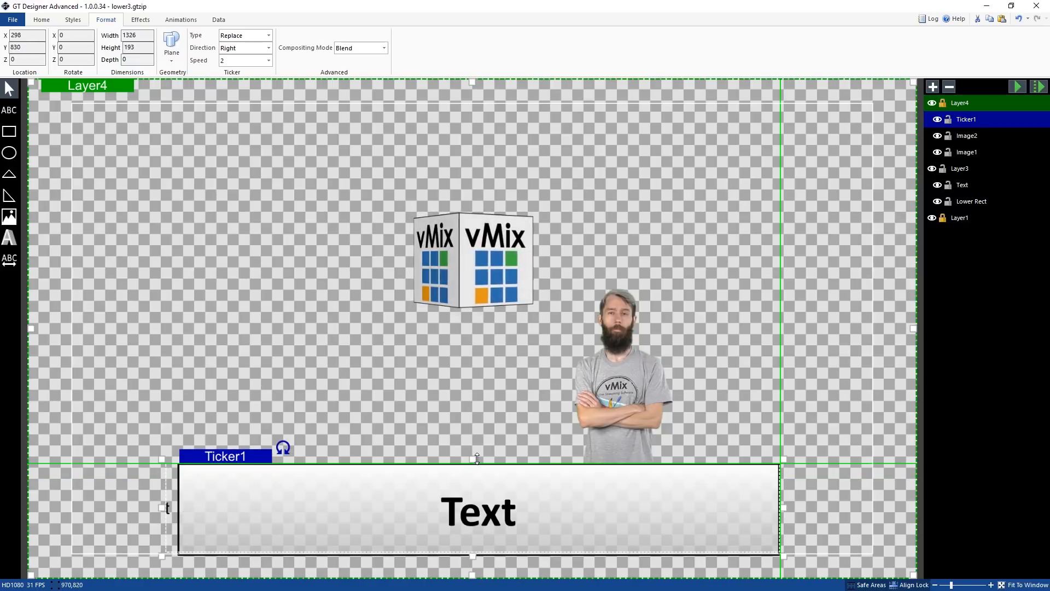
{"action": "left_click_drag", "start_coordinate": [162, 507], "coordinate": [173, 503]}
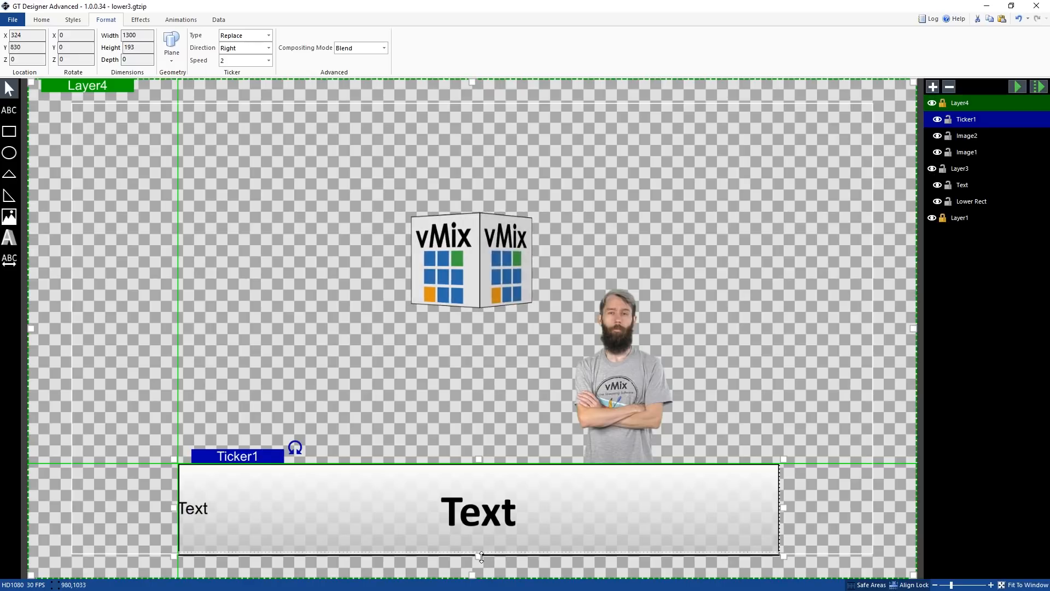
{"action": "left_click_drag", "start_coordinate": [481, 559], "coordinate": [481, 563]}
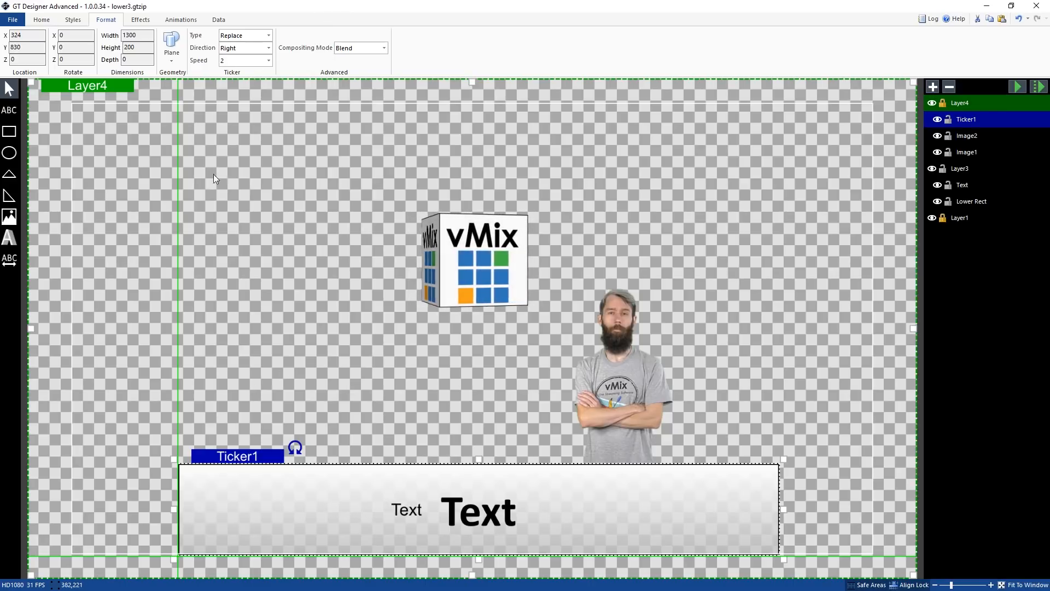
Open the ticker's text input editor and close it
{"action": "double_click", "coordinate": [517, 514]}
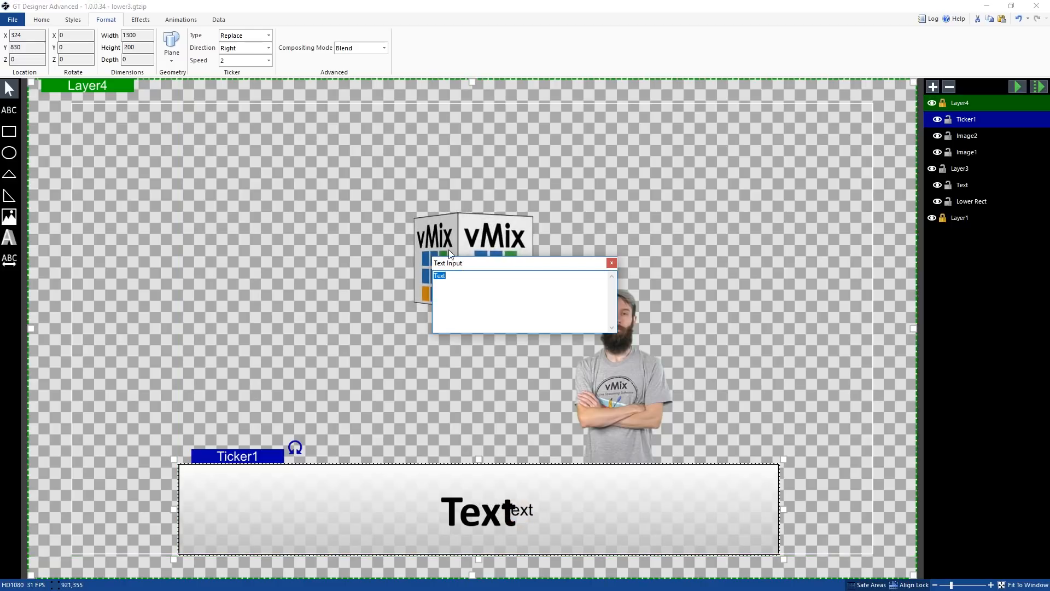
{"action": "left_click", "coordinate": [612, 263]}
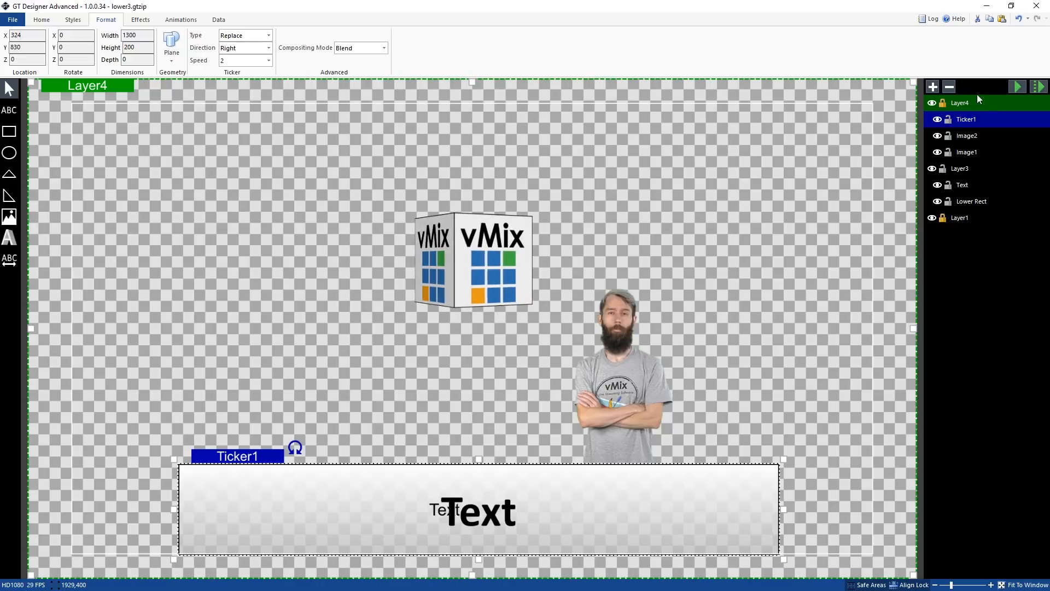
Delete the ticker, declining to delete its whole layer
{"action": "key", "text": "Delete"}
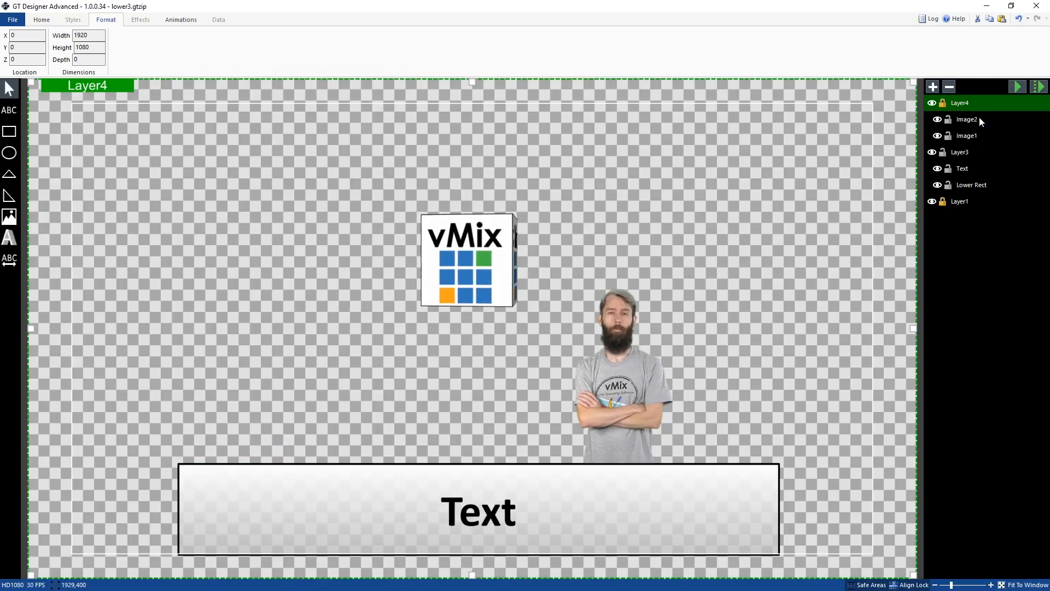
{"action": "key", "text": "Delete"}
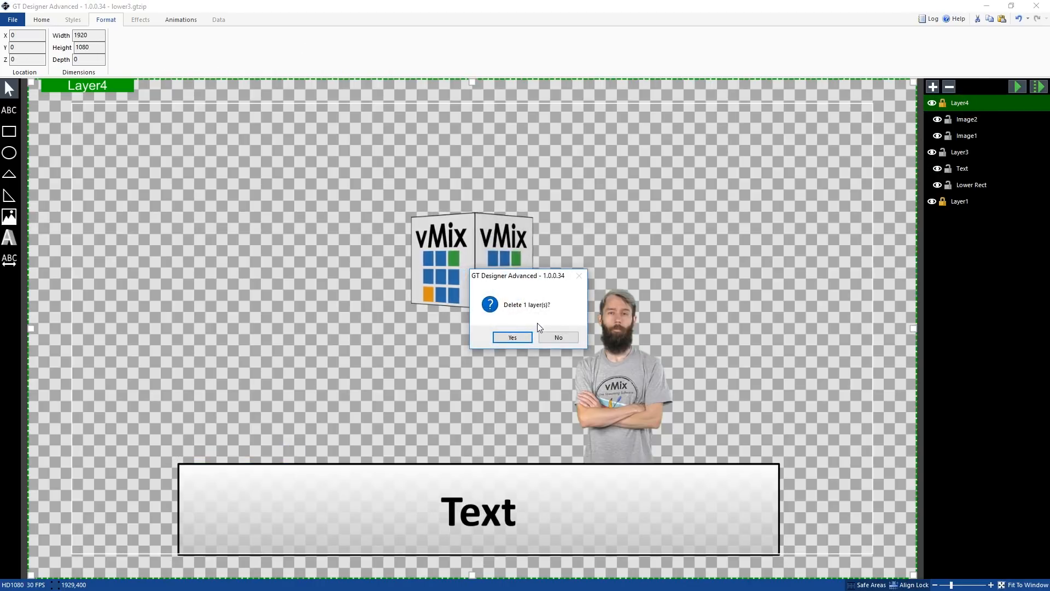
{"action": "left_click", "coordinate": [557, 337]}
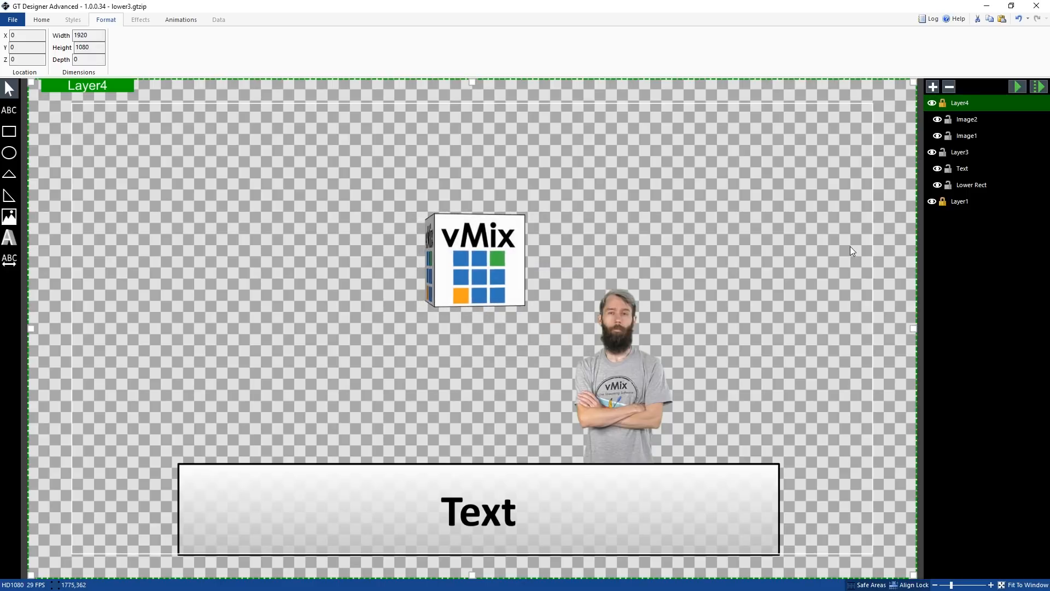
Delete Layer1 and remove the cube and image sequence images from Layer4
{"action": "left_click", "coordinate": [984, 199]}
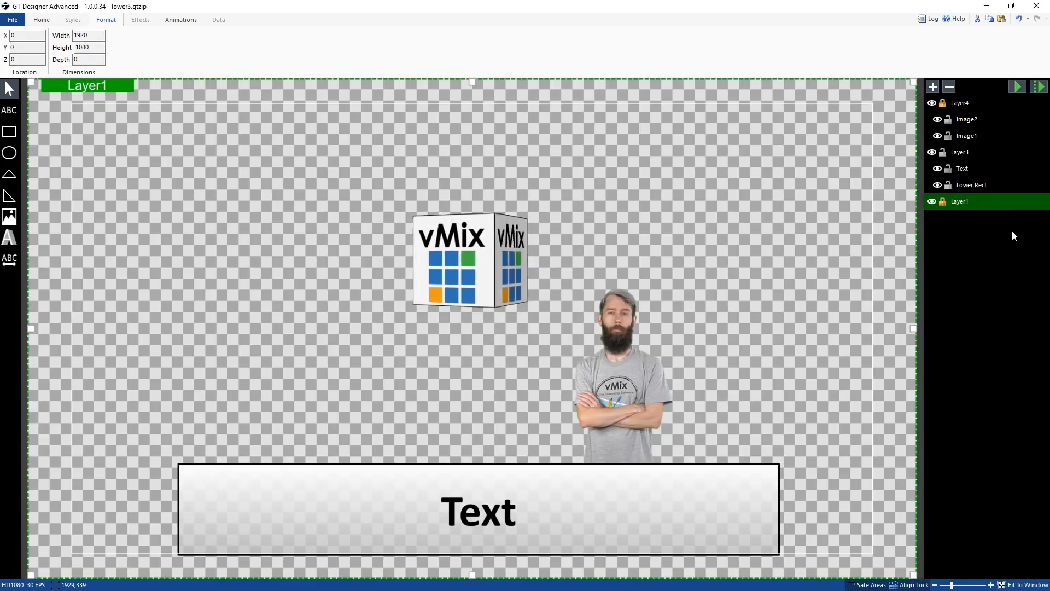
{"action": "key", "text": "Delete"}
{"action": "left_click", "coordinate": [518, 338]}
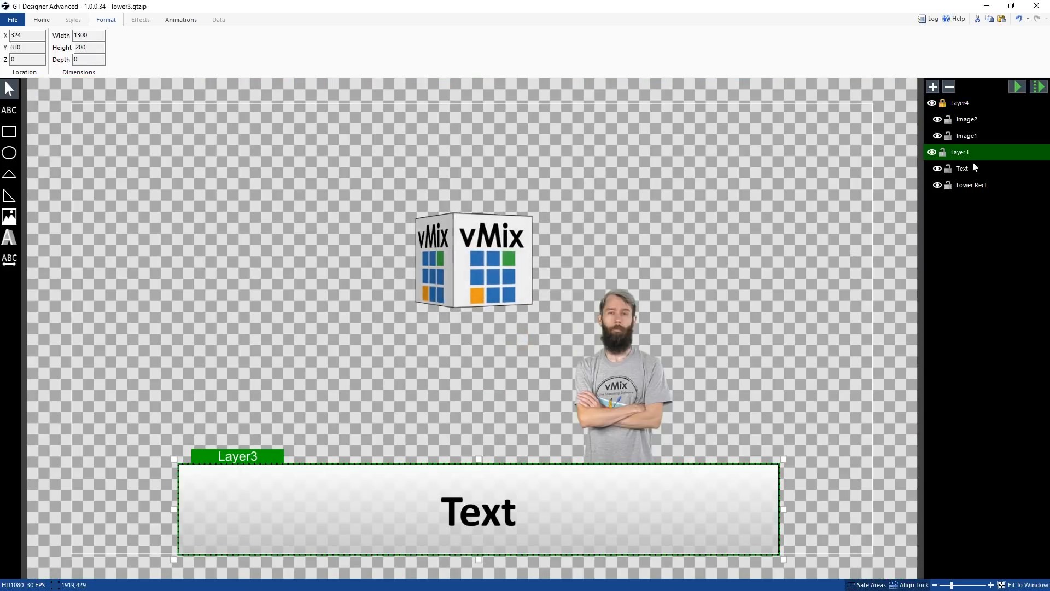
{"action": "left_click", "coordinate": [967, 135]}
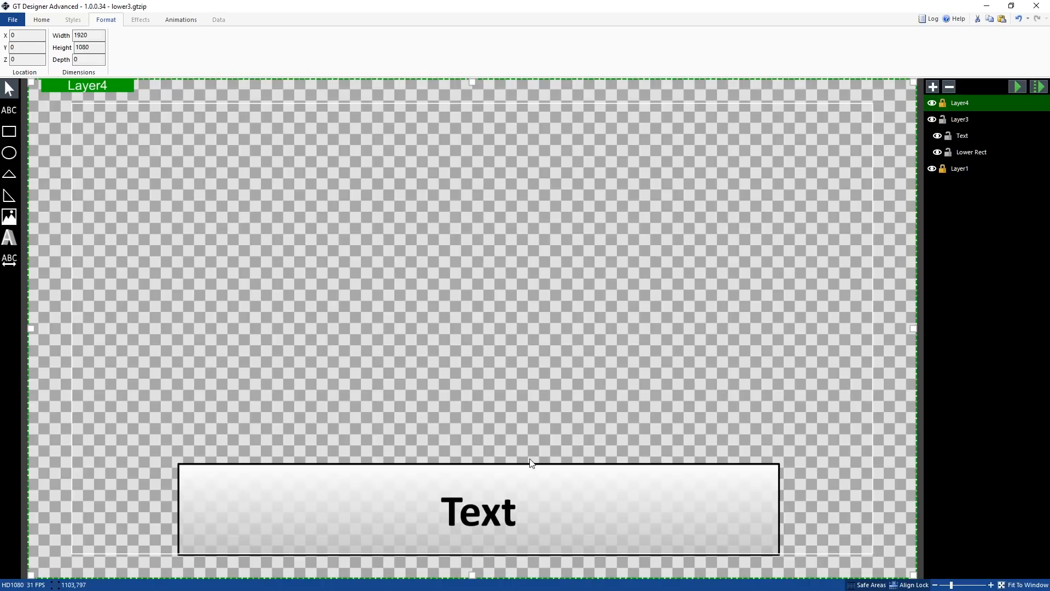
Open the title 0- the classic blue.gtzip template without saving changes to the current title
{"action": "left_click", "coordinate": [11, 21]}
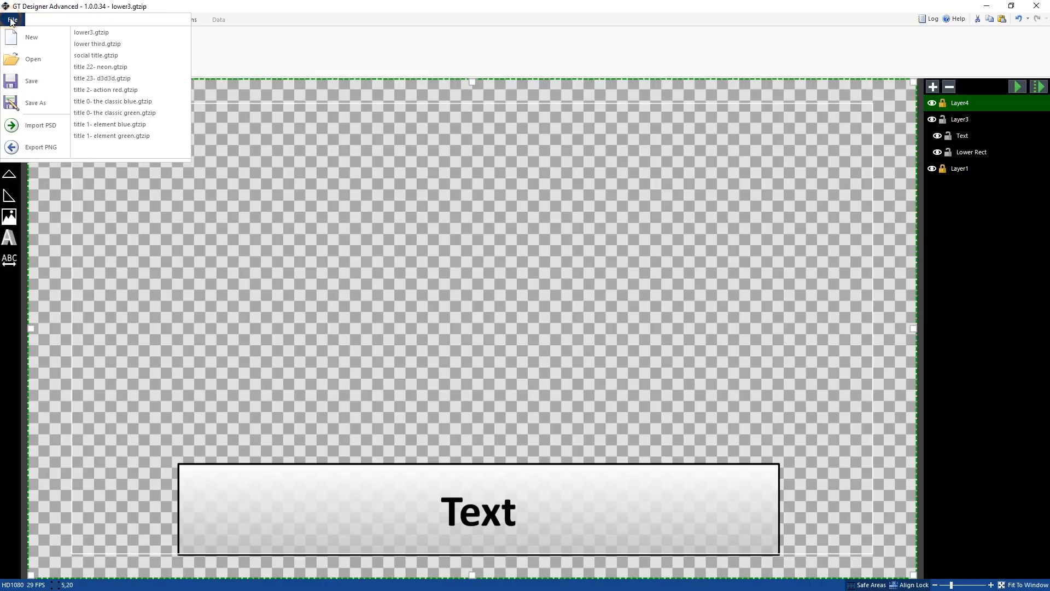
{"action": "left_click", "coordinate": [116, 102]}
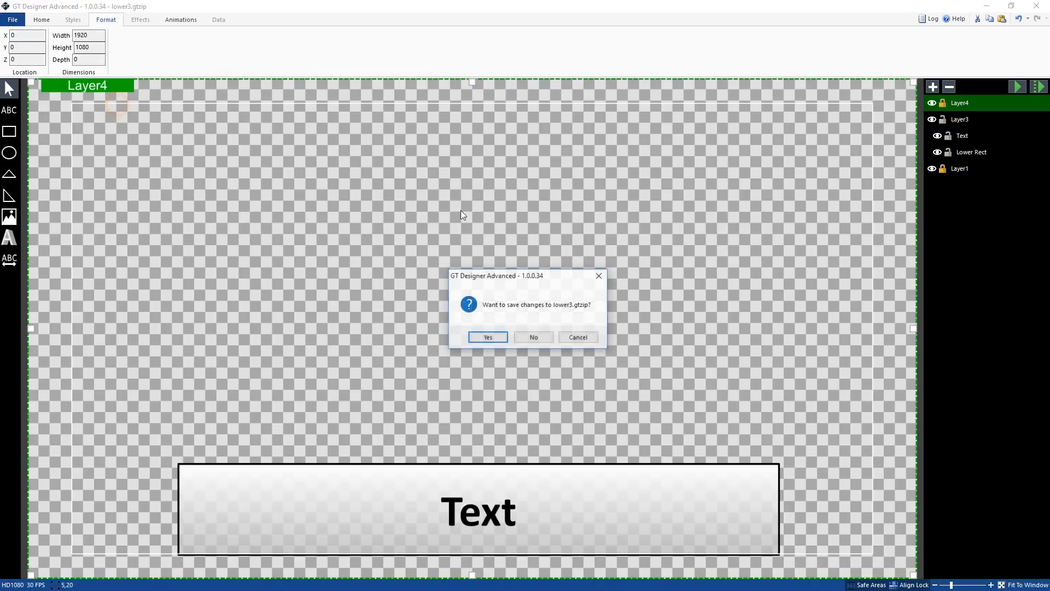
{"action": "left_click", "coordinate": [534, 335]}
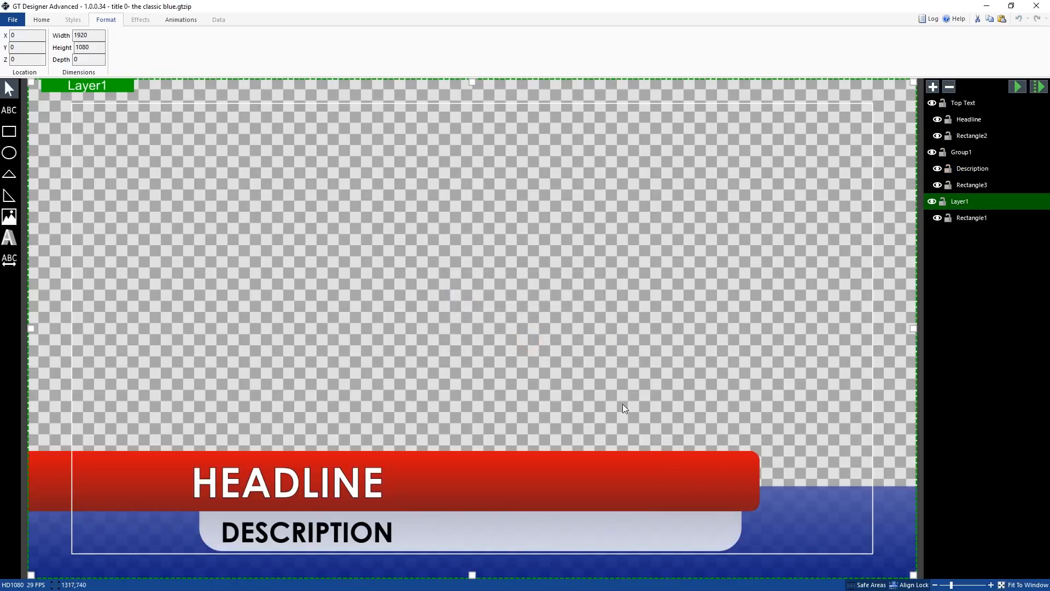
Inspect the TransitionIn animation settings of the Group1 and Top Text layers
{"action": "left_click", "coordinate": [967, 155]}
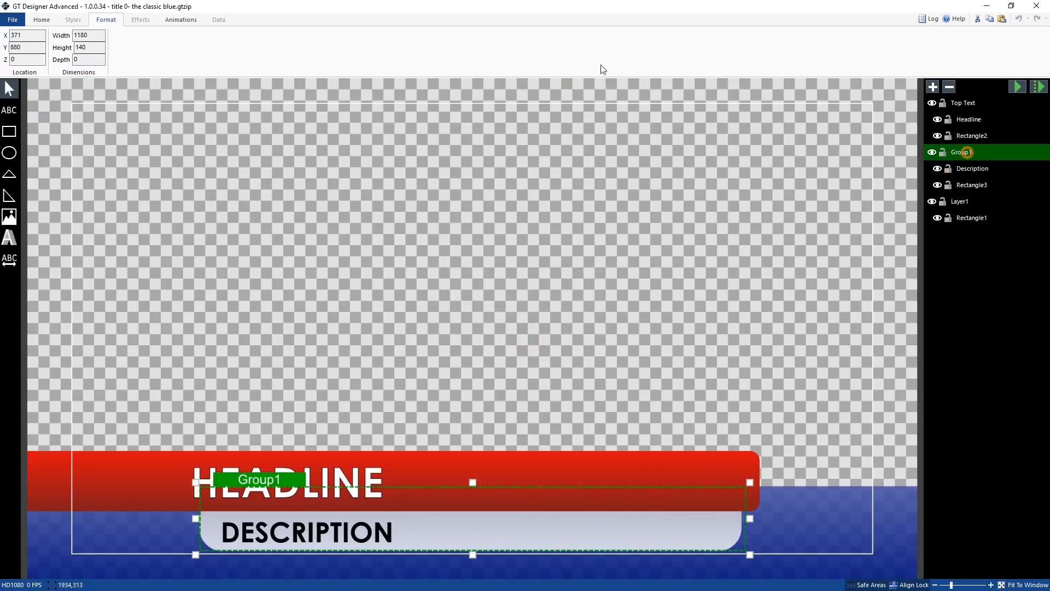
{"action": "left_click", "coordinate": [183, 19]}
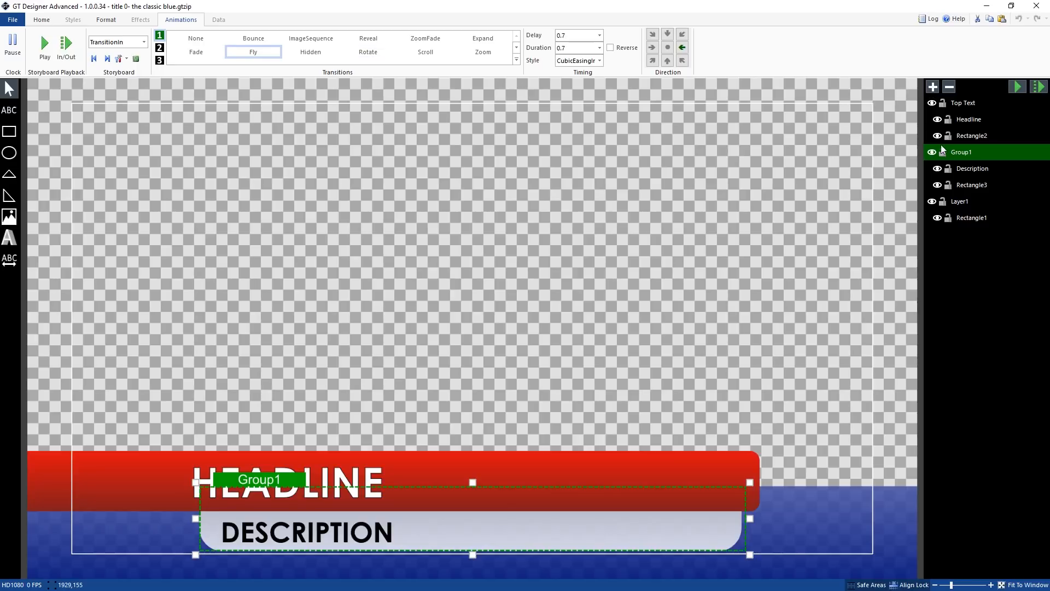
{"action": "left_click", "coordinate": [974, 103]}
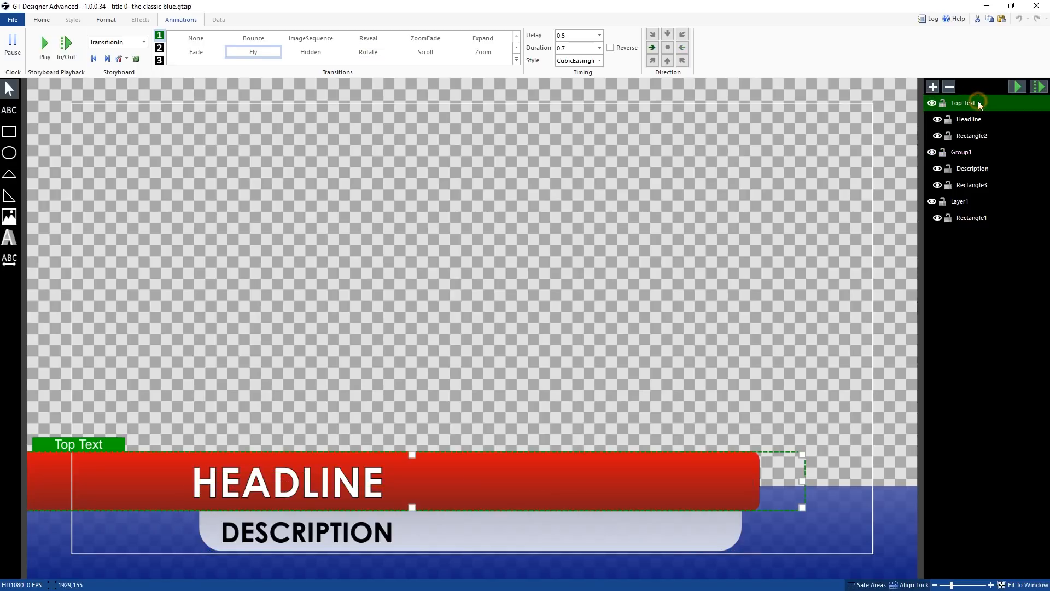
{"action": "left_click", "coordinate": [972, 154]}
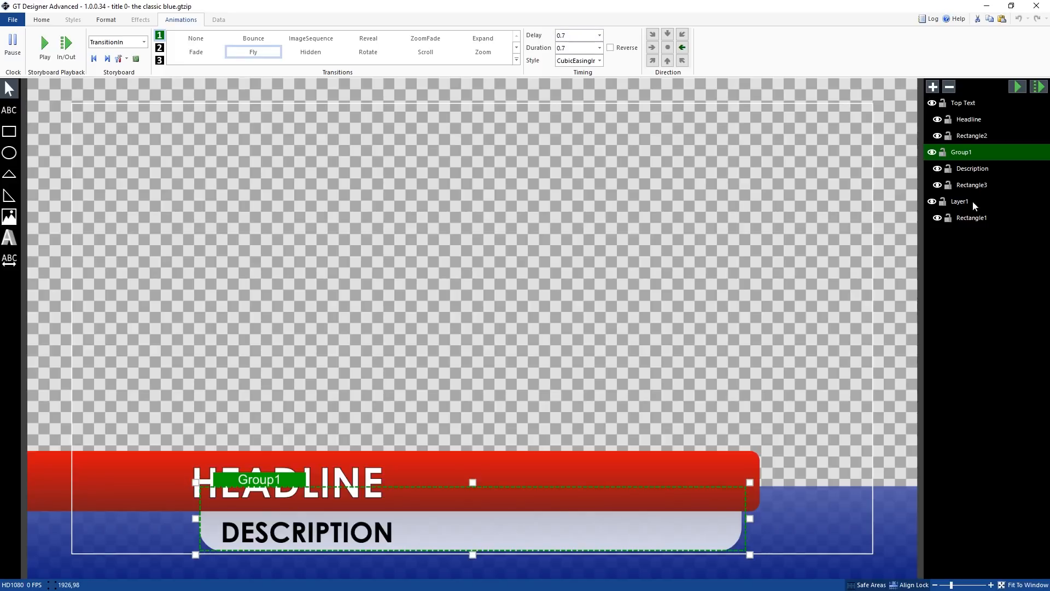
{"action": "left_click", "coordinate": [964, 105]}
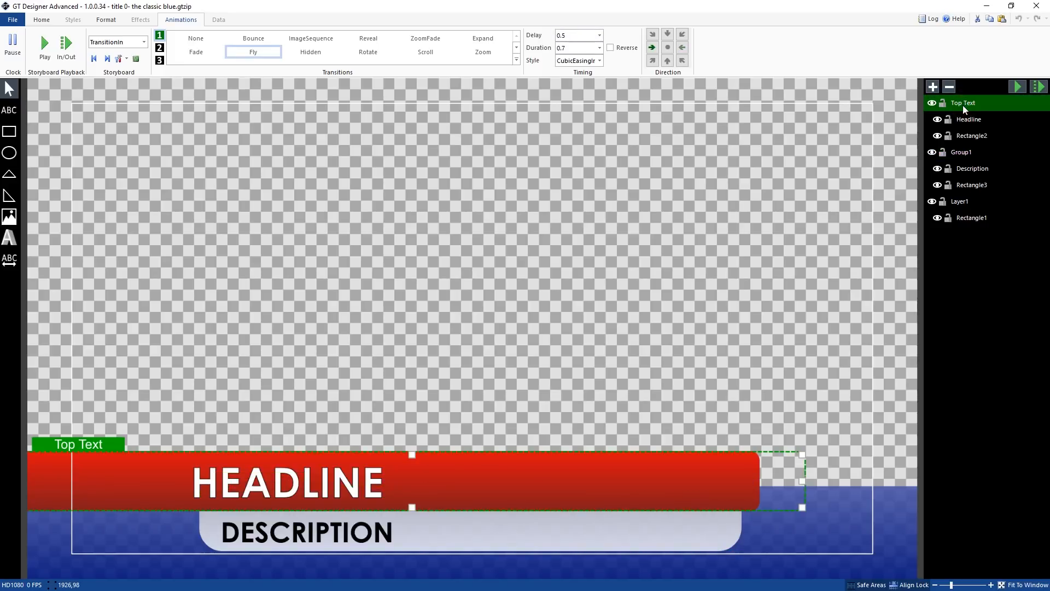